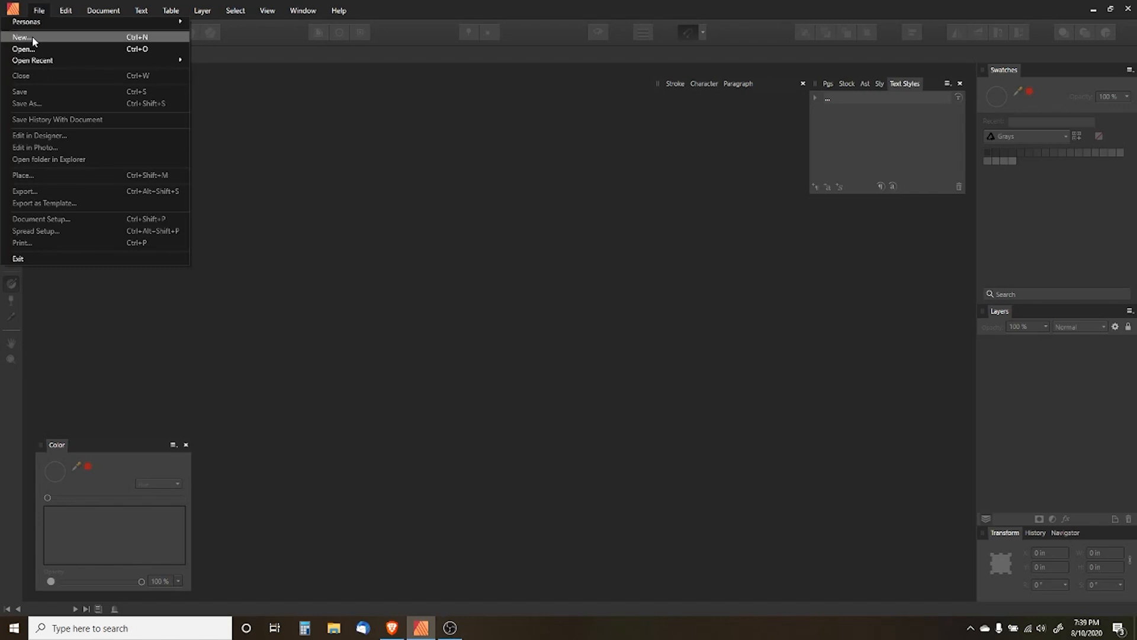
Create a new document from the Shirt 14 x 16 preset at 14 by 16 inches
{"action": "left_click", "coordinate": [32, 36]}
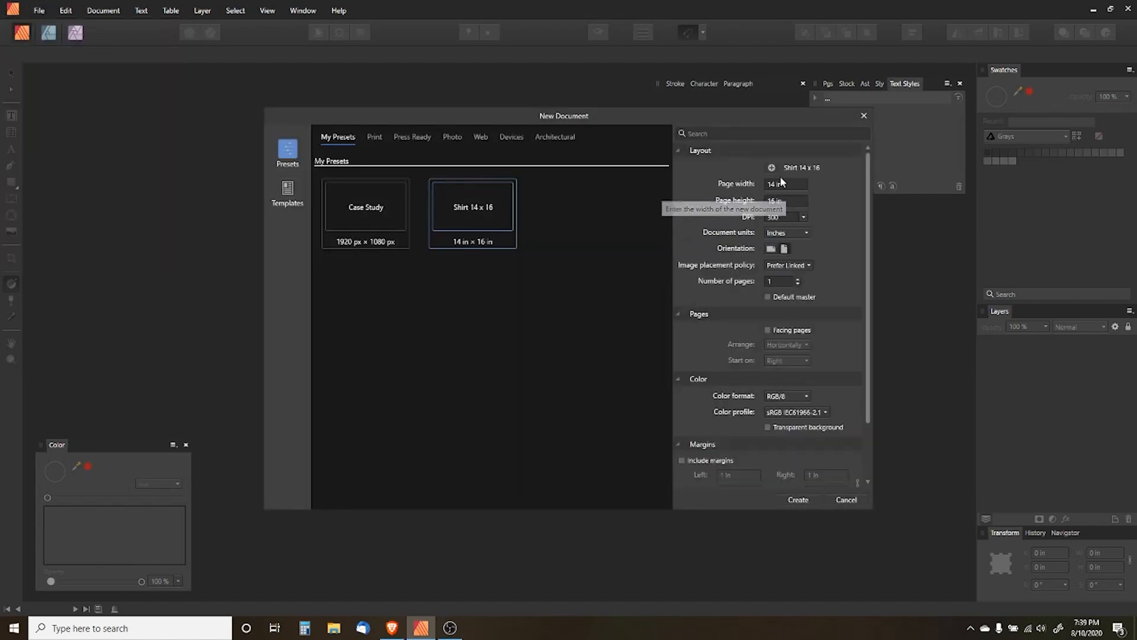
{"action": "scroll", "coordinate": [810, 361], "scroll_direction": "down", "scroll_amount": 1}
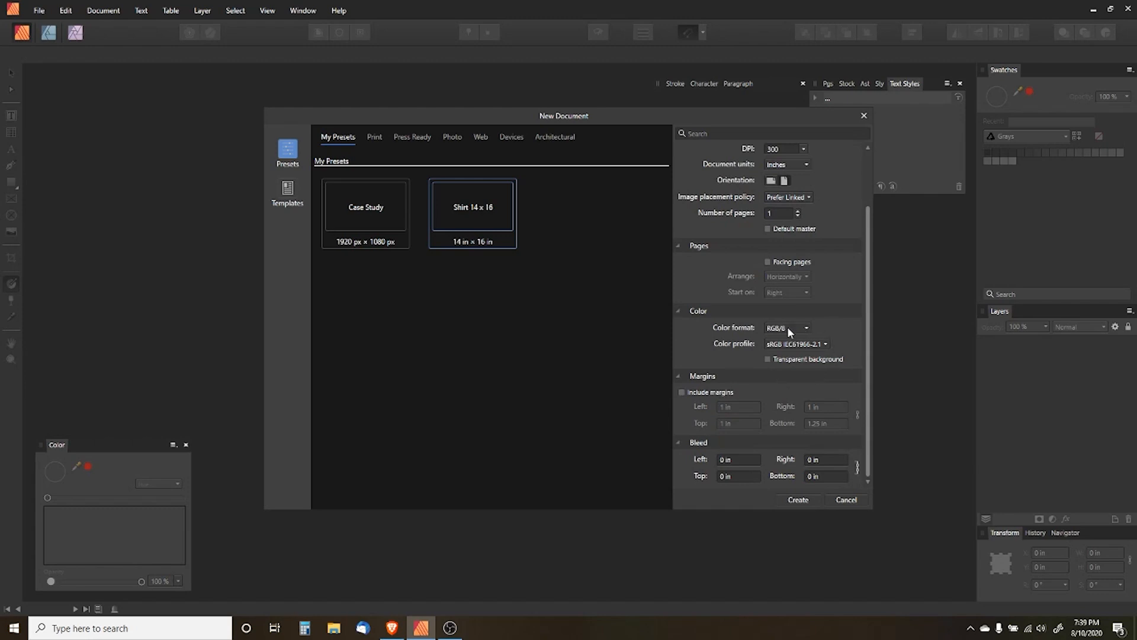
{"action": "left_click", "coordinate": [798, 499]}
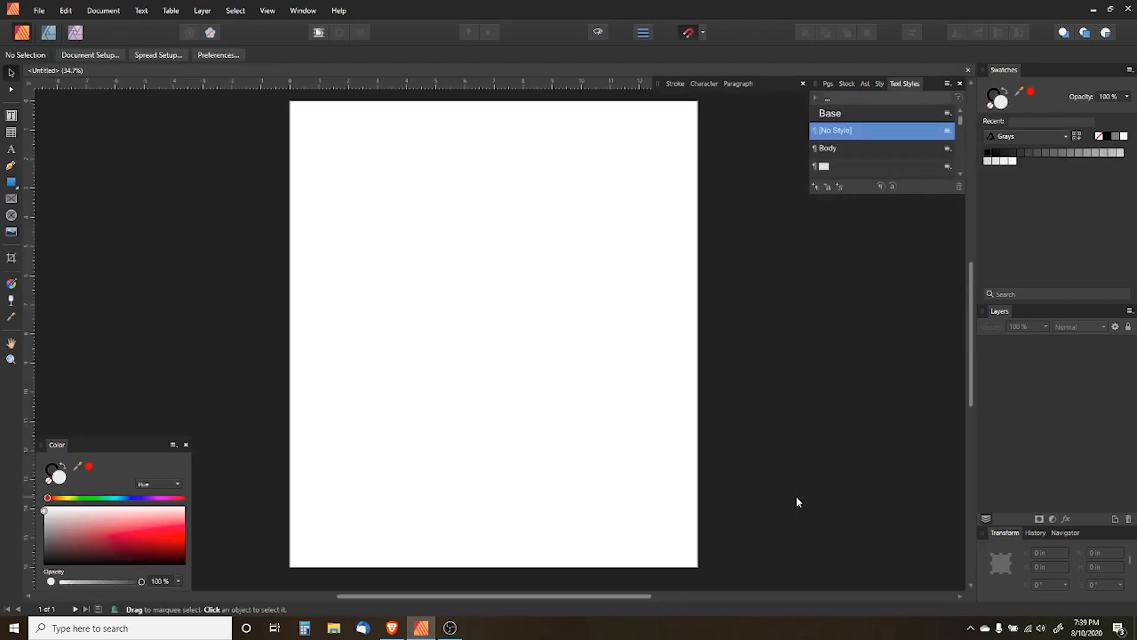
Switch to the Photo persona and add a fill layer named Shirt Color
{"action": "left_click", "coordinate": [75, 33]}
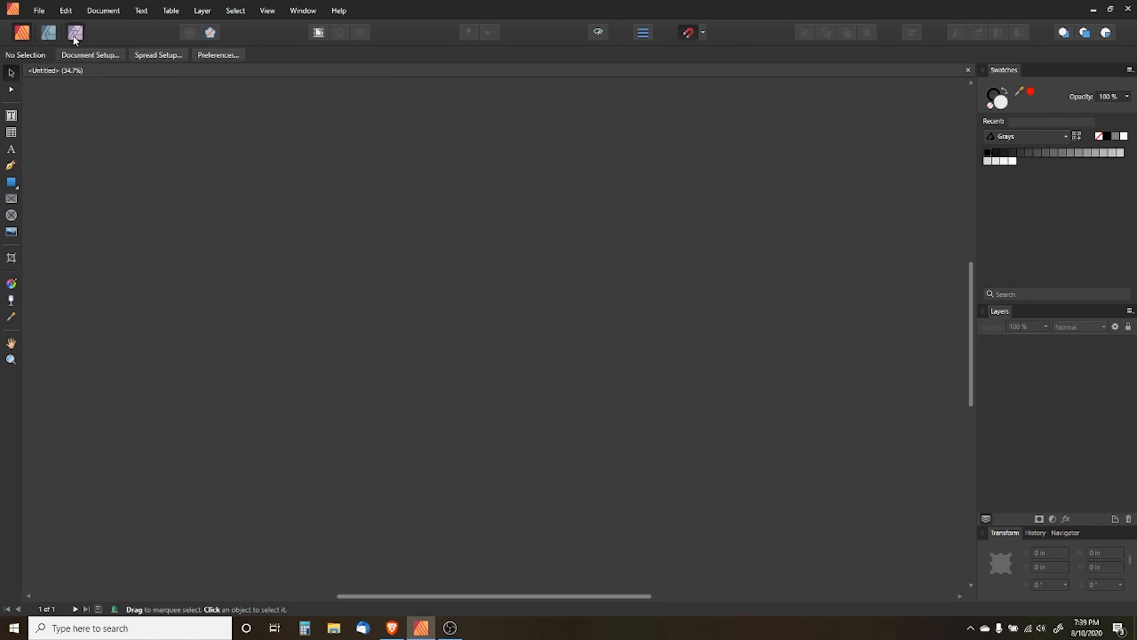
{"action": "left_click", "coordinate": [172, 11]}
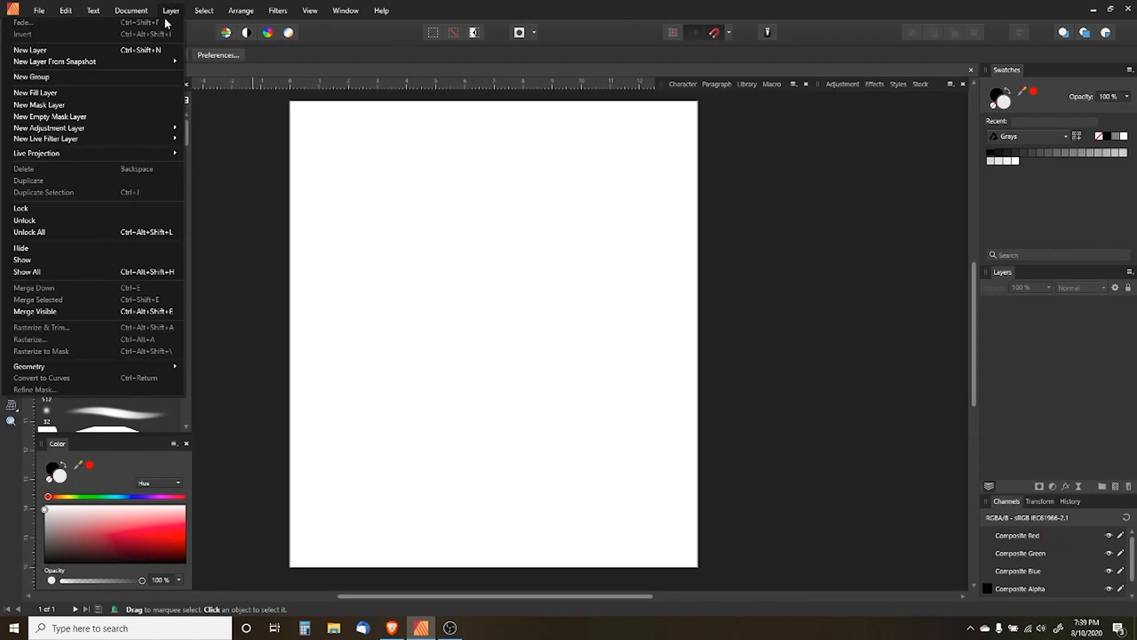
{"action": "left_click", "coordinate": [94, 93]}
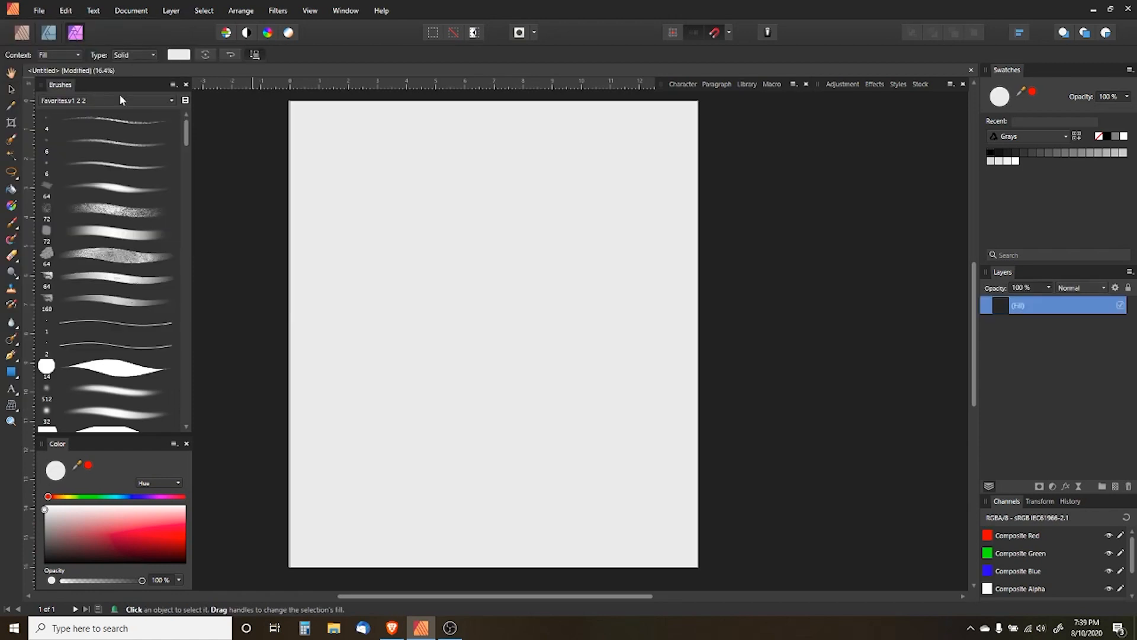
{"action": "double_click", "coordinate": [1017, 307]}
{"action": "type", "text": "S"}
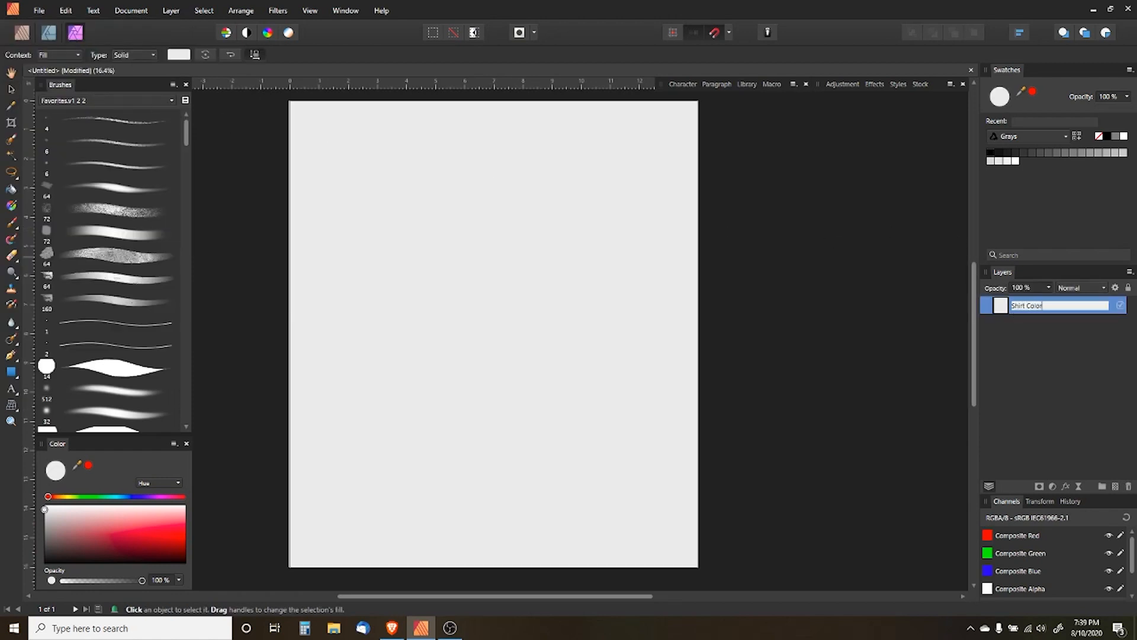
{"action": "type", "text": "hirt Color"}
{"action": "key", "text": "Return"}
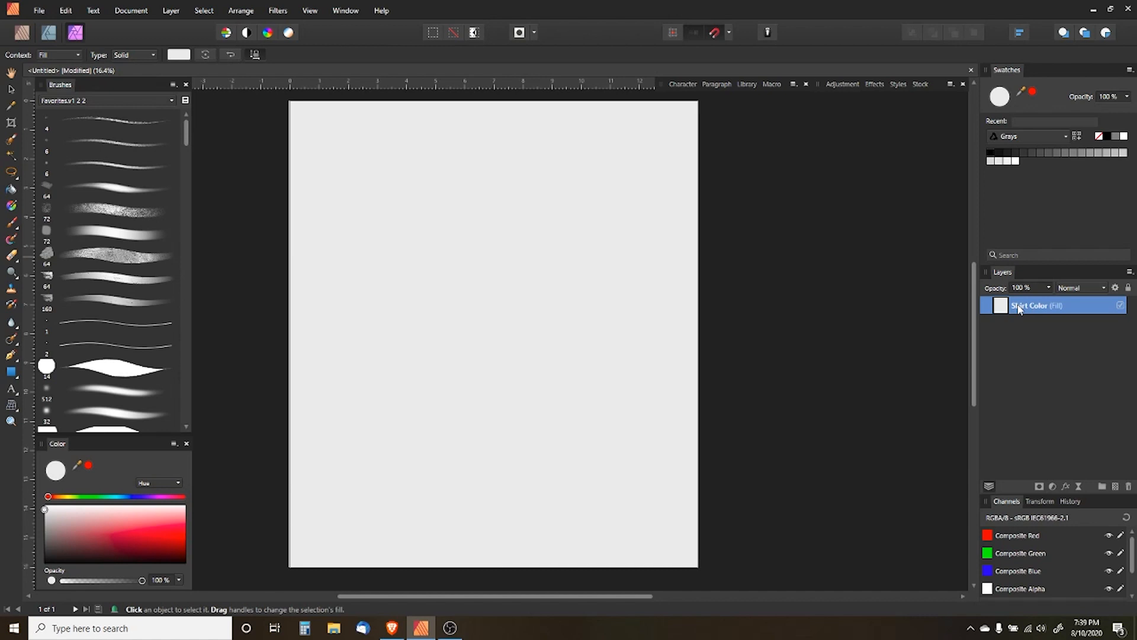
Fill the Shirt Color layer with black and lock it
{"action": "left_click", "coordinate": [1109, 137]}
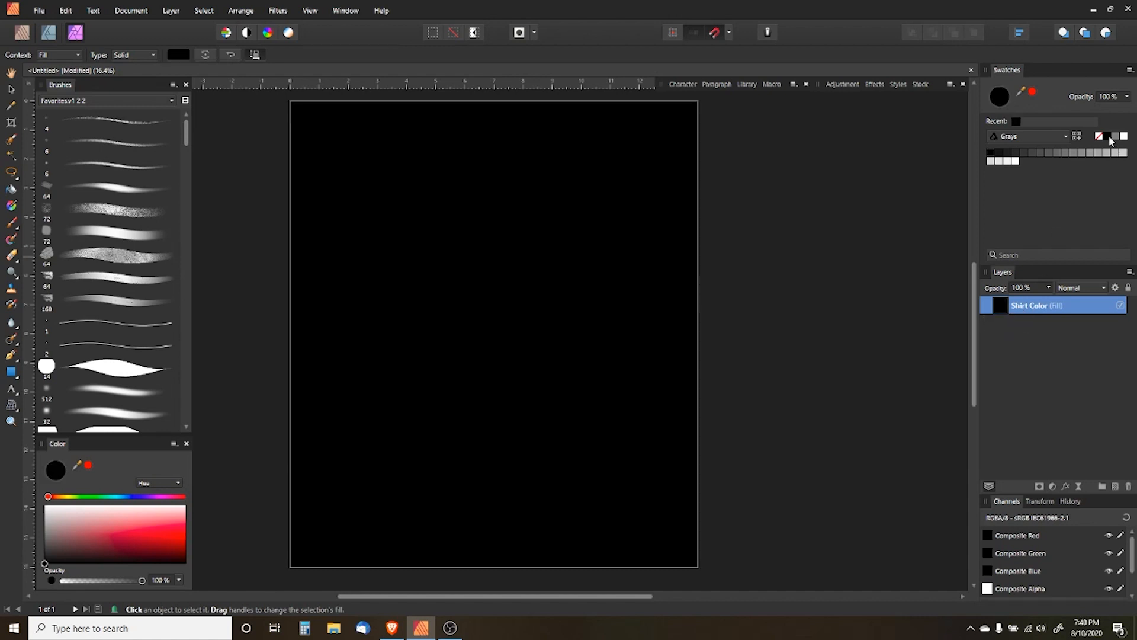
{"action": "left_click", "coordinate": [1128, 288]}
{"action": "left_click", "coordinate": [11, 89]}
Preview the photos in the Images folder and place tyson-belts-1.jpg in the upper middle of the page
{"action": "left_click", "coordinate": [40, 10]}
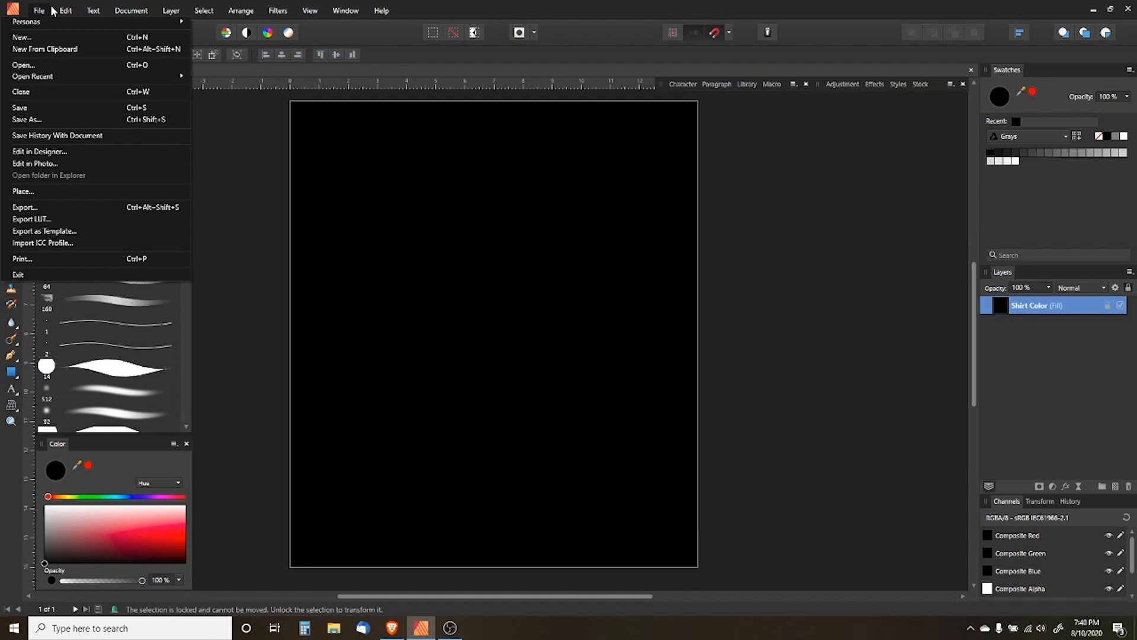
{"action": "left_click", "coordinate": [31, 191]}
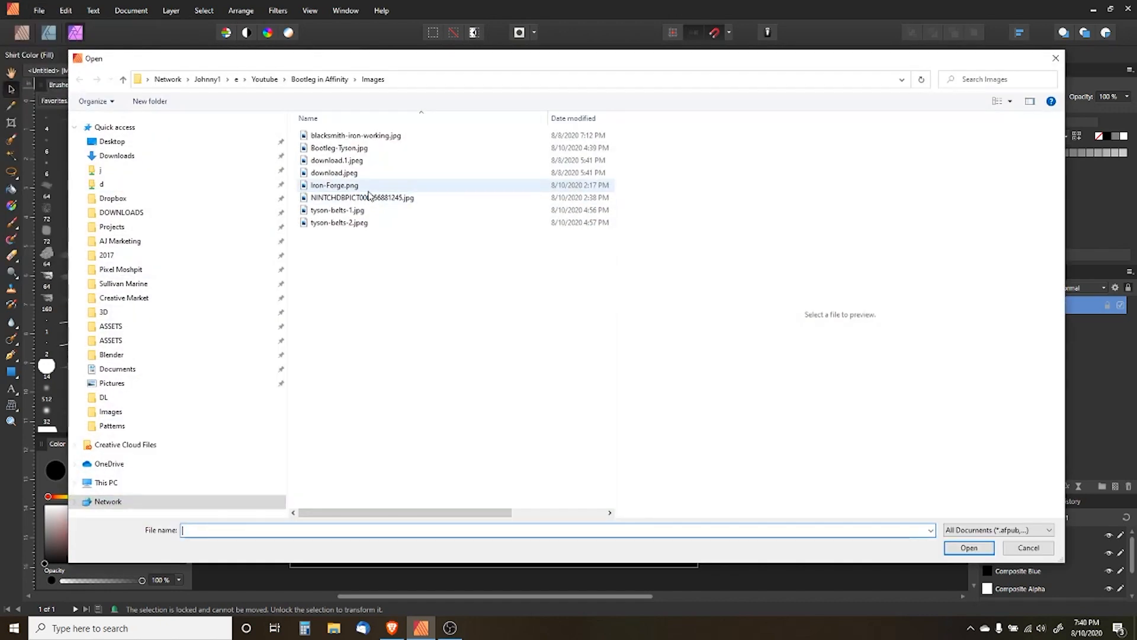
{"action": "left_click", "coordinate": [350, 149]}
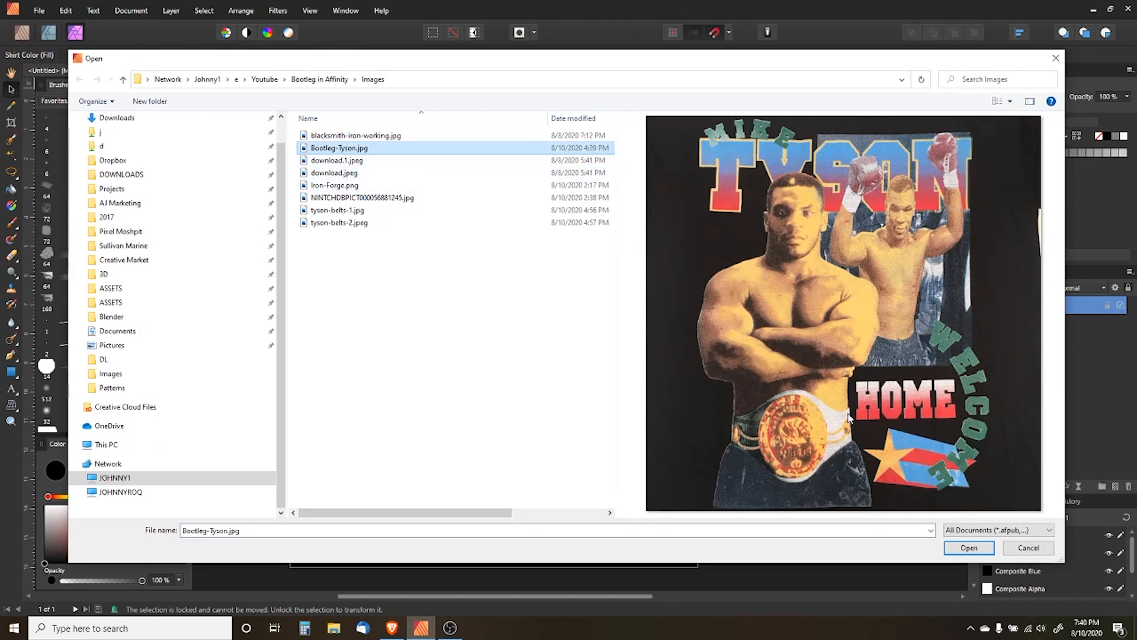
{"action": "left_click", "coordinate": [350, 161]}
{"action": "left_click", "coordinate": [349, 173]}
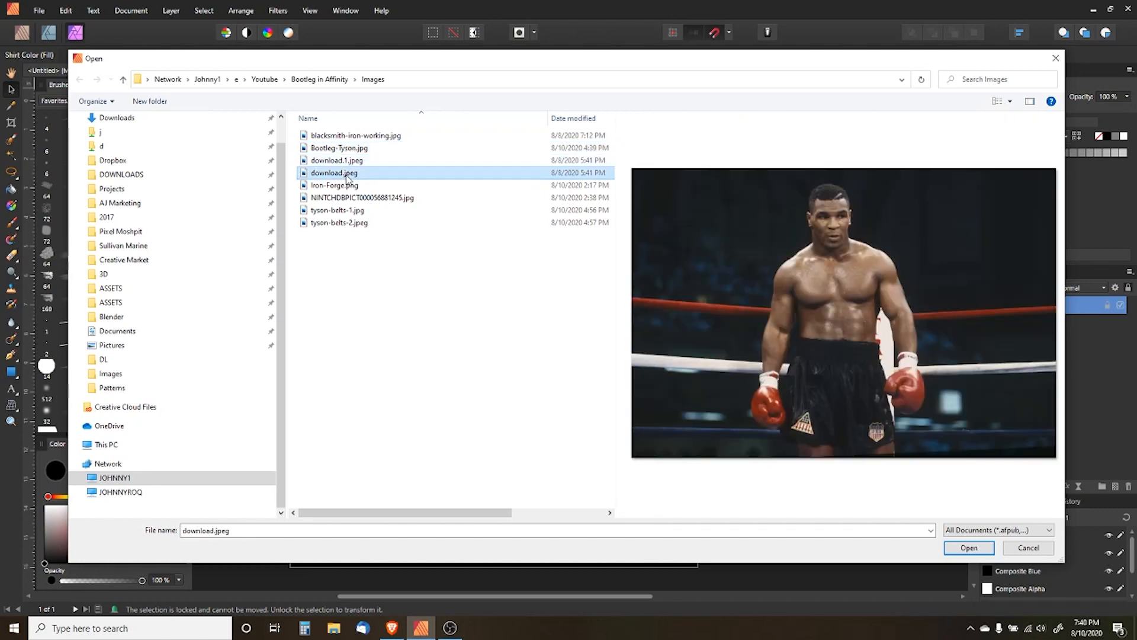
{"action": "left_click", "coordinate": [347, 187]}
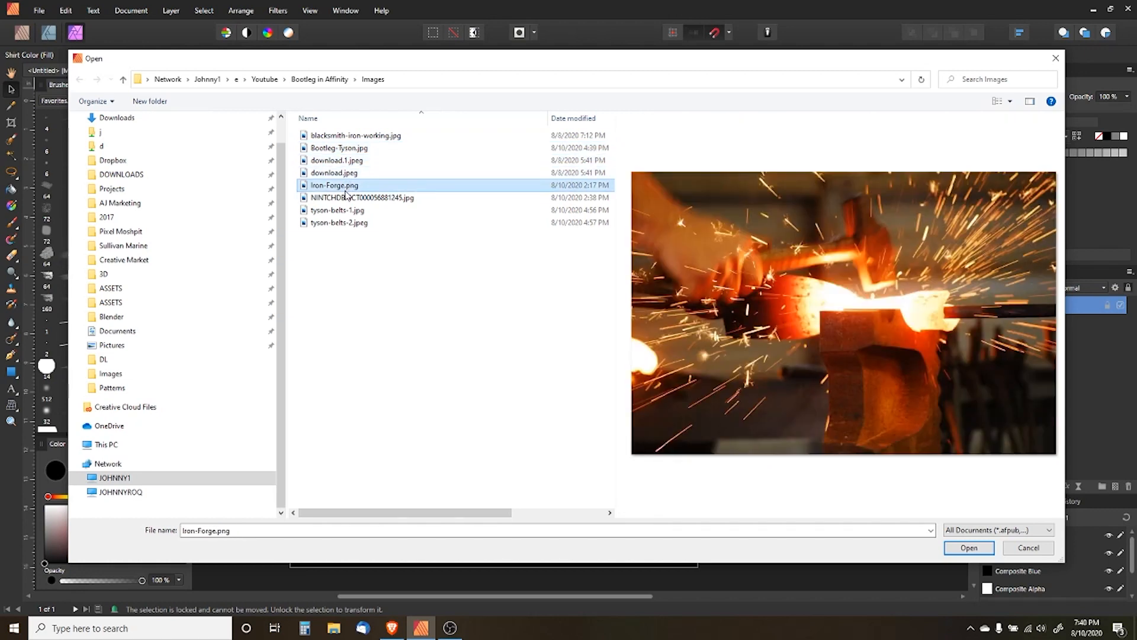
{"action": "left_click", "coordinate": [348, 201]}
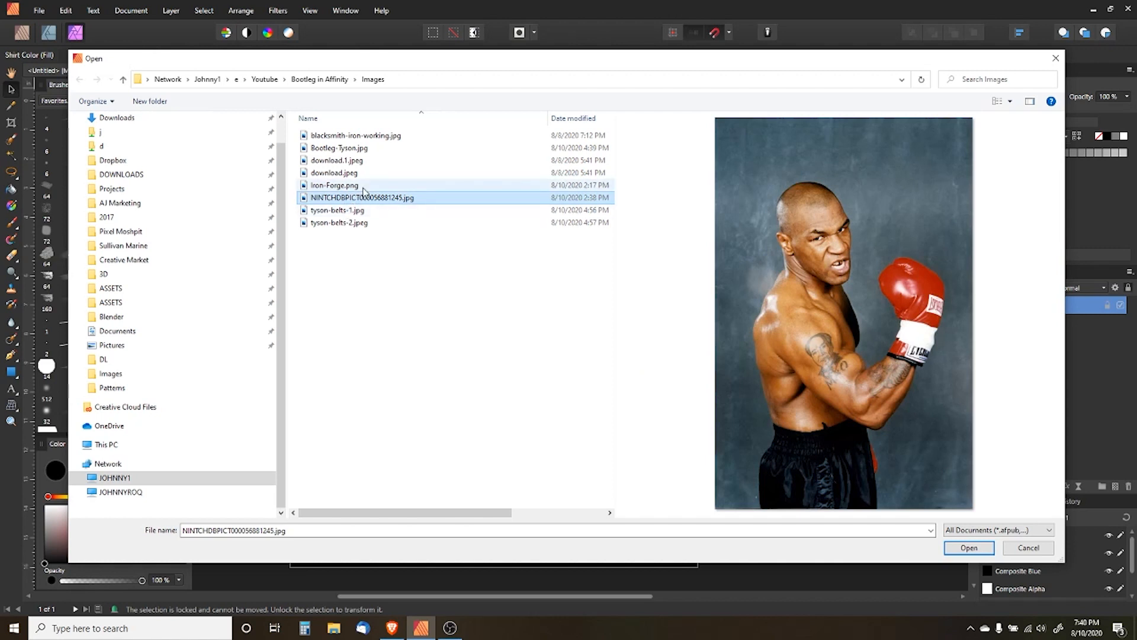
{"action": "left_click", "coordinate": [343, 211]}
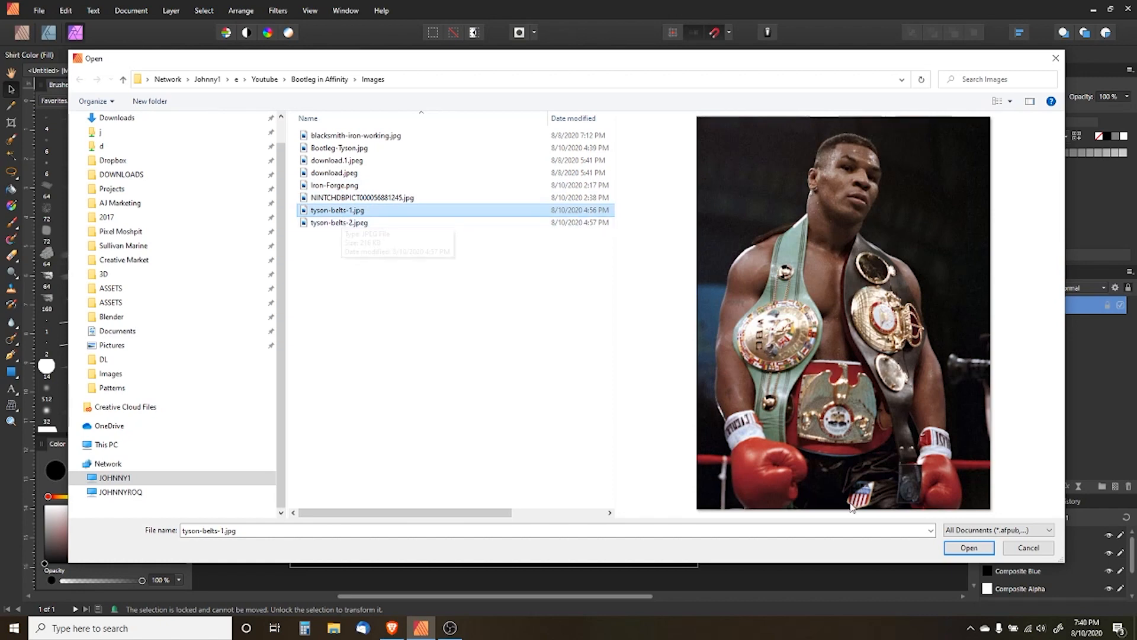
{"action": "left_click", "coordinate": [969, 547]}
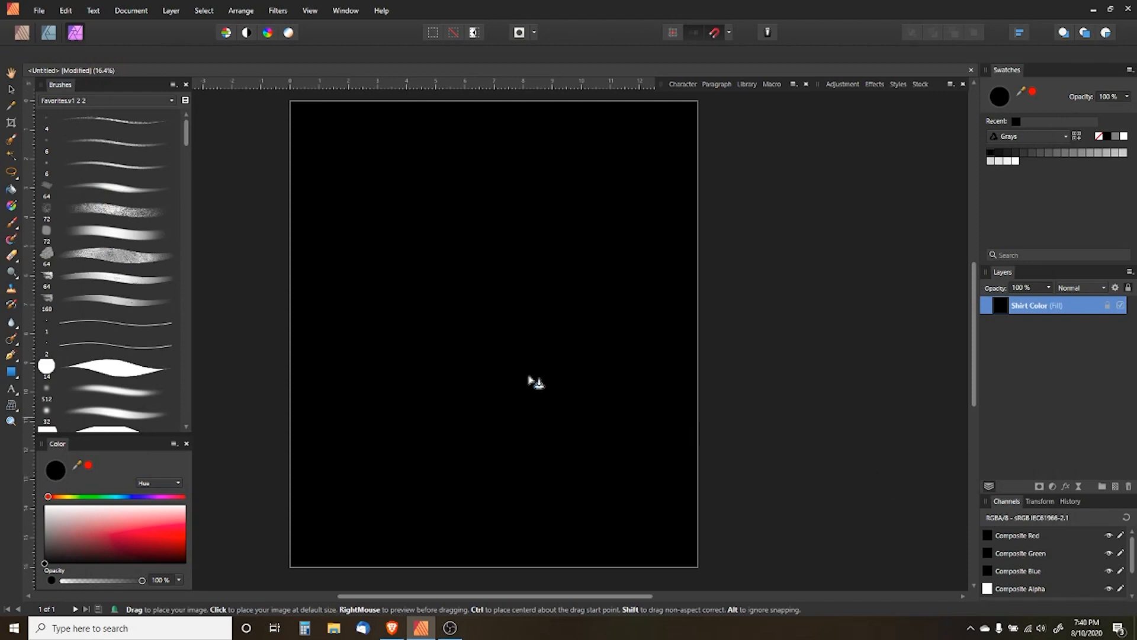
{"action": "left_click", "coordinate": [479, 260]}
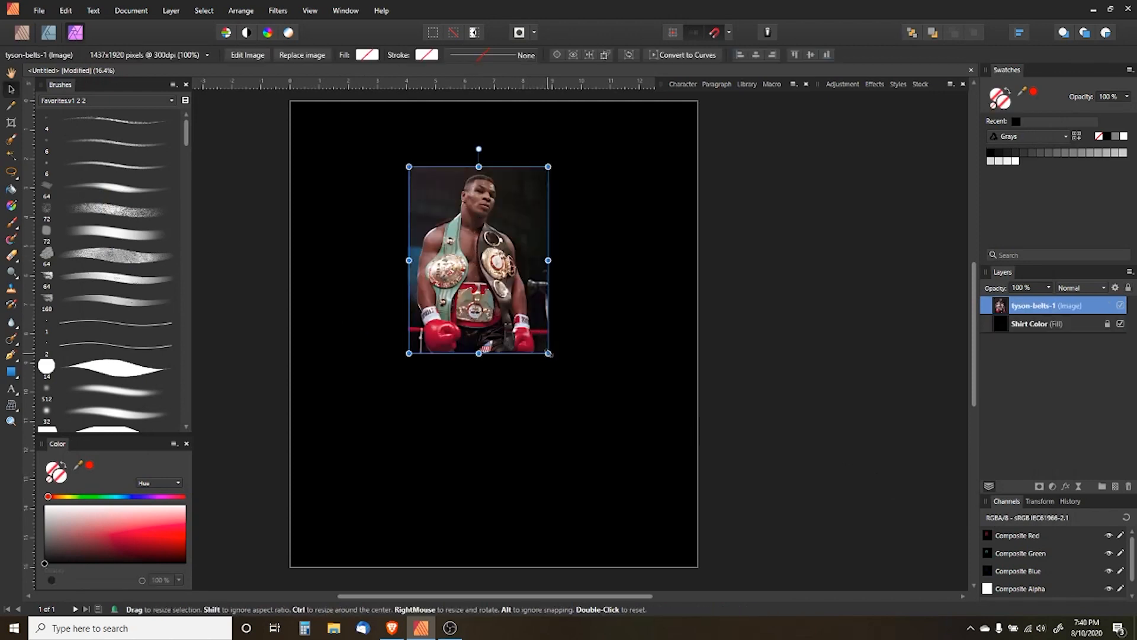
Enlarge the placed boxer photo proportionally to fill most of the page and position it near the centre
{"action": "left_click_drag", "start_coordinate": [548, 353], "coordinate": [674, 521]}
{"action": "left_click_drag", "start_coordinate": [583, 397], "coordinate": [535, 398]}
{"action": "left_click_drag", "start_coordinate": [634, 170], "coordinate": [675, 129]}
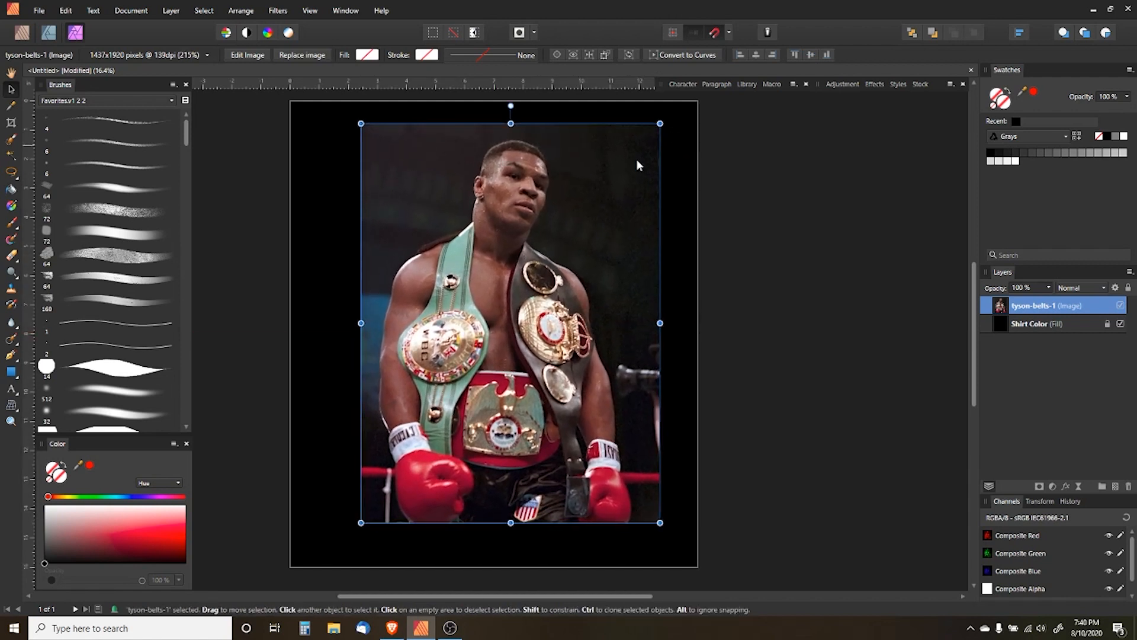
{"action": "left_click_drag", "start_coordinate": [608, 193], "coordinate": [585, 203]}
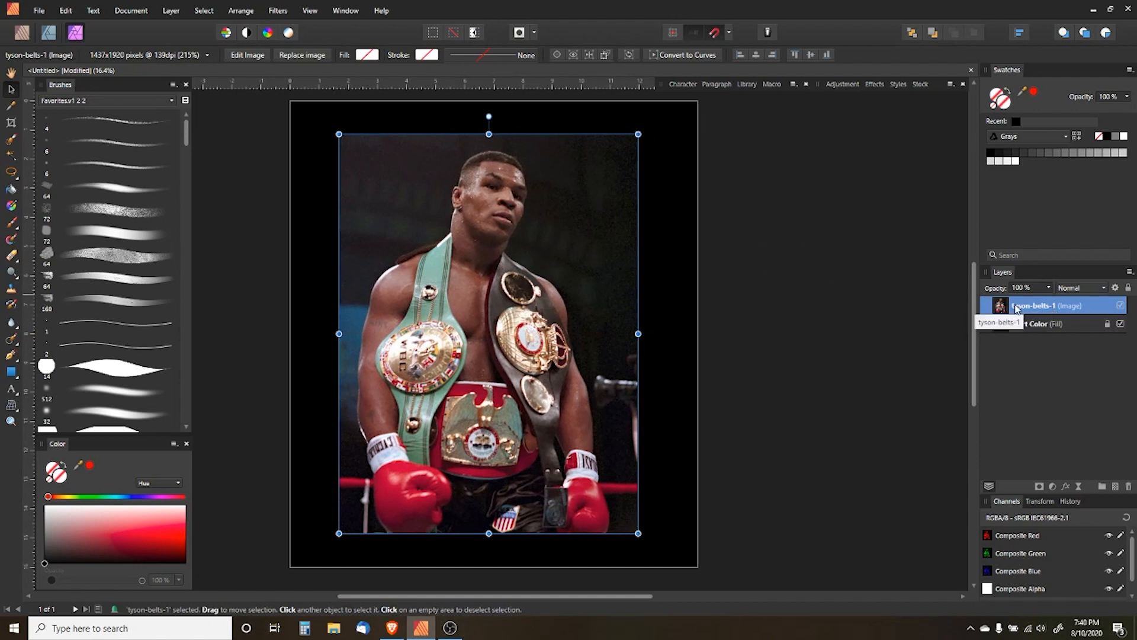
Apply a Levels adjustment to the photo with black level 19%, white level 94%, gamma 0.709 and output black level 9%
{"action": "key", "text": "ctrl+l"}
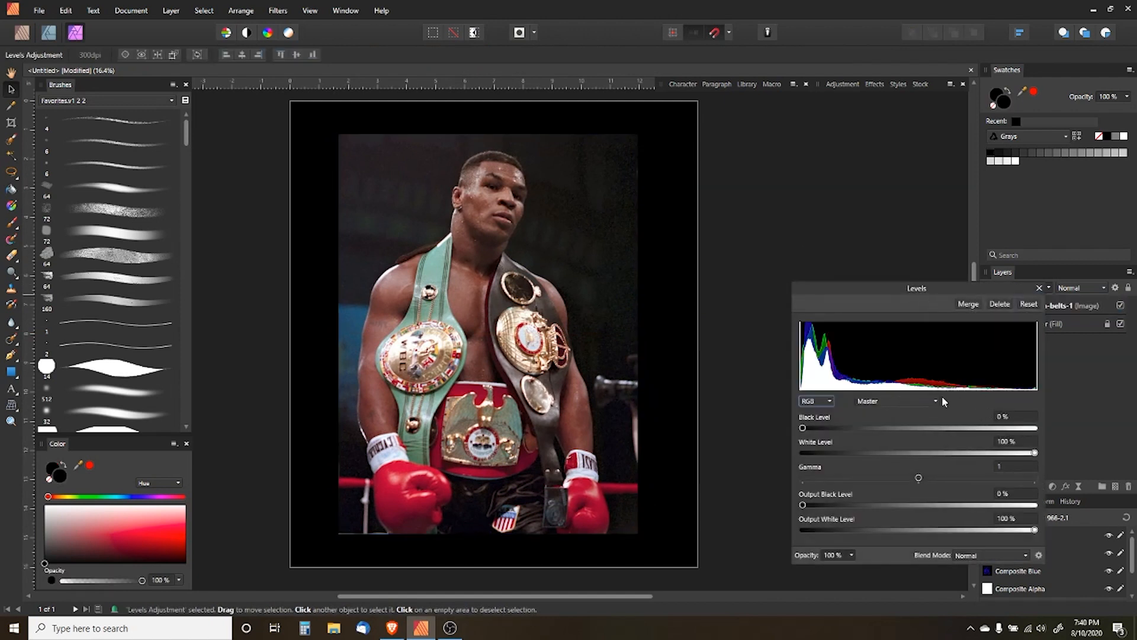
{"action": "left_click_drag", "start_coordinate": [802, 427], "coordinate": [843, 428]}
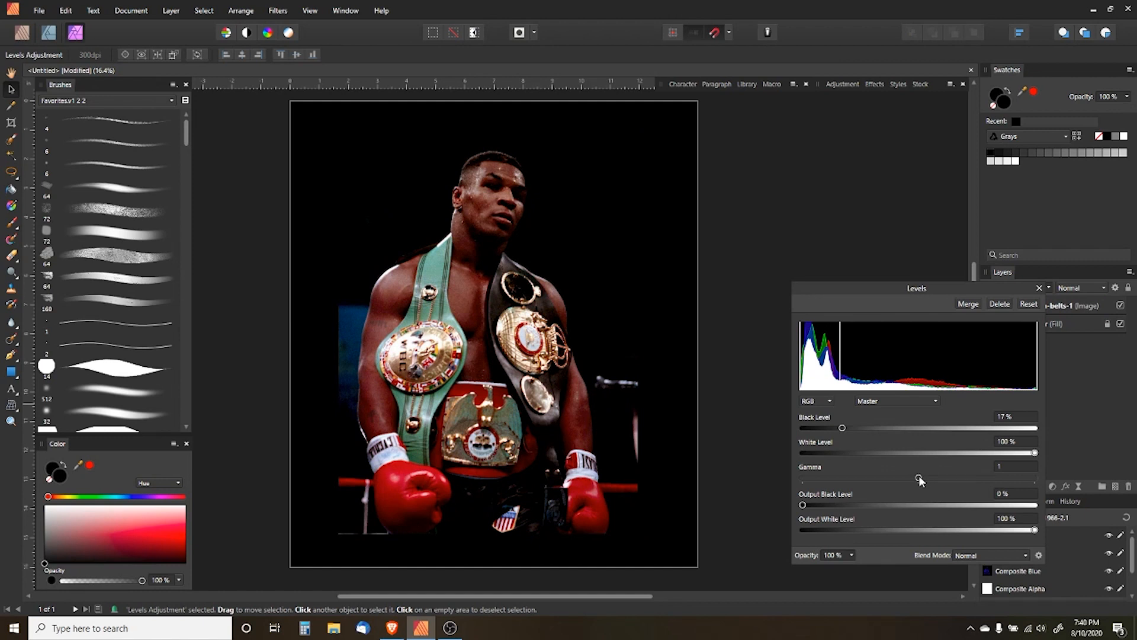
{"action": "left_click_drag", "start_coordinate": [919, 477], "coordinate": [888, 479]}
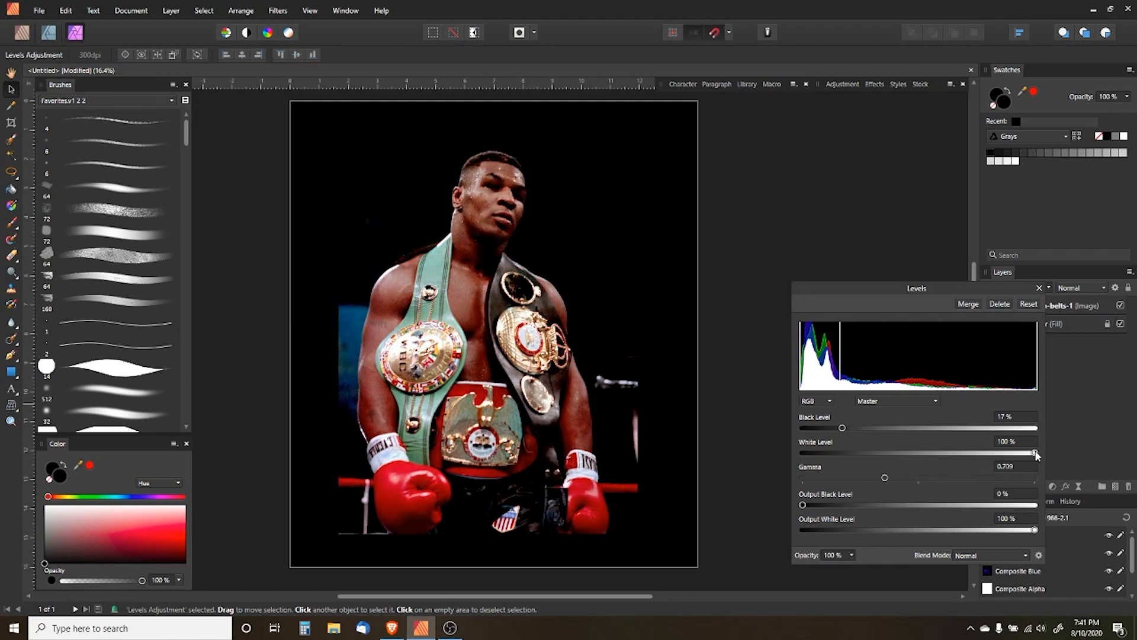
{"action": "left_click_drag", "start_coordinate": [1035, 453], "coordinate": [1021, 453]}
{"action": "left_click_drag", "start_coordinate": [803, 505], "coordinate": [824, 505]}
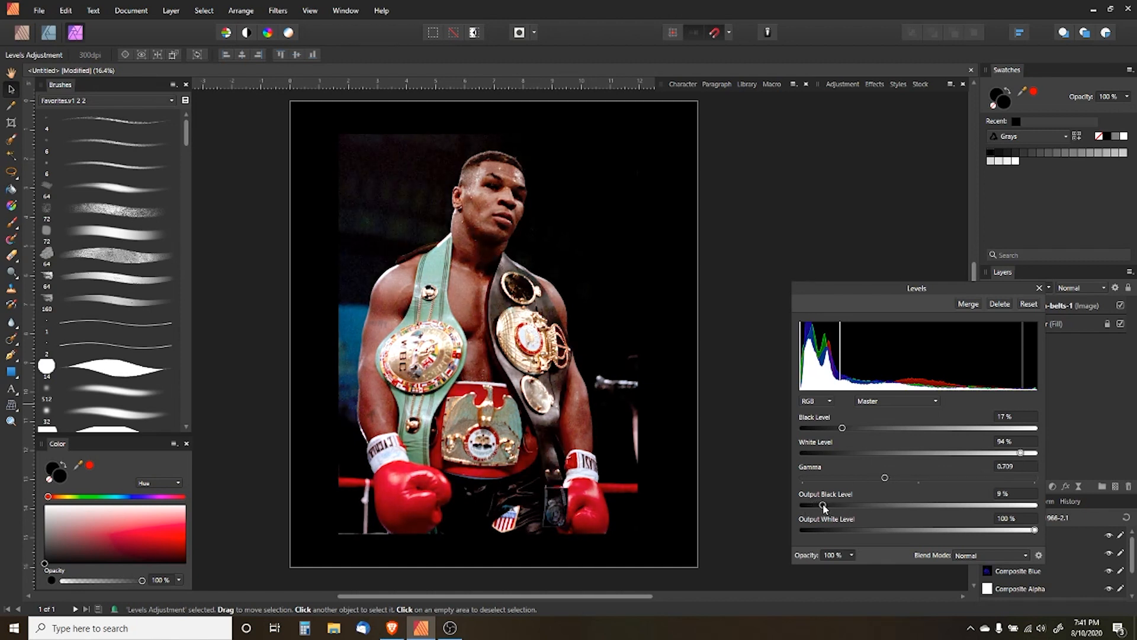
{"action": "left_click_drag", "start_coordinate": [847, 428], "coordinate": [847, 428]}
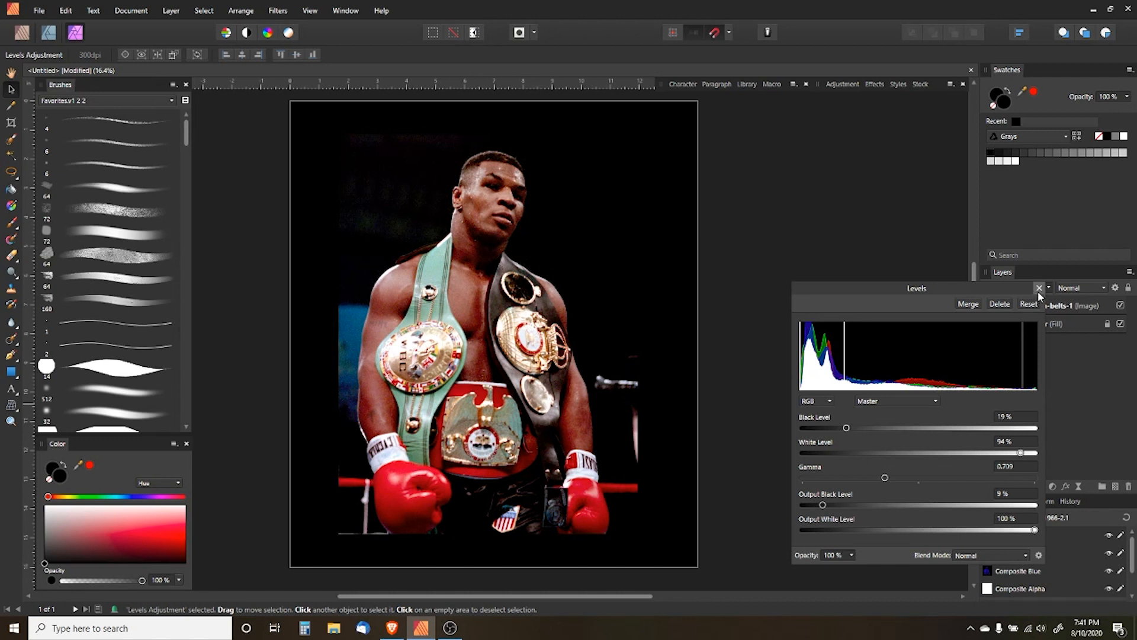
In the Levels adjustment's Red channel, set the black level to 8% and shift the gamma slightly
{"action": "left_click", "coordinate": [904, 402]}
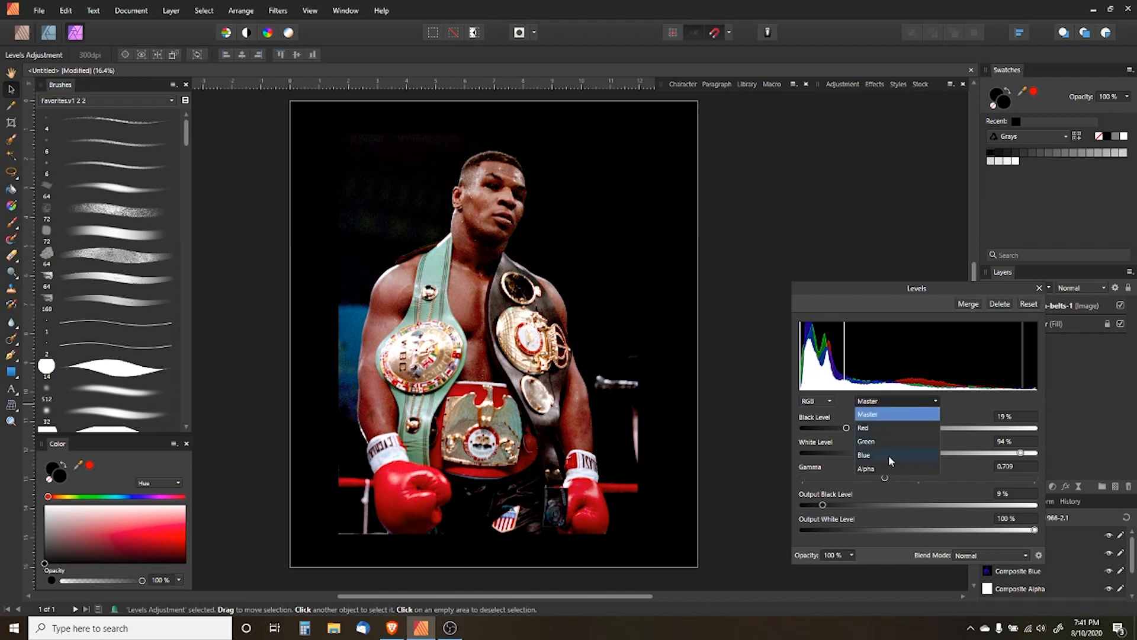
{"action": "left_click", "coordinate": [883, 429]}
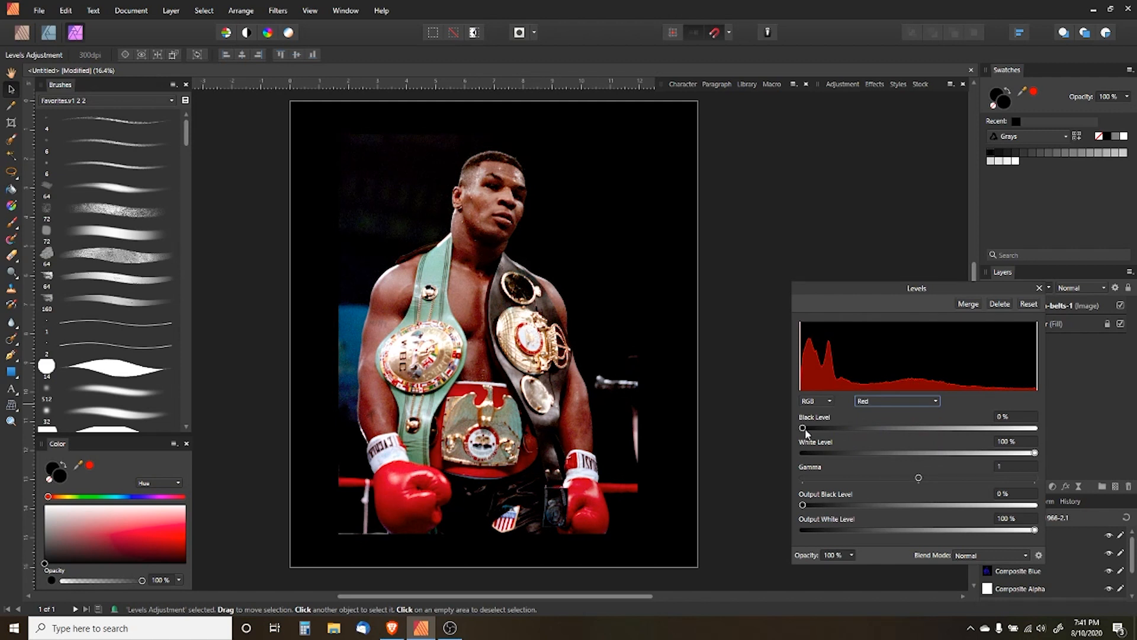
{"action": "mouse_move", "coordinate": [804, 428]}
{"action": "left_mouse_down"}
{"action": "mouse_move", "coordinate": [830, 428]}
{"action": "mouse_move", "coordinate": [821, 433]}
{"action": "left_mouse_up"}
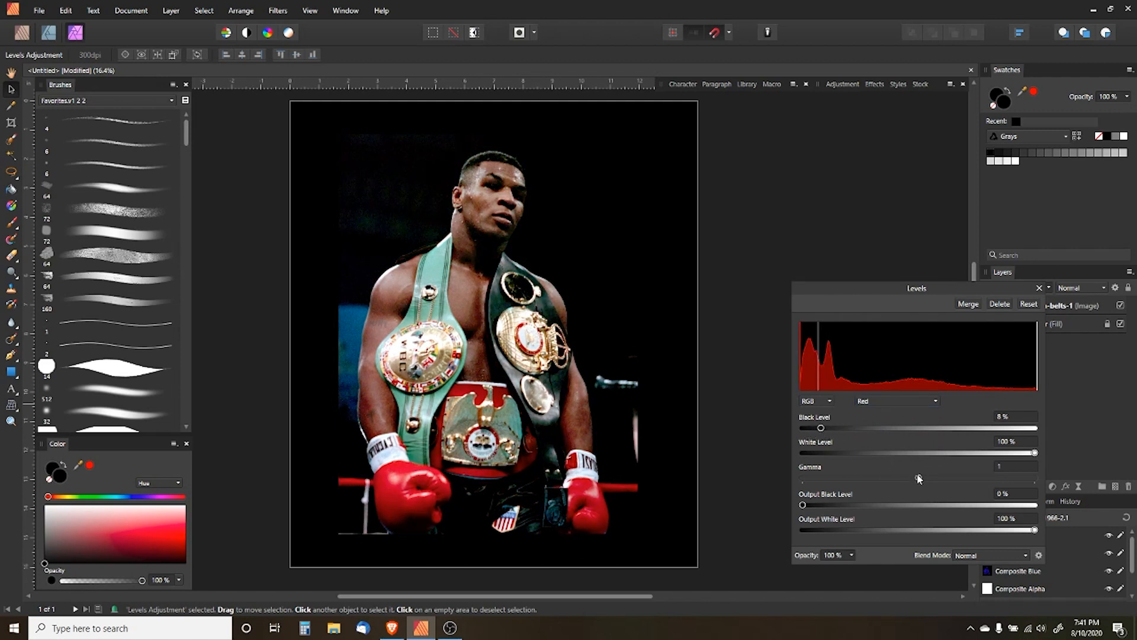
{"action": "mouse_move", "coordinate": [918, 478]}
{"action": "left_mouse_down"}
{"action": "mouse_move", "coordinate": [903, 478]}
{"action": "mouse_move", "coordinate": [948, 475]}
{"action": "mouse_move", "coordinate": [929, 482]}
{"action": "left_mouse_up"}
{"action": "left_click", "coordinate": [1039, 287]}
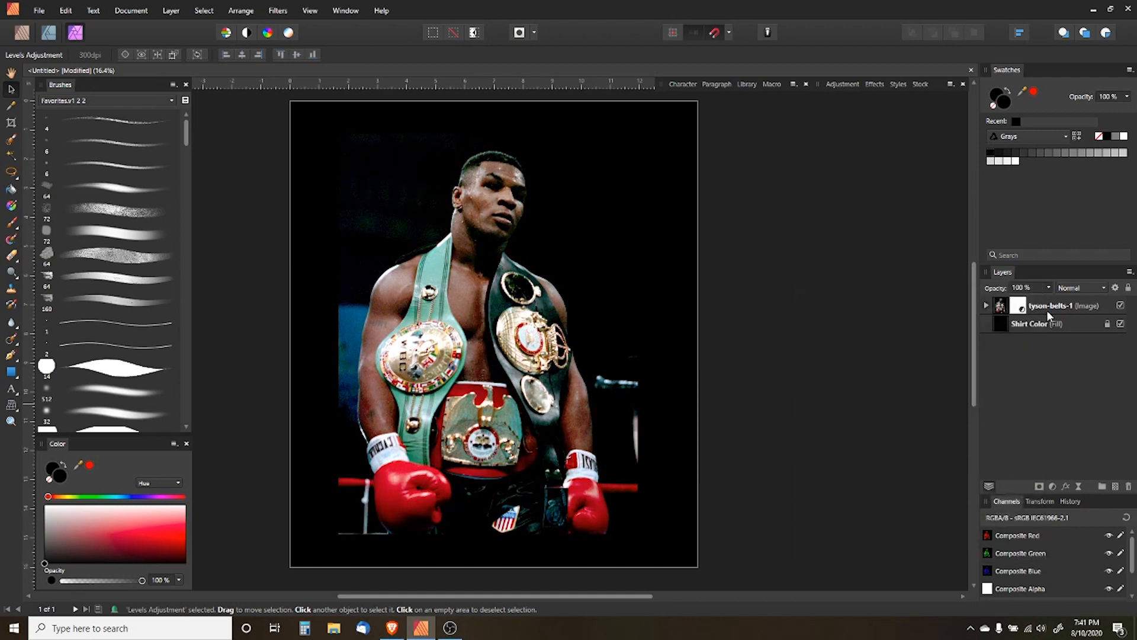
Rasterize the tyson-belts-1 image layer together with its Levels adjustment
{"action": "left_click", "coordinate": [1052, 307]}
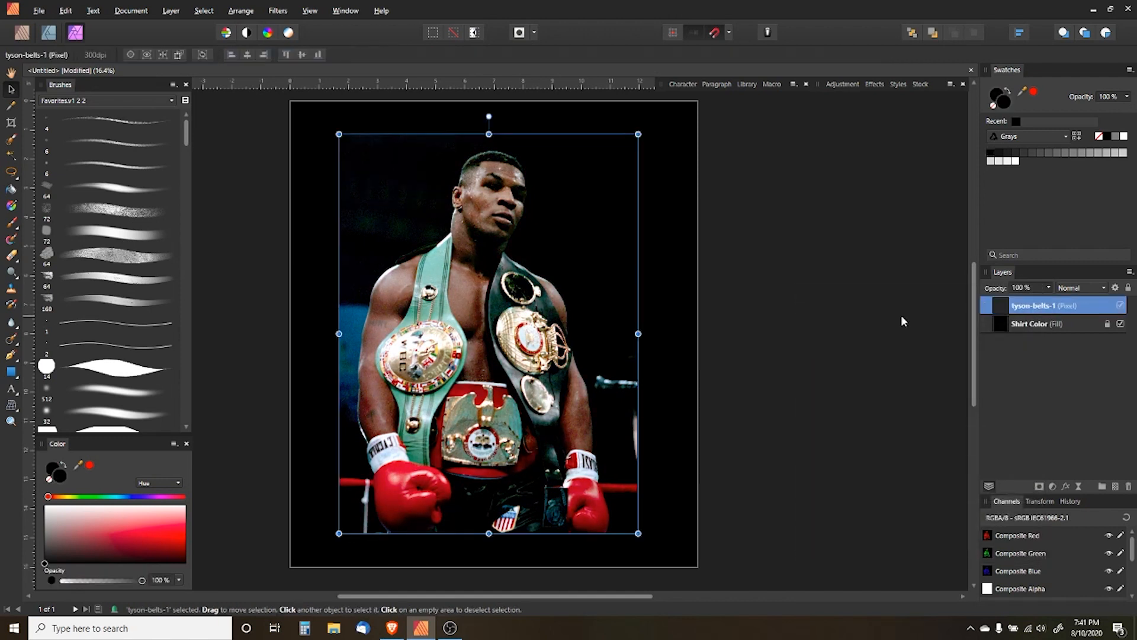
{"action": "left_click", "coordinate": [203, 10]}
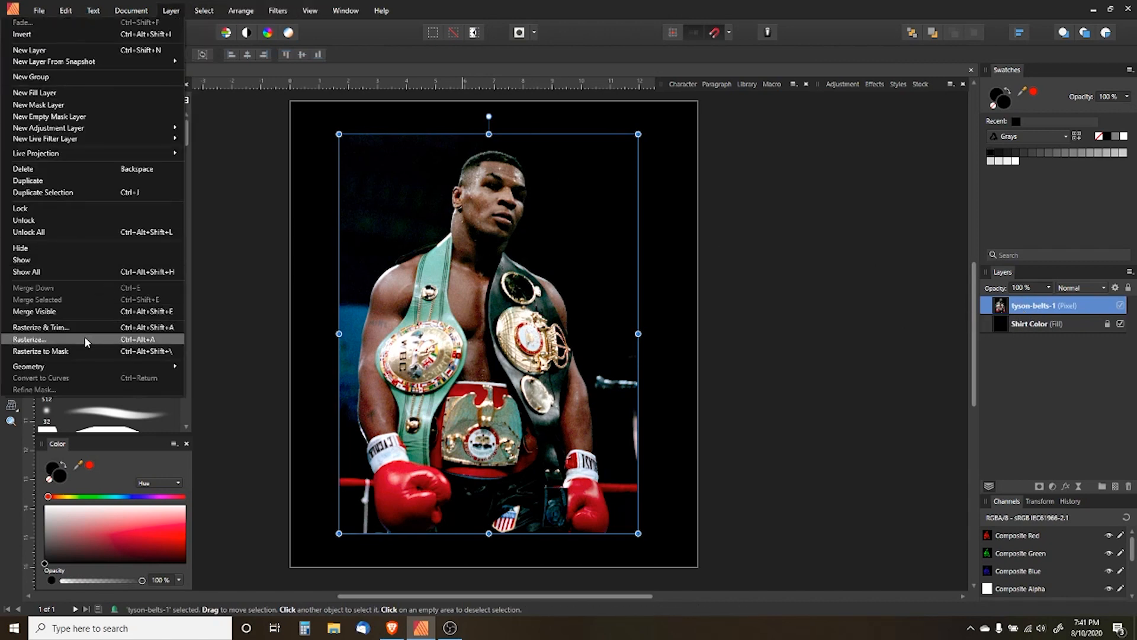
{"action": "left_click", "coordinate": [85, 337]}
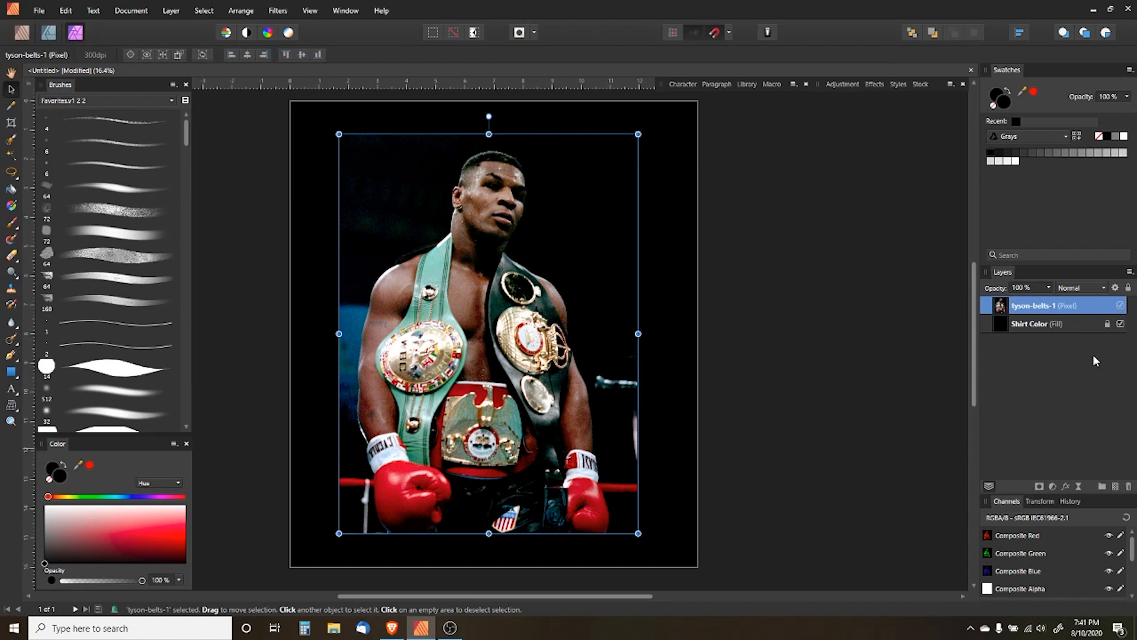
With the Shirt Color layer hidden, shift the boxer photo slightly to the right and add a mask to its layer
{"action": "left_click", "coordinate": [1120, 325]}
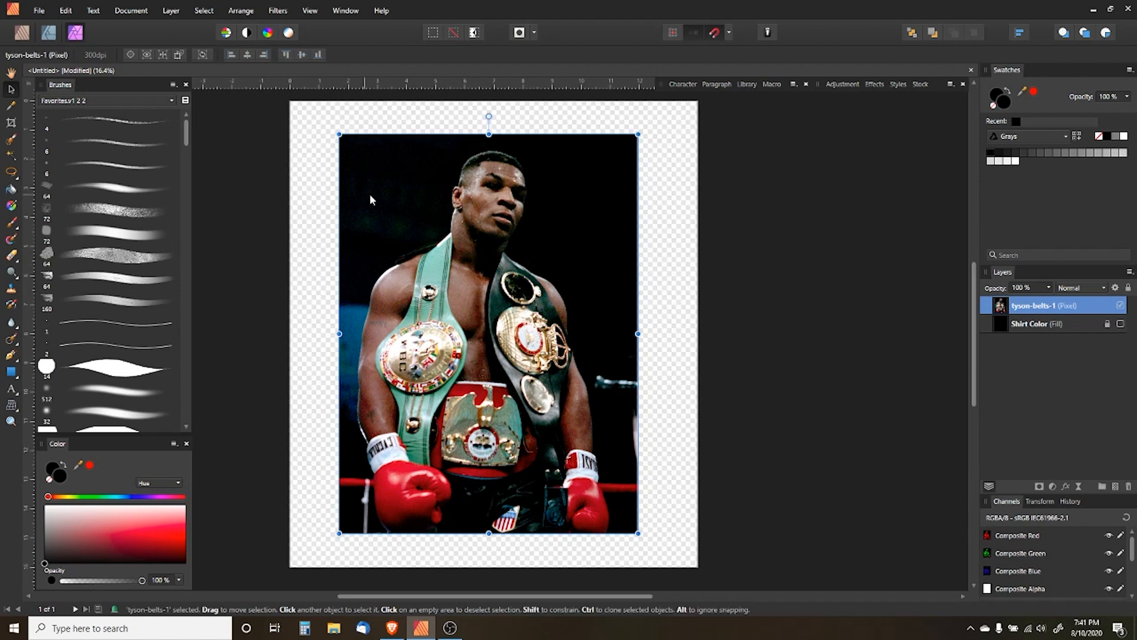
{"action": "mouse_move", "coordinate": [370, 200]}
{"action": "left_mouse_down"}
{"action": "mouse_move", "coordinate": [452, 201]}
{"action": "mouse_move", "coordinate": [380, 200]}
{"action": "left_mouse_up"}
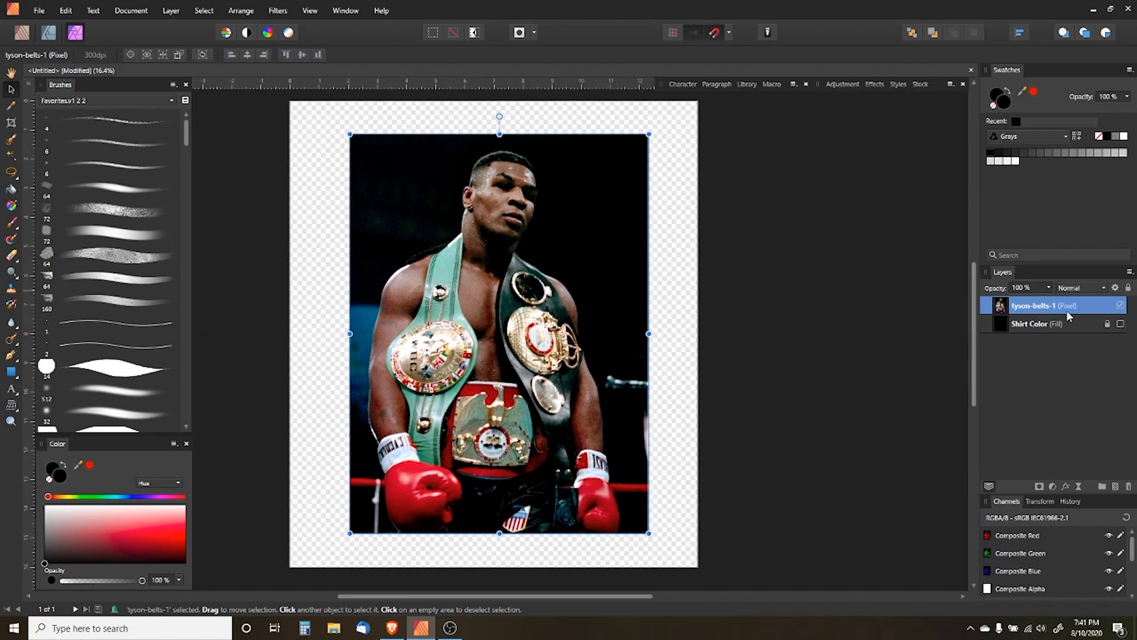
{"action": "left_click", "coordinate": [1040, 486]}
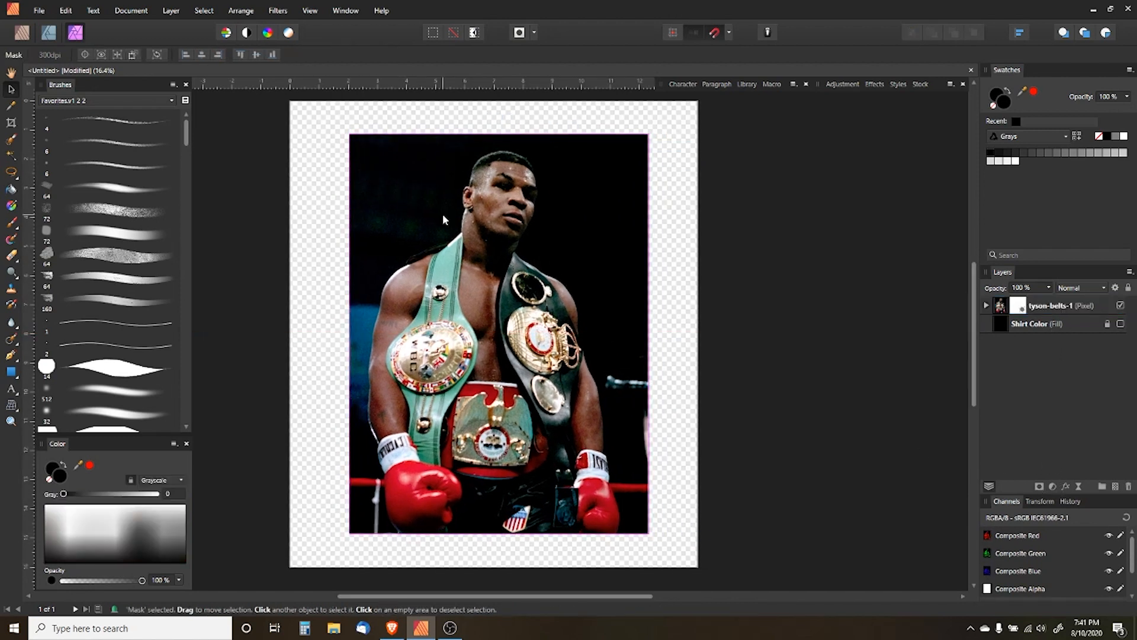
With the 32 px soft brush enlarged to about 1030 px, paint black on the mask to hide the photo's upper-left corner
{"action": "left_click", "coordinate": [102, 414]}
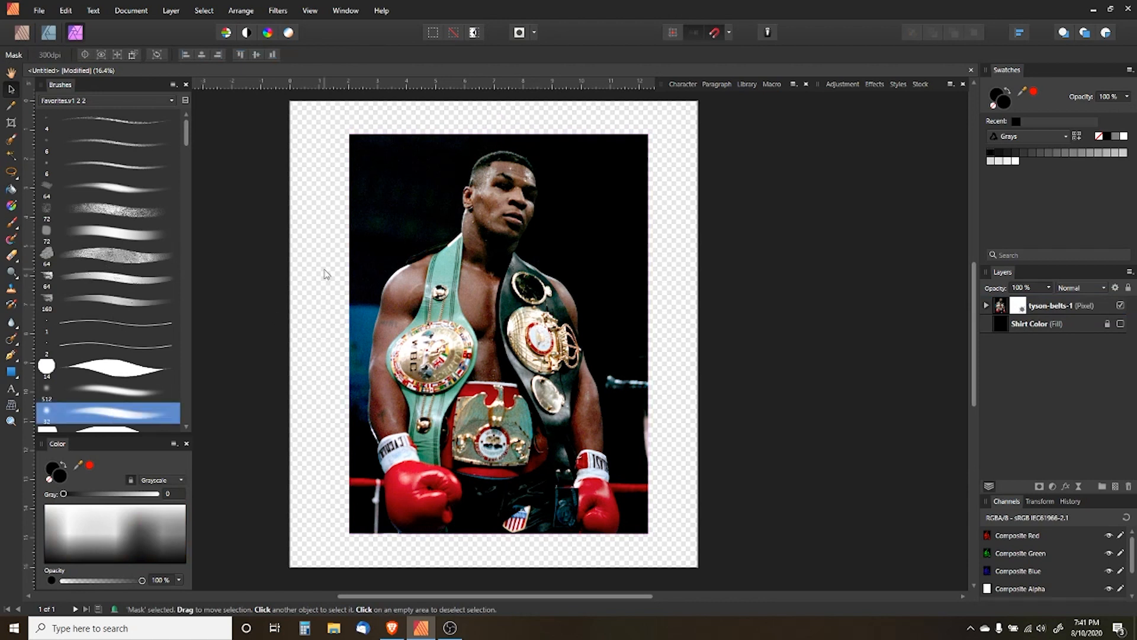
{"action": "key", "text": "b"}
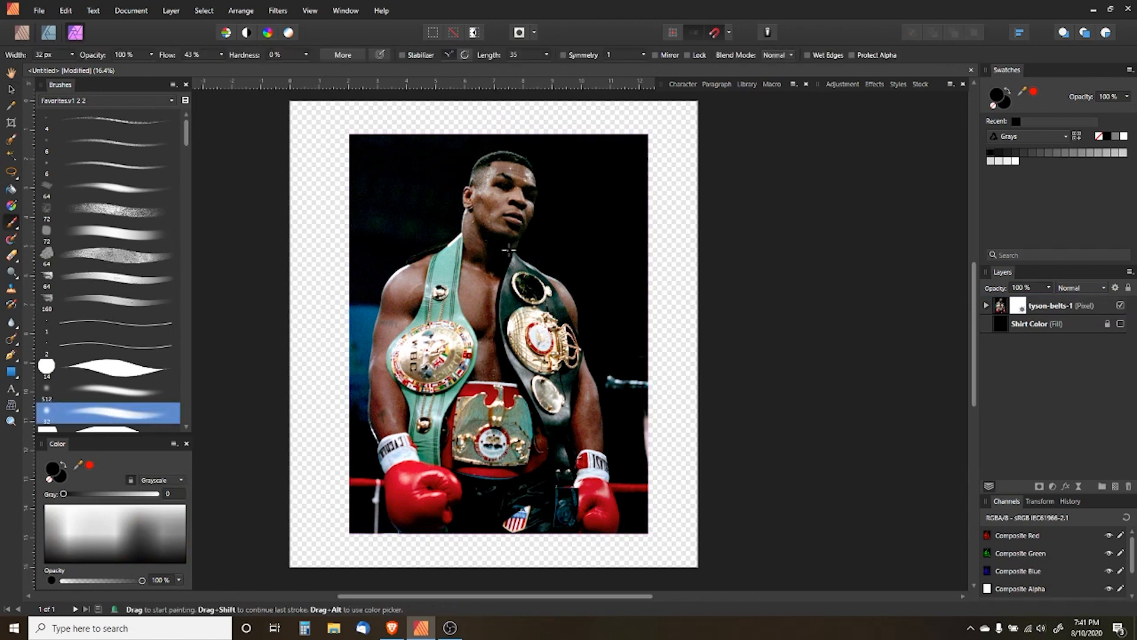
{"action": "key", "text": "bracketright"}
{"action": "key", "text": "bracketright"}
{"action": "key", "text": "bracketright"}
{"action": "key", "text": "bracketright"}
{"action": "key", "text": "bracketright"}
{"action": "key", "text": "bracketright"}
{"action": "key", "text": "bracketright"}
{"action": "key", "text": "bracketright"}
{"action": "key", "text": "bracketright"}
{"action": "key", "text": "bracketright"}
{"action": "key", "text": "bracketright"}
{"action": "key", "text": "bracketright"}
{"action": "key", "text": "bracketright"}
{"action": "key", "text": "bracketright"}
{"action": "key", "text": "bracketright"}
{"action": "key", "text": "bracketright"}
{"action": "key", "text": "bracketright"}
{"action": "key", "text": "bracketright"}
{"action": "key", "text": "bracketright"}
{"action": "key", "text": "bracketright"}
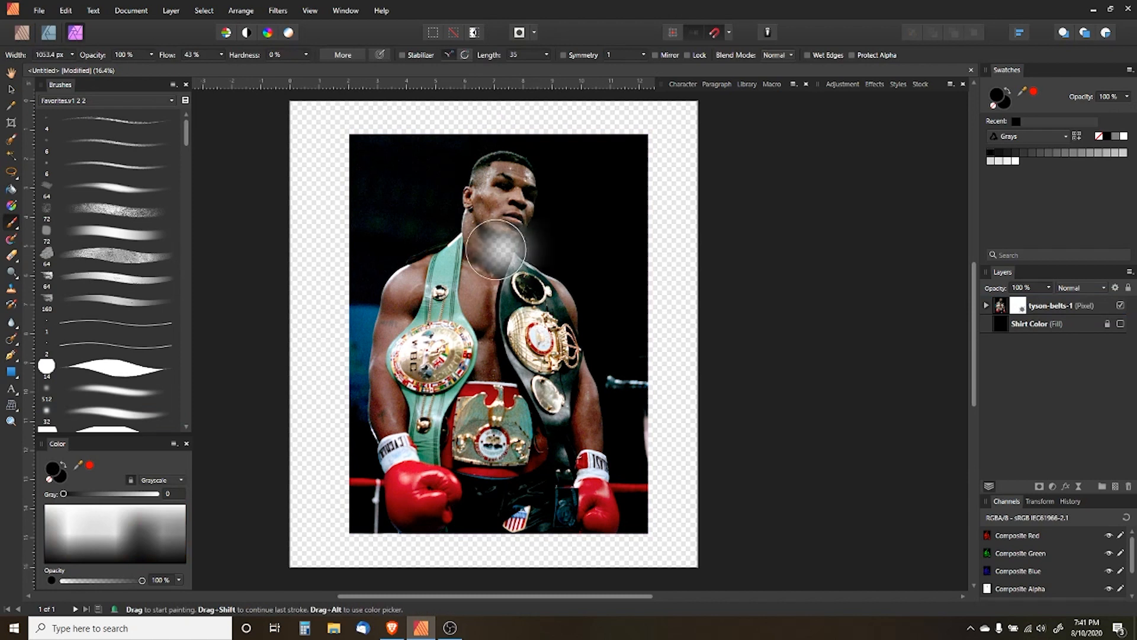
{"action": "key", "text": "bracketleft"}
{"action": "key", "text": "bracketleft"}
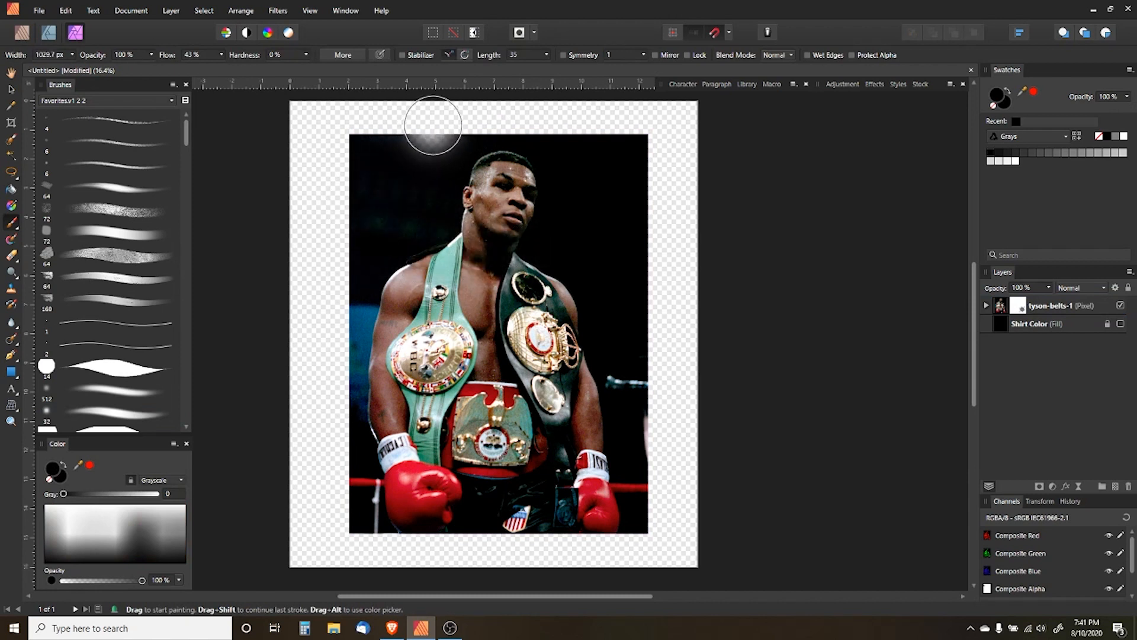
{"action": "mouse_move", "coordinate": [433, 125]}
{"action": "left_mouse_down"}
{"action": "mouse_move", "coordinate": [368, 145]}
{"action": "mouse_move", "coordinate": [341, 219]}
{"action": "left_mouse_up"}
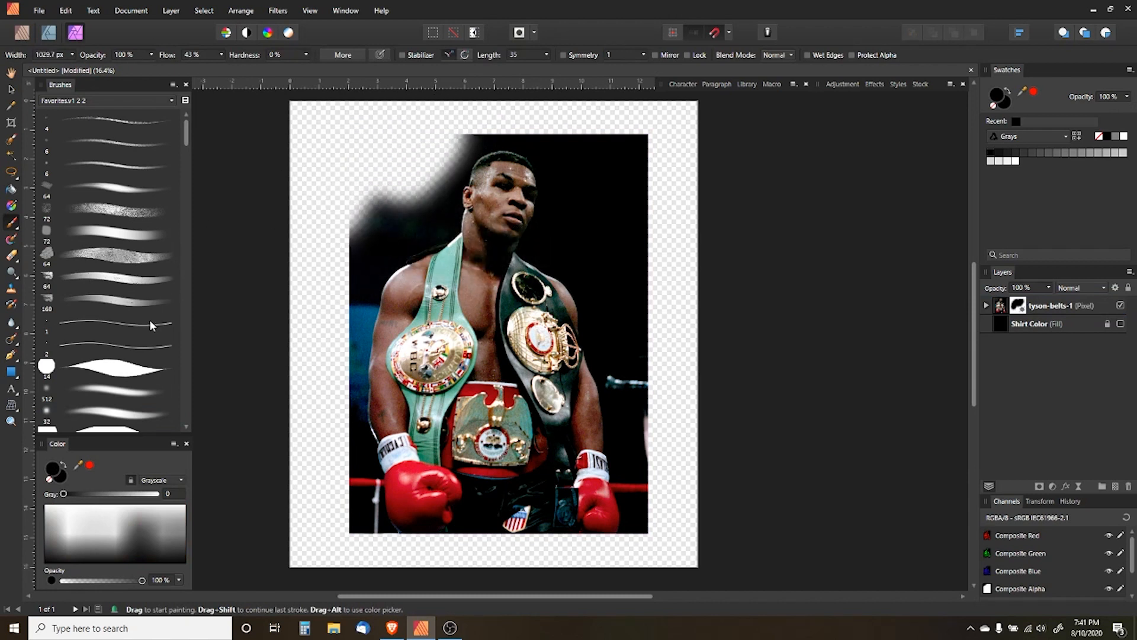
Using the 512 px soft brush in varying sizes, mask out the remaining background around the boxer along the sides and bottom edge
{"action": "left_click", "coordinate": [118, 391]}
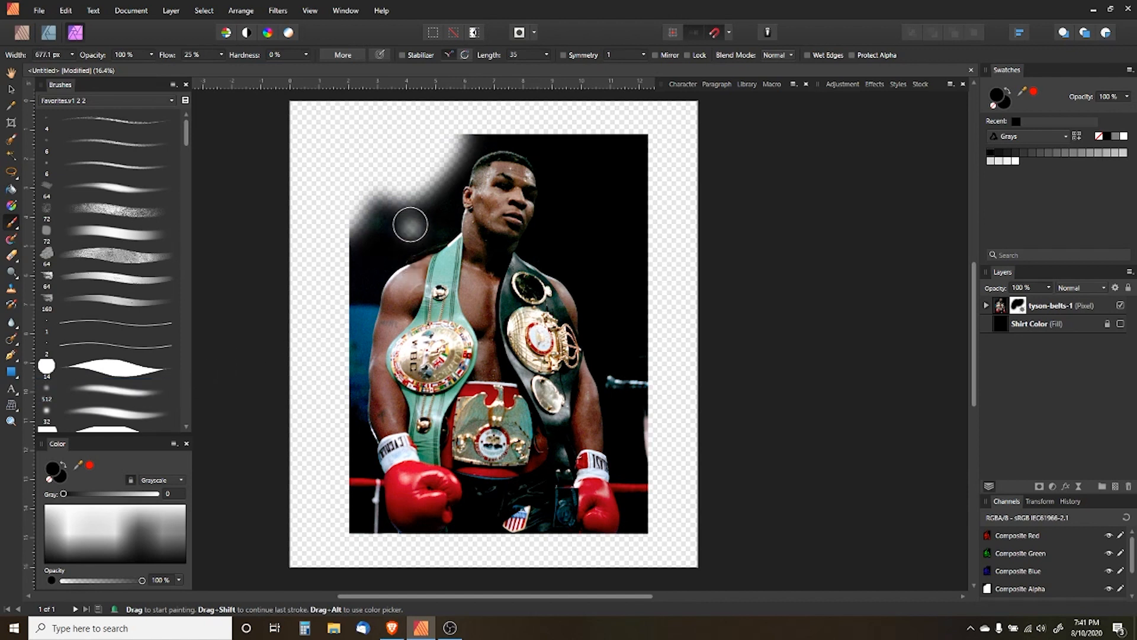
{"action": "mouse_move", "coordinate": [401, 194]}
{"action": "left_mouse_down"}
{"action": "mouse_move", "coordinate": [352, 216]}
{"action": "mouse_move", "coordinate": [328, 288]}
{"action": "mouse_move", "coordinate": [344, 239]}
{"action": "mouse_move", "coordinate": [317, 367]}
{"action": "mouse_move", "coordinate": [341, 221]}
{"action": "mouse_move", "coordinate": [318, 403]}
{"action": "mouse_move", "coordinate": [341, 284]}
{"action": "mouse_move", "coordinate": [319, 437]}
{"action": "mouse_move", "coordinate": [341, 289]}
{"action": "mouse_move", "coordinate": [323, 482]}
{"action": "mouse_move", "coordinate": [324, 388]}
{"action": "mouse_move", "coordinate": [334, 547]}
{"action": "mouse_move", "coordinate": [371, 566]}
{"action": "mouse_move", "coordinate": [377, 548]}
{"action": "mouse_move", "coordinate": [342, 544]}
{"action": "mouse_move", "coordinate": [443, 573]}
{"action": "mouse_move", "coordinate": [409, 551]}
{"action": "mouse_move", "coordinate": [605, 543]}
{"action": "mouse_move", "coordinate": [424, 543]}
{"action": "mouse_move", "coordinate": [740, 559]}
{"action": "mouse_move", "coordinate": [663, 547]}
{"action": "mouse_move", "coordinate": [662, 523]}
{"action": "mouse_move", "coordinate": [729, 472]}
{"action": "mouse_move", "coordinate": [655, 503]}
{"action": "mouse_move", "coordinate": [596, 550]}
{"action": "mouse_move", "coordinate": [520, 561]}
{"action": "mouse_move", "coordinate": [501, 582]}
{"action": "mouse_move", "coordinate": [686, 510]}
{"action": "mouse_move", "coordinate": [679, 520]}
{"action": "mouse_move", "coordinate": [675, 389]}
{"action": "mouse_move", "coordinate": [704, 280]}
{"action": "mouse_move", "coordinate": [626, 215]}
{"action": "mouse_move", "coordinate": [655, 195]}
{"action": "mouse_move", "coordinate": [664, 158]}
{"action": "mouse_move", "coordinate": [638, 153]}
{"action": "mouse_move", "coordinate": [670, 164]}
{"action": "mouse_move", "coordinate": [579, 120]}
{"action": "mouse_move", "coordinate": [597, 126]}
{"action": "mouse_move", "coordinate": [588, 230]}
{"action": "mouse_move", "coordinate": [672, 282]}
{"action": "mouse_move", "coordinate": [660, 203]}
{"action": "mouse_move", "coordinate": [704, 335]}
{"action": "mouse_move", "coordinate": [671, 297]}
{"action": "mouse_move", "coordinate": [684, 402]}
{"action": "mouse_move", "coordinate": [662, 326]}
{"action": "mouse_move", "coordinate": [696, 492]}
{"action": "mouse_move", "coordinate": [692, 387]}
{"action": "mouse_move", "coordinate": [675, 430]}
{"action": "mouse_move", "coordinate": [690, 480]}
{"action": "left_mouse_up"}
{"action": "key", "text": "bracketright"}
{"action": "key", "text": "bracketright"}
{"action": "key", "text": "bracketright"}
{"action": "key", "text": "bracketright"}
{"action": "key", "text": "bracketright"}
{"action": "key", "text": "bracketright"}
{"action": "key", "text": "bracketleft"}
{"action": "key", "text": "bracketleft"}
{"action": "key", "text": "bracketleft"}
{"action": "key", "text": "bracketleft"}
{"action": "key", "text": "bracketleft"}
{"action": "key", "text": "bracketleft"}
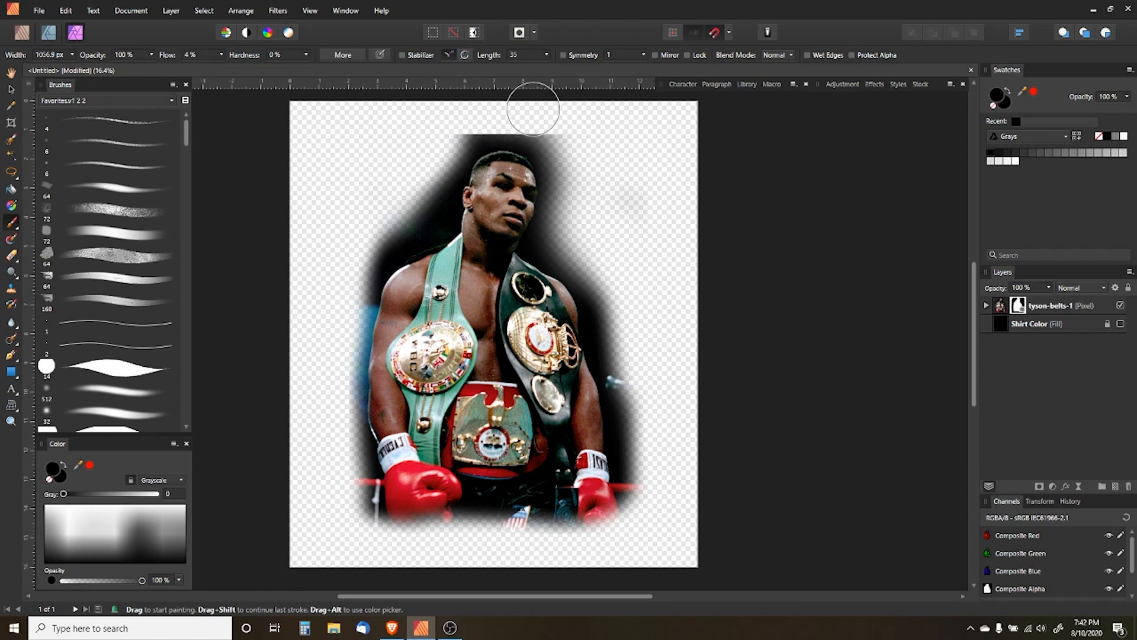
At 16% flow, fade the mask above the head and along the left shoulder and arm, and show the Shirt Color layer
{"action": "left_click_drag", "start_coordinate": [178, 58], "coordinate": [181, 57]}
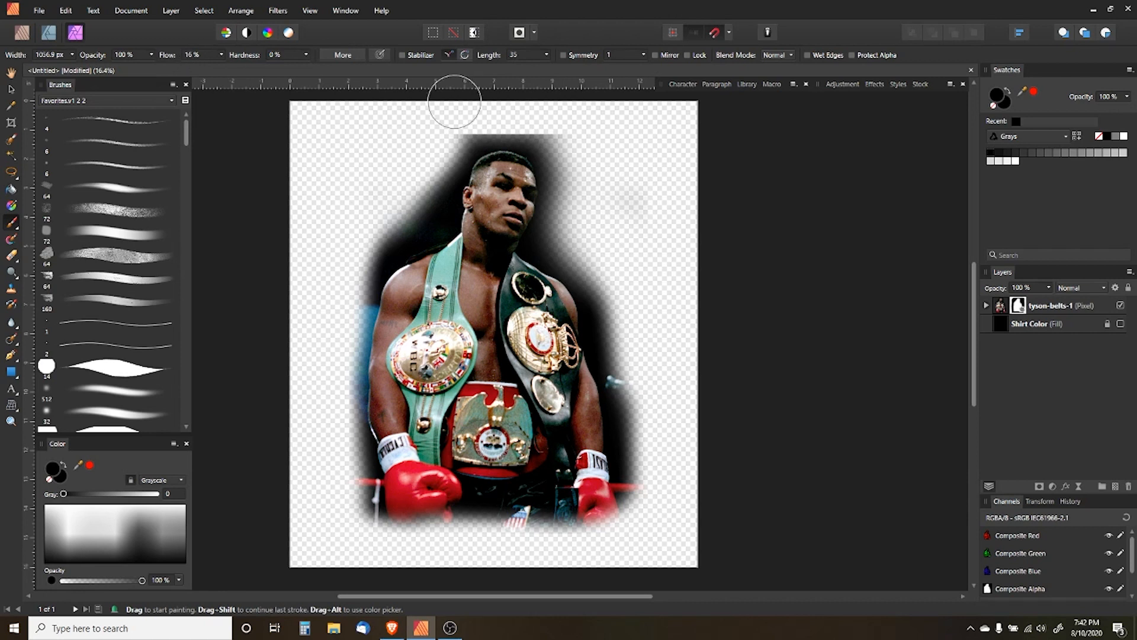
{"action": "mouse_move", "coordinate": [456, 115]}
{"action": "left_mouse_down"}
{"action": "mouse_move", "coordinate": [610, 112]}
{"action": "mouse_move", "coordinate": [453, 119]}
{"action": "mouse_move", "coordinate": [399, 197]}
{"action": "left_mouse_up"}
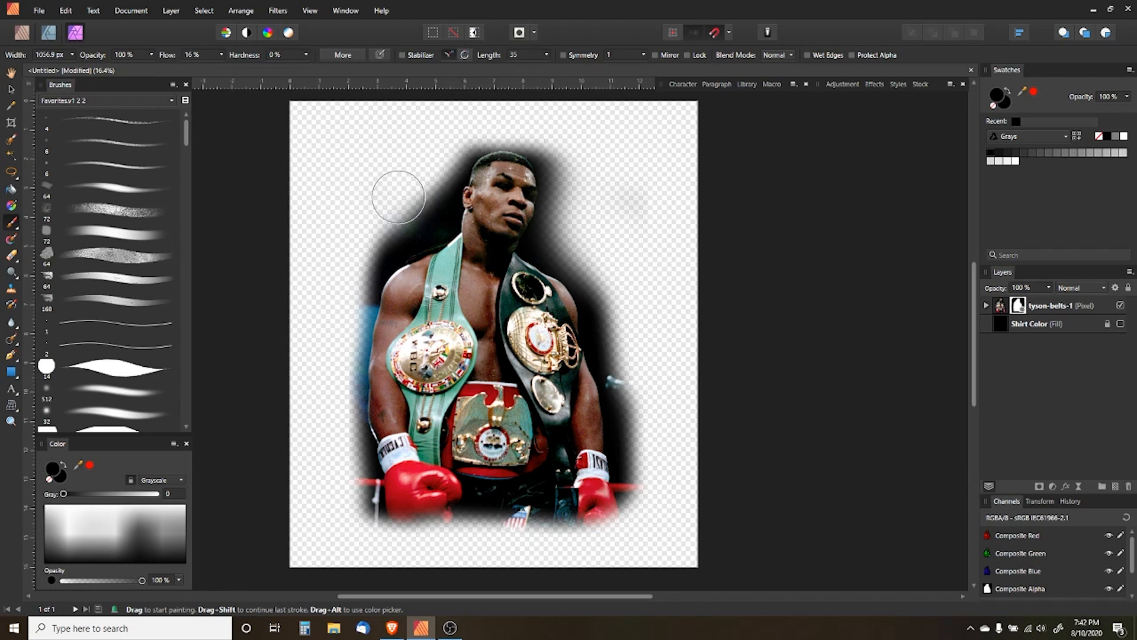
{"action": "mouse_move", "coordinate": [468, 128]}
{"action": "left_mouse_down"}
{"action": "mouse_move", "coordinate": [358, 264]}
{"action": "mouse_move", "coordinate": [331, 367]}
{"action": "left_mouse_up"}
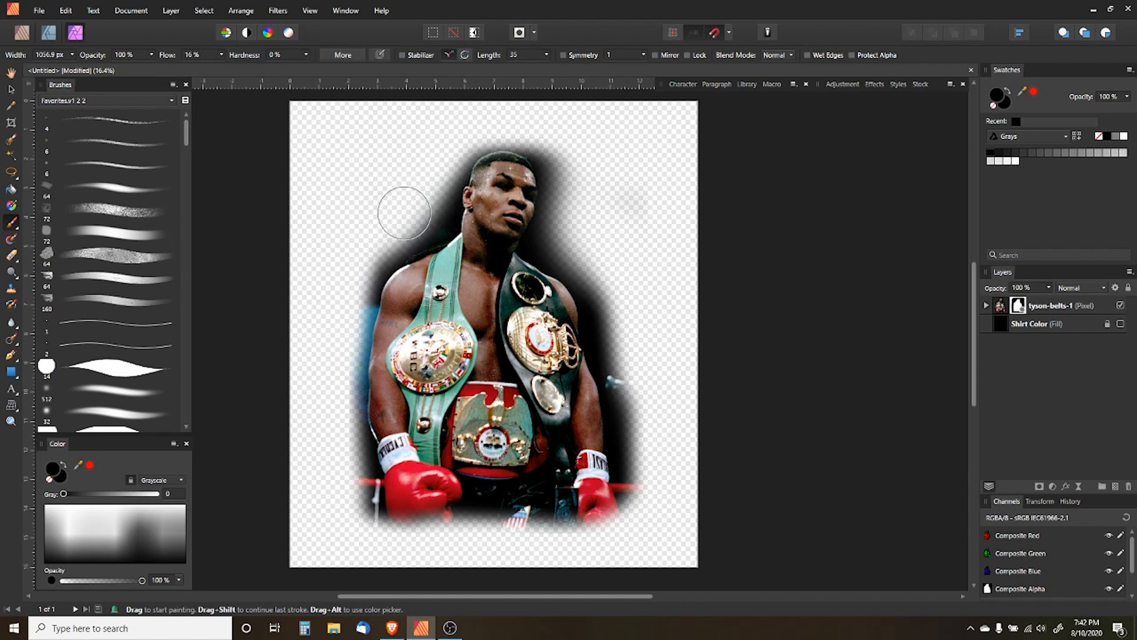
{"action": "mouse_move", "coordinate": [401, 207]}
{"action": "left_mouse_down"}
{"action": "mouse_move", "coordinate": [347, 280]}
{"action": "mouse_move", "coordinate": [326, 511]}
{"action": "left_mouse_up"}
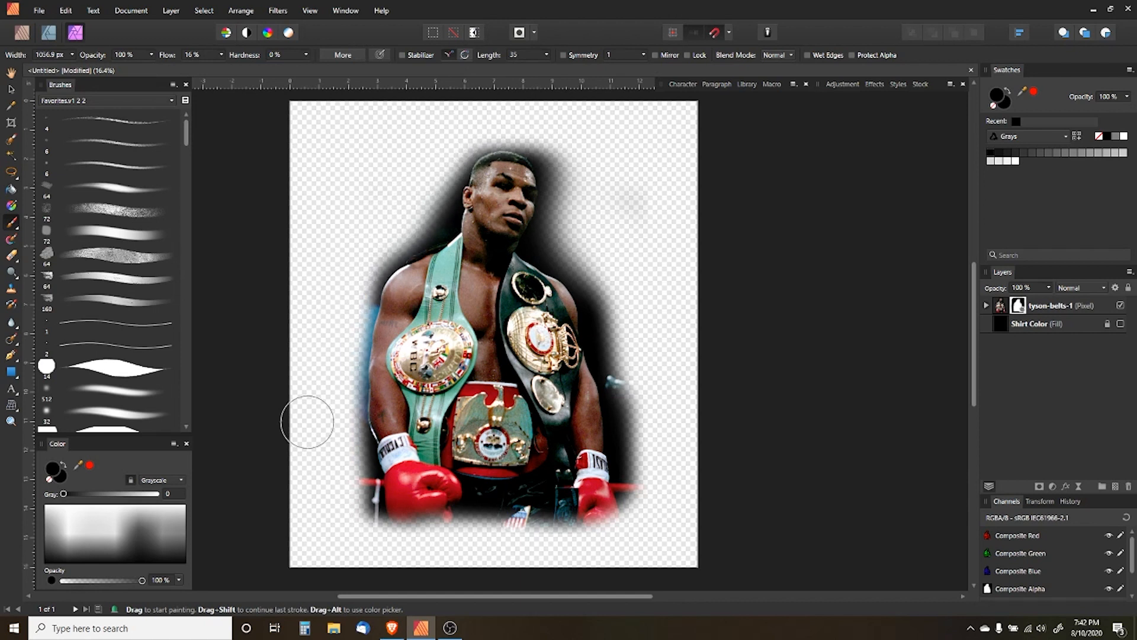
{"action": "left_click", "coordinate": [1120, 323]}
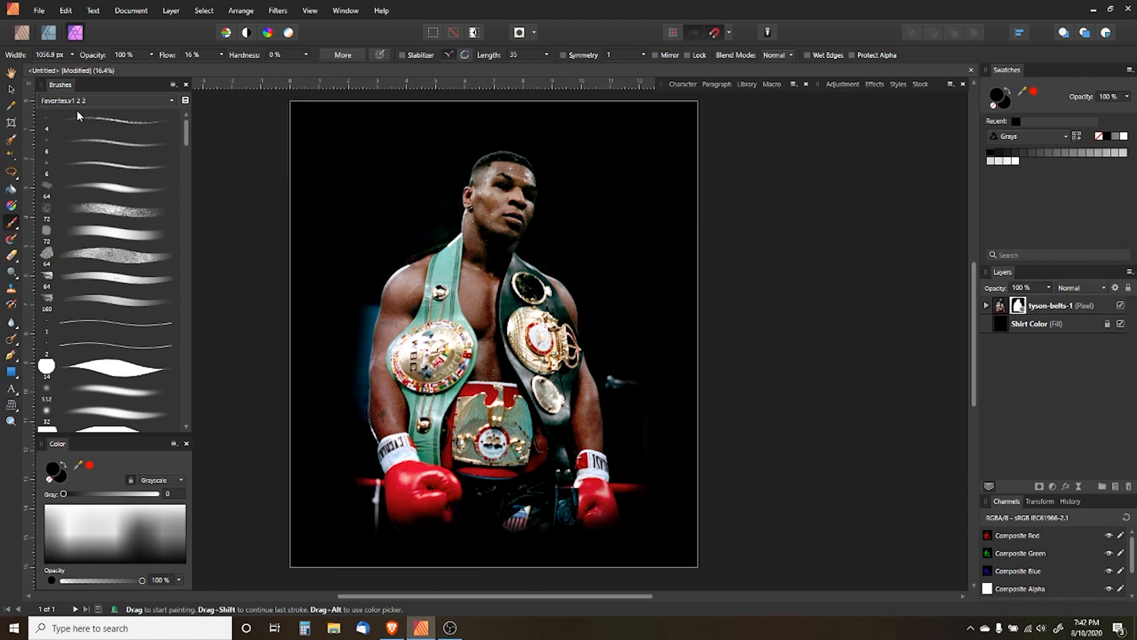
{"action": "left_click", "coordinate": [11, 89]}
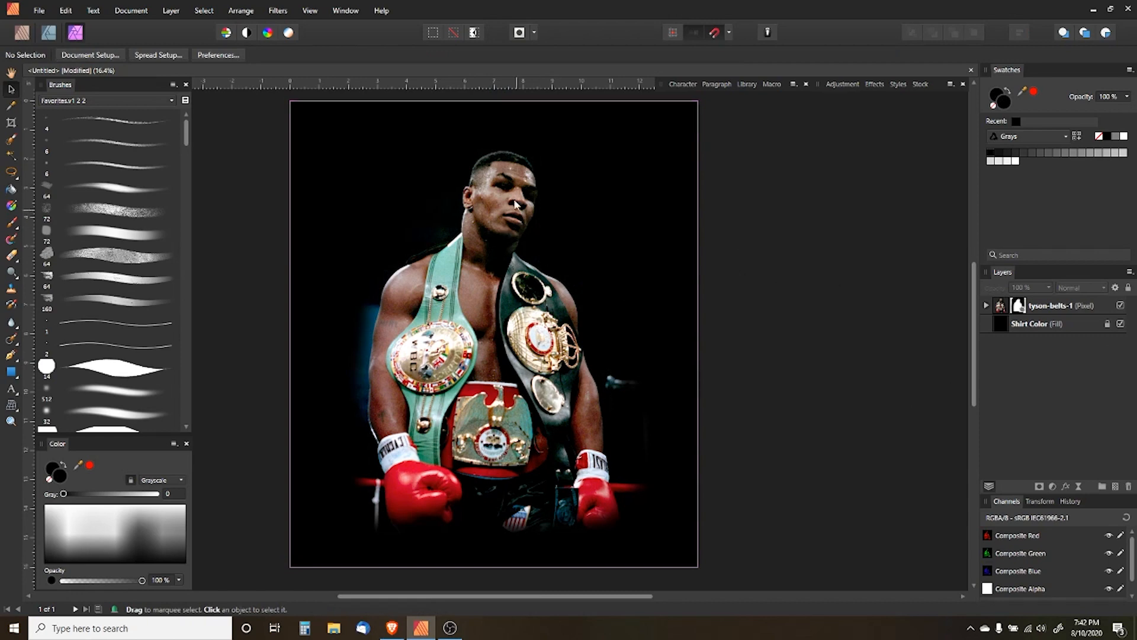
Place NINTCHDBPICT000056881245.jpg from the Images folder on the page and move its layer beneath tyson-belts-1
{"action": "left_click", "coordinate": [40, 12]}
{"action": "left_click", "coordinate": [24, 193]}
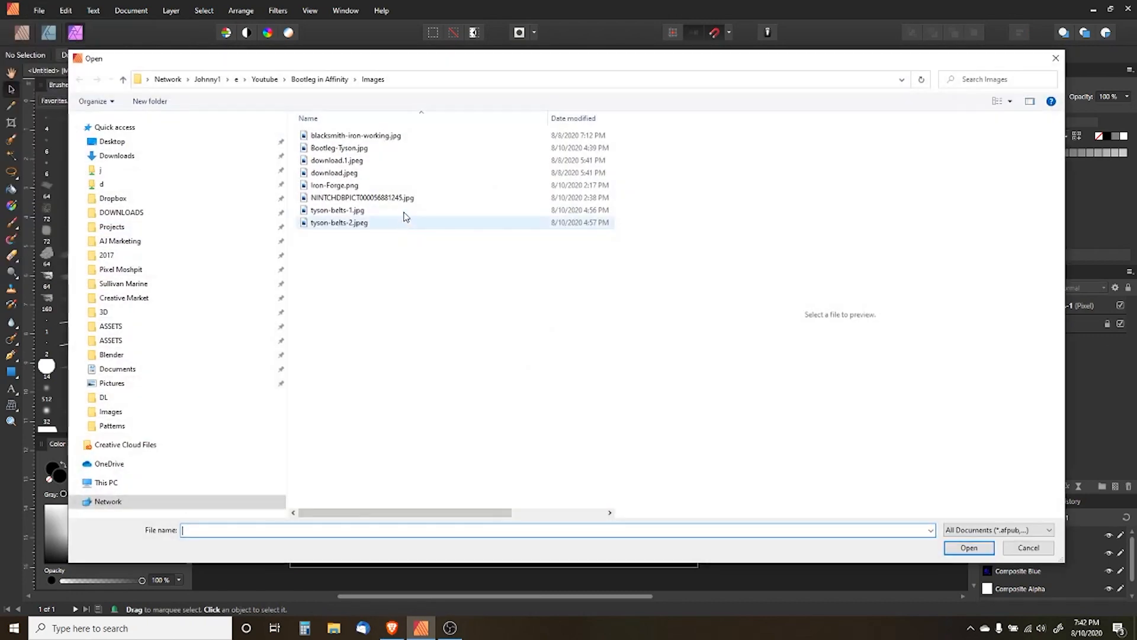
{"action": "left_click", "coordinate": [383, 211]}
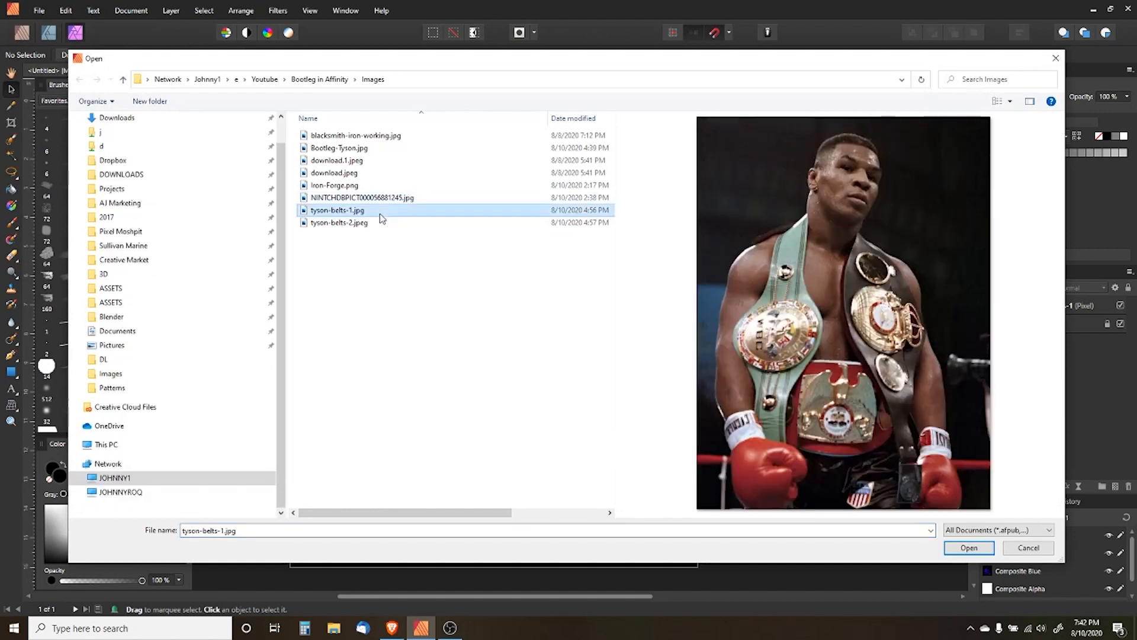
{"action": "left_click", "coordinate": [367, 224]}
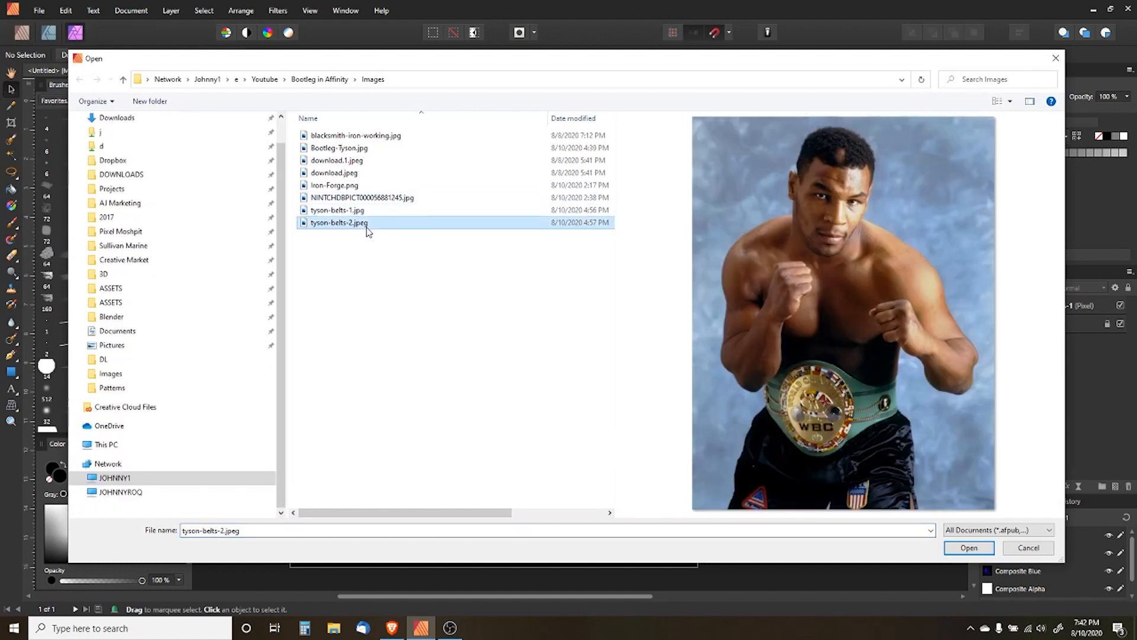
{"action": "left_click", "coordinate": [366, 185]}
{"action": "left_click", "coordinate": [371, 174]}
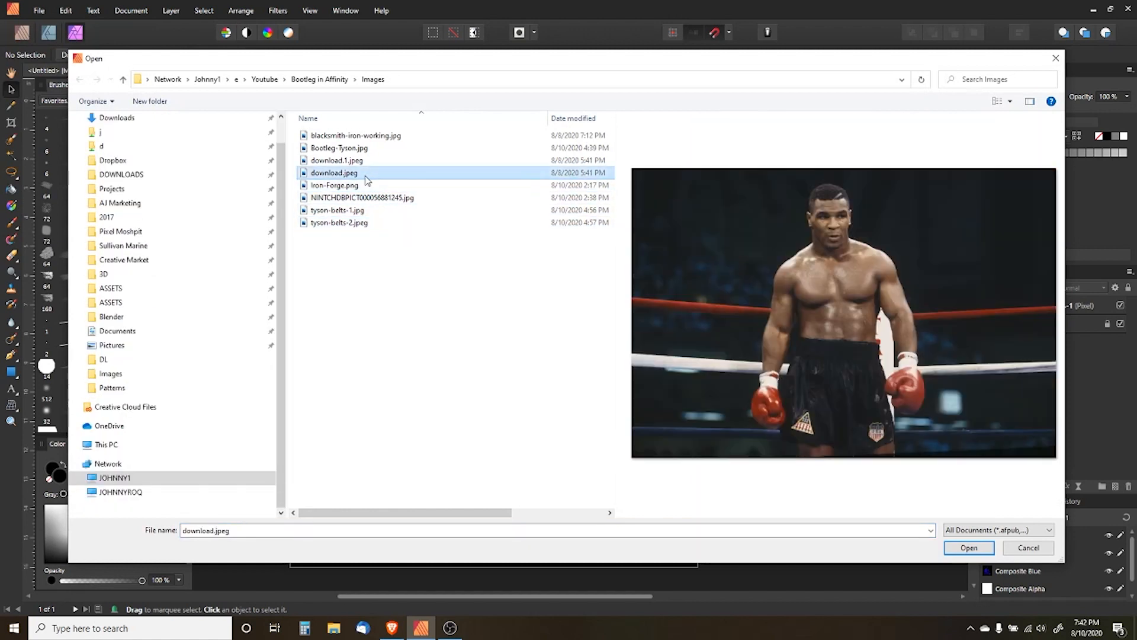
{"action": "left_click", "coordinate": [363, 164]}
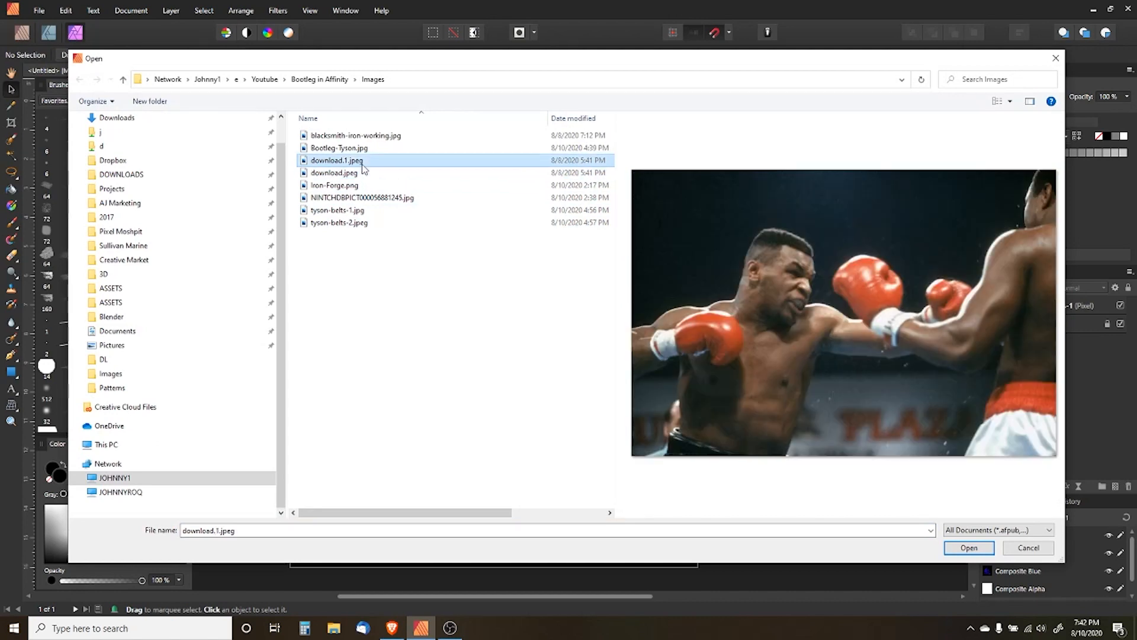
{"action": "left_click", "coordinate": [364, 150]}
{"action": "left_click", "coordinate": [368, 138]}
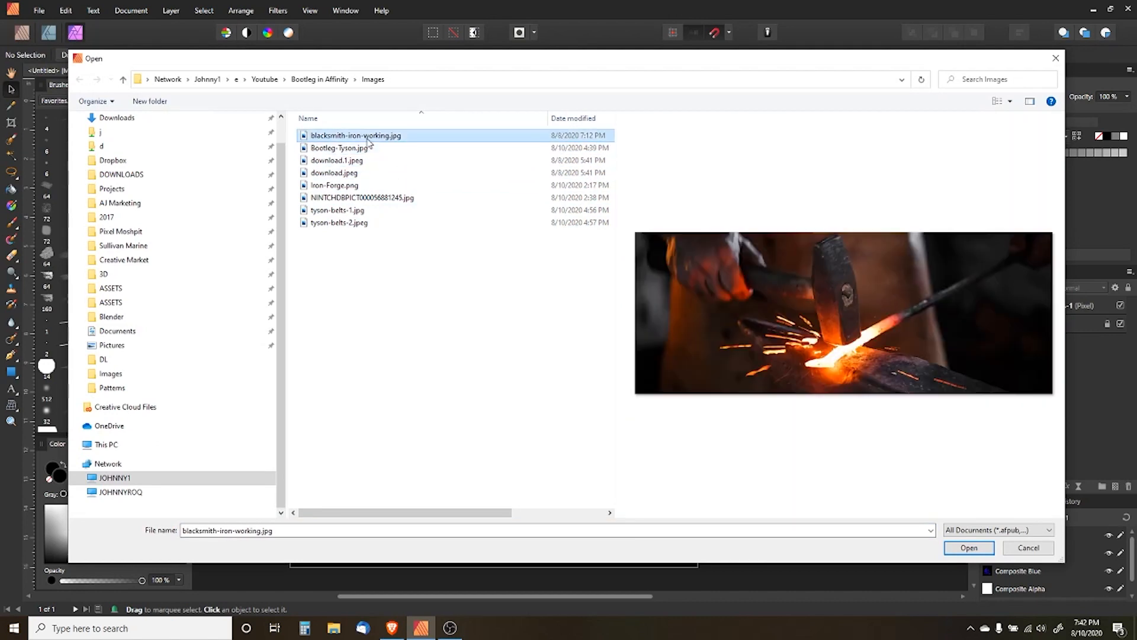
{"action": "left_click", "coordinate": [349, 173]}
{"action": "left_click", "coordinate": [354, 186]}
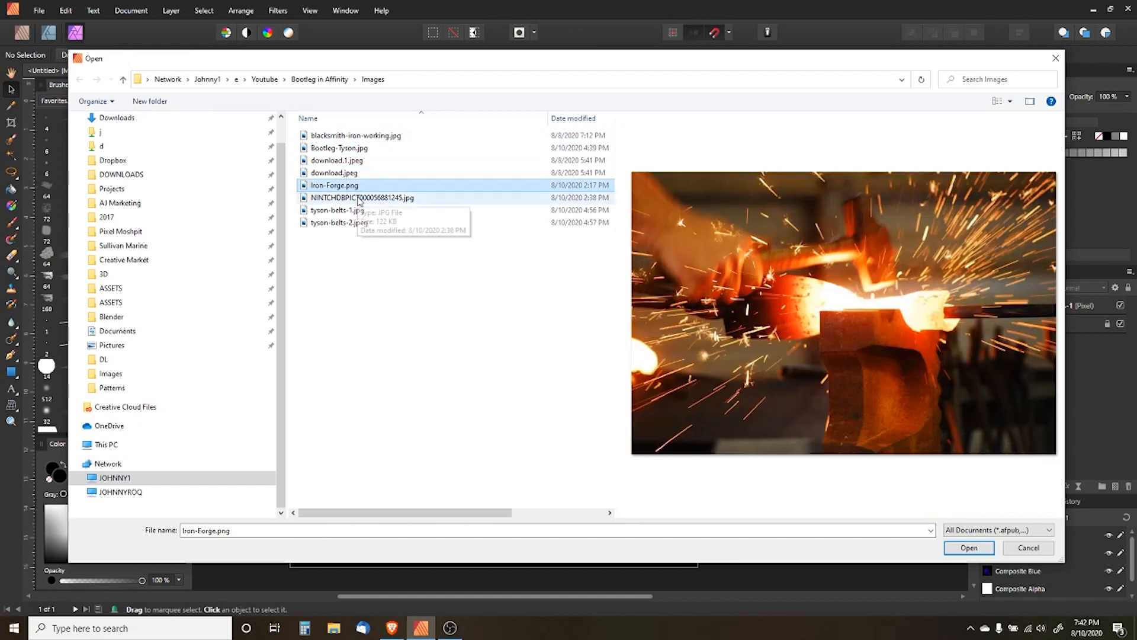
{"action": "left_click", "coordinate": [358, 198]}
{"action": "left_click", "coordinate": [969, 548]}
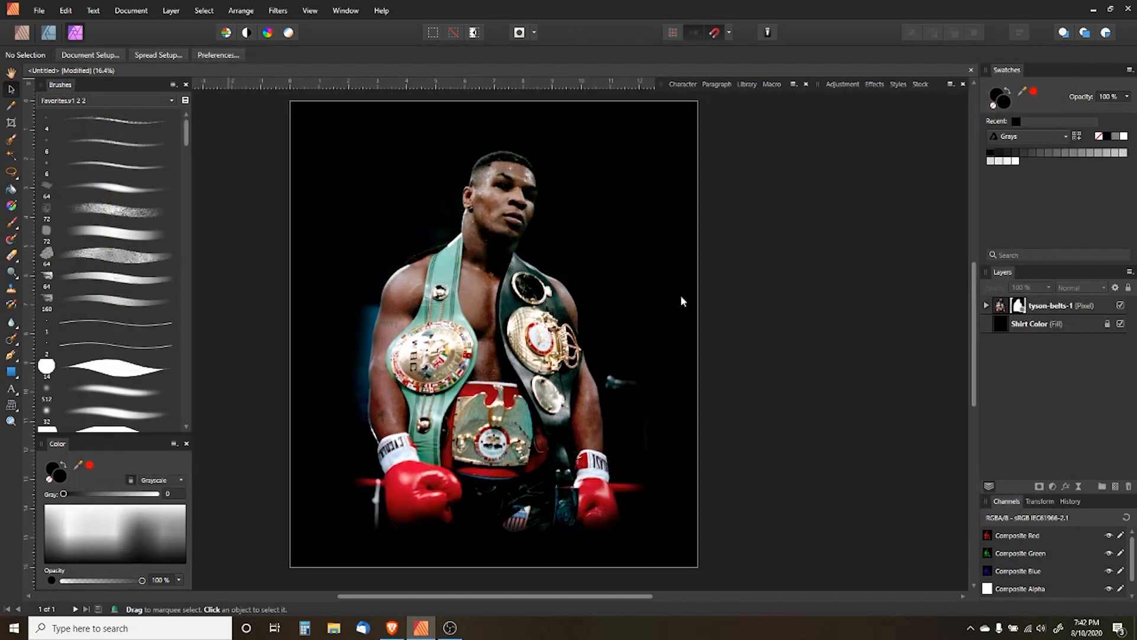
{"action": "left_click", "coordinate": [610, 306]}
{"action": "left_click_drag", "start_coordinate": [1042, 310], "coordinate": [1045, 344]}
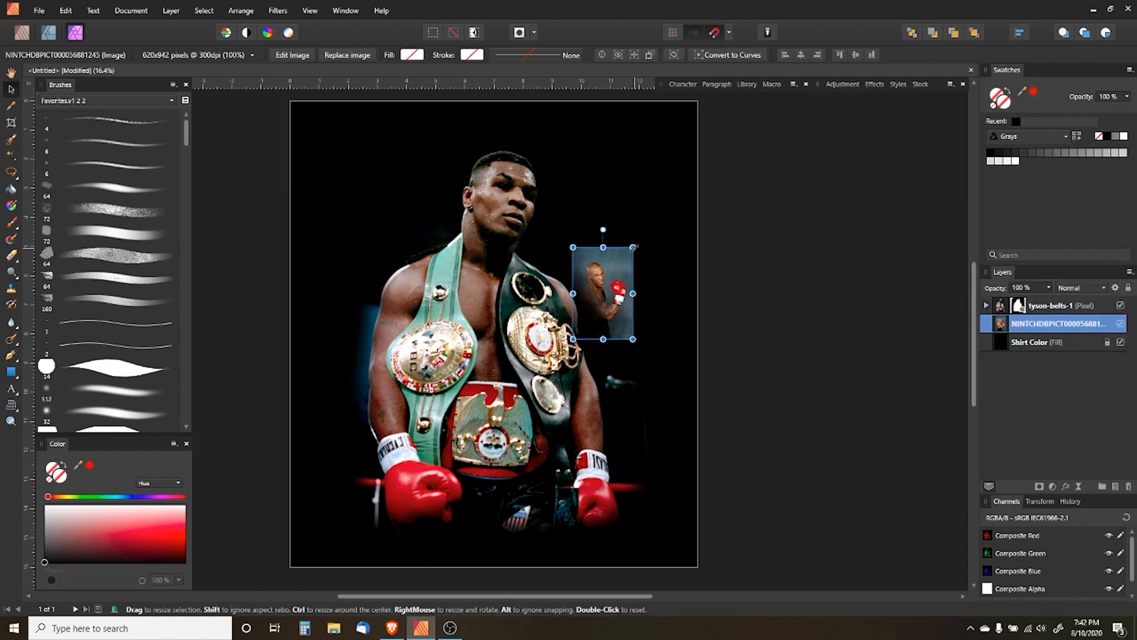
Enlarge the placed photo to about 625%, flip it horizontally and position its face to the left of the belted boxer's head
{"action": "left_click_drag", "start_coordinate": [632, 248], "coordinate": [755, 249]}
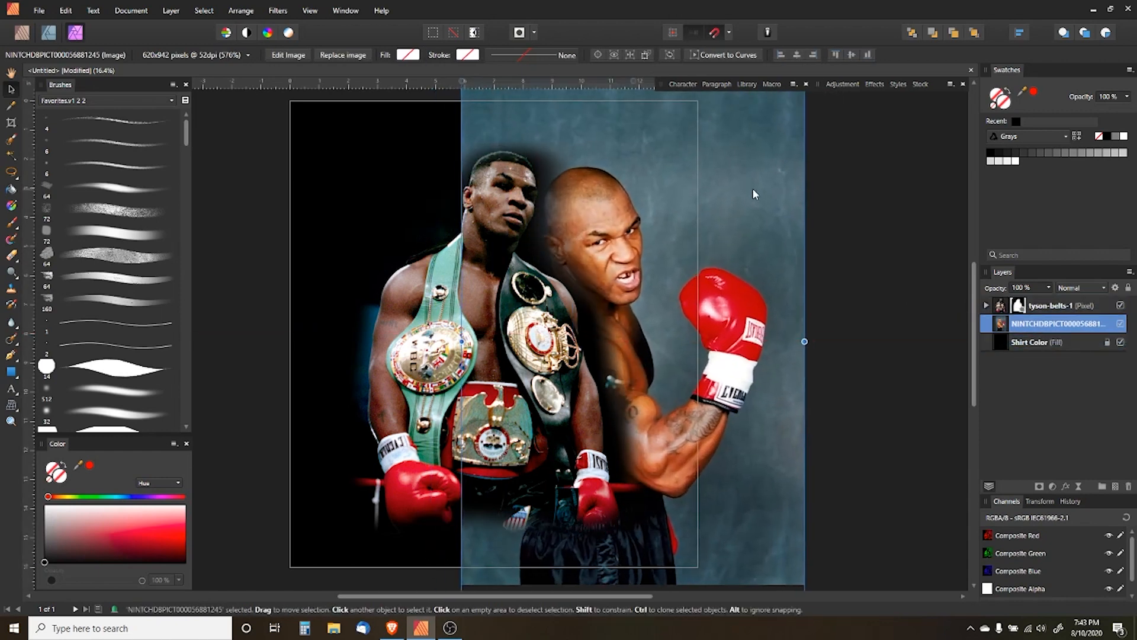
{"action": "scroll", "coordinate": [741, 193], "scroll_direction": "down", "scroll_amount": 2}
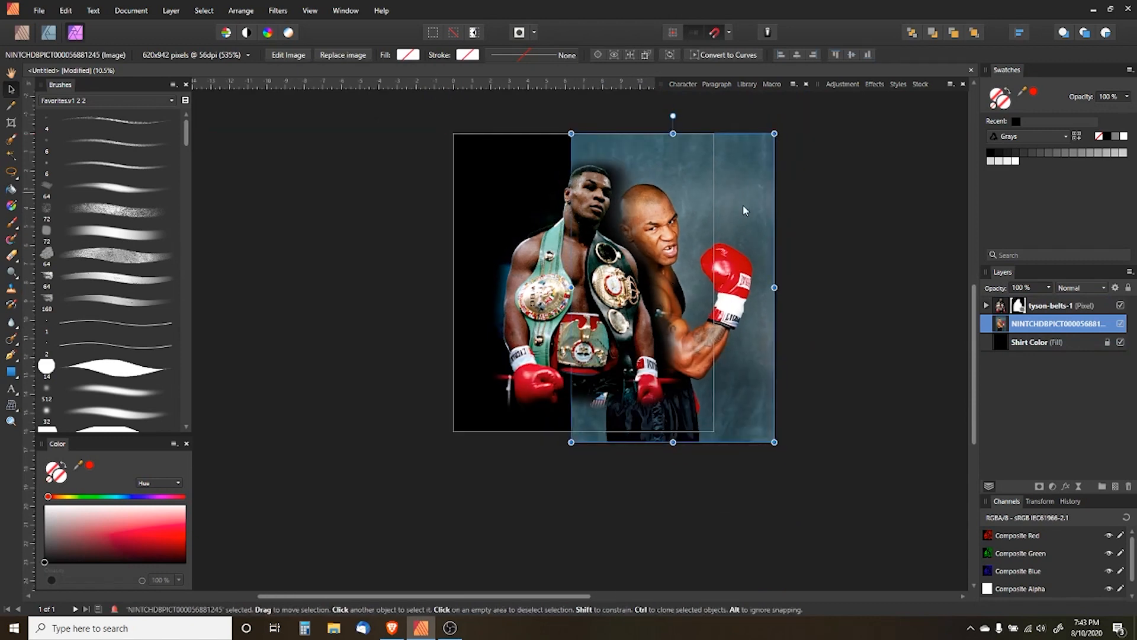
{"action": "left_click_drag", "start_coordinate": [743, 204], "coordinate": [613, 177]}
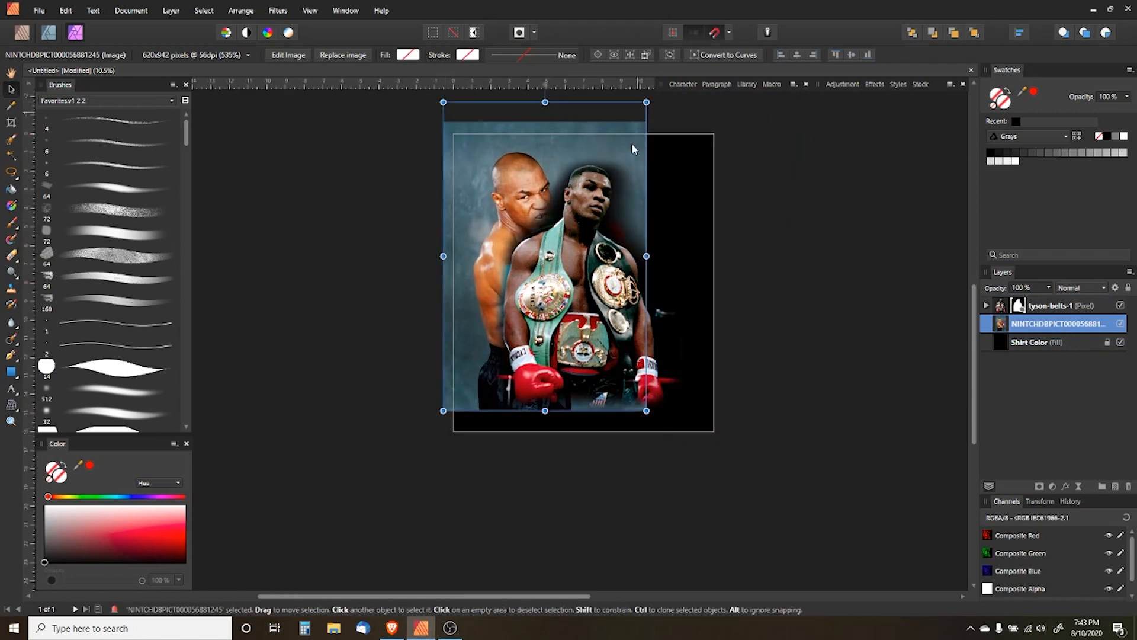
{"action": "left_click_drag", "start_coordinate": [646, 411], "coordinate": [683, 470]}
{"action": "scroll", "coordinate": [641, 311], "scroll_direction": "up", "scroll_amount": 4}
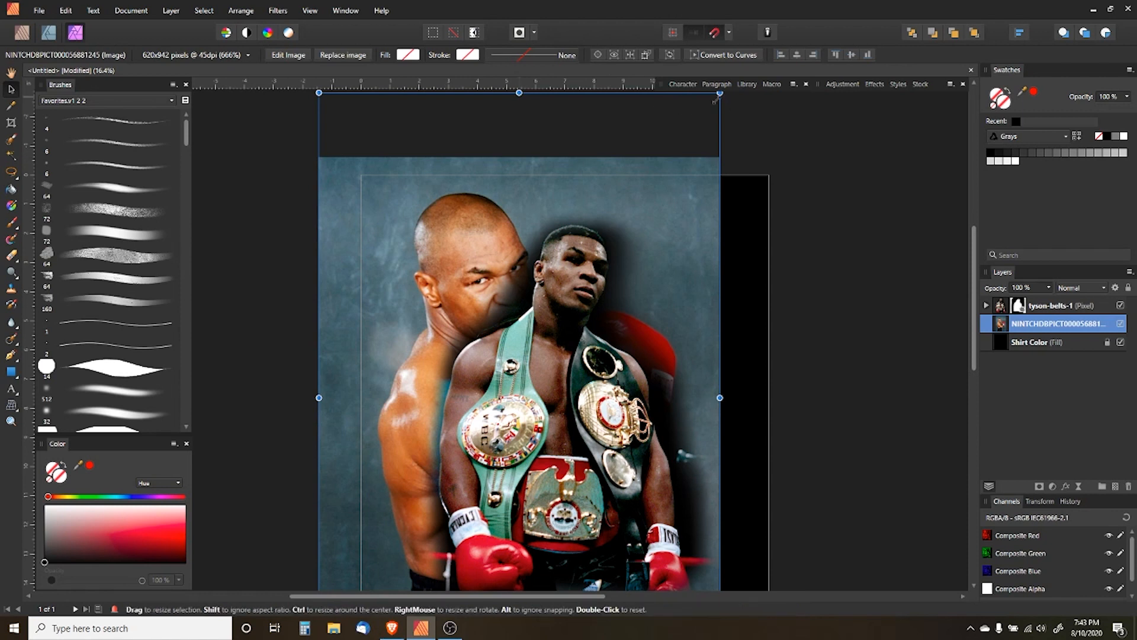
{"action": "left_click_drag", "start_coordinate": [717, 98], "coordinate": [547, 230]}
{"action": "key", "text": "alt+h"}
{"action": "mouse_move", "coordinate": [587, 286]}
{"action": "left_mouse_down"}
{"action": "mouse_move", "coordinate": [606, 239]}
{"action": "mouse_move", "coordinate": [597, 274]}
{"action": "left_mouse_up"}
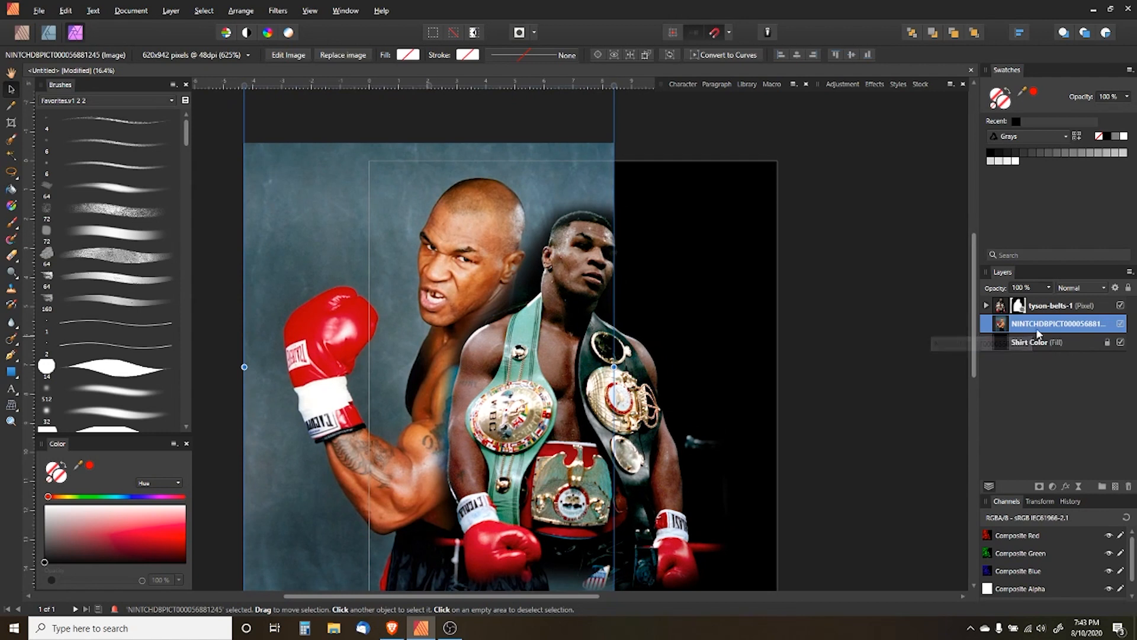
Rasterize and trim the placed photo, and add a mask to its layer
{"action": "left_click", "coordinate": [171, 11]}
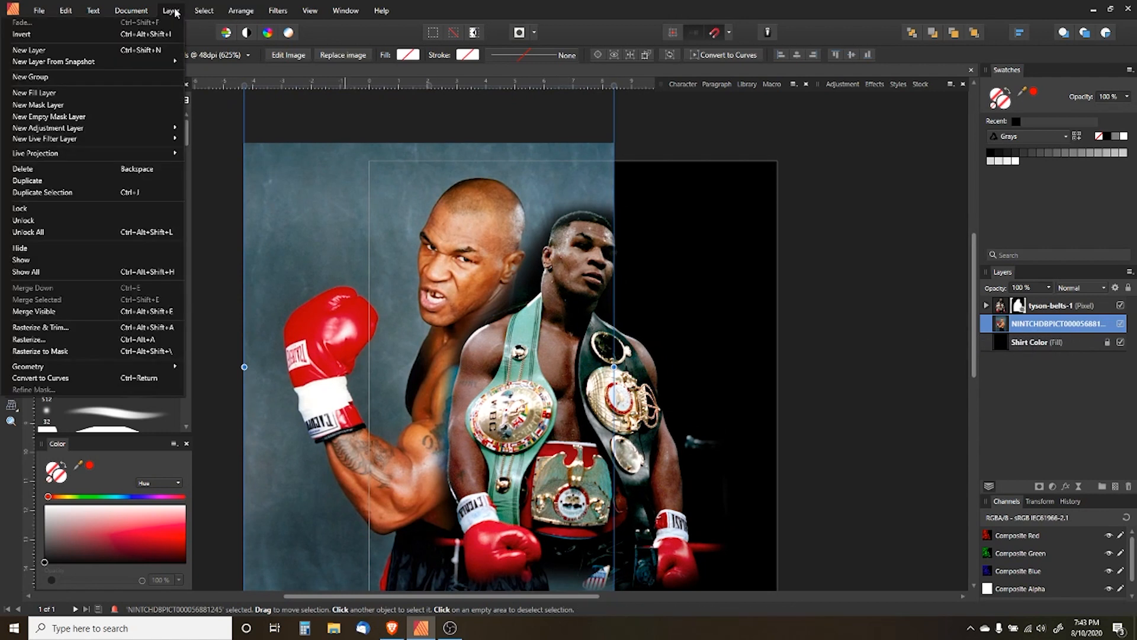
{"action": "left_click", "coordinate": [72, 328]}
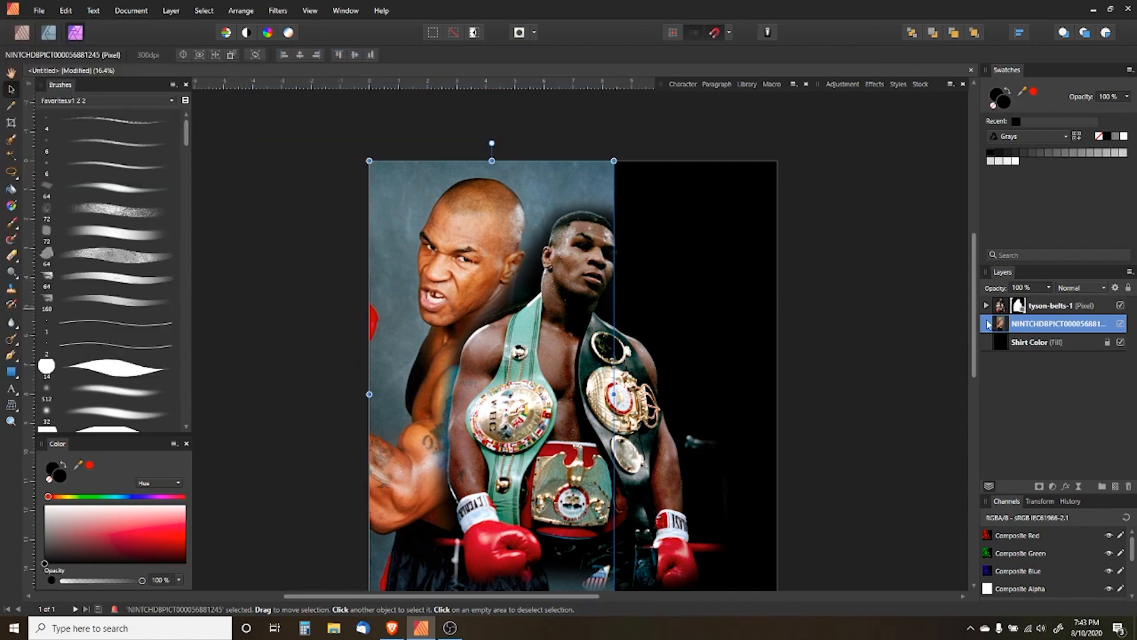
{"action": "left_click", "coordinate": [1040, 487]}
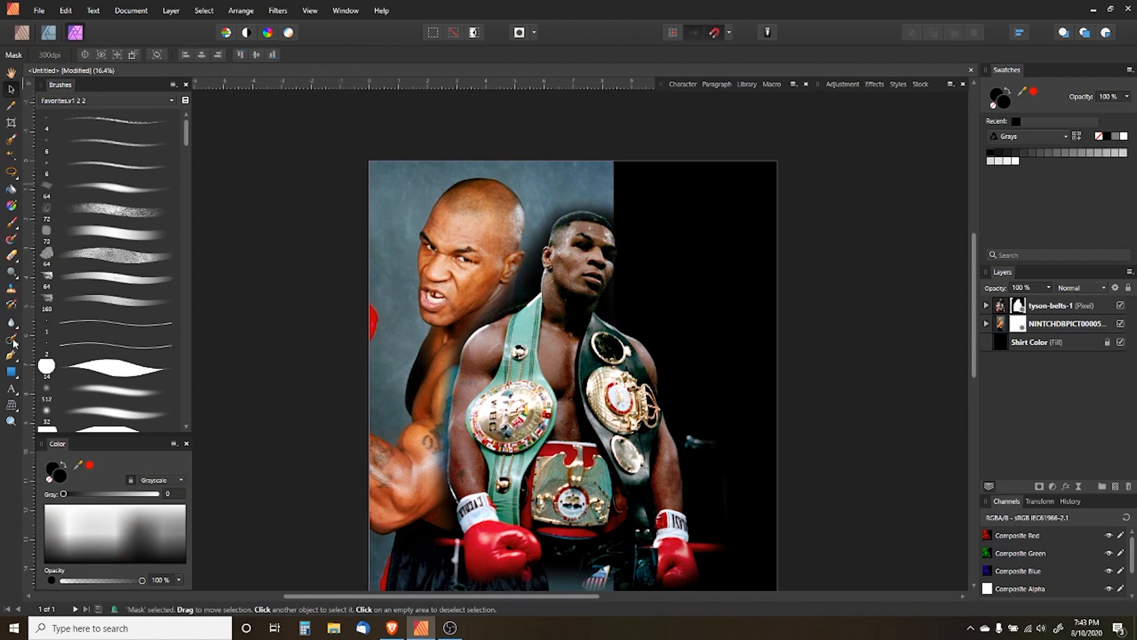
With the 512 px soft brush enlarged to about 1362 px, mask out the second photo's backdrop along its upper and right edges
{"action": "left_click", "coordinate": [17, 224]}
{"action": "left_click", "coordinate": [36, 223]}
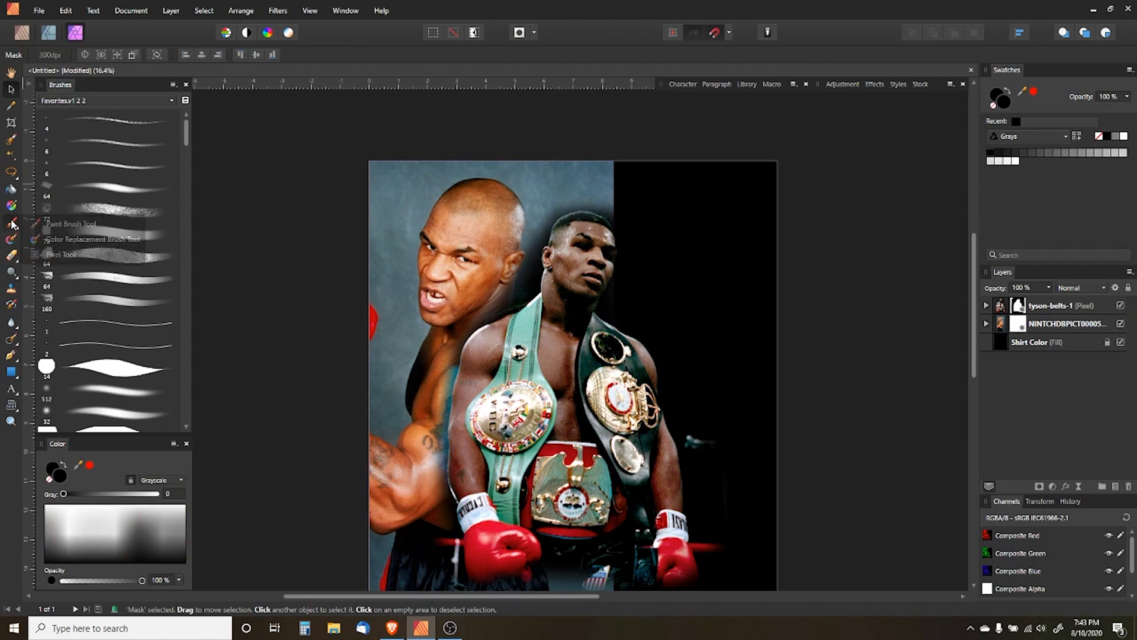
{"action": "left_click", "coordinate": [106, 392]}
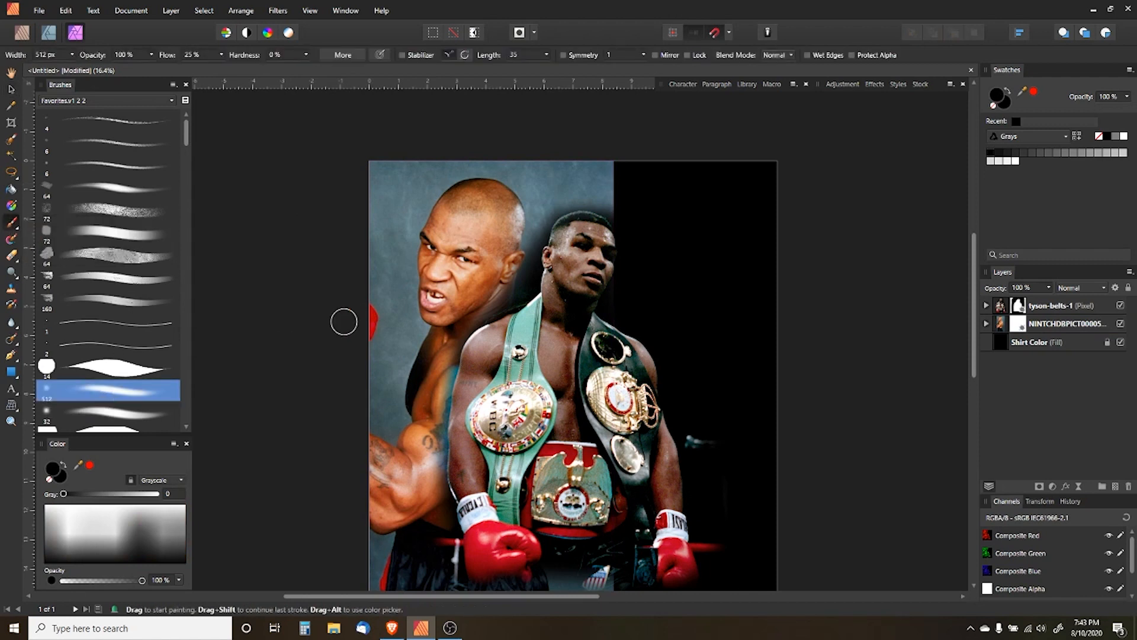
{"action": "key", "text": "bracketright"}
{"action": "key", "text": "bracketright"}
{"action": "key", "text": "bracketright"}
{"action": "key", "text": "bracketright"}
{"action": "key", "text": "bracketright"}
{"action": "key", "text": "bracketright"}
{"action": "key", "text": "bracketright"}
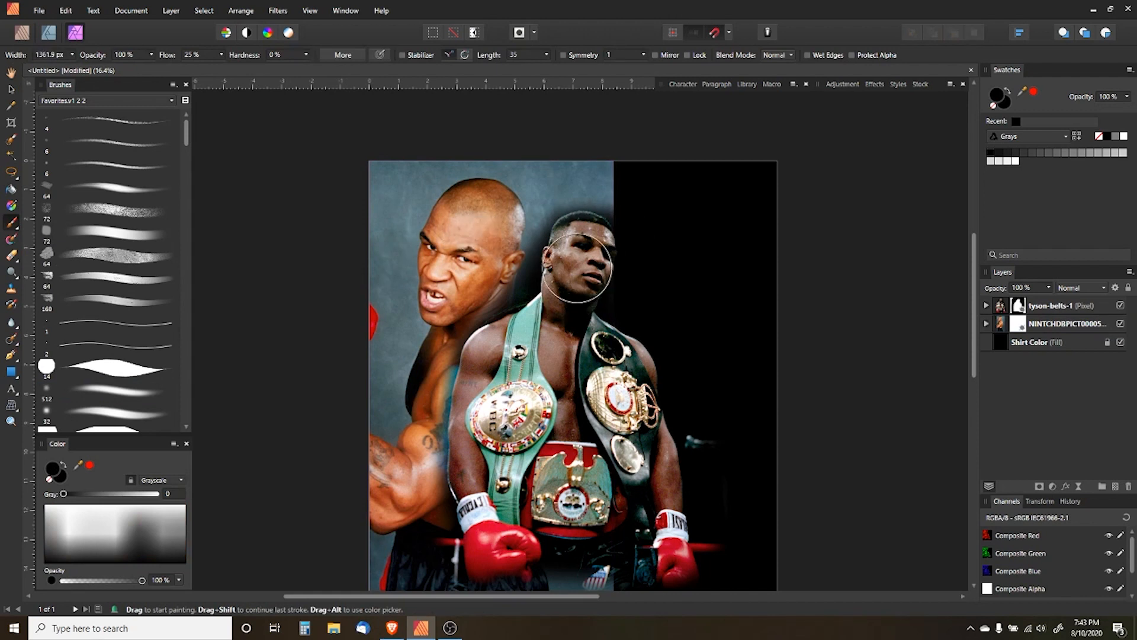
{"action": "mouse_move", "coordinate": [576, 268]}
{"action": "left_mouse_down"}
{"action": "mouse_move", "coordinate": [626, 238]}
{"action": "mouse_move", "coordinate": [619, 152]}
{"action": "mouse_move", "coordinate": [632, 292]}
{"action": "mouse_move", "coordinate": [583, 156]}
{"action": "mouse_move", "coordinate": [610, 177]}
{"action": "mouse_move", "coordinate": [510, 138]}
{"action": "mouse_move", "coordinate": [458, 137]}
{"action": "mouse_move", "coordinate": [337, 181]}
{"action": "mouse_move", "coordinate": [343, 225]}
{"action": "mouse_move", "coordinate": [350, 175]}
{"action": "mouse_move", "coordinate": [328, 301]}
{"action": "mouse_move", "coordinate": [344, 330]}
{"action": "mouse_move", "coordinate": [327, 489]}
{"action": "mouse_move", "coordinate": [343, 324]}
{"action": "left_mouse_up"}
With the brush enlarged to about 1801 px, mask out the second photo's shorts, forearm, glove and remaining left backdrop
{"action": "scroll", "coordinate": [335, 366], "scroll_direction": "down", "scroll_amount": 1}
{"action": "key", "text": "bracketright"}
{"action": "key", "text": "bracketright"}
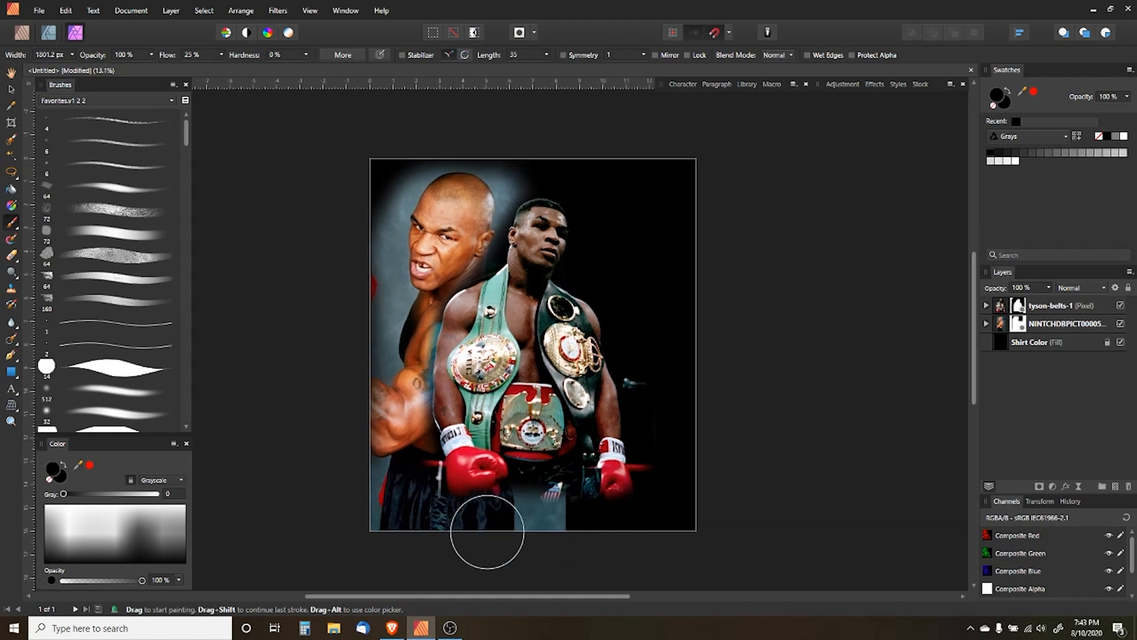
{"action": "mouse_move", "coordinate": [488, 532]}
{"action": "left_mouse_down"}
{"action": "mouse_move", "coordinate": [425, 524]}
{"action": "mouse_move", "coordinate": [465, 543]}
{"action": "mouse_move", "coordinate": [432, 548]}
{"action": "mouse_move", "coordinate": [316, 391]}
{"action": "mouse_move", "coordinate": [372, 454]}
{"action": "mouse_move", "coordinate": [401, 464]}
{"action": "mouse_move", "coordinate": [414, 531]}
{"action": "mouse_move", "coordinate": [321, 371]}
{"action": "mouse_move", "coordinate": [372, 460]}
{"action": "mouse_move", "coordinate": [325, 337]}
{"action": "mouse_move", "coordinate": [416, 480]}
{"action": "mouse_move", "coordinate": [359, 311]}
{"action": "mouse_move", "coordinate": [359, 462]}
{"action": "mouse_move", "coordinate": [344, 256]}
{"action": "mouse_move", "coordinate": [343, 281]}
{"action": "mouse_move", "coordinate": [370, 336]}
{"action": "mouse_move", "coordinate": [352, 177]}
{"action": "mouse_move", "coordinate": [361, 232]}
{"action": "mouse_move", "coordinate": [394, 162]}
{"action": "left_mouse_up"}
{"action": "scroll", "coordinate": [393, 162], "scroll_direction": "up", "scroll_amount": 1}
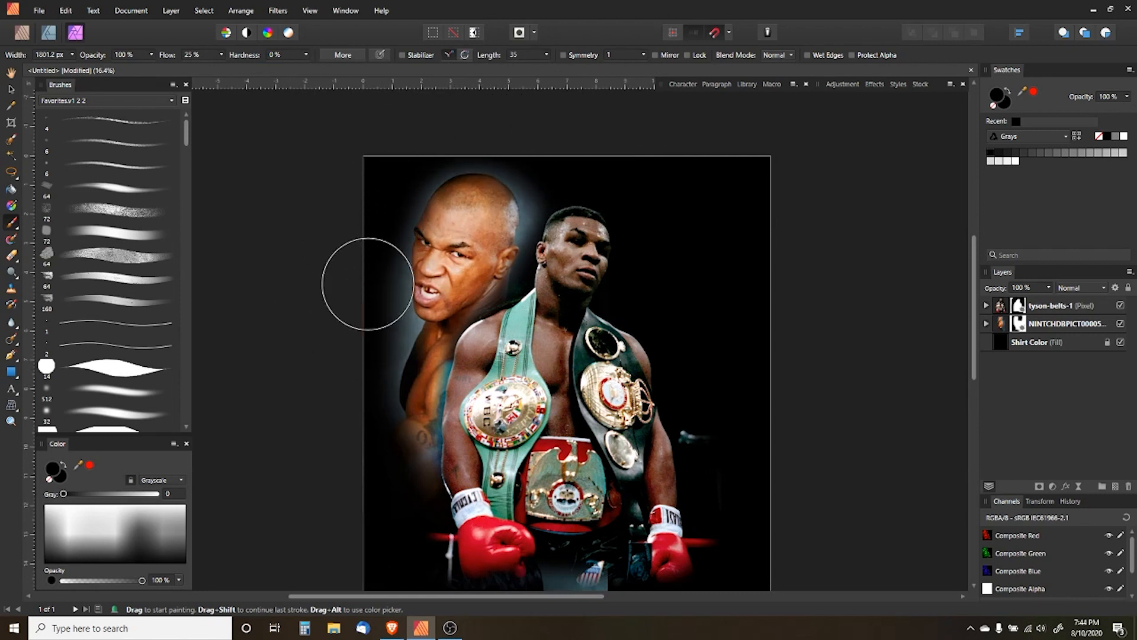
Reduce the soft mask brush to about 1106 px
{"action": "key", "text": "bracketleft"}
{"action": "key", "text": "bracketleft"}
{"action": "key", "text": "bracketleft"}
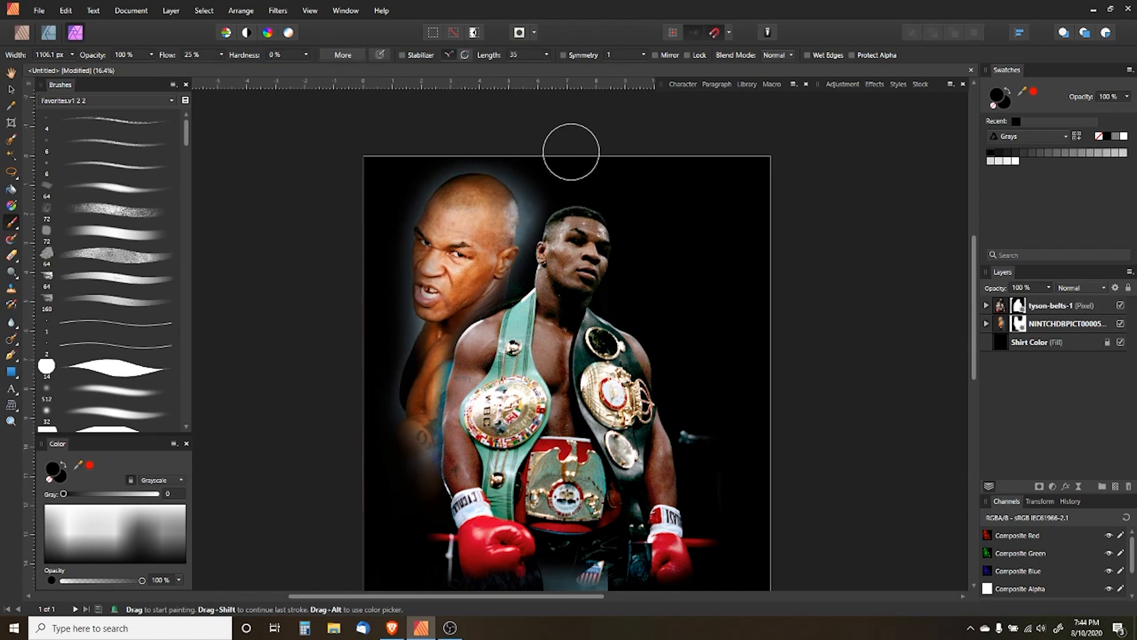
Add a Gradient Map adjustment to the left face photo and set its darkest stop to a dark navy blue
{"action": "left_click", "coordinate": [1062, 325]}
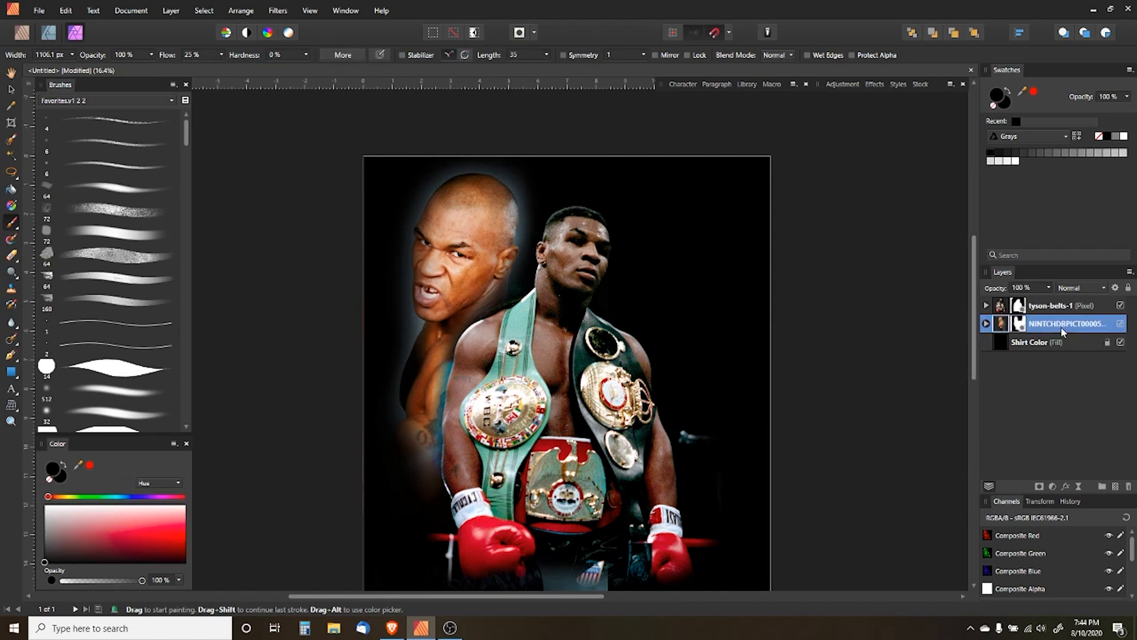
{"action": "left_click", "coordinate": [1052, 487]}
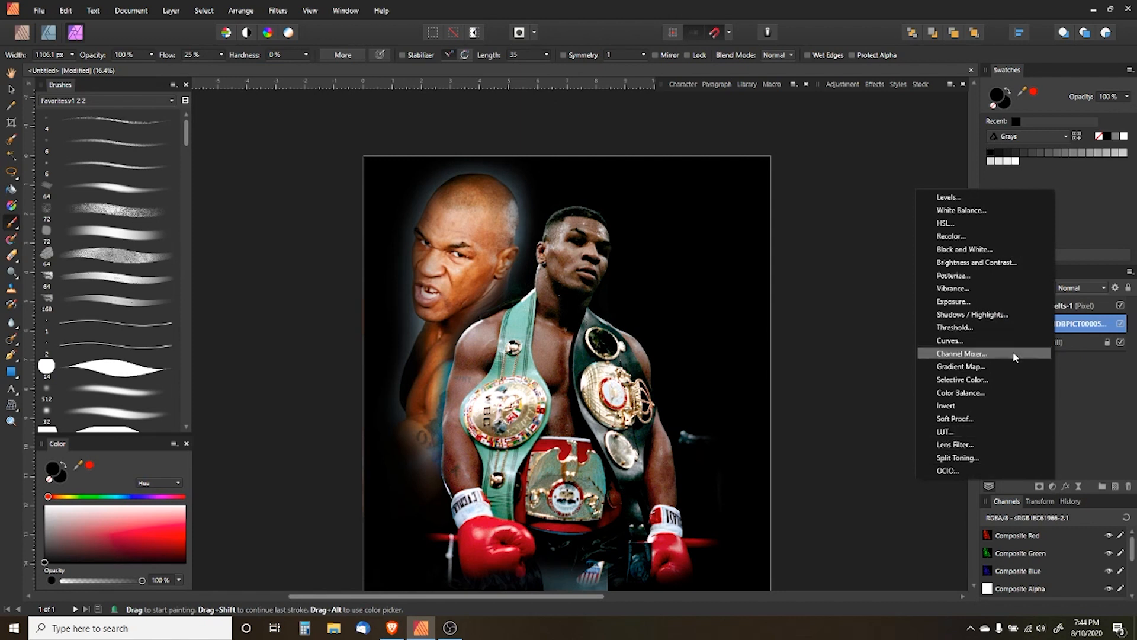
{"action": "left_click", "coordinate": [966, 367]}
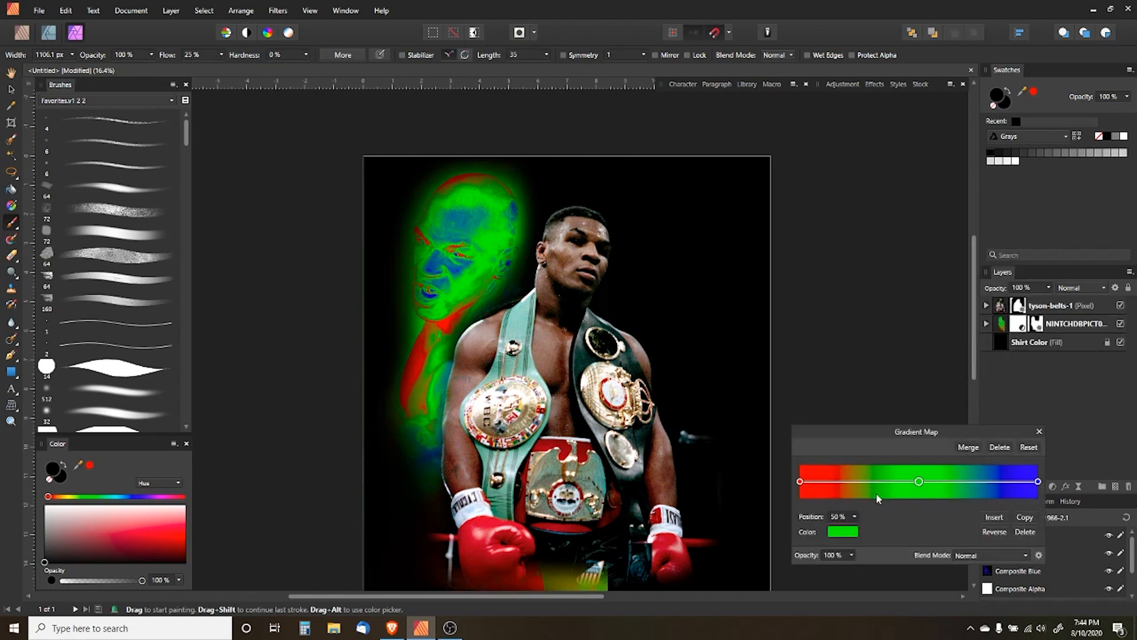
{"action": "left_click", "coordinate": [798, 483]}
{"action": "left_click", "coordinate": [842, 531]}
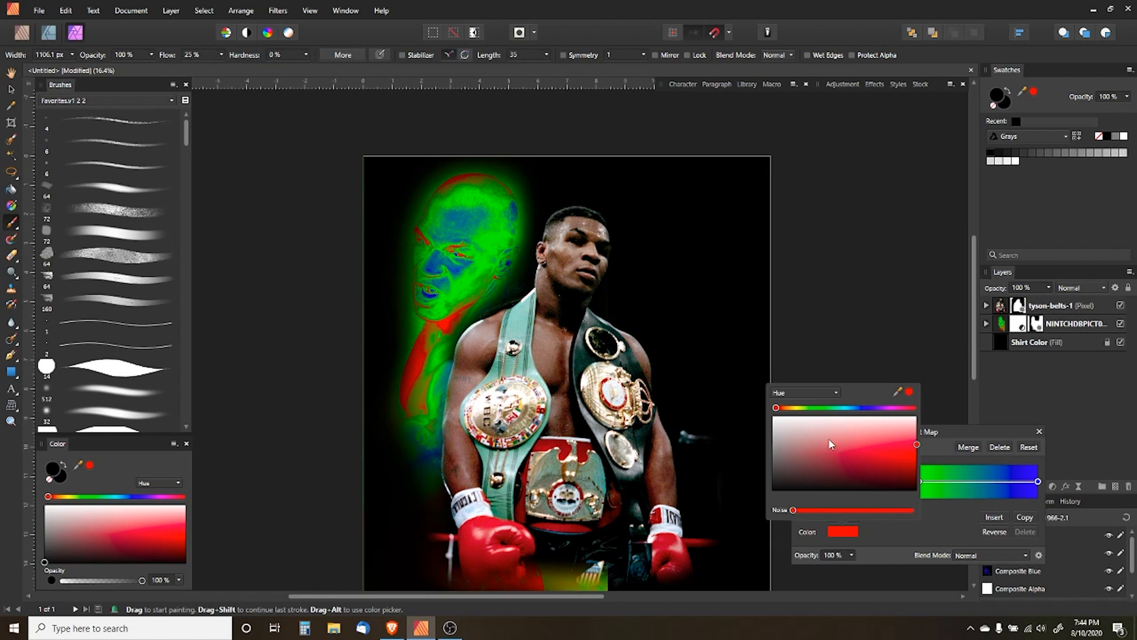
{"action": "left_click_drag", "start_coordinate": [846, 408], "coordinate": [857, 415]}
{"action": "left_click", "coordinate": [870, 482]}
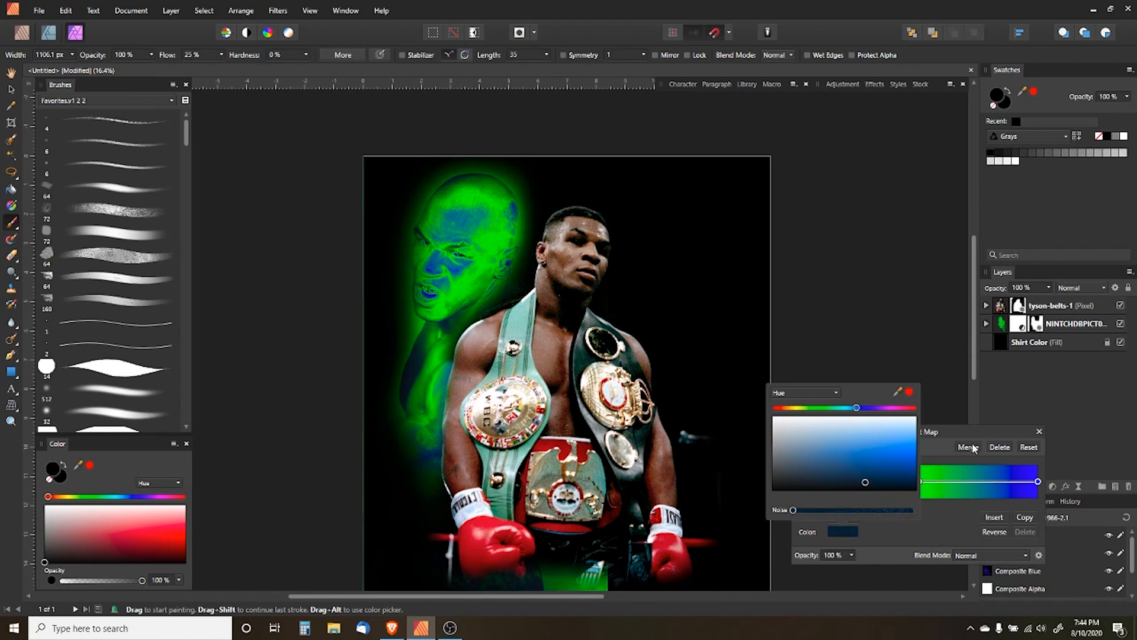
Set the gradient map's middle stop to a medium-dark blue and its lightest stop to a pale blue
{"action": "left_click", "coordinate": [918, 482]}
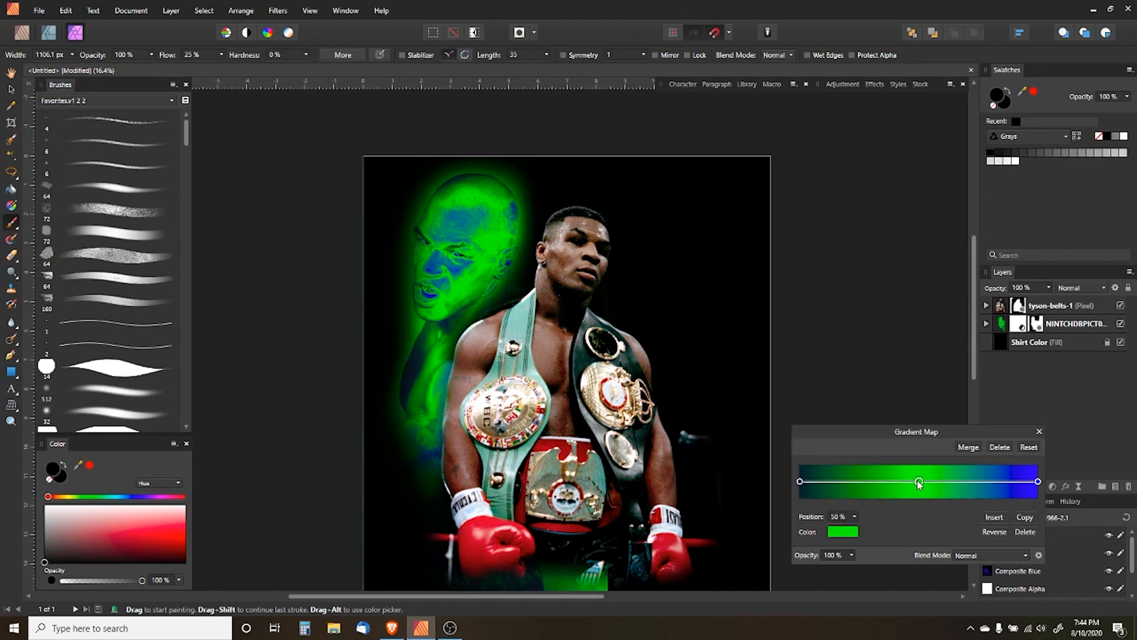
{"action": "left_click", "coordinate": [843, 532]}
{"action": "mouse_move", "coordinate": [859, 408]}
{"action": "left_mouse_down"}
{"action": "mouse_move", "coordinate": [825, 462]}
{"action": "mouse_move", "coordinate": [856, 469]}
{"action": "left_mouse_up"}
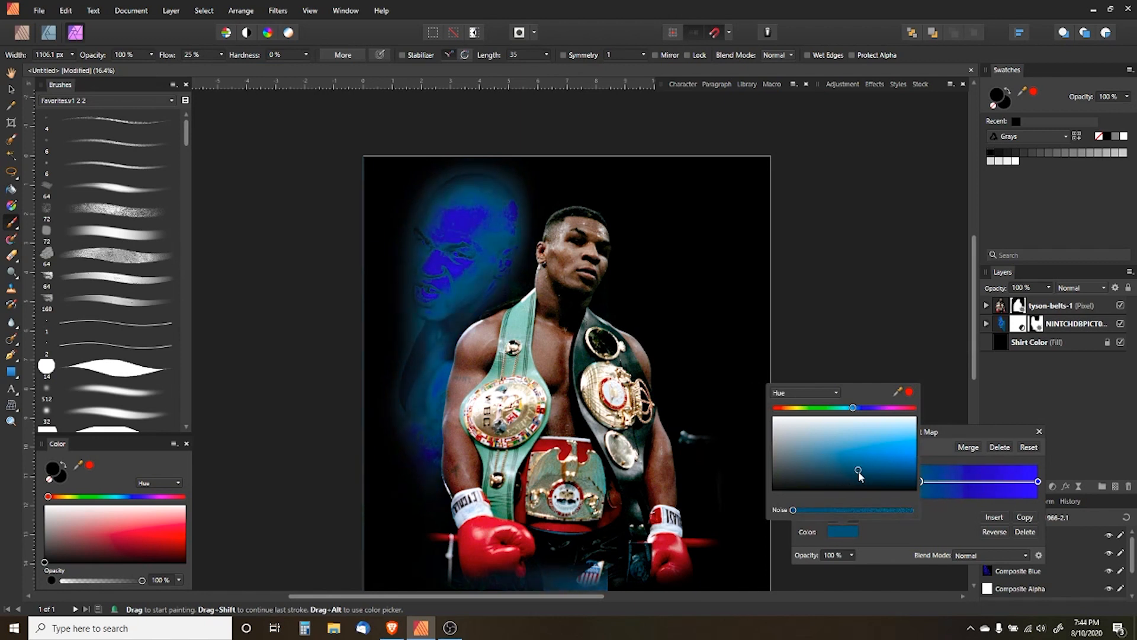
{"action": "left_click", "coordinate": [1037, 481]}
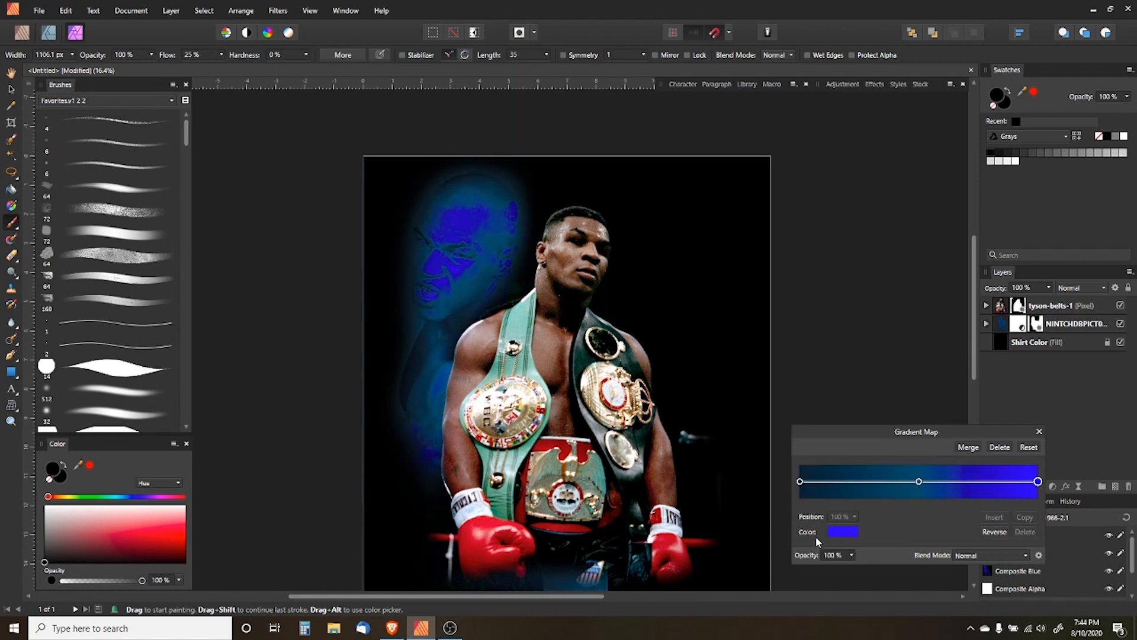
{"action": "left_click", "coordinate": [841, 532]}
{"action": "left_click_drag", "start_coordinate": [859, 408], "coordinate": [858, 410]}
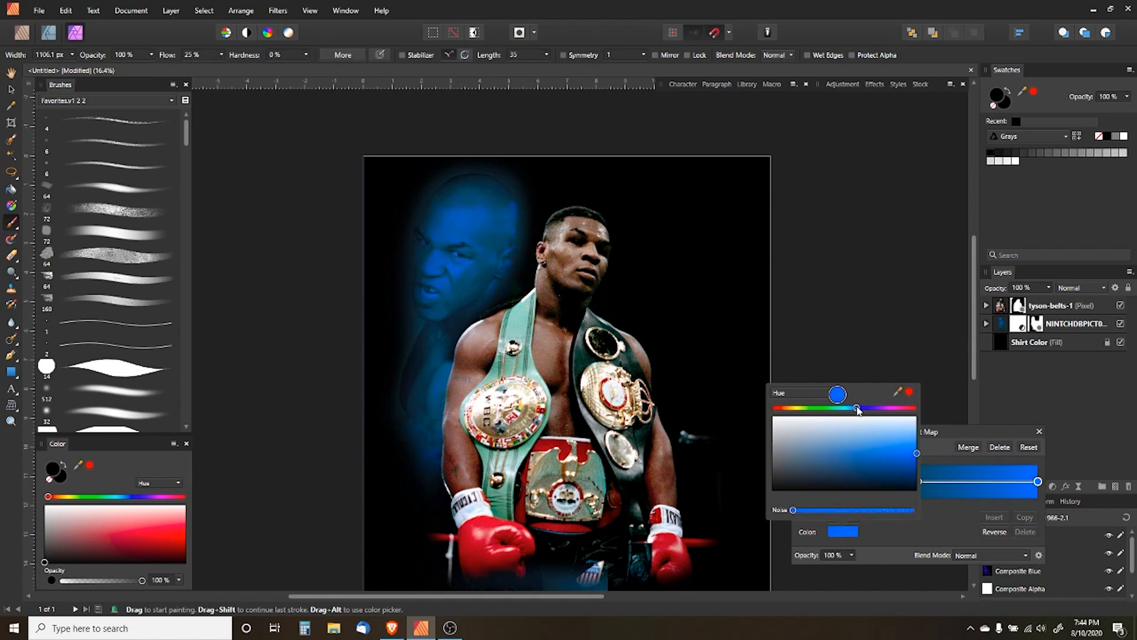
{"action": "left_click_drag", "start_coordinate": [916, 453], "coordinate": [914, 429]}
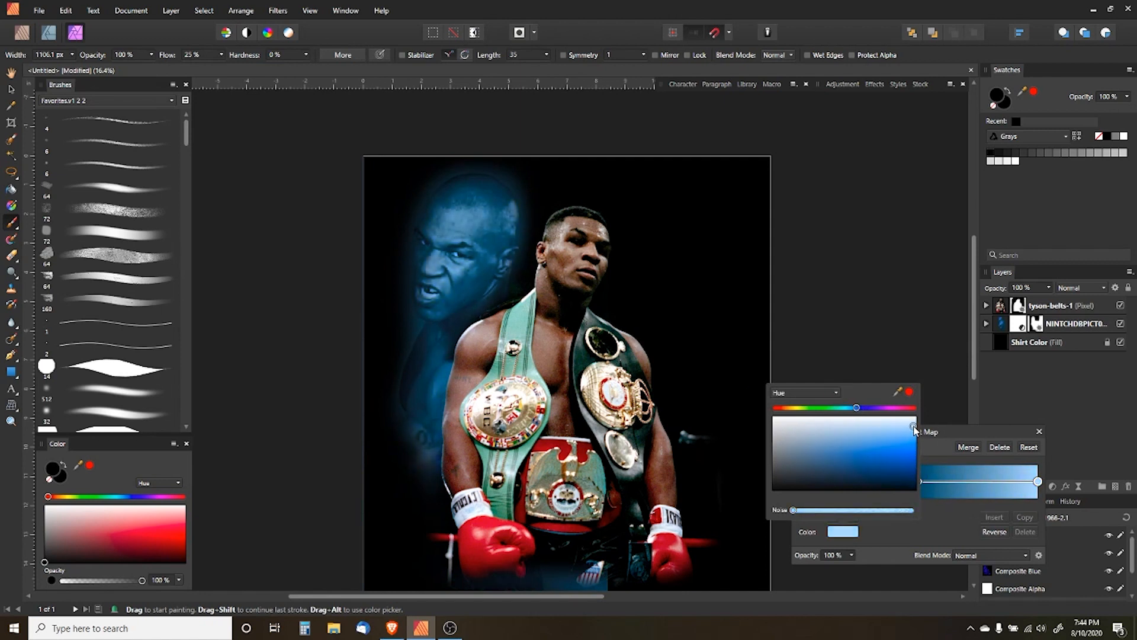
{"action": "left_click", "coordinate": [982, 435]}
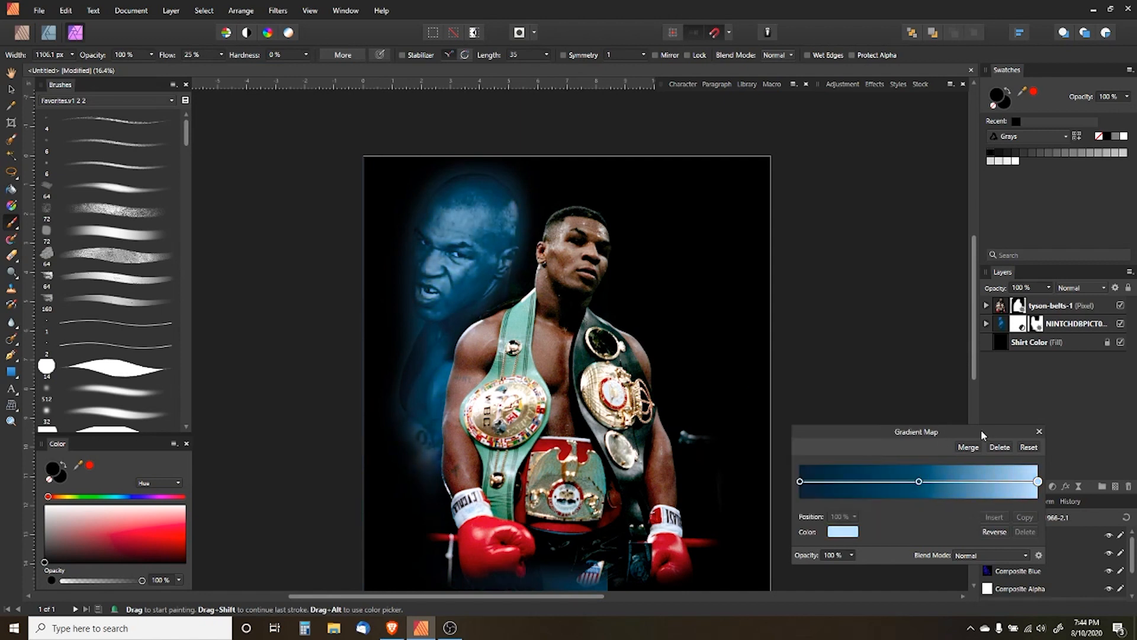
{"action": "left_click", "coordinate": [1039, 433]}
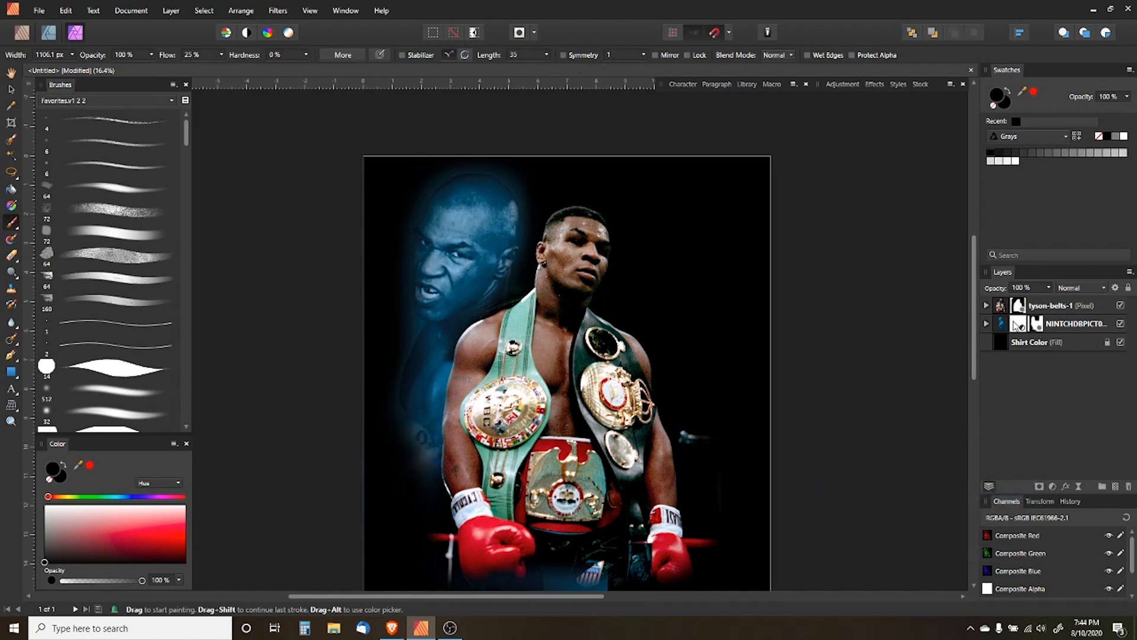
Add a Levels adjustment to the blue-toned face photo and place it beneath the gradient map
{"action": "left_click", "coordinate": [986, 324]}
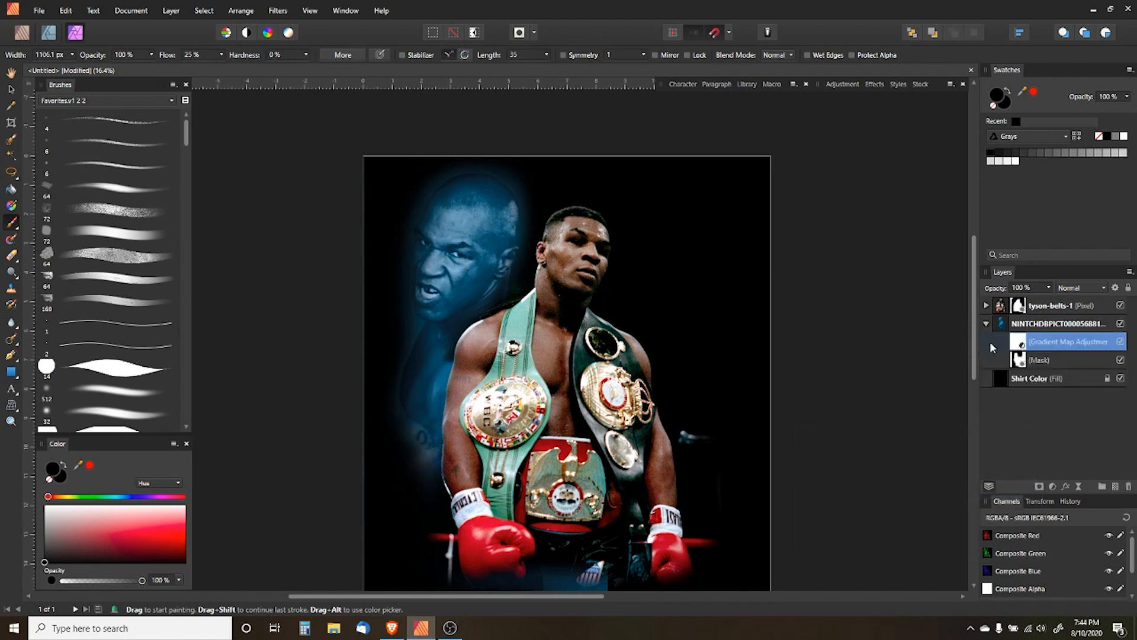
{"action": "left_click", "coordinate": [1014, 325]}
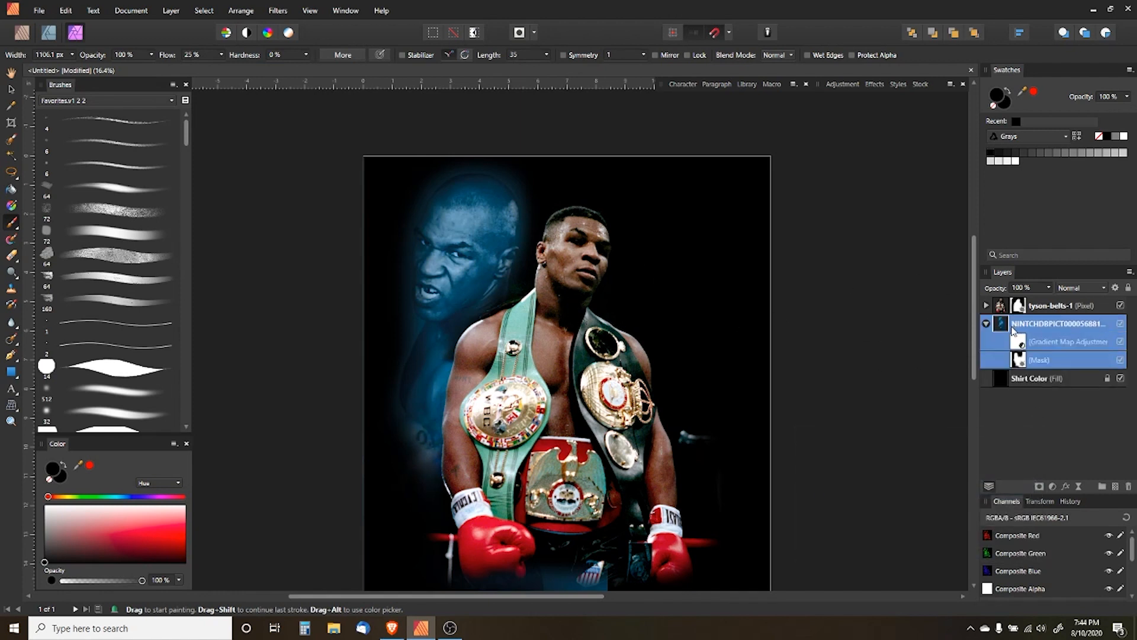
{"action": "key", "text": "ctrl+l"}
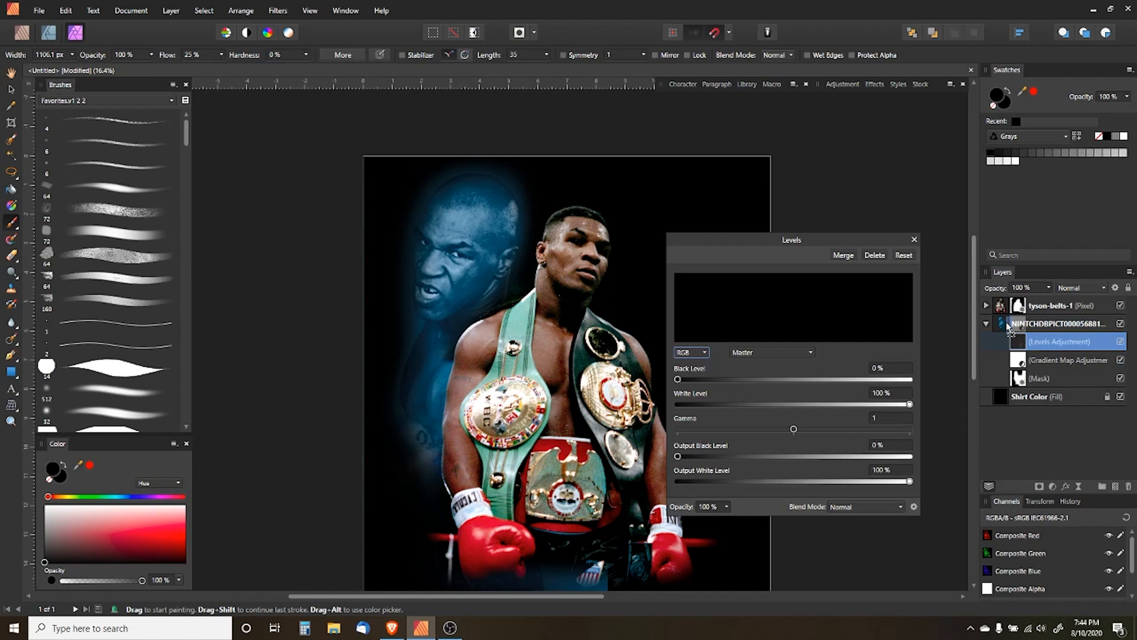
{"action": "key", "text": "ctrl+bracketleft"}
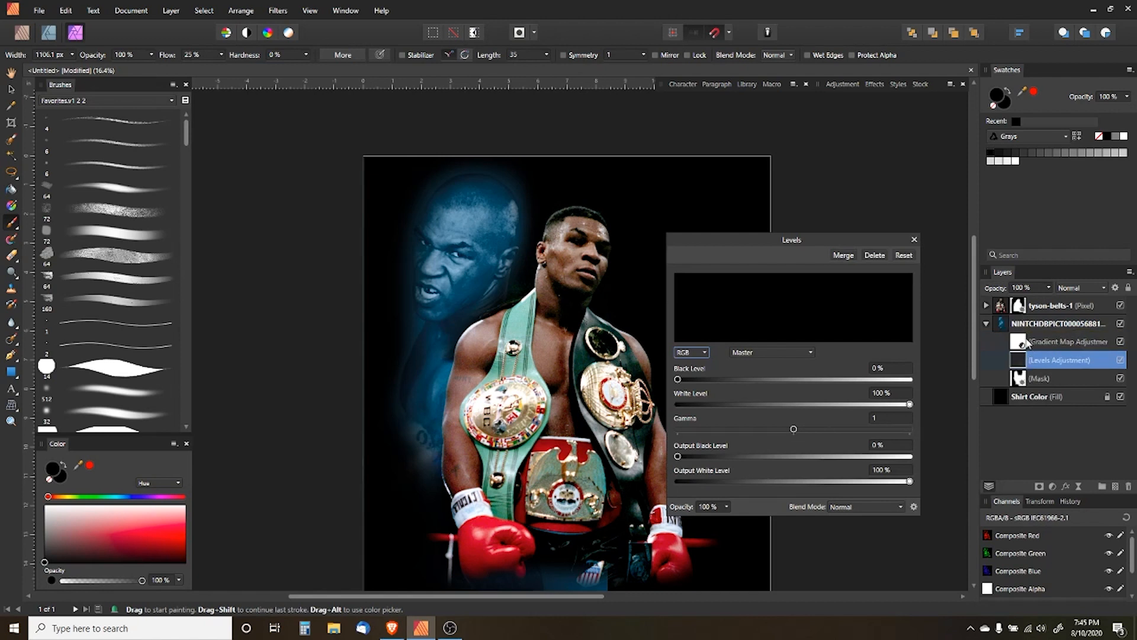
{"action": "left_click", "coordinate": [1023, 342]}
{"action": "left_click", "coordinate": [1018, 360]}
Set the Levels adjustment to black level 27%, white level 91%, gamma 0.867 and output white level 97%
{"action": "left_click_drag", "start_coordinate": [679, 379], "coordinate": [723, 378]}
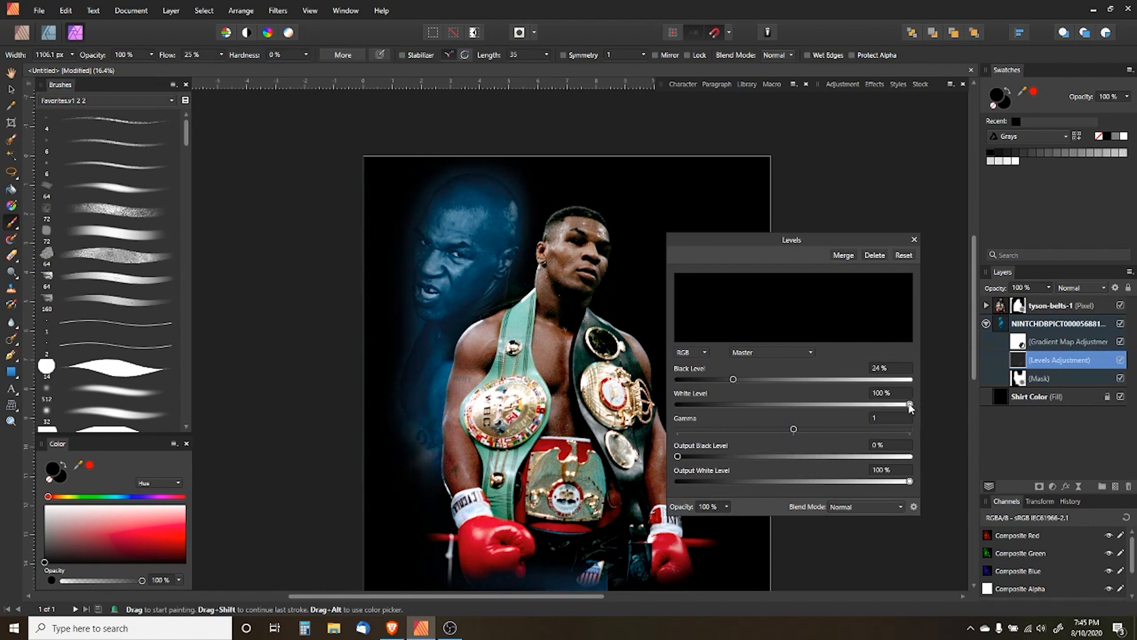
{"action": "left_click_drag", "start_coordinate": [910, 407], "coordinate": [890, 409]}
{"action": "mouse_move", "coordinate": [795, 428]}
{"action": "left_mouse_down"}
{"action": "mouse_move", "coordinate": [773, 431]}
{"action": "mouse_move", "coordinate": [804, 431]}
{"action": "mouse_move", "coordinate": [779, 432]}
{"action": "left_mouse_up"}
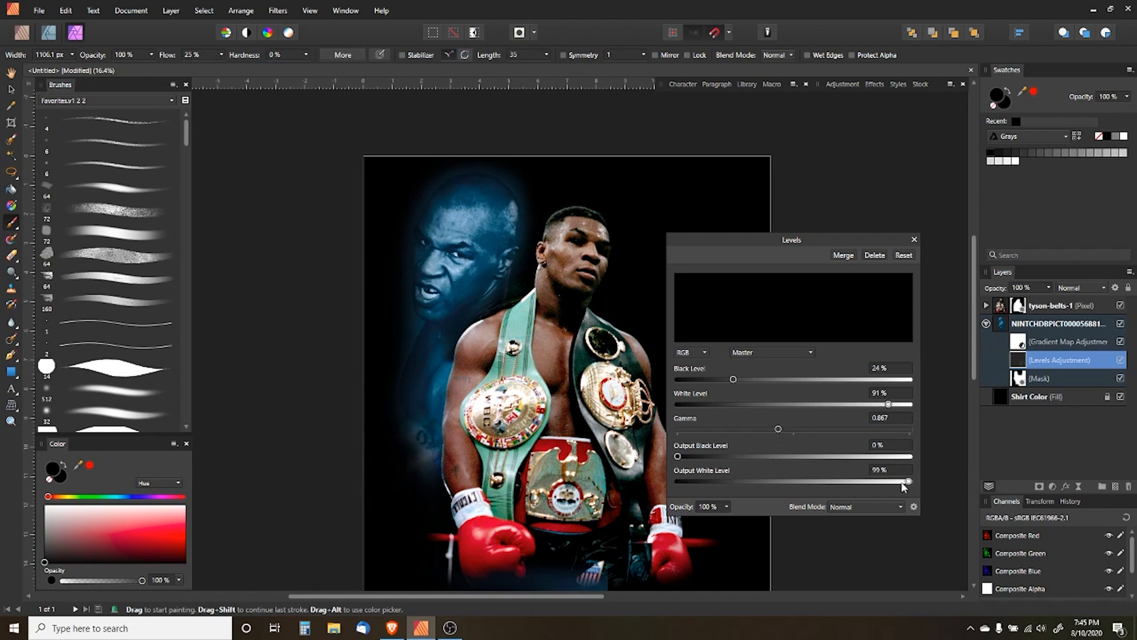
{"action": "mouse_move", "coordinate": [903, 487]}
{"action": "left_mouse_down"}
{"action": "mouse_move", "coordinate": [892, 483]}
{"action": "mouse_move", "coordinate": [905, 484]}
{"action": "left_mouse_up"}
{"action": "left_click_drag", "start_coordinate": [750, 382], "coordinate": [764, 383]}
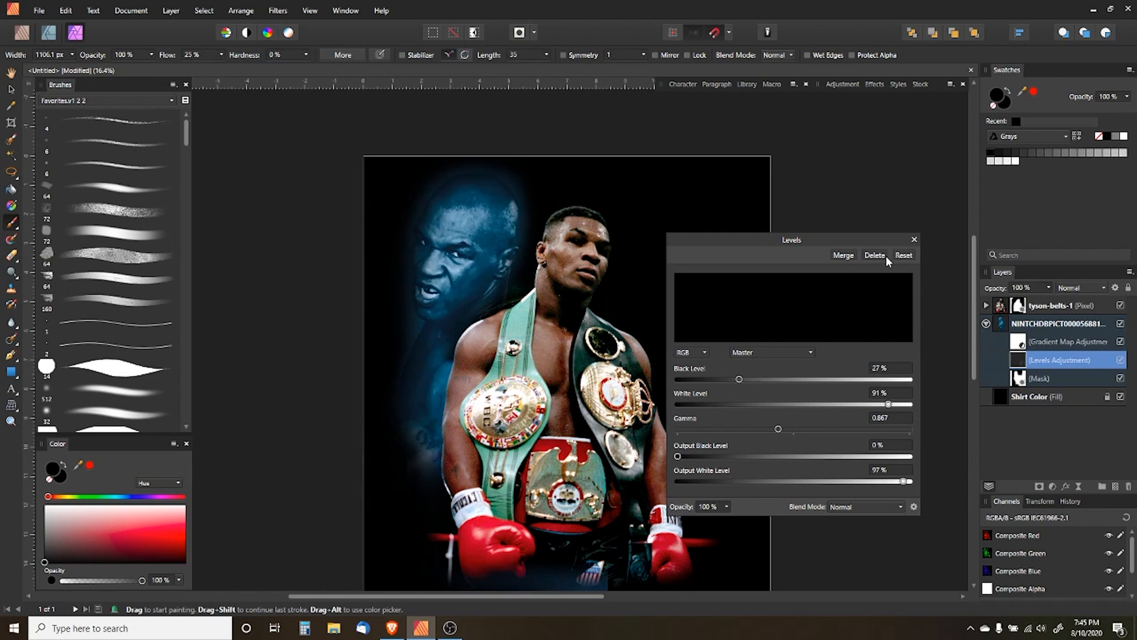
{"action": "left_click", "coordinate": [914, 240]}
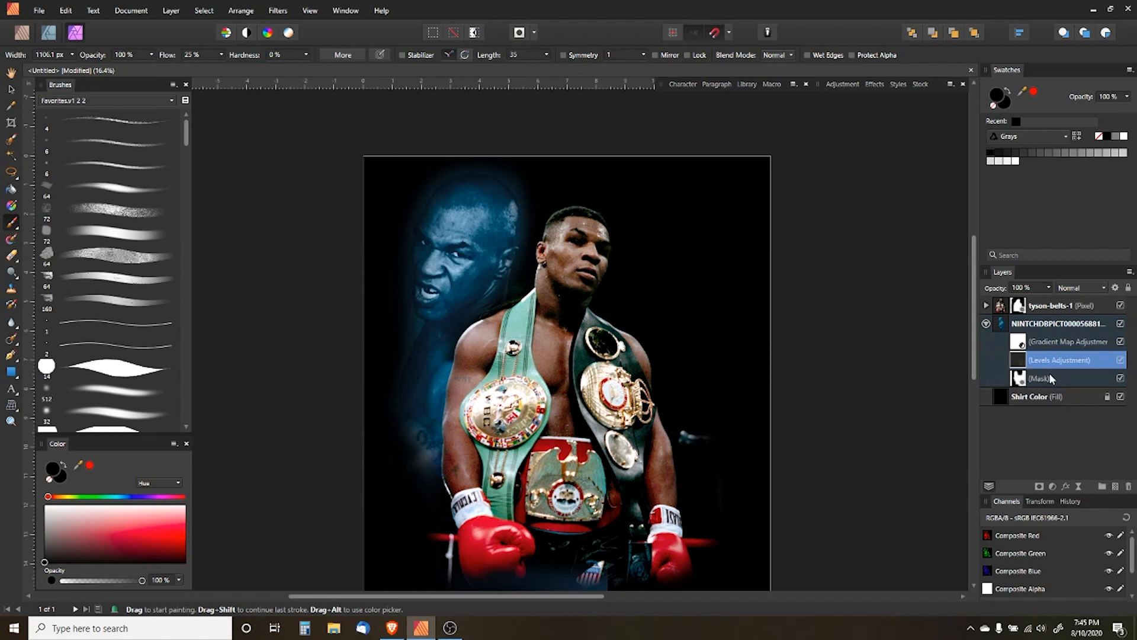
On the blue photo's mask, fade the shoulder and outer edges using 11% flow and the brush enlarged to about 2225 px
{"action": "left_click", "coordinate": [1019, 379]}
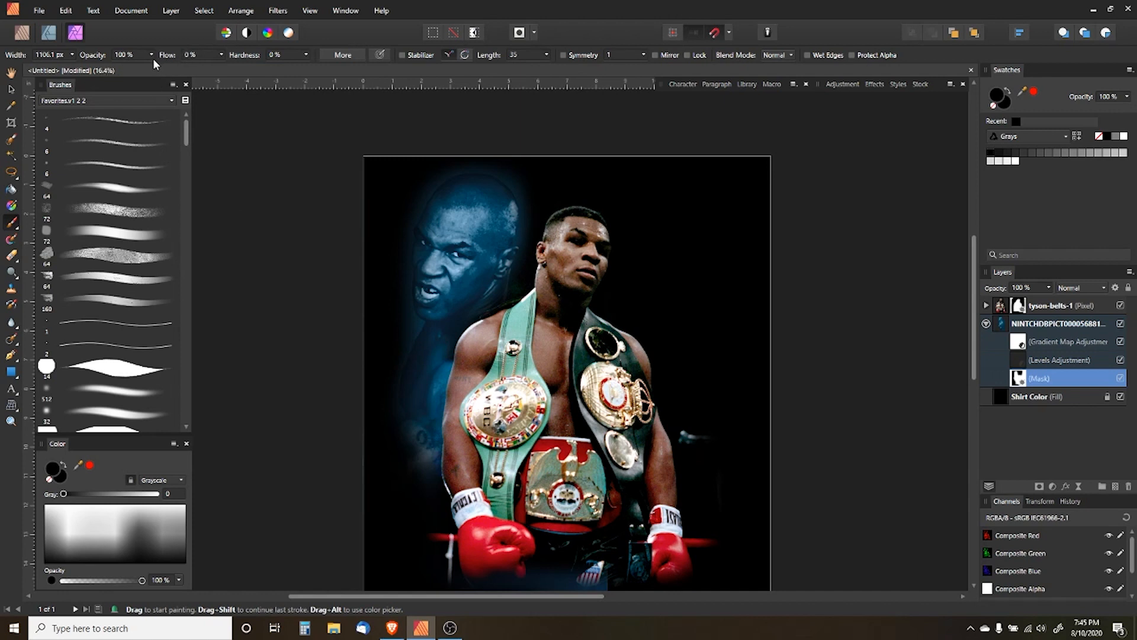
{"action": "left_click_drag", "start_coordinate": [158, 60], "coordinate": [160, 60]}
{"action": "mouse_move", "coordinate": [383, 361]}
{"action": "left_mouse_down"}
{"action": "mouse_move", "coordinate": [426, 472]}
{"action": "mouse_move", "coordinate": [392, 388]}
{"action": "left_mouse_up"}
{"action": "key", "text": "bracketright"}
{"action": "key", "text": "bracketright"}
{"action": "key", "text": "bracketright"}
{"action": "key", "text": "bracketright"}
{"action": "key", "text": "bracketright"}
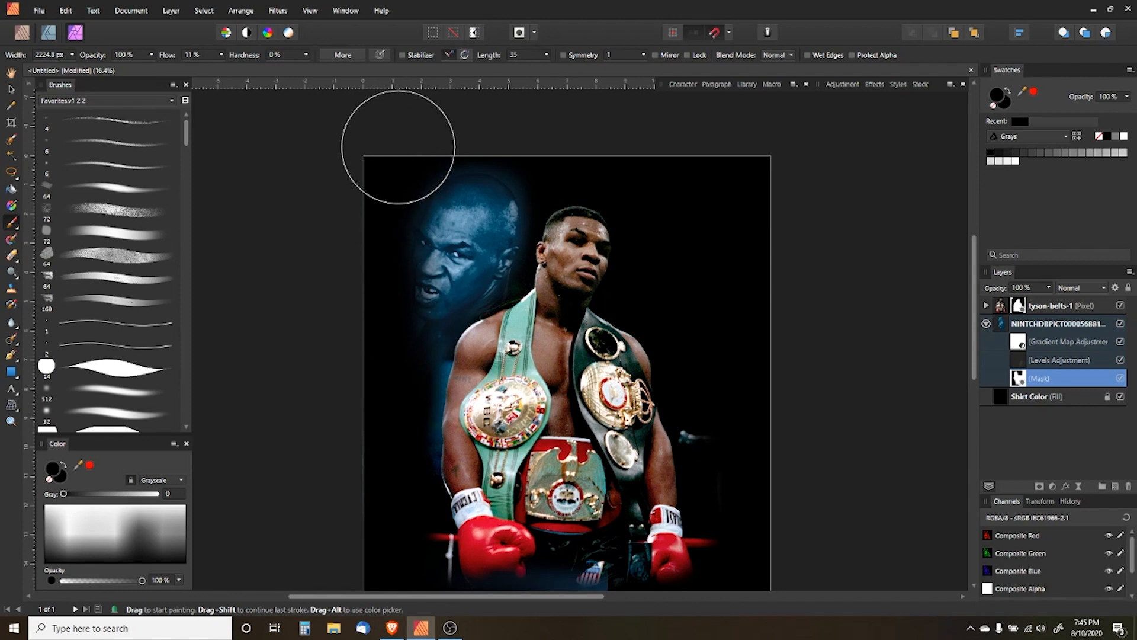
{"action": "key", "text": "bracketright"}
Reduce the mask brush to about 965 px and soften the edges of the blue-toned head
{"action": "key", "text": "bracketleft"}
{"action": "key", "text": "bracketleft"}
{"action": "key", "text": "bracketleft"}
{"action": "key", "text": "bracketleft"}
{"action": "key", "text": "bracketleft"}
{"action": "key", "text": "bracketleft"}
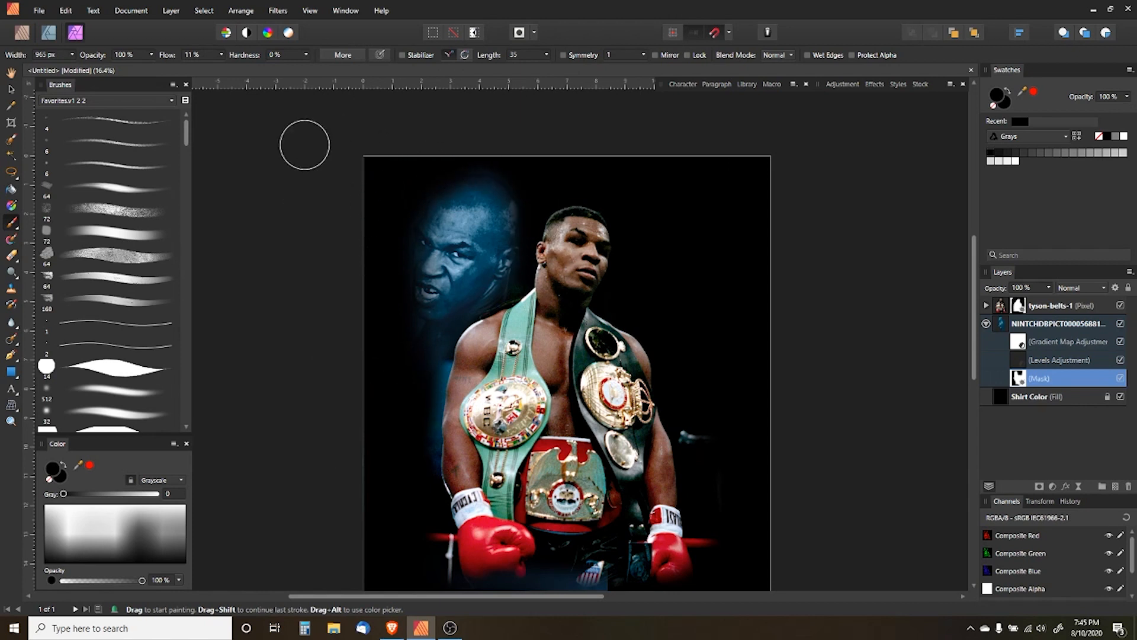
Enlarge the whole blue-toned photo slightly and reposition its face a little farther left of the belted boxer's head
{"action": "left_click", "coordinate": [11, 89]}
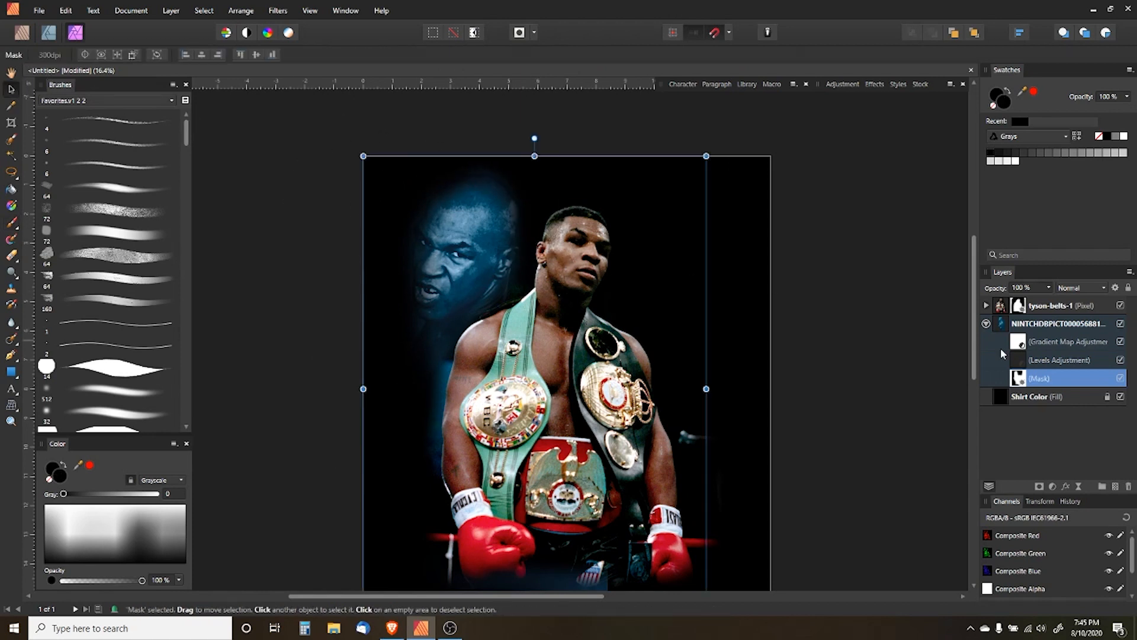
{"action": "left_click", "coordinate": [1025, 323]}
{"action": "left_click_drag", "start_coordinate": [608, 155], "coordinate": [626, 121]}
{"action": "left_click_drag", "start_coordinate": [582, 173], "coordinate": [562, 204]}
With a white brush of about 1165 px, paint the blue boxer's shoulder and arm back in on the photo's mask
{"action": "left_click", "coordinate": [12, 221]}
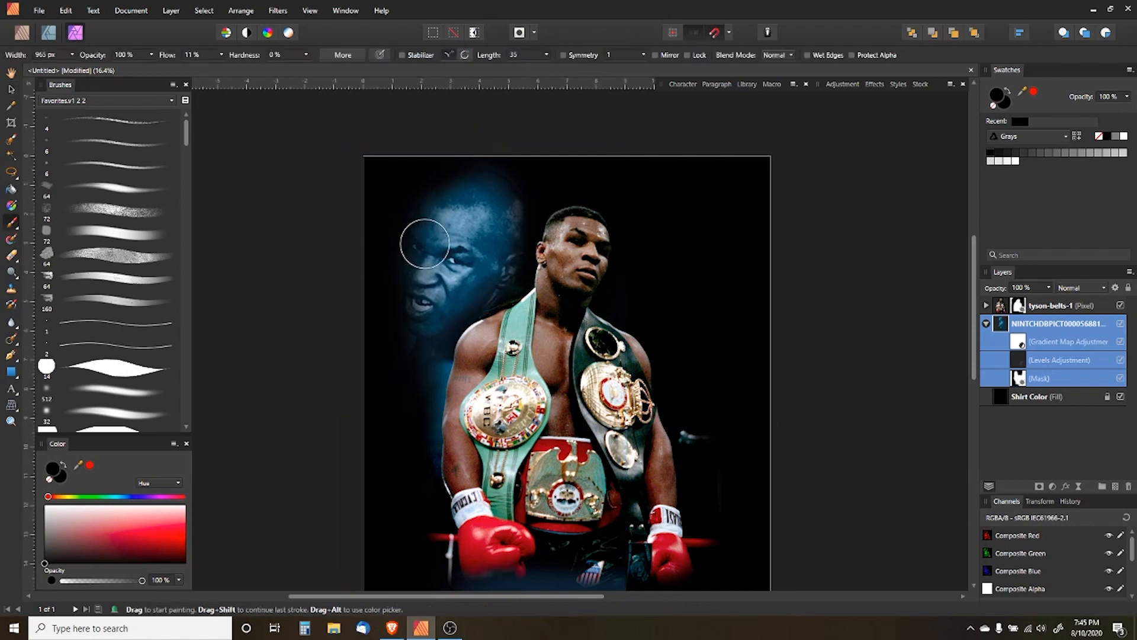
{"action": "key", "text": "bracketleft"}
{"action": "key", "text": "bracketleft"}
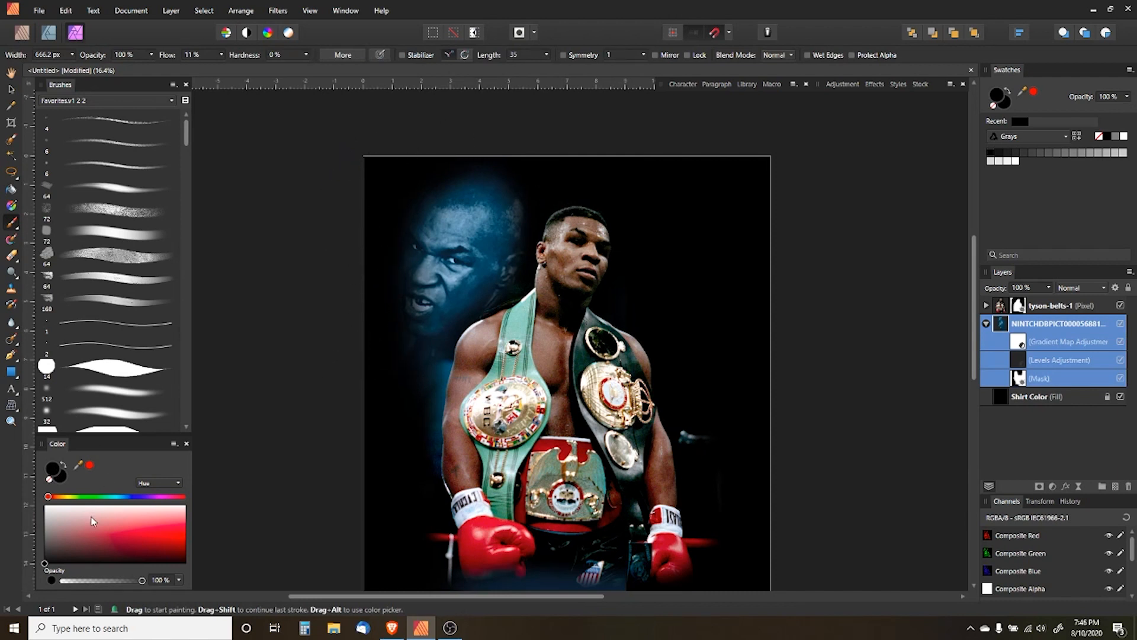
{"action": "key", "text": "bracketright"}
{"action": "key", "text": "bracketright"}
{"action": "key", "text": "bracketright"}
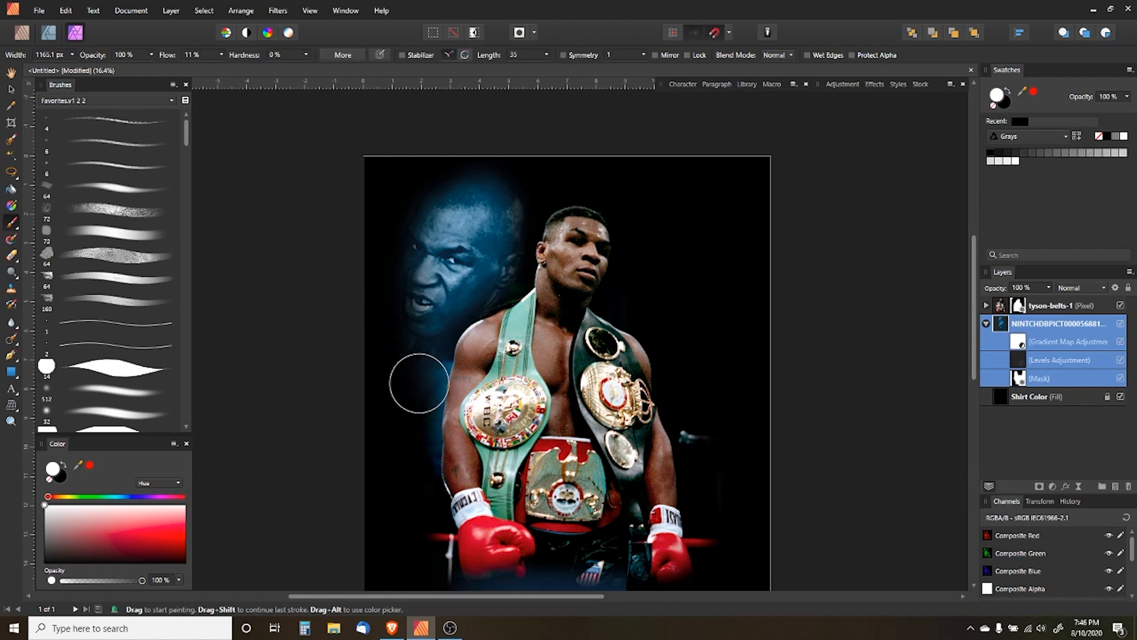
{"action": "left_click_drag", "start_coordinate": [419, 385], "coordinate": [434, 470]}
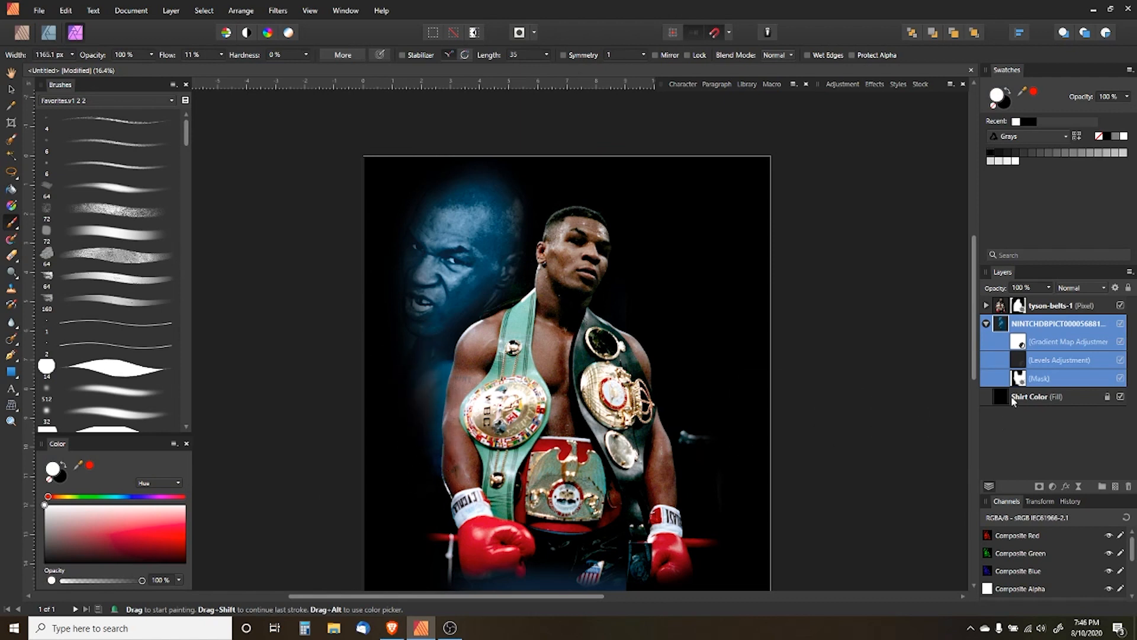
{"action": "left_click", "coordinate": [1019, 378]}
{"action": "left_click_drag", "start_coordinate": [432, 375], "coordinate": [444, 462]}
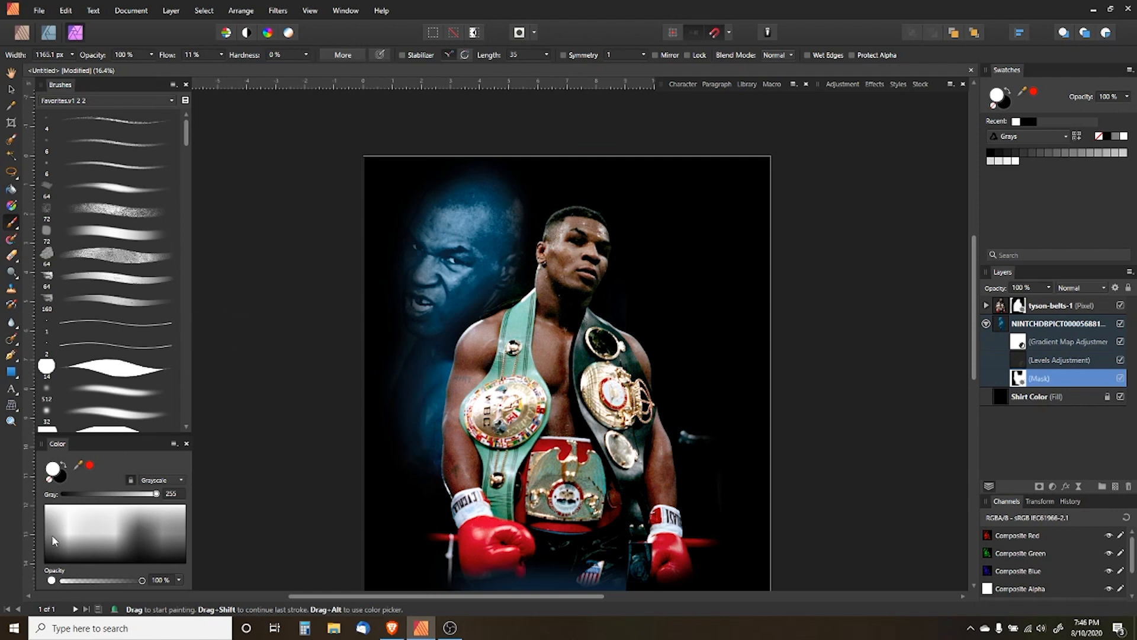
Switch the mask brush to black, enlarge it to about 2695 px and soften the outer edge of the blue shoulder
{"action": "key", "text": "bracketright"}
{"action": "key", "text": "bracketright"}
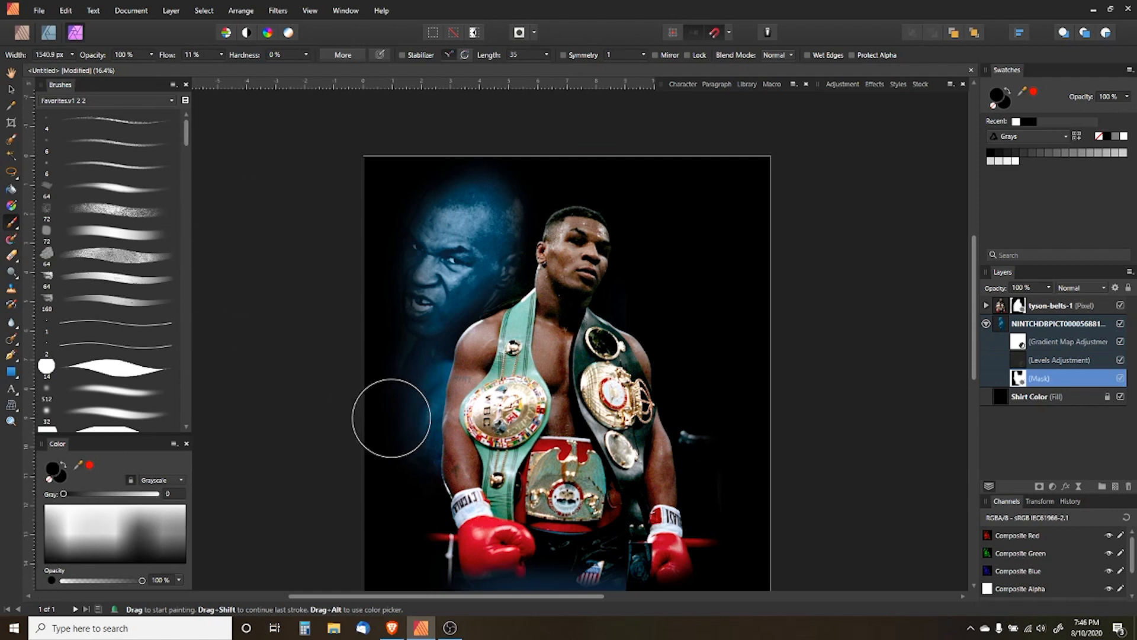
{"action": "key", "text": "bracketright"}
{"action": "key", "text": "bracketright"}
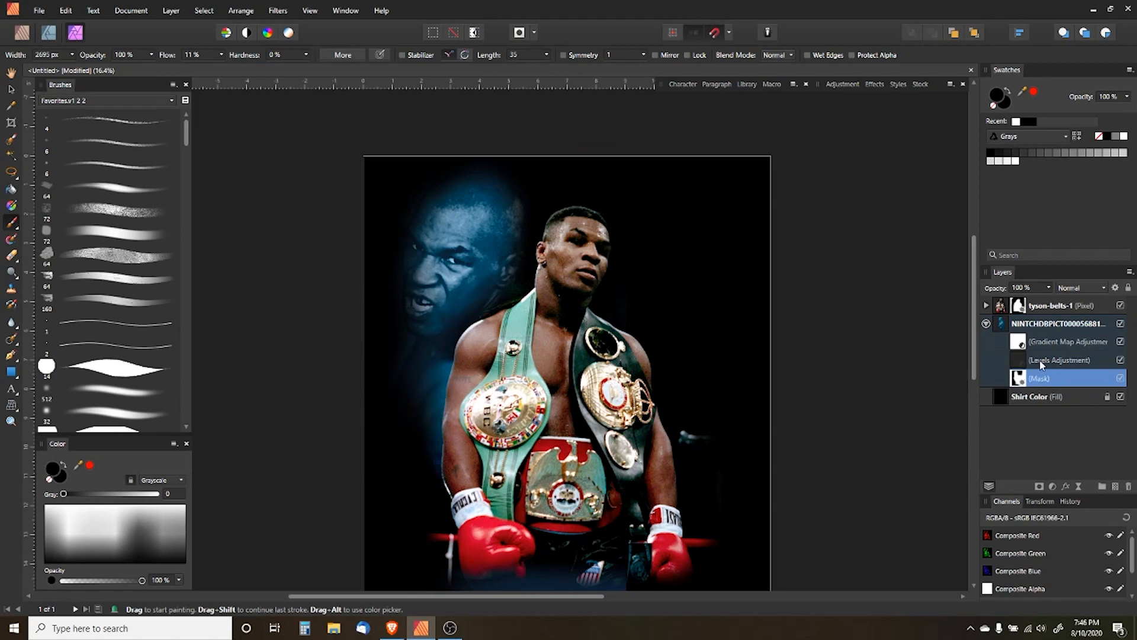
{"action": "left_click", "coordinate": [986, 324]}
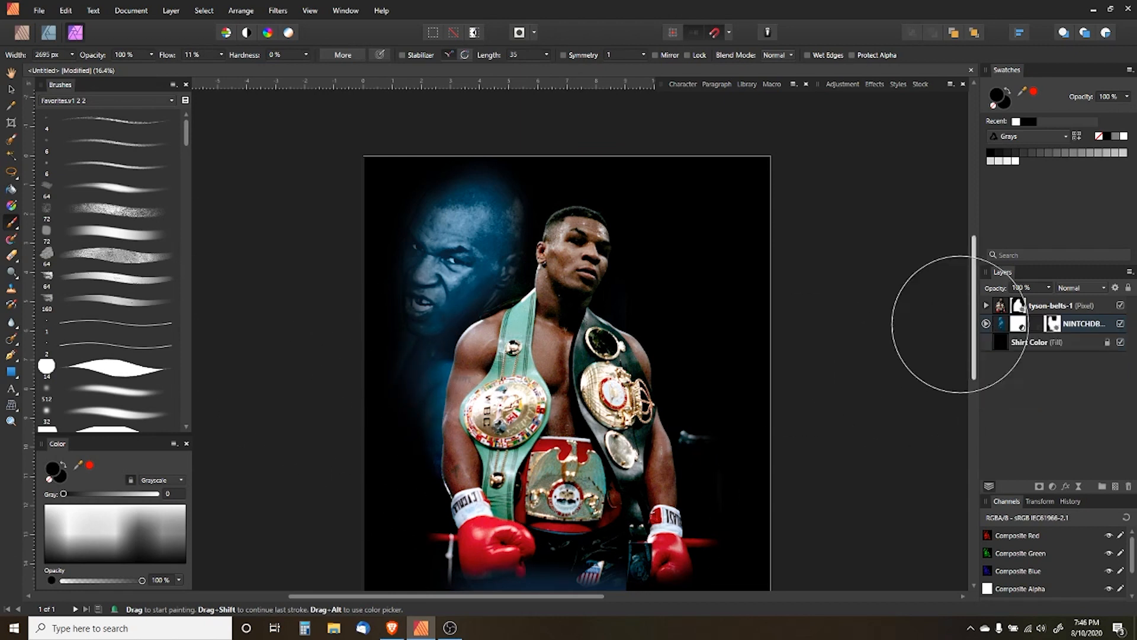
Place the image download.1.jpeg beside the belted boxer's head and move its layer below the blue-toned face photo, directly above Shirt Color
{"action": "left_click", "coordinate": [11, 89]}
{"action": "left_click", "coordinate": [280, 162]}
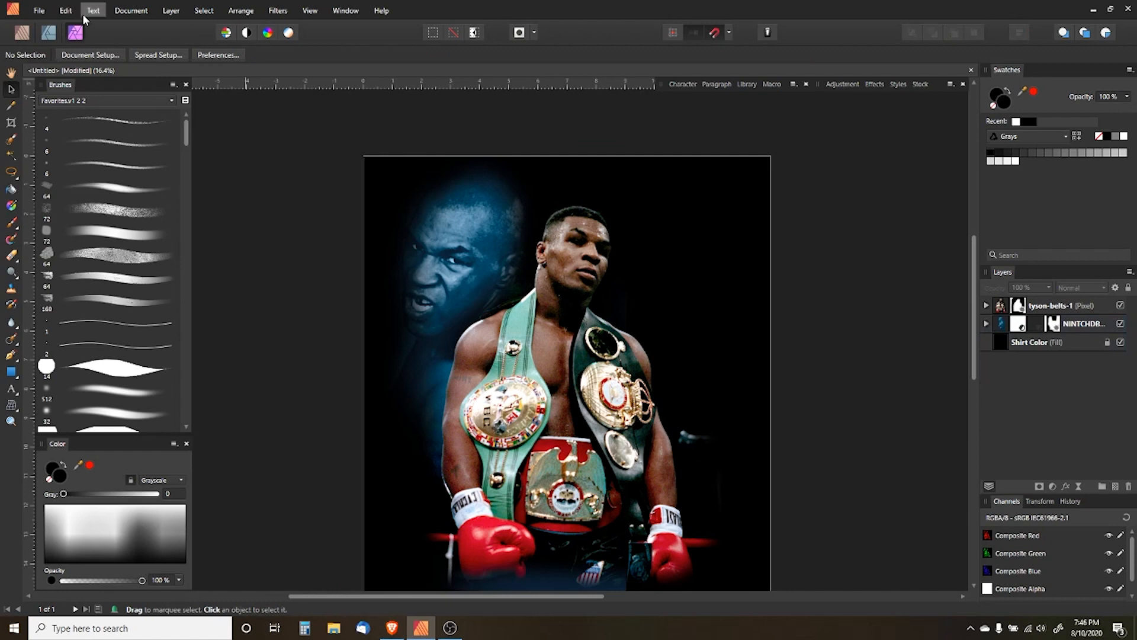
{"action": "left_click", "coordinate": [39, 10]}
{"action": "left_click", "coordinate": [32, 187]}
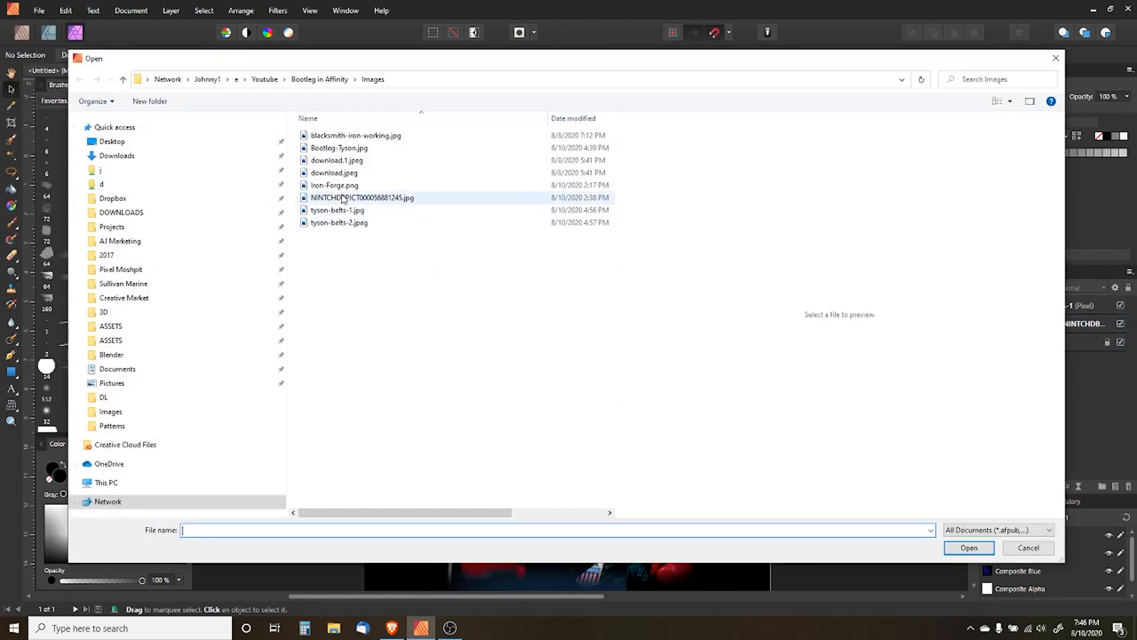
{"action": "left_click", "coordinate": [337, 173]}
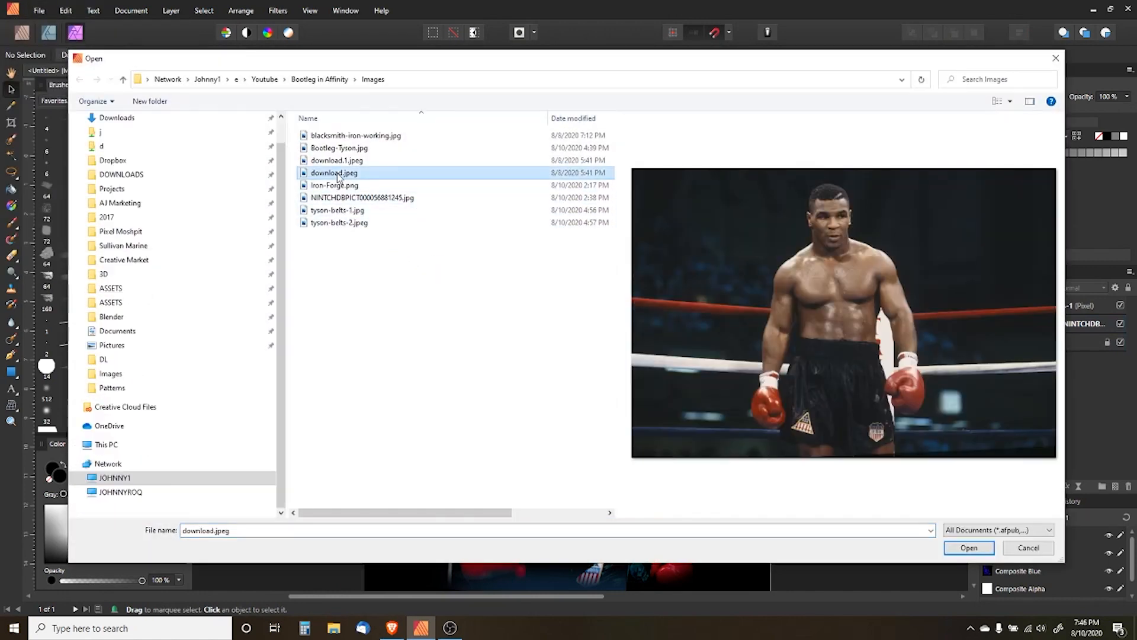
{"action": "left_click", "coordinate": [339, 160]}
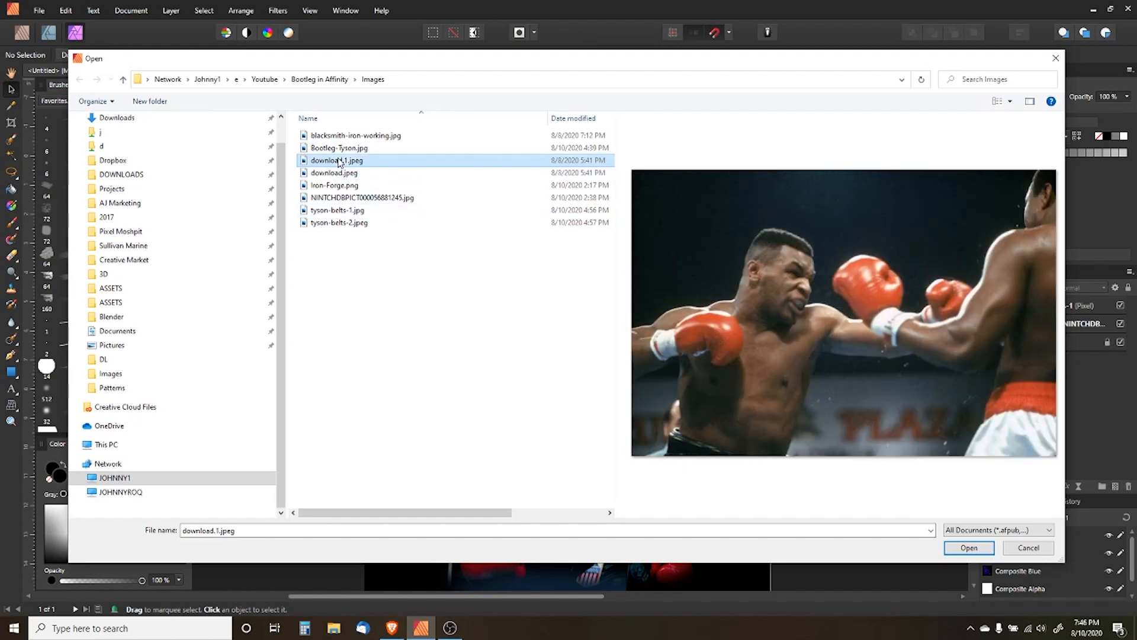
{"action": "left_click", "coordinate": [969, 547]}
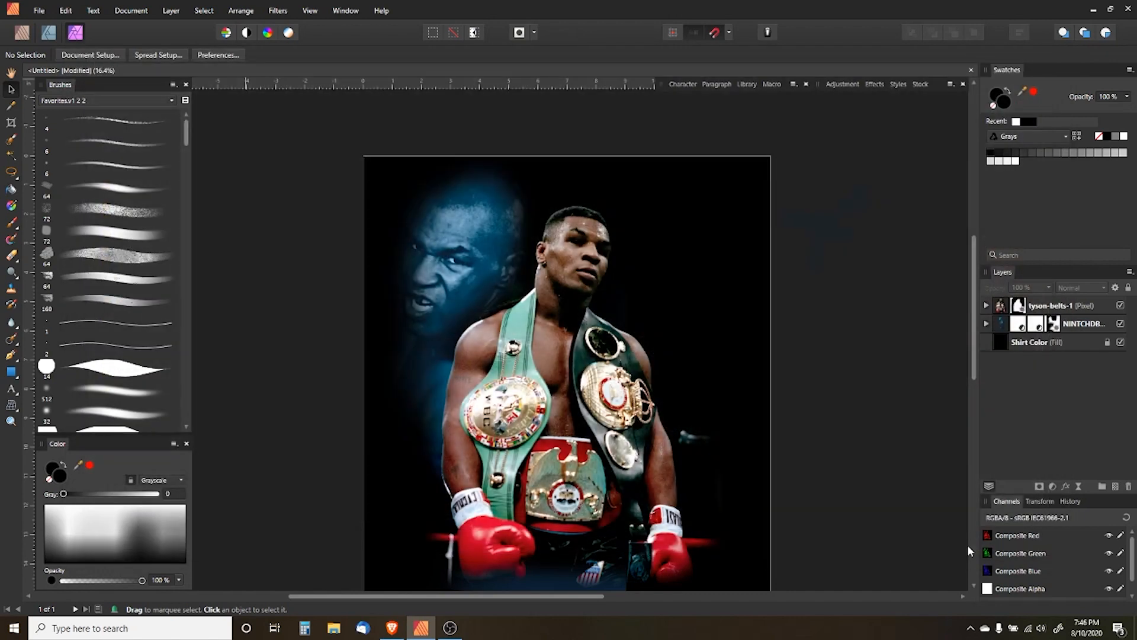
{"action": "left_click", "coordinate": [643, 285]}
{"action": "left_click_drag", "start_coordinate": [664, 309], "coordinate": [687, 329]}
{"action": "left_click_drag", "start_coordinate": [1062, 314], "coordinate": [1059, 353]}
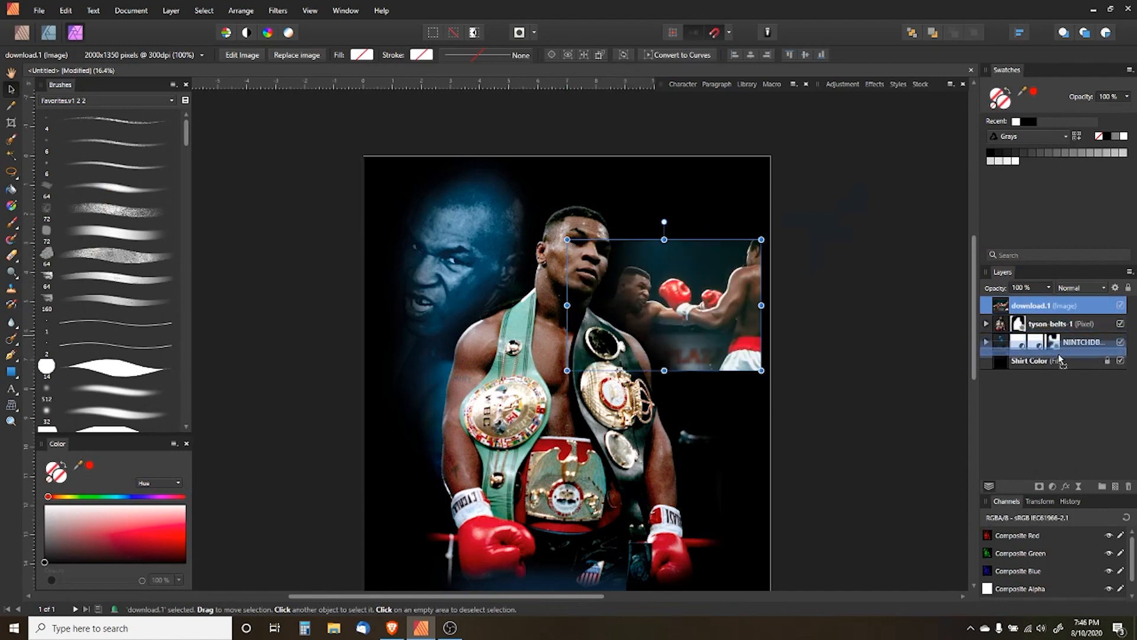
Add a Levels adjustment to the download.1 fight photo, keeping the default levels
{"action": "left_click", "coordinate": [986, 324]}
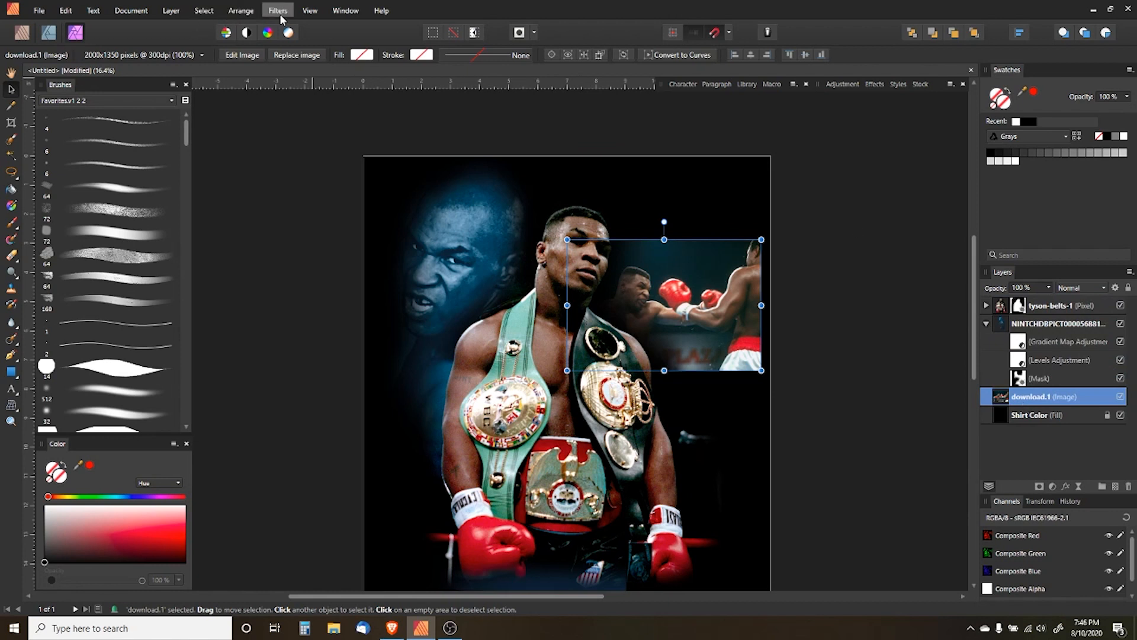
{"action": "left_click", "coordinate": [170, 11]}
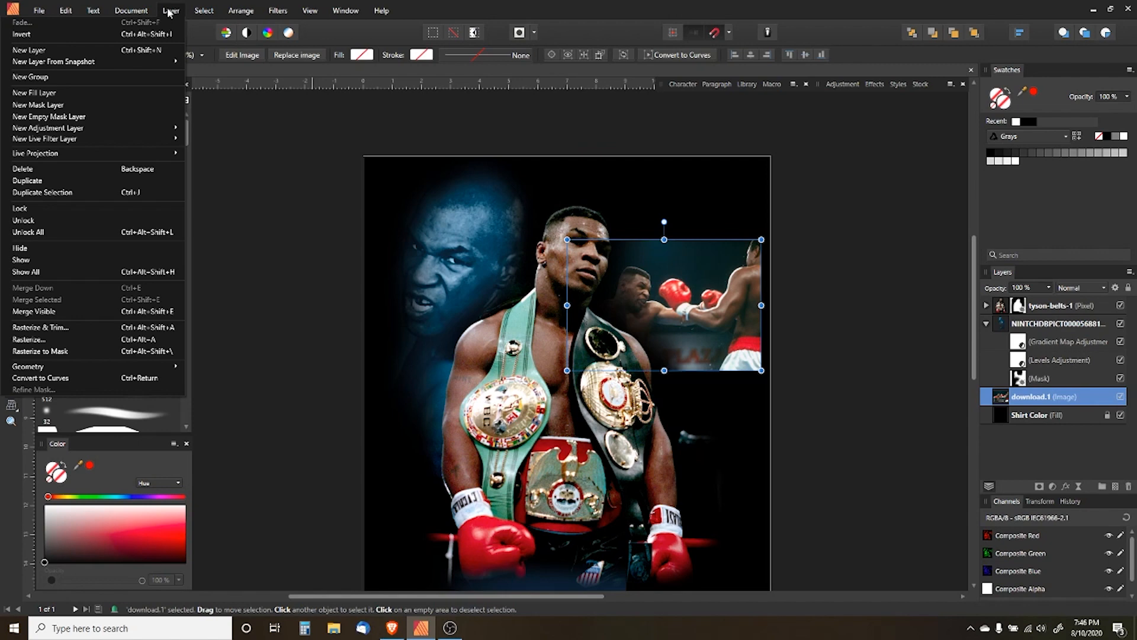
{"action": "left_click", "coordinate": [1052, 486]}
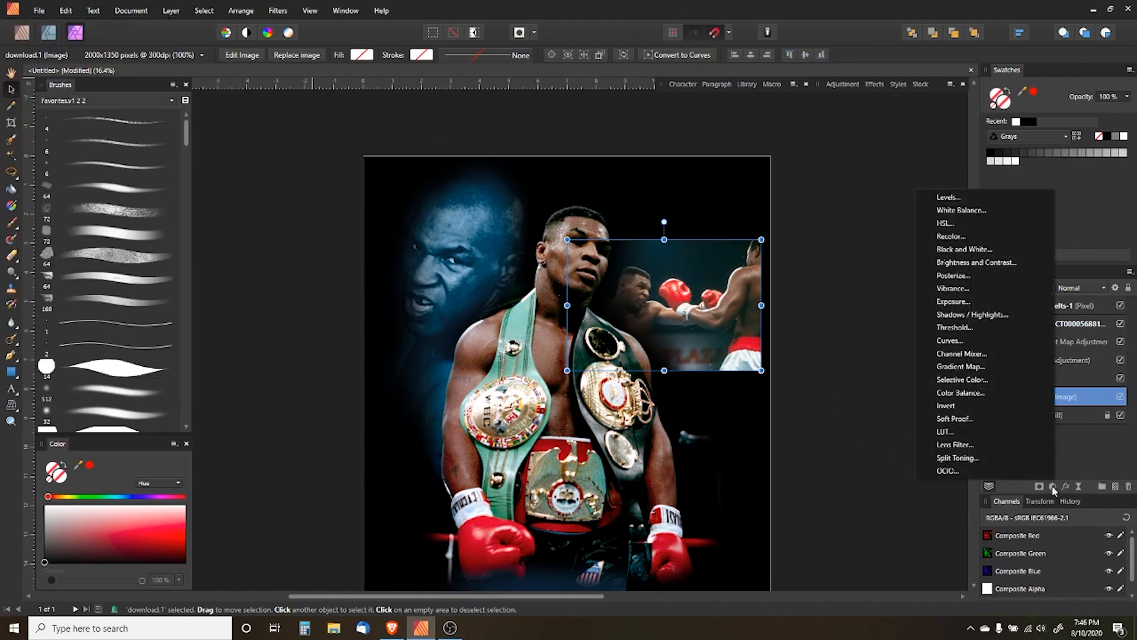
{"action": "left_click", "coordinate": [964, 196]}
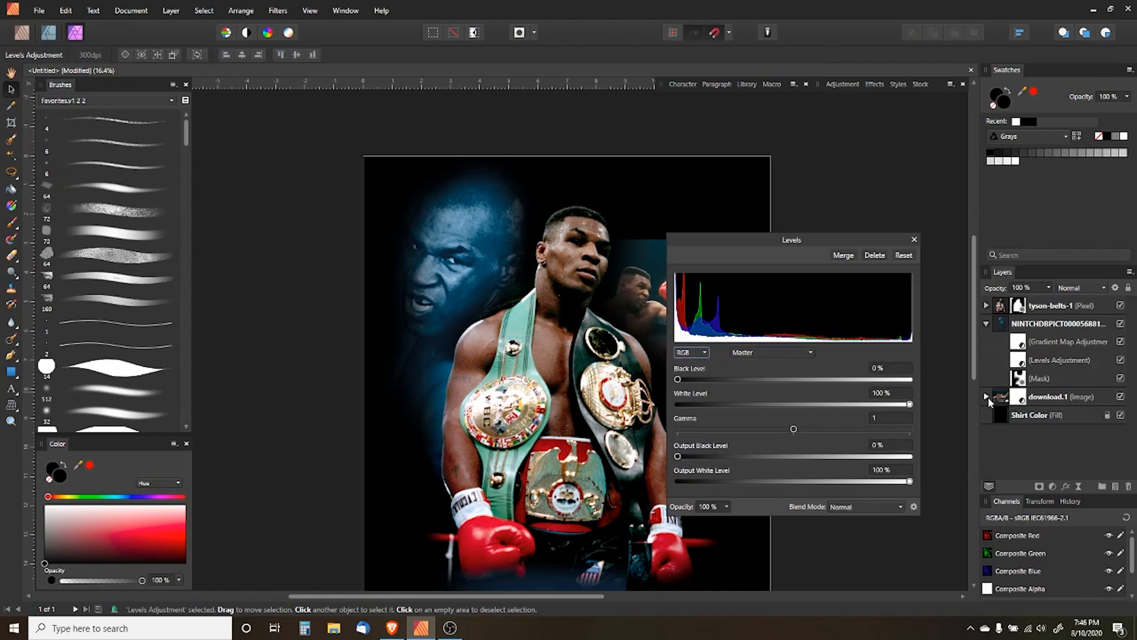
Duplicate the blue Gradient Map adjustment from the face photo and nest the copy under the download.1 fight photo
{"action": "left_click", "coordinate": [987, 397]}
{"action": "double_click", "coordinate": [1025, 344]}
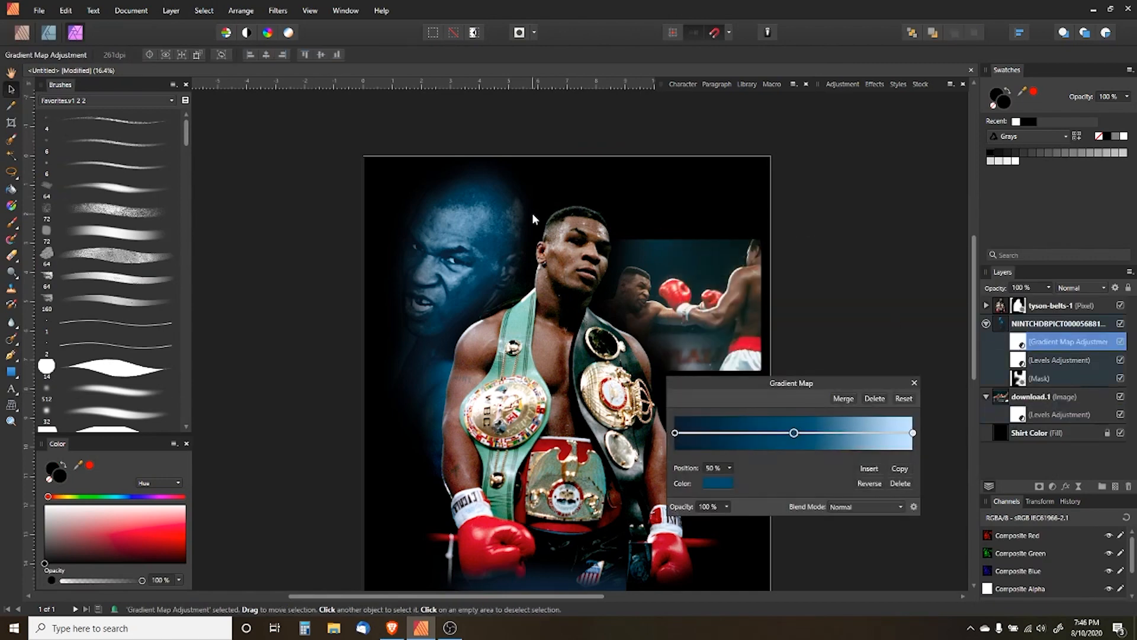
{"action": "left_click", "coordinate": [171, 10]}
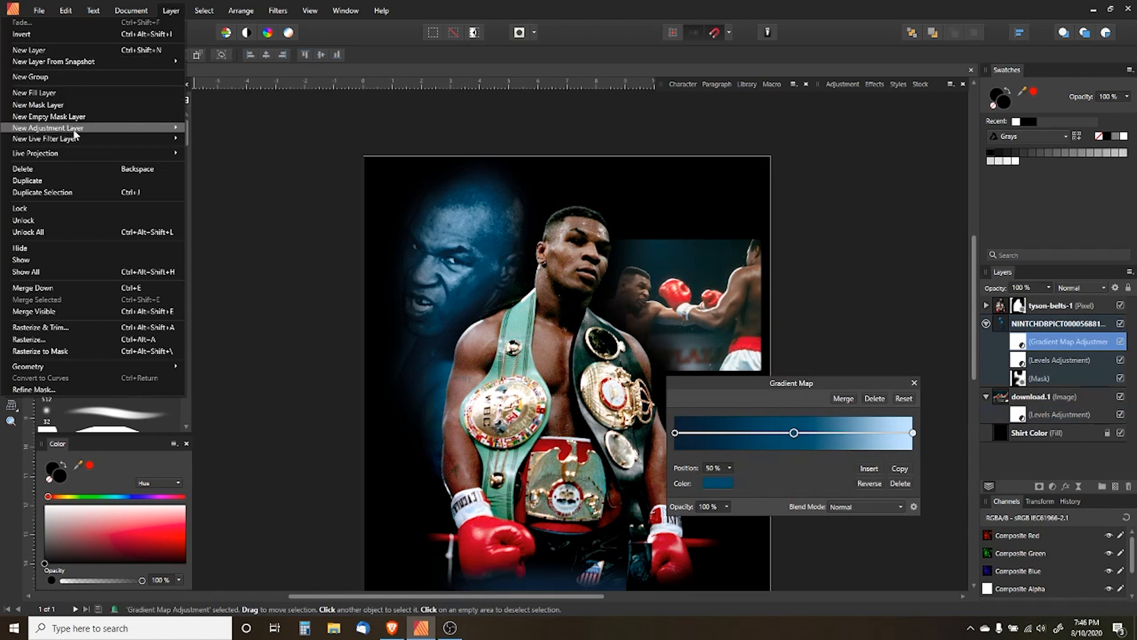
{"action": "left_click", "coordinate": [64, 186]}
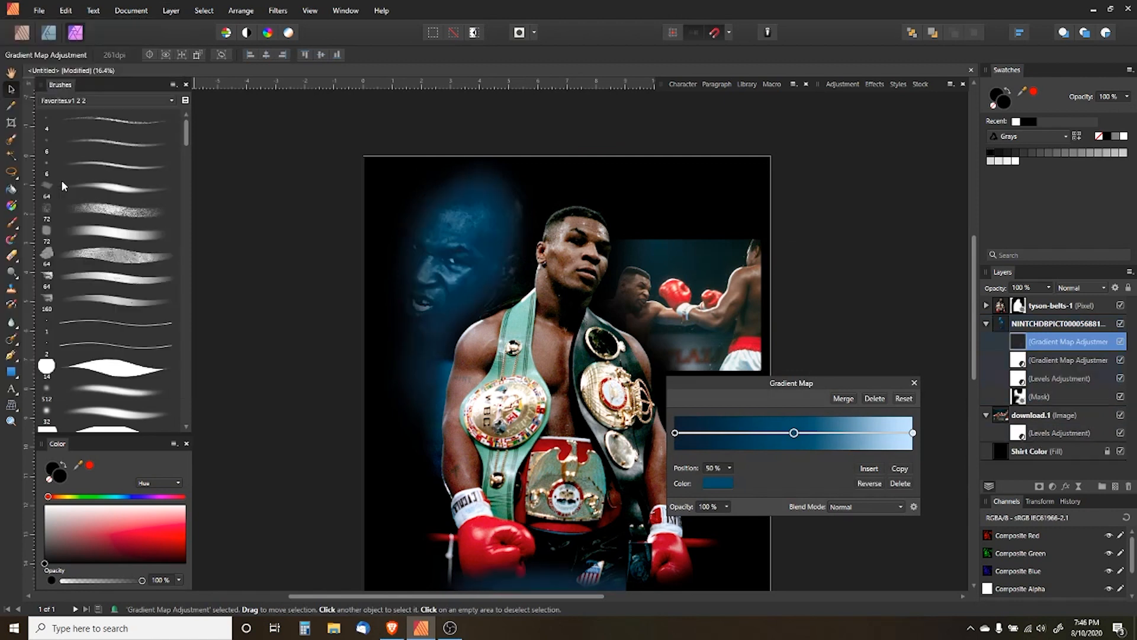
{"action": "left_click_drag", "start_coordinate": [1035, 351], "coordinate": [1013, 419]}
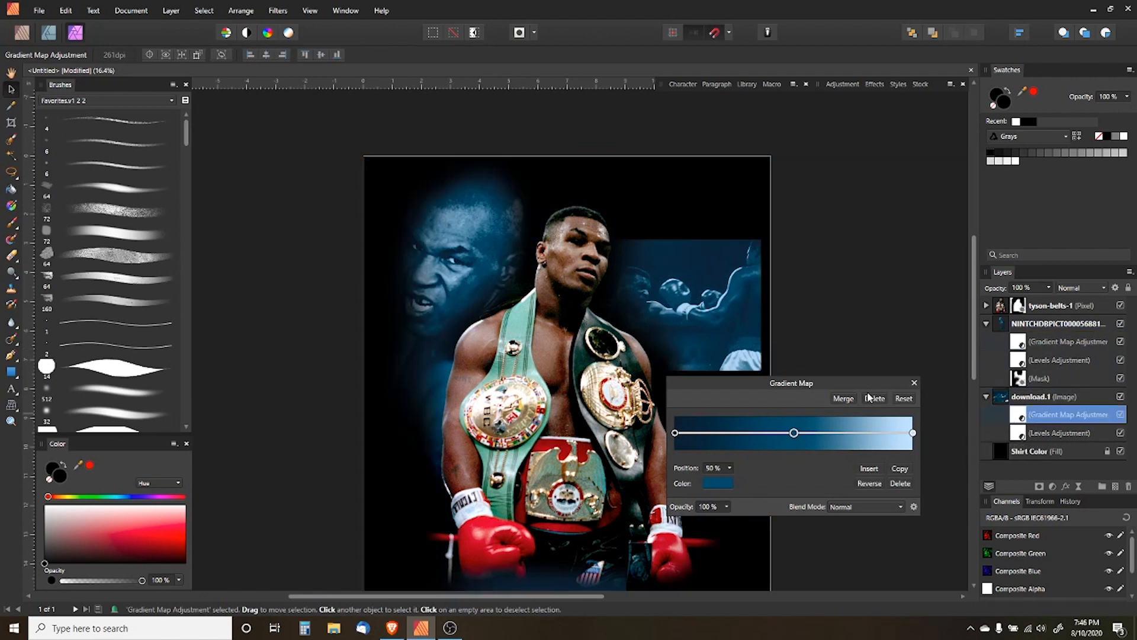
{"action": "left_click_drag", "start_coordinate": [868, 393], "coordinate": [879, 368]}
Add a mask to the download.1 photo and reorder its nested layers as Gradient Map, Levels, Mask from top to bottom
{"action": "left_click", "coordinate": [1028, 403]}
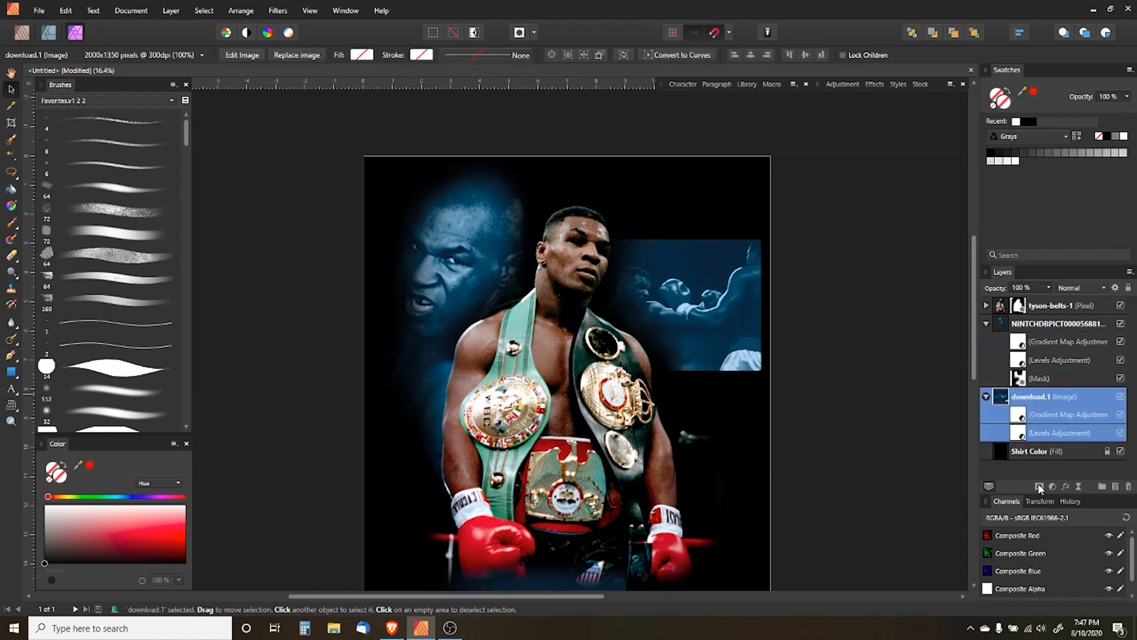
{"action": "left_click", "coordinate": [1039, 485]}
{"action": "left_click", "coordinate": [1019, 438]}
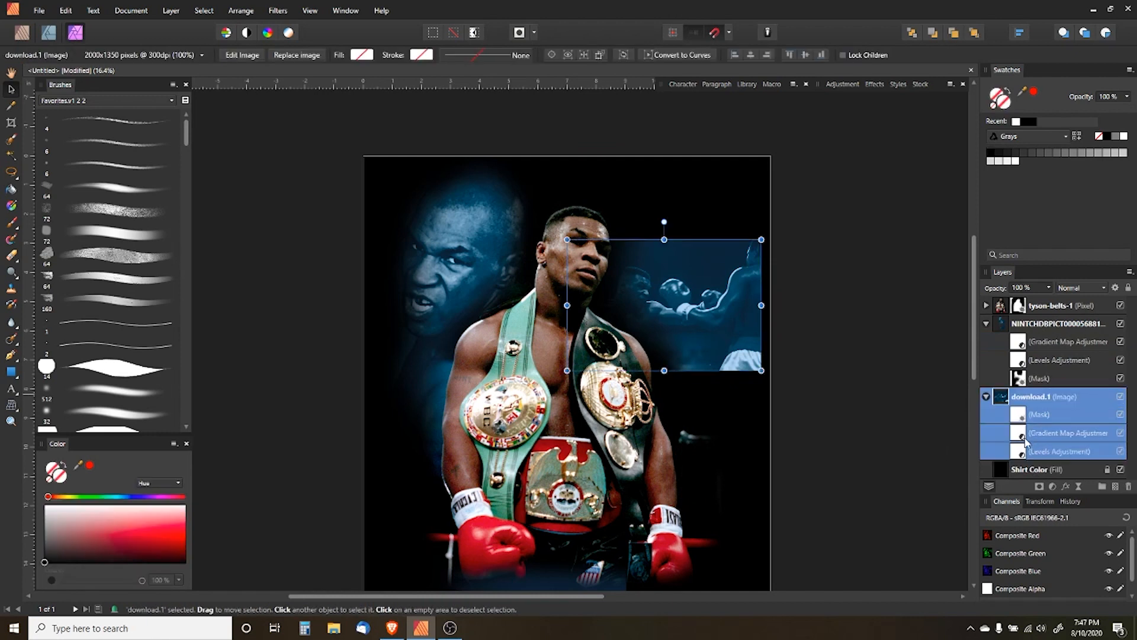
{"action": "left_click", "coordinate": [1020, 456]}
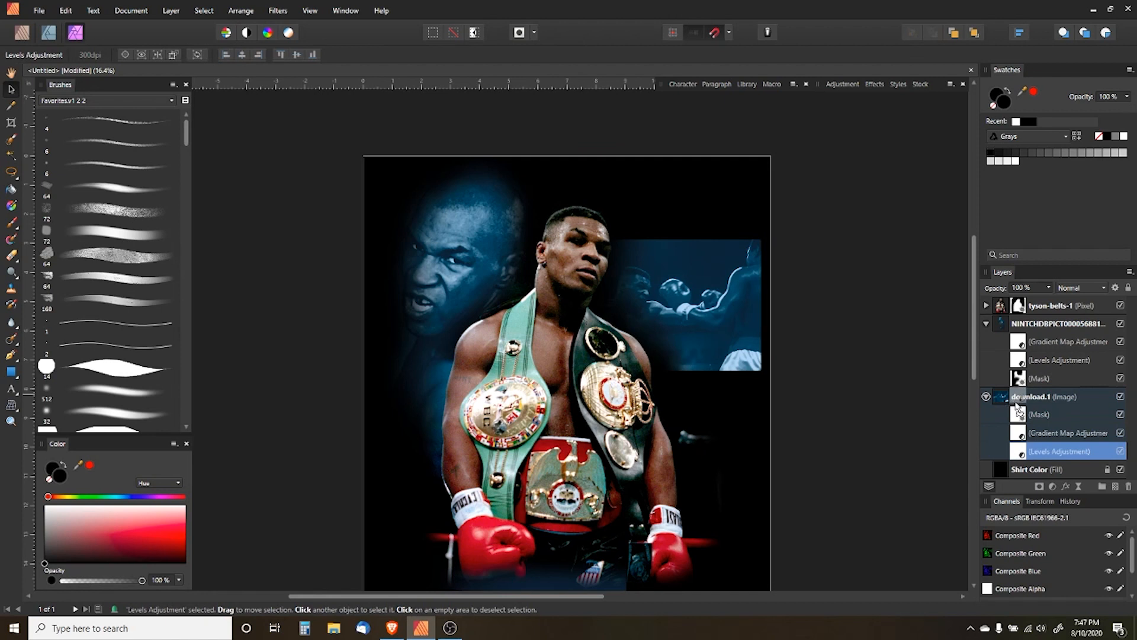
{"action": "left_click_drag", "start_coordinate": [1017, 406], "coordinate": [1019, 450]}
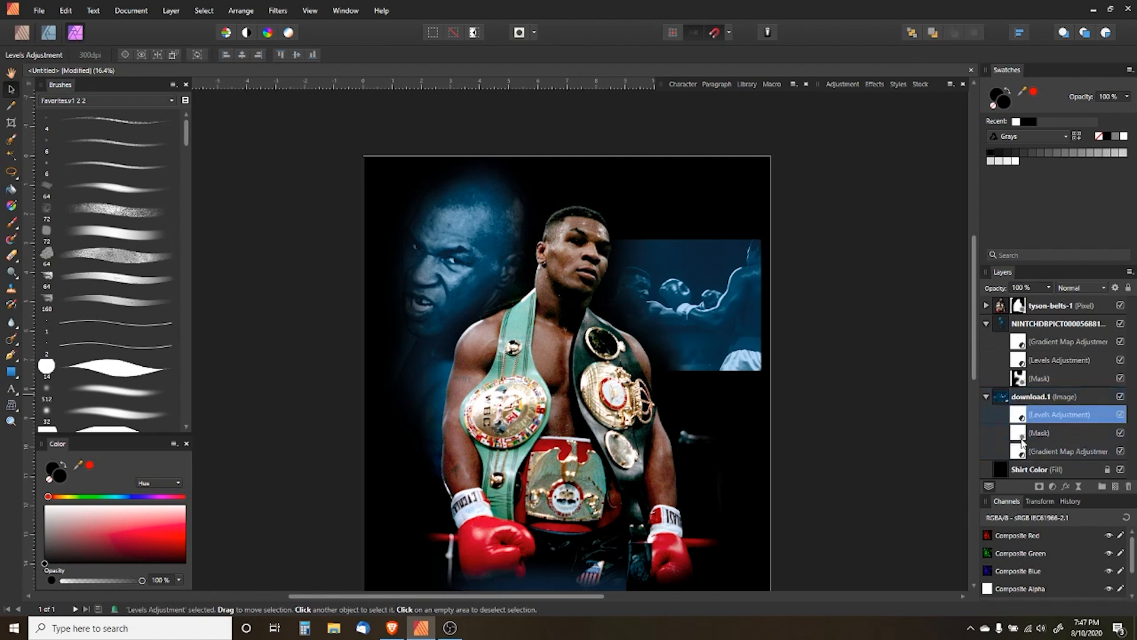
{"action": "left_click", "coordinate": [1020, 455]}
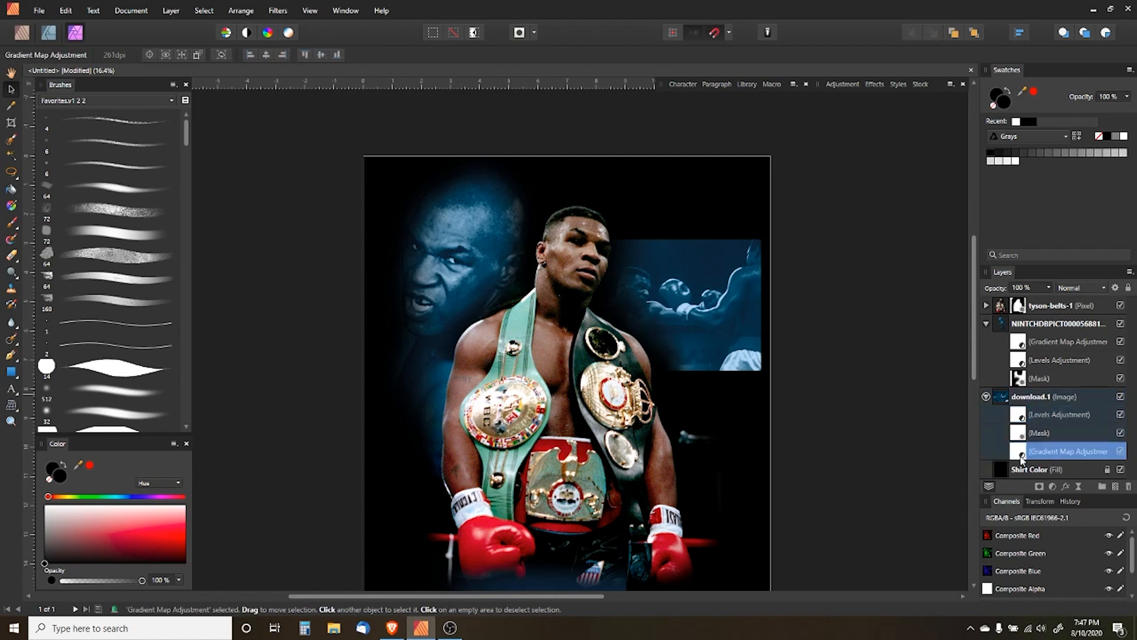
{"action": "left_click_drag", "start_coordinate": [1040, 413], "coordinate": [1017, 406]}
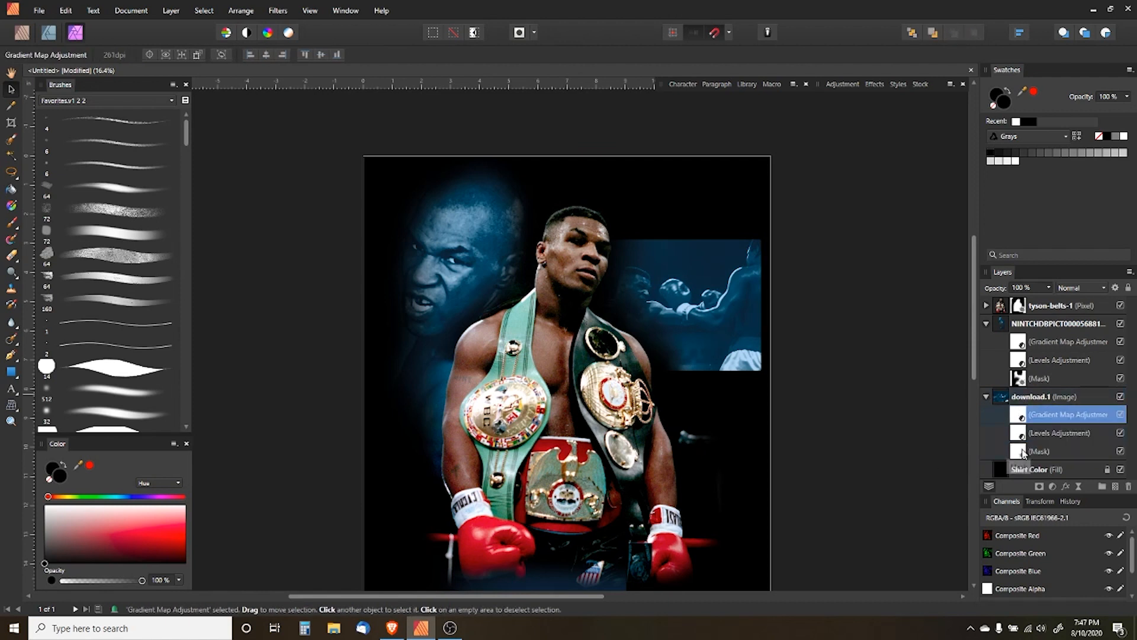
{"action": "left_click", "coordinate": [1021, 451]}
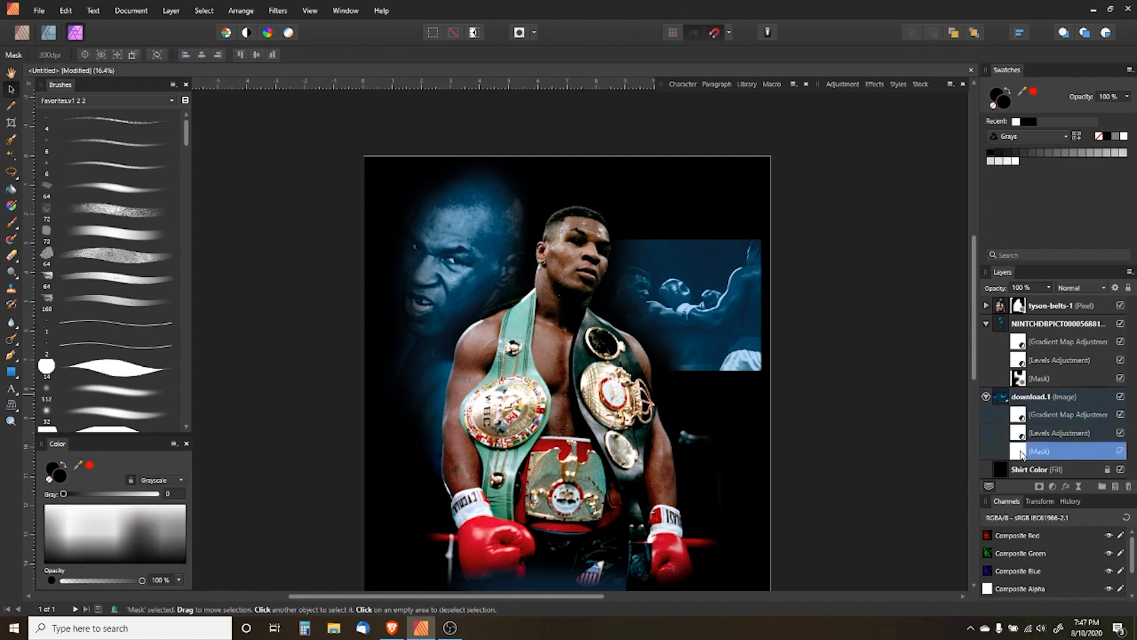
Enlarge the fight photo to about 202% behind the belted boxer and set its Gradient Map's blend mode to Overlay
{"action": "left_click", "coordinate": [1010, 405]}
{"action": "left_click_drag", "start_coordinate": [761, 240], "coordinate": [854, 203]}
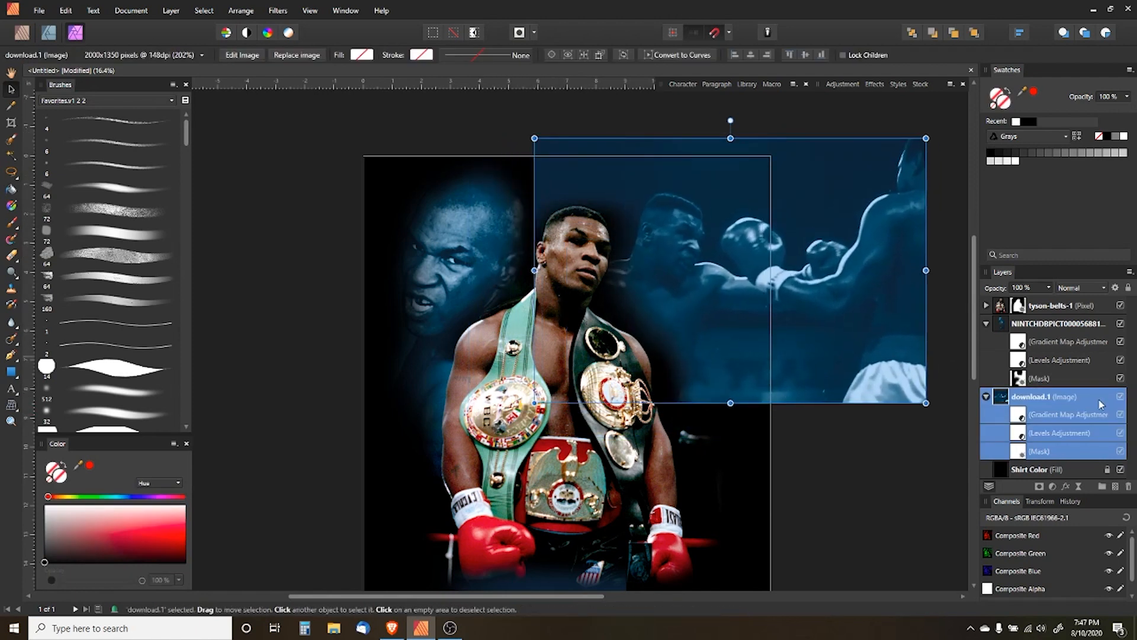
{"action": "left_click", "coordinate": [1019, 419]}
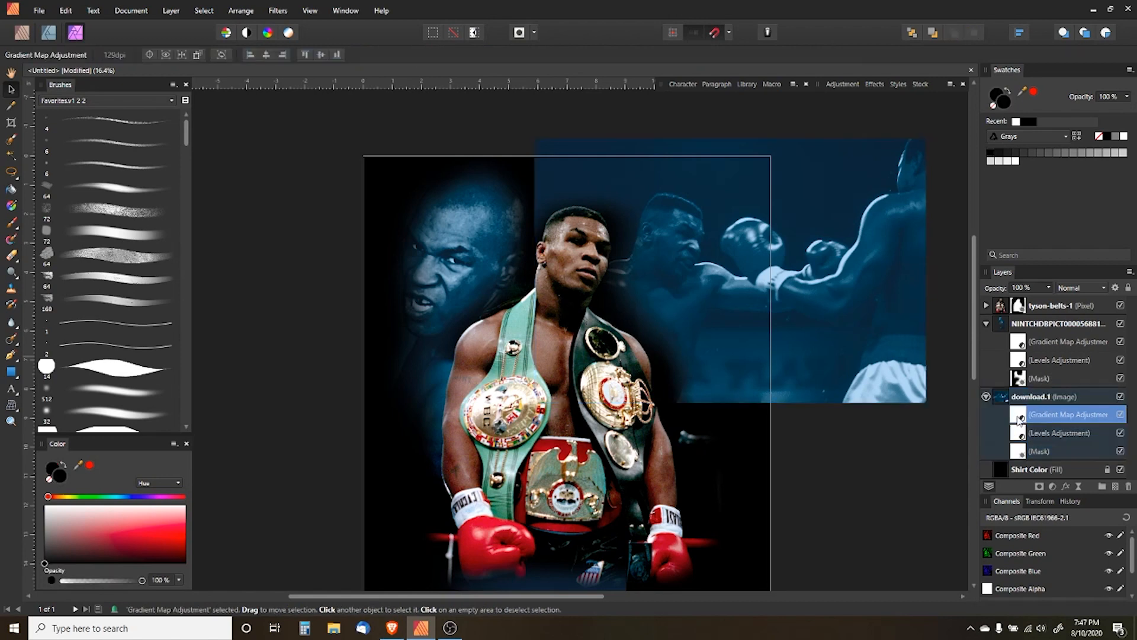
{"action": "left_click", "coordinate": [1079, 288]}
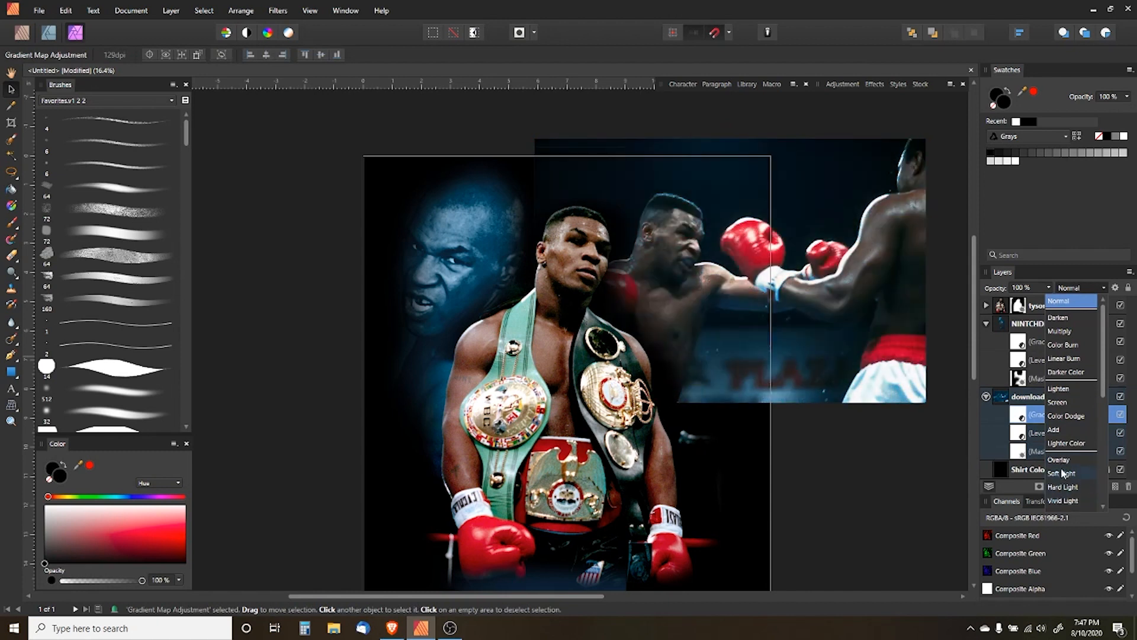
{"action": "scroll", "coordinate": [1061, 467], "scroll_direction": "down", "scroll_amount": 2}
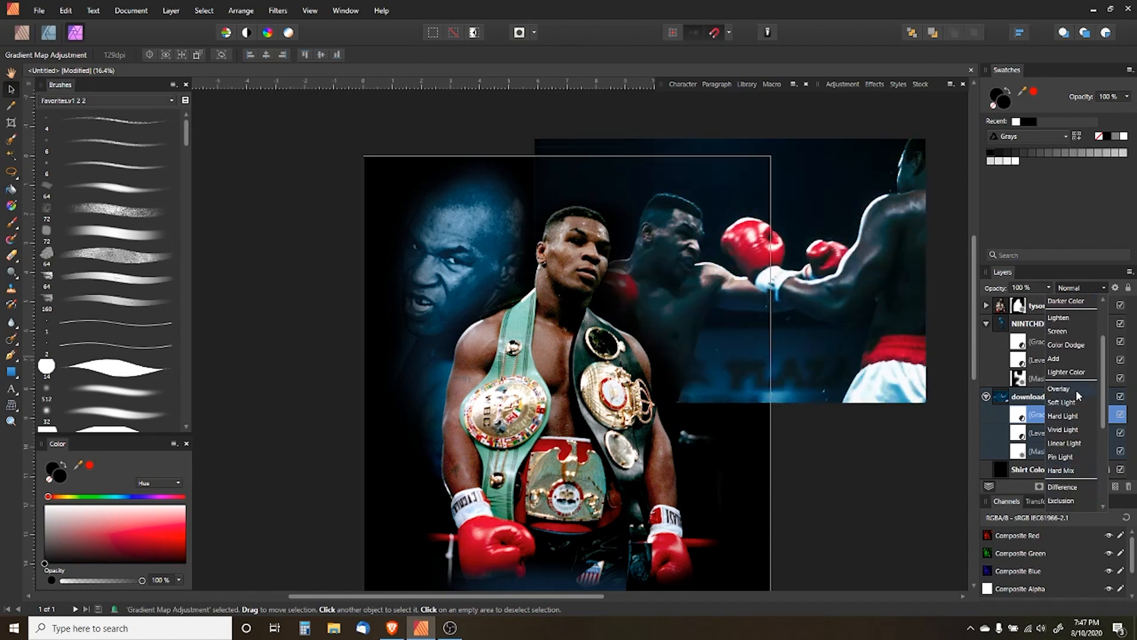
{"action": "left_click", "coordinate": [1075, 389]}
{"action": "left_click_drag", "start_coordinate": [754, 257], "coordinate": [731, 270]}
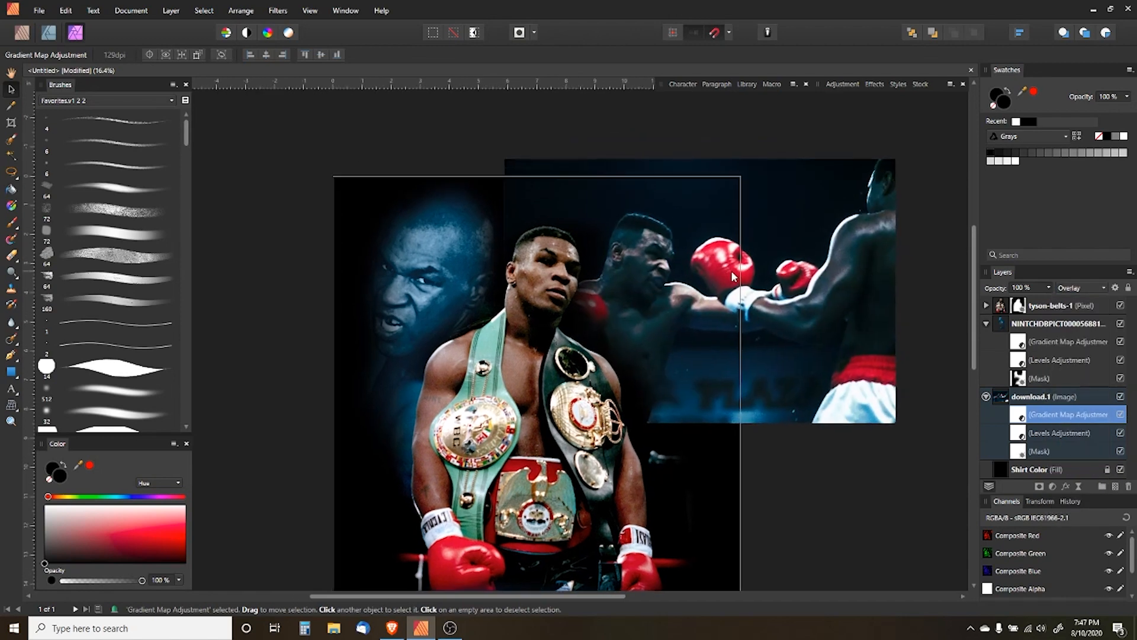
Lower the opacity of the blue-toned face photo's Gradient Map to 78%, with its blend mode kept at Normal
{"action": "left_click", "coordinate": [1037, 323]}
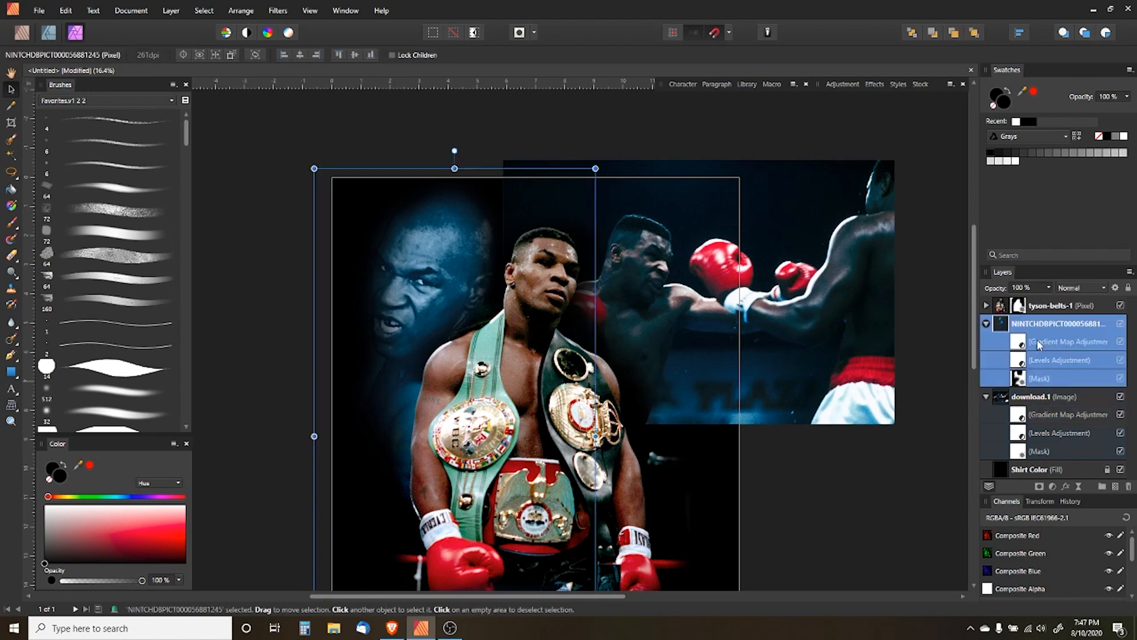
{"action": "left_click", "coordinate": [1074, 288]}
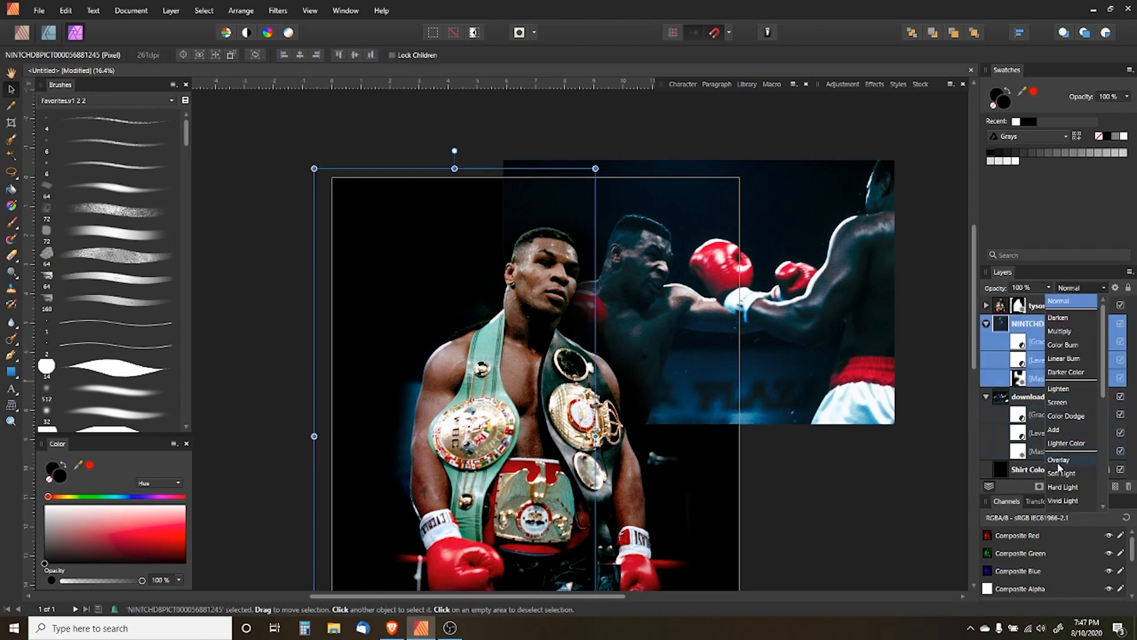
{"action": "left_click", "coordinate": [1023, 345]}
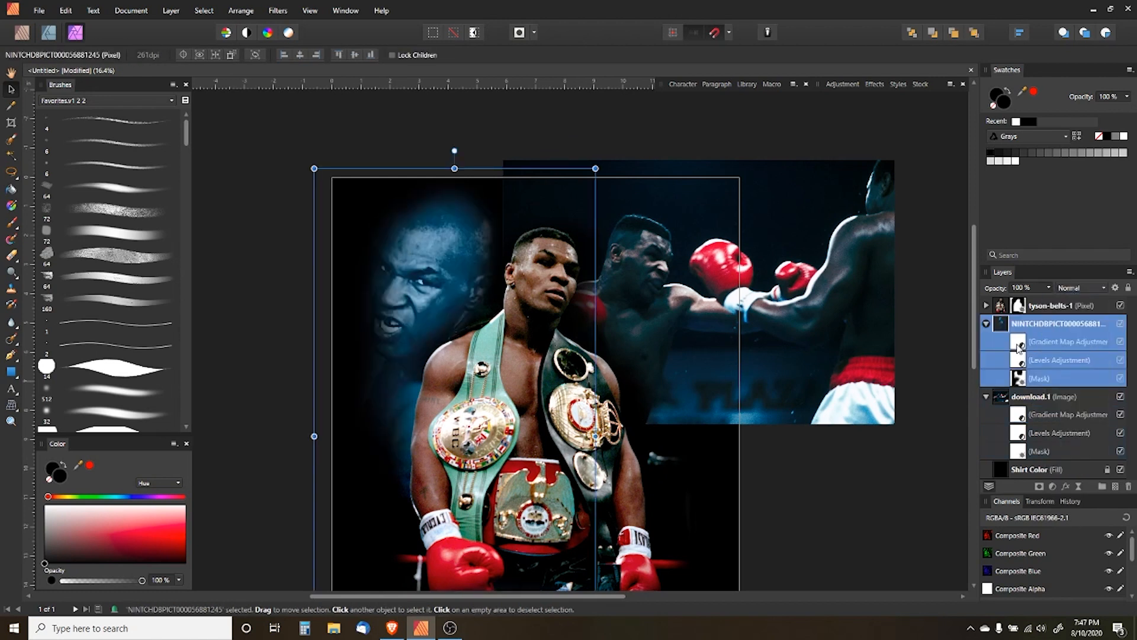
{"action": "left_click", "coordinate": [1023, 344]}
{"action": "left_click", "coordinate": [1091, 290]}
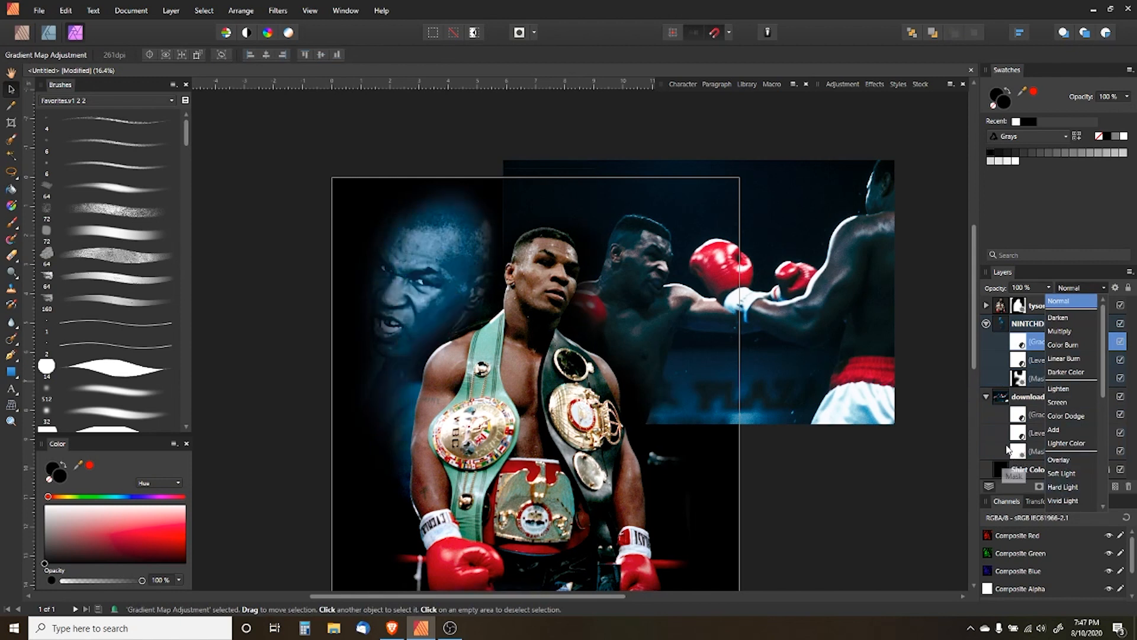
{"action": "left_click", "coordinate": [1045, 305]}
{"action": "left_click_drag", "start_coordinate": [1005, 291], "coordinate": [976, 296]}
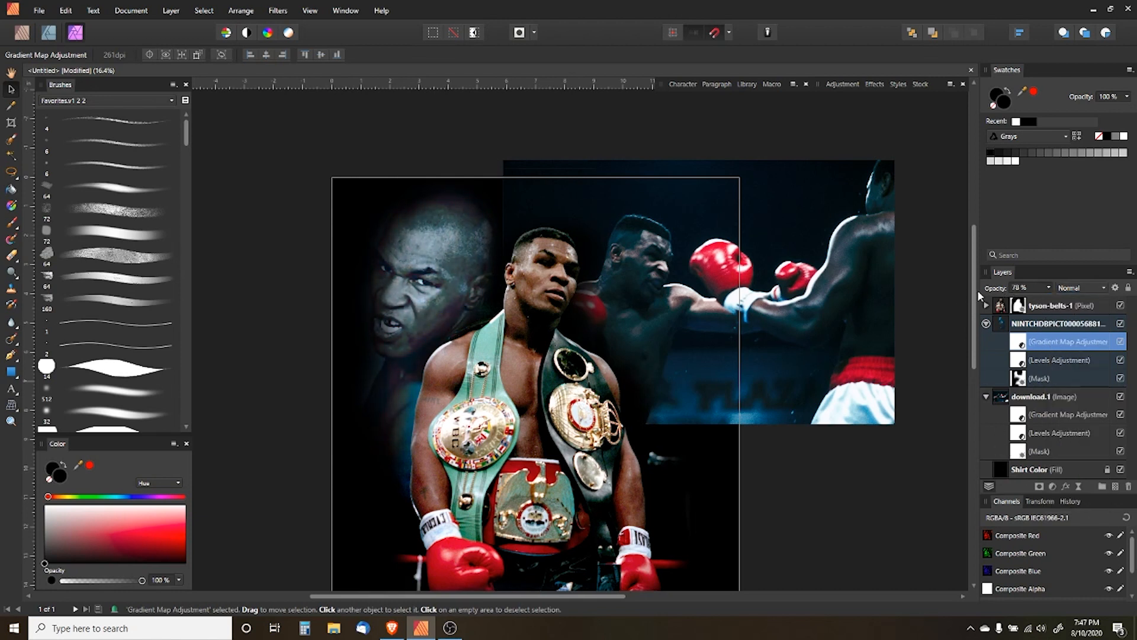
Enlarge the fight photo to about 214%, reposition its boxer closer to the belted boxer's head, and select the photo's mask
{"action": "left_click", "coordinate": [1033, 397]}
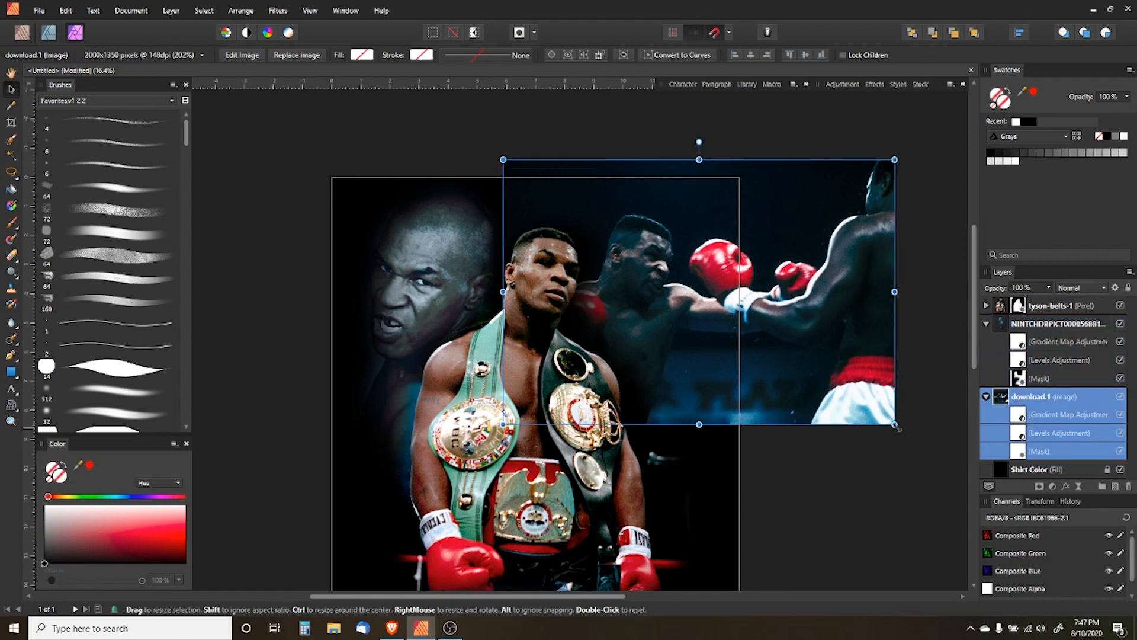
{"action": "mouse_move", "coordinate": [862, 424]}
{"action": "left_mouse_down"}
{"action": "mouse_move", "coordinate": [878, 425]}
{"action": "mouse_move", "coordinate": [868, 433]}
{"action": "left_mouse_up"}
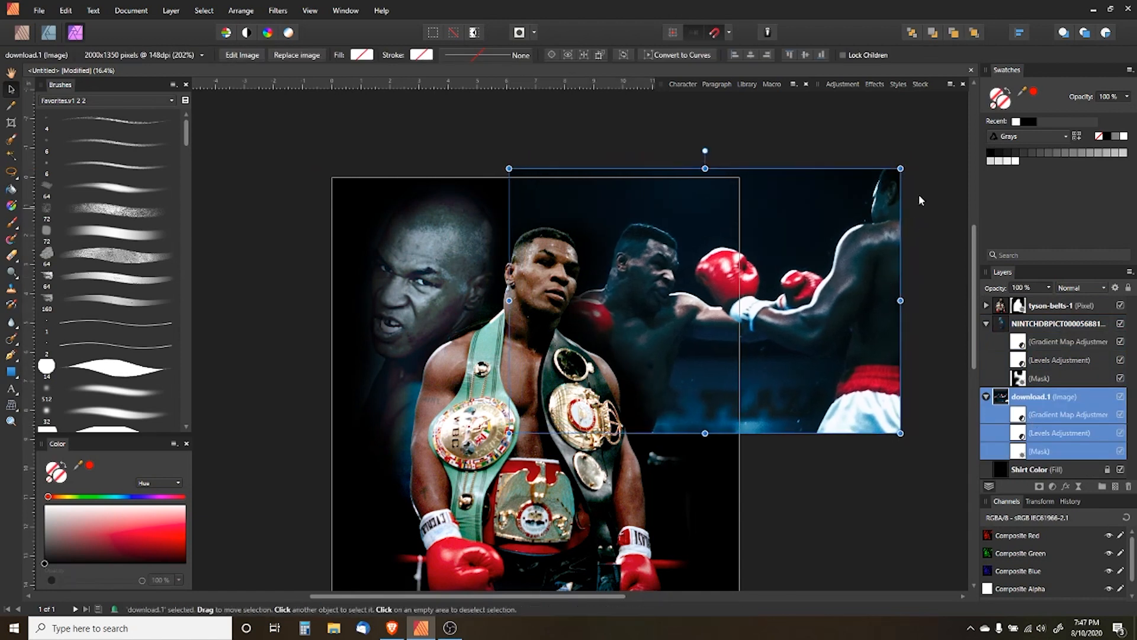
{"action": "left_click_drag", "start_coordinate": [900, 168], "coordinate": [924, 153]}
{"action": "left_click_drag", "start_coordinate": [856, 182], "coordinate": [835, 180]}
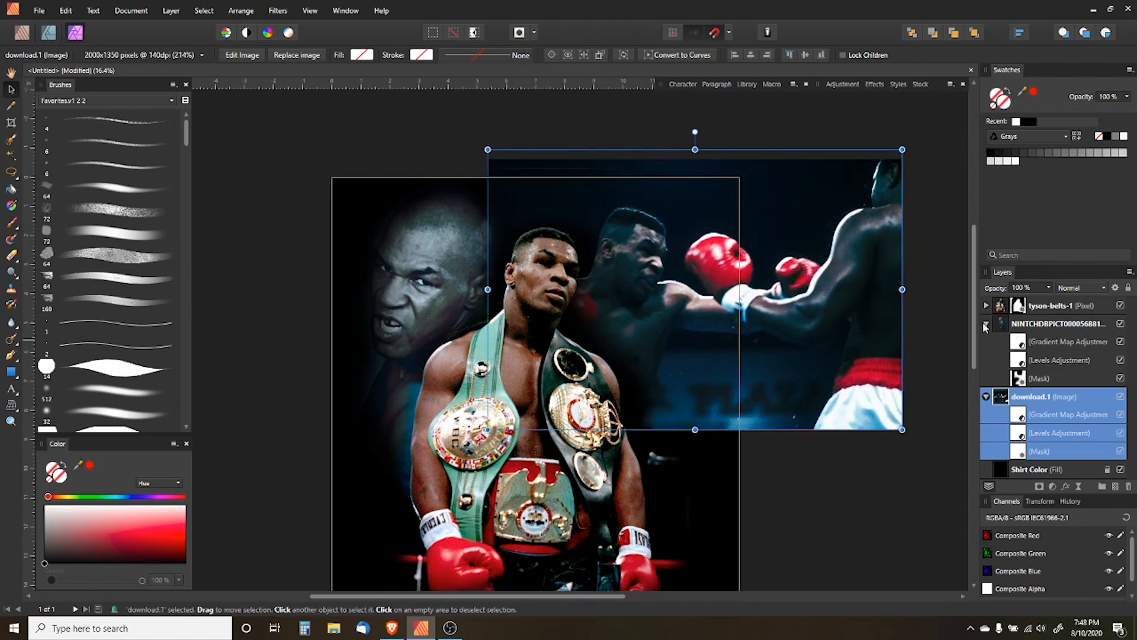
{"action": "left_click", "coordinate": [1020, 453]}
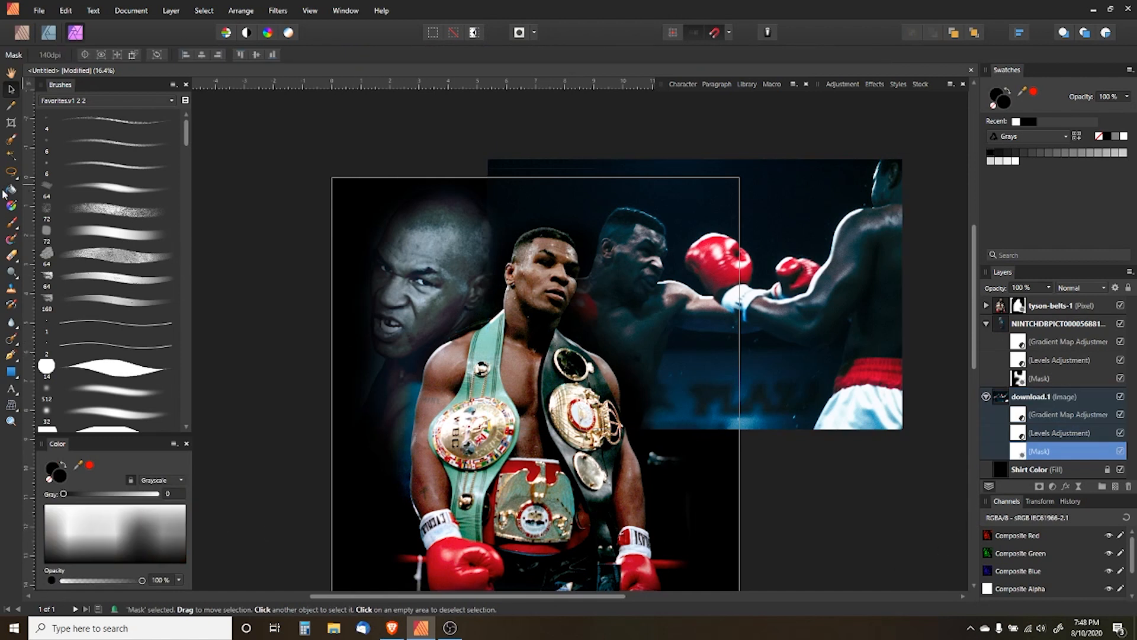
Fade the opponent and the top edge on the download.1 mask with a soft black 2695 px brush, reducing it to about 1407 px
{"action": "left_click", "coordinate": [13, 224]}
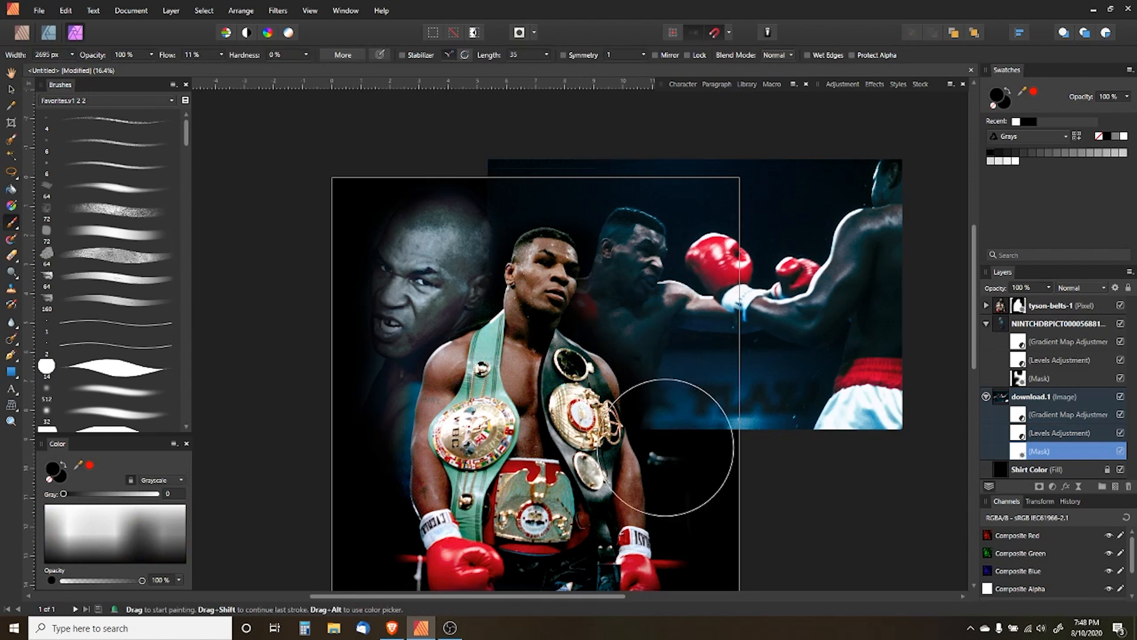
{"action": "mouse_move", "coordinate": [811, 411]}
{"action": "left_mouse_down"}
{"action": "mouse_move", "coordinate": [674, 492]}
{"action": "mouse_move", "coordinate": [827, 324]}
{"action": "mouse_move", "coordinate": [795, 376]}
{"action": "mouse_move", "coordinate": [808, 207]}
{"action": "mouse_move", "coordinate": [779, 397]}
{"action": "mouse_move", "coordinate": [792, 216]}
{"action": "mouse_move", "coordinate": [771, 383]}
{"action": "mouse_move", "coordinate": [778, 213]}
{"action": "mouse_move", "coordinate": [740, 412]}
{"action": "mouse_move", "coordinate": [787, 283]}
{"action": "mouse_move", "coordinate": [694, 449]}
{"action": "mouse_move", "coordinate": [639, 477]}
{"action": "mouse_move", "coordinate": [623, 466]}
{"action": "mouse_move", "coordinate": [816, 471]}
{"action": "mouse_move", "coordinate": [856, 409]}
{"action": "left_mouse_up"}
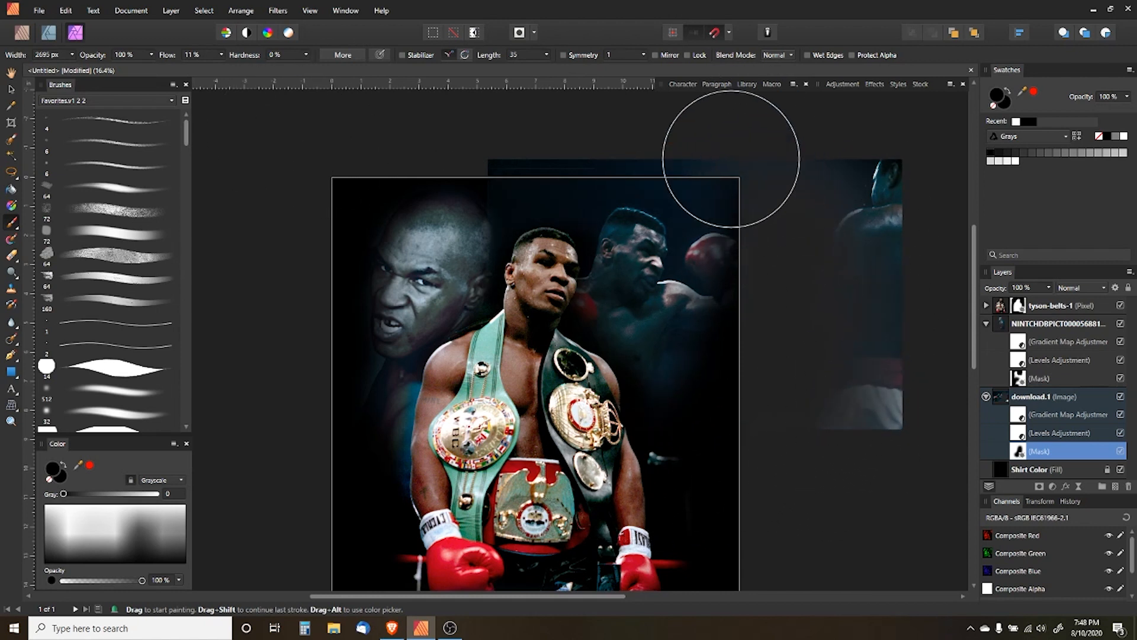
{"action": "mouse_move", "coordinate": [782, 156]}
{"action": "left_mouse_down"}
{"action": "mouse_move", "coordinate": [659, 126]}
{"action": "mouse_move", "coordinate": [730, 187]}
{"action": "mouse_move", "coordinate": [760, 238]}
{"action": "mouse_move", "coordinate": [740, 203]}
{"action": "mouse_move", "coordinate": [654, 144]}
{"action": "mouse_move", "coordinate": [622, 143]}
{"action": "left_mouse_up"}
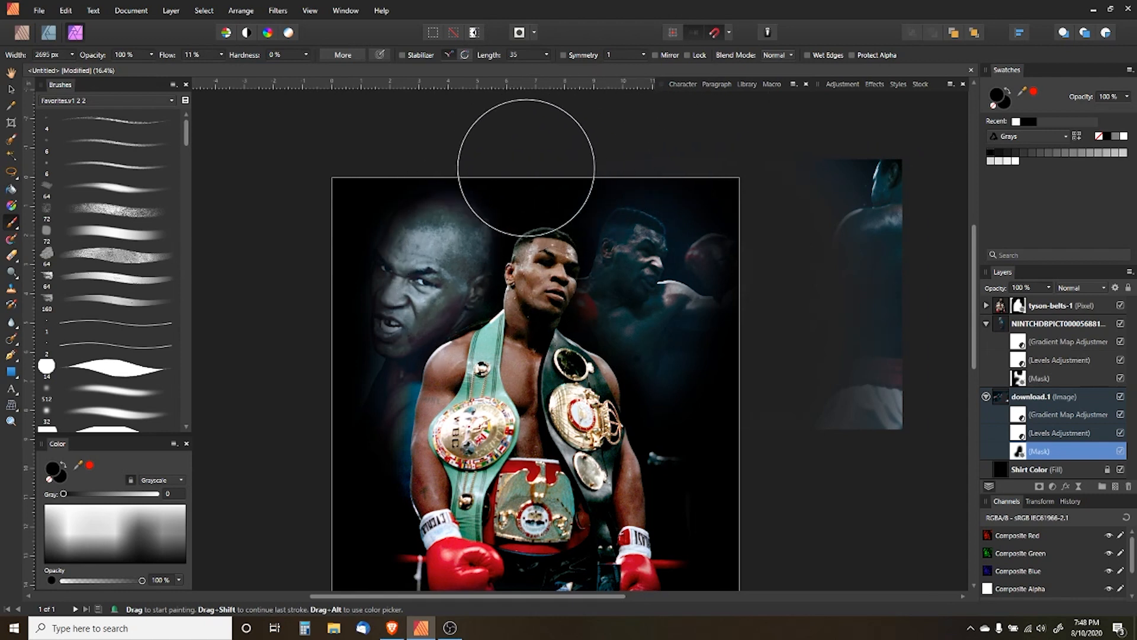
{"action": "key", "text": "bracketleft"}
{"action": "key", "text": "bracketleft"}
{"action": "key", "text": "bracketleft"}
{"action": "key", "text": "bracketleft"}
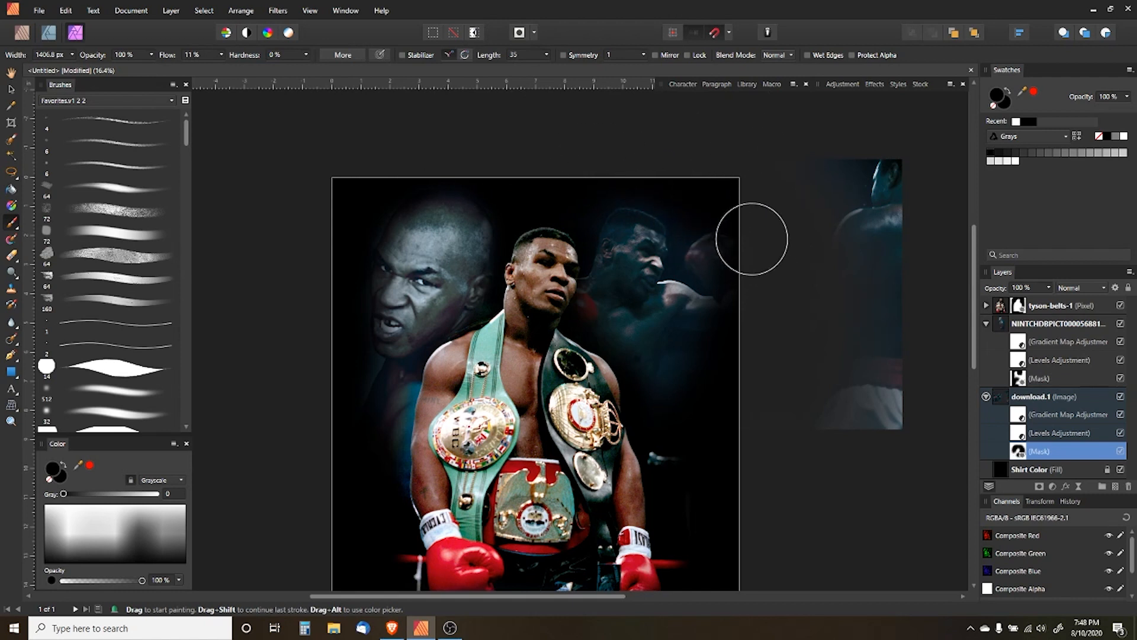
Adjust the download.1 photo's Levels to black level 6%, white level 88% and gamma 0.816
{"action": "double_click", "coordinate": [1018, 433]}
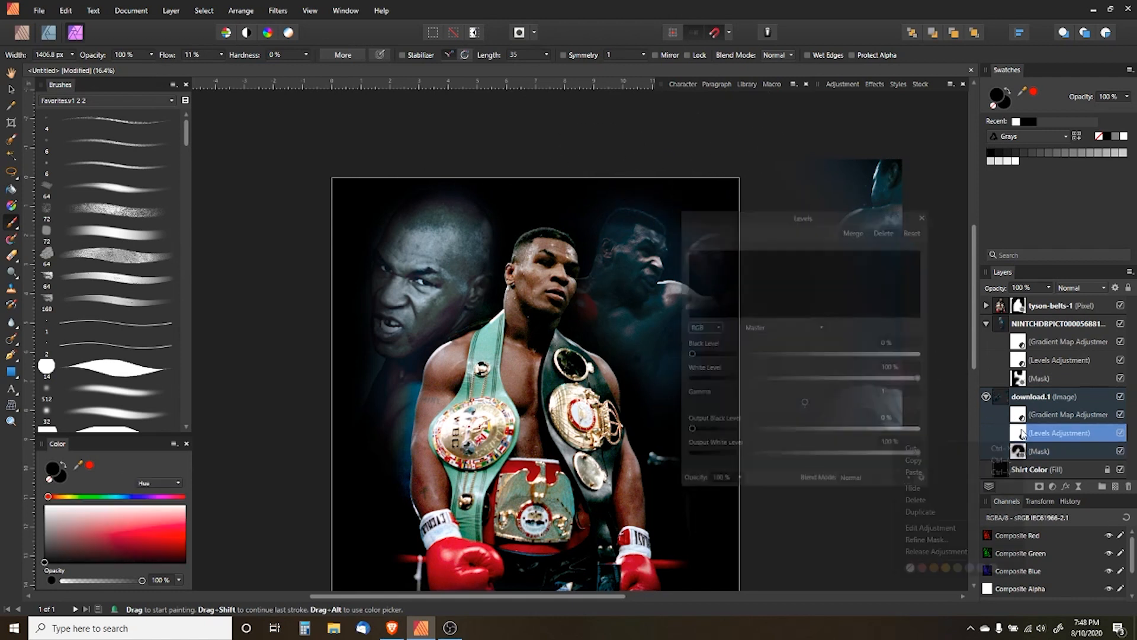
{"action": "right_click", "coordinate": [1024, 435]}
{"action": "left_click", "coordinate": [795, 342]}
{"action": "left_click_drag", "start_coordinate": [804, 404], "coordinate": [781, 414]}
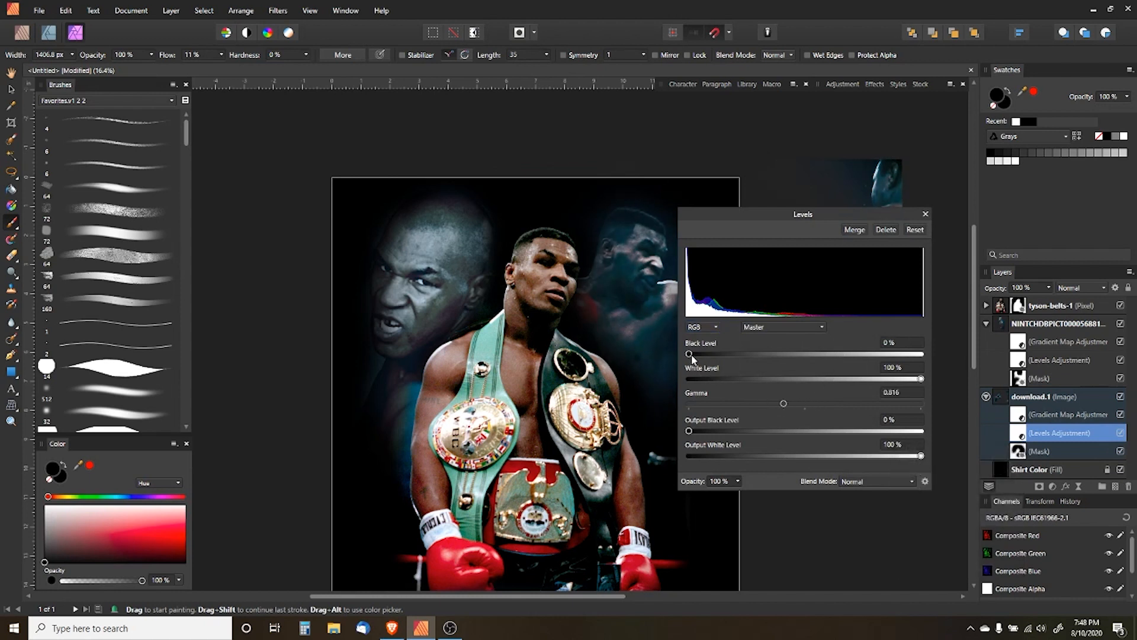
{"action": "left_click_drag", "start_coordinate": [692, 357], "coordinate": [705, 357]}
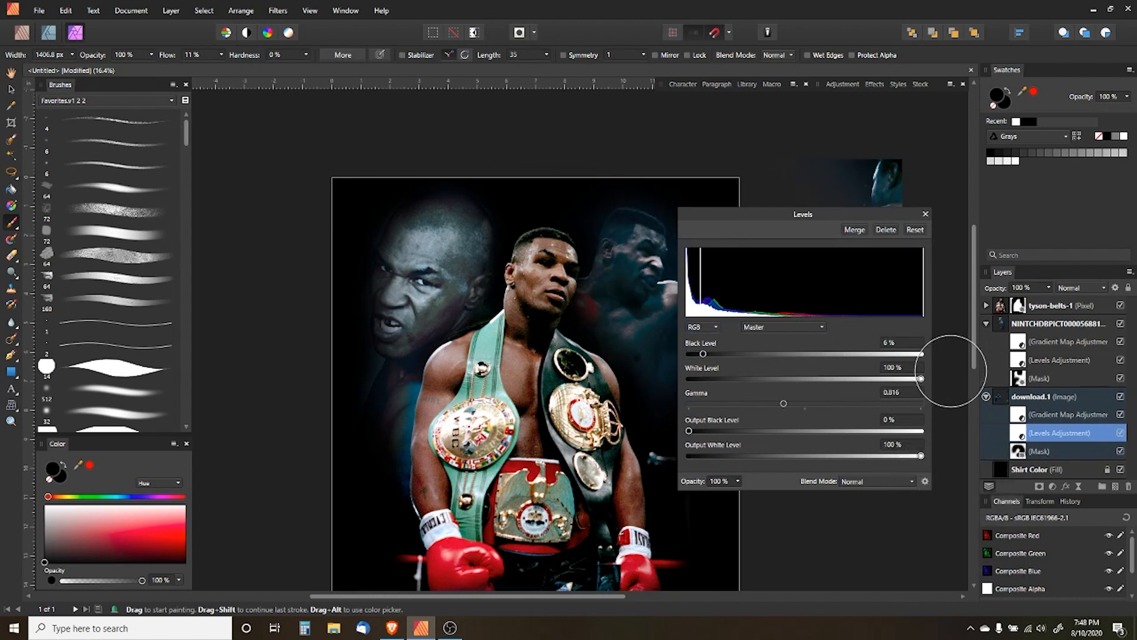
{"action": "left_click_drag", "start_coordinate": [922, 379], "coordinate": [894, 387]}
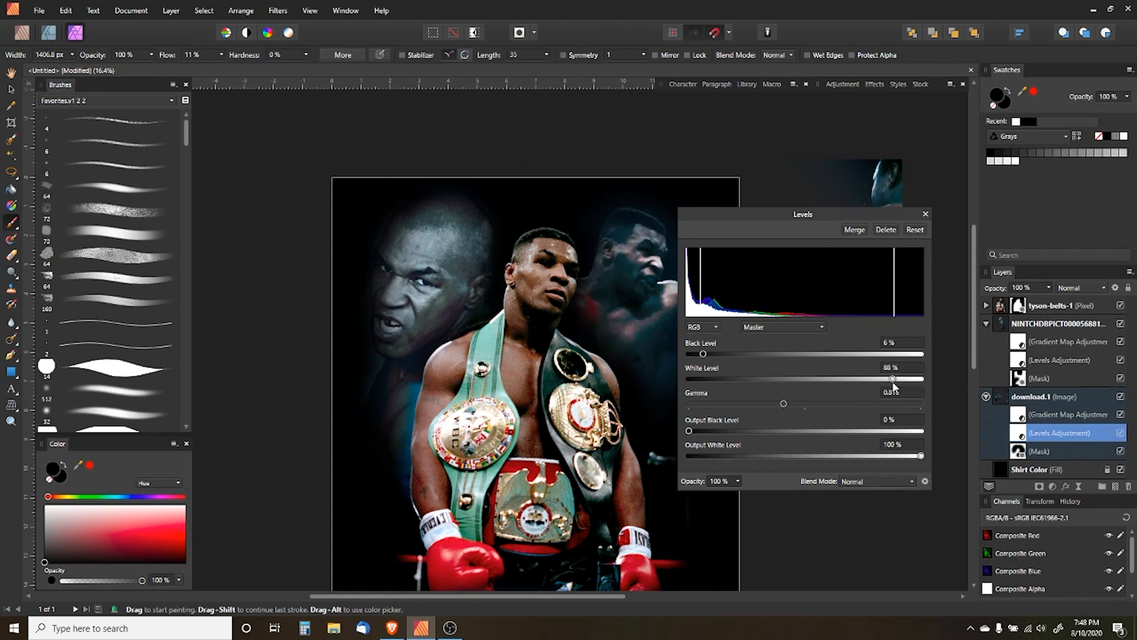
{"action": "left_click", "coordinate": [926, 215]}
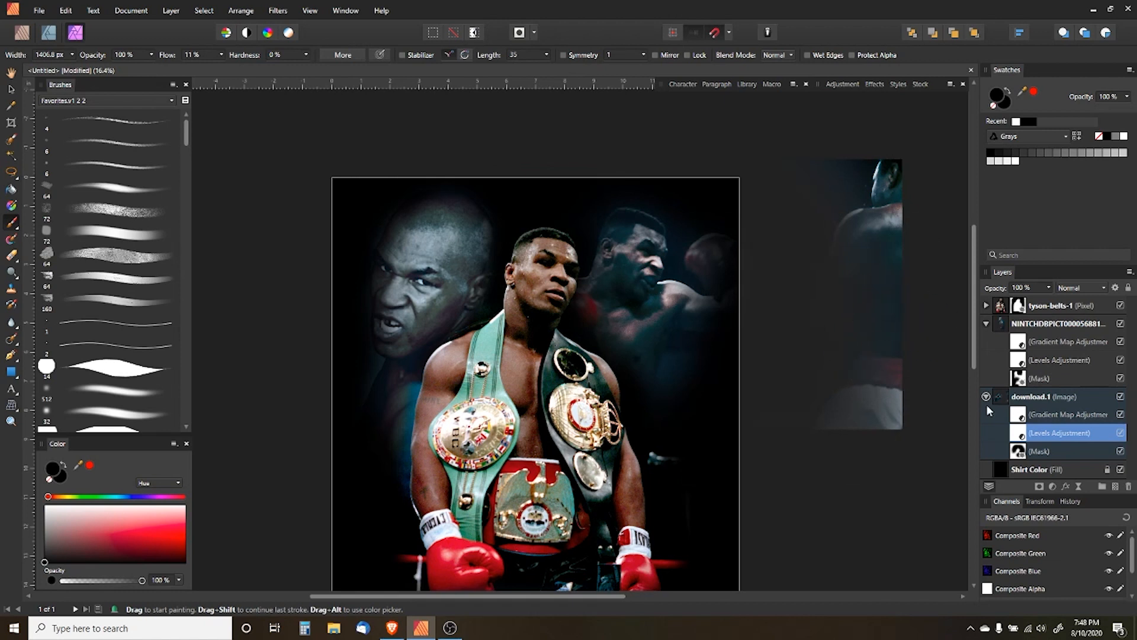
Paint out the opponent's remains beyond the canvas's right edge on the download.1 mask, using a soft brush enlarged to about 1842 px
{"action": "left_click", "coordinate": [98, 411]}
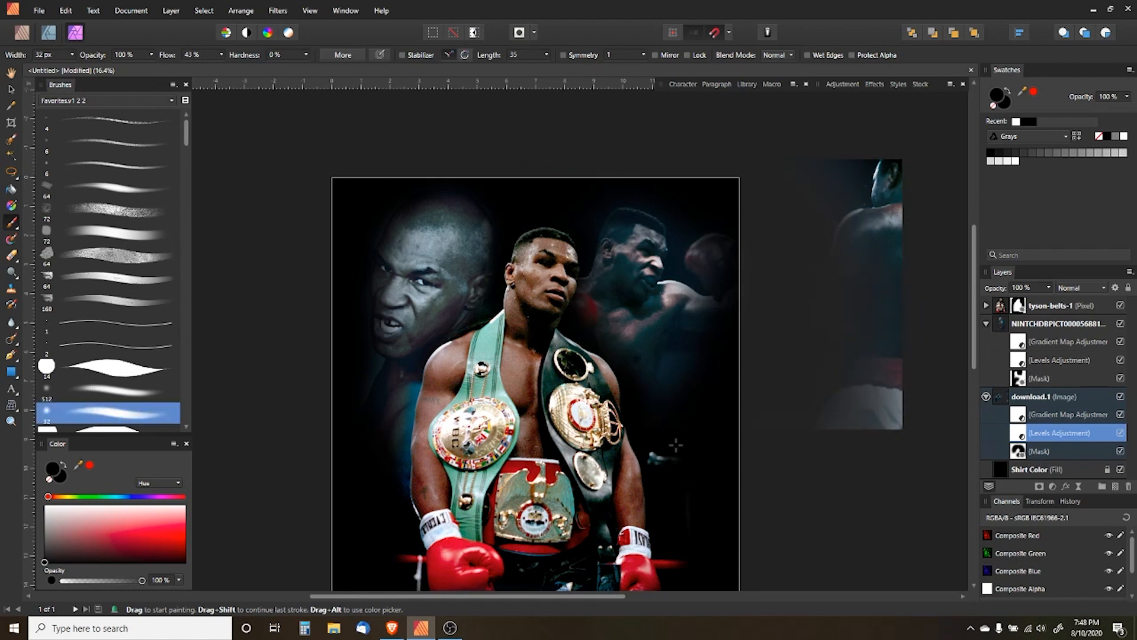
{"action": "key", "text": "bracketright"}
{"action": "key", "text": "bracketright"}
{"action": "key", "text": "bracketright"}
{"action": "key", "text": "bracketright"}
{"action": "key", "text": "bracketright"}
{"action": "key", "text": "bracketright"}
{"action": "key", "text": "bracketright"}
{"action": "key", "text": "bracketright"}
{"action": "key", "text": "bracketright"}
{"action": "key", "text": "bracketright"}
{"action": "key", "text": "bracketright"}
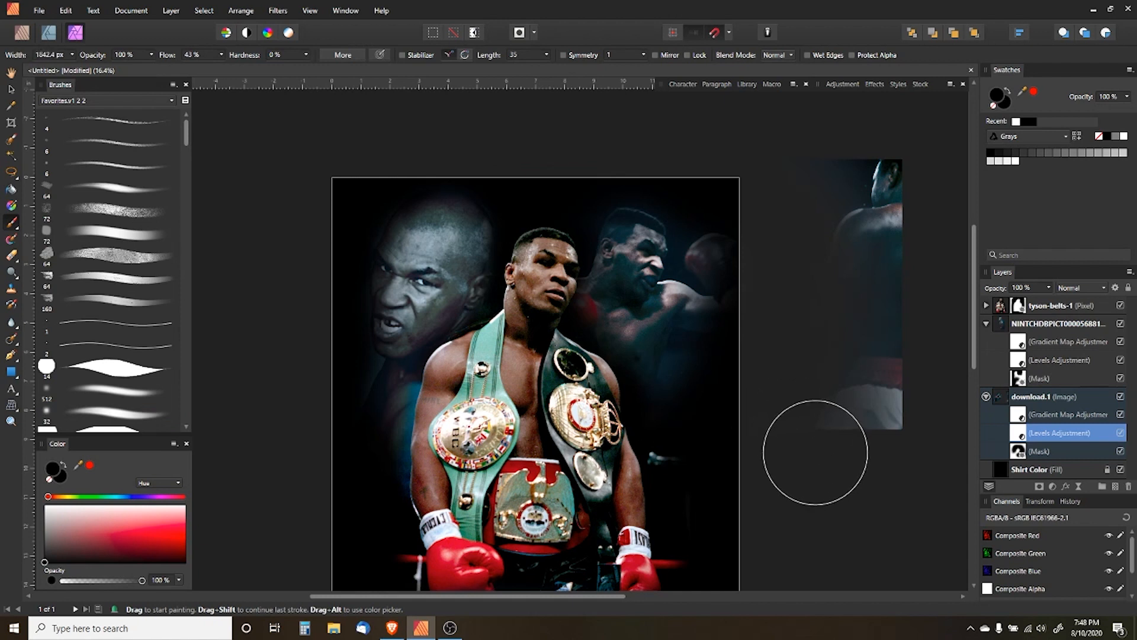
{"action": "mouse_move", "coordinate": [815, 452]}
{"action": "left_mouse_down"}
{"action": "mouse_move", "coordinate": [853, 423]}
{"action": "mouse_move", "coordinate": [909, 305]}
{"action": "left_mouse_up"}
{"action": "left_click", "coordinate": [1020, 452]}
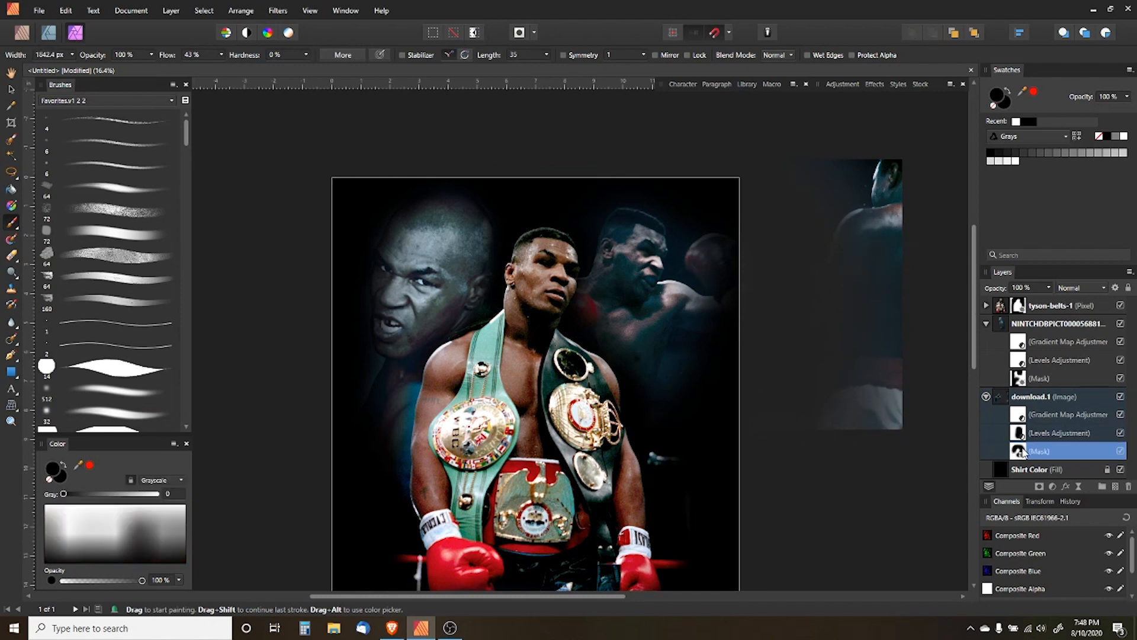
{"action": "left_click_drag", "start_coordinate": [838, 533], "coordinate": [851, 411]}
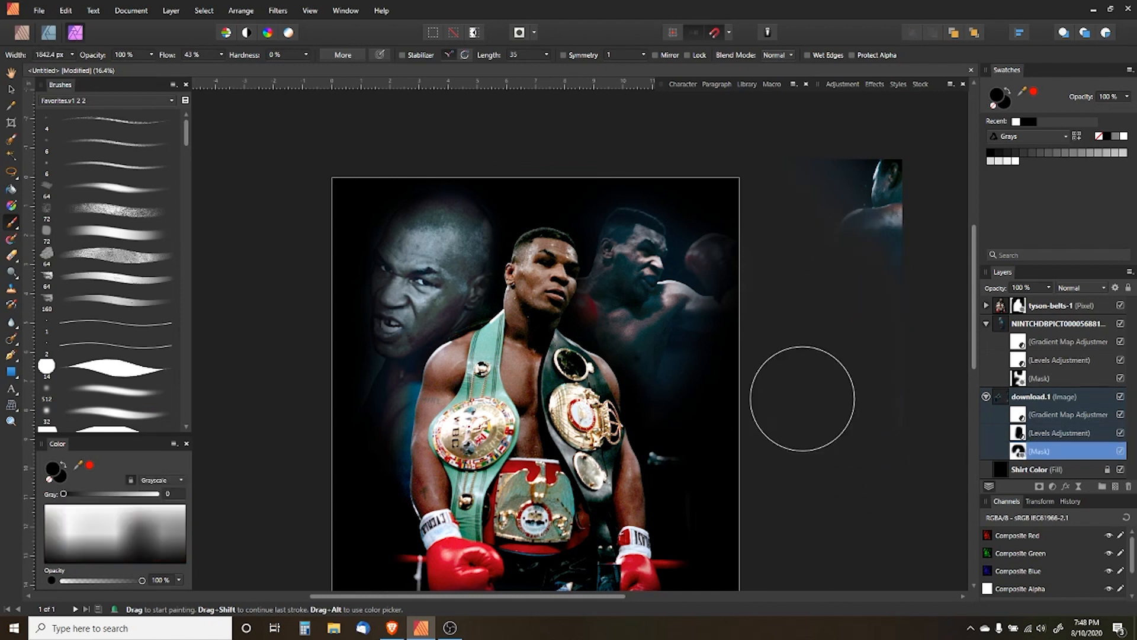
{"action": "mouse_move", "coordinate": [774, 448]}
{"action": "left_mouse_down"}
{"action": "mouse_move", "coordinate": [863, 335]}
{"action": "mouse_move", "coordinate": [892, 401]}
{"action": "mouse_move", "coordinate": [907, 161]}
{"action": "mouse_move", "coordinate": [823, 221]}
{"action": "mouse_move", "coordinate": [834, 254]}
{"action": "mouse_move", "coordinate": [820, 148]}
{"action": "left_mouse_up"}
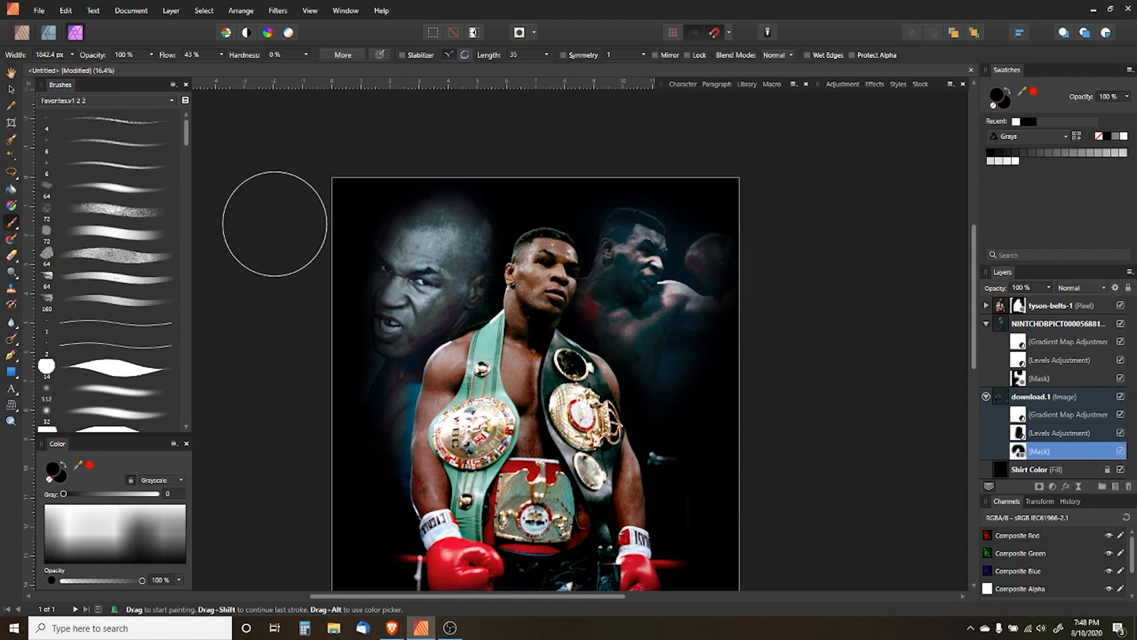
{"action": "left_click", "coordinate": [12, 90]}
{"action": "left_click", "coordinate": [427, 172]}
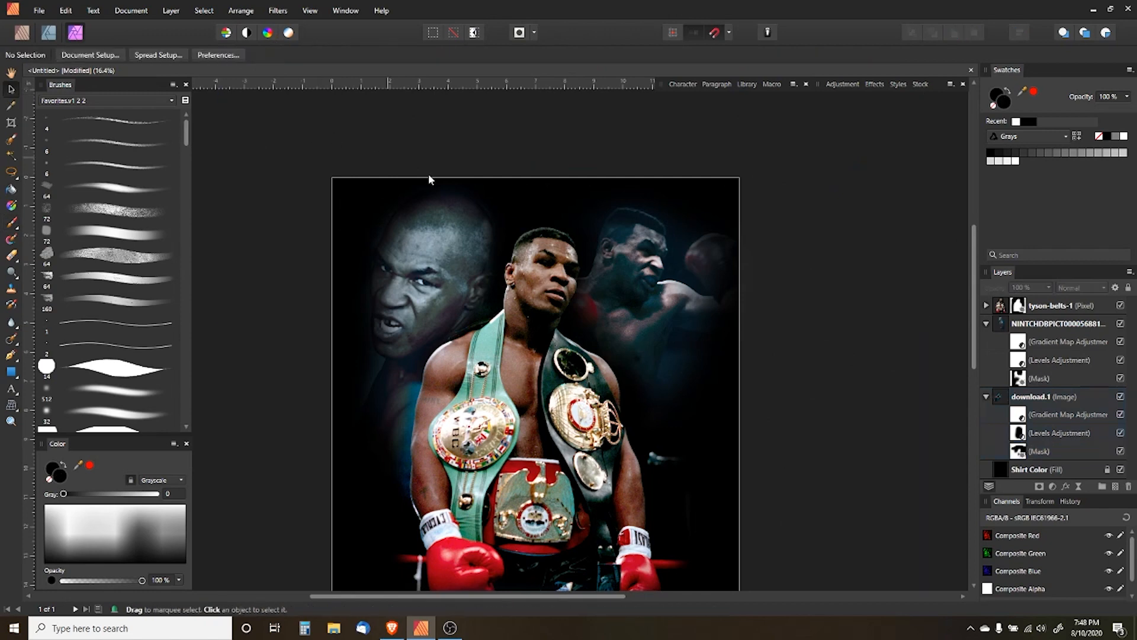
{"action": "scroll", "coordinate": [589, 241], "scroll_direction": "down", "scroll_amount": 3}
{"action": "scroll", "coordinate": [594, 283], "scroll_direction": "up", "scroll_amount": 3}
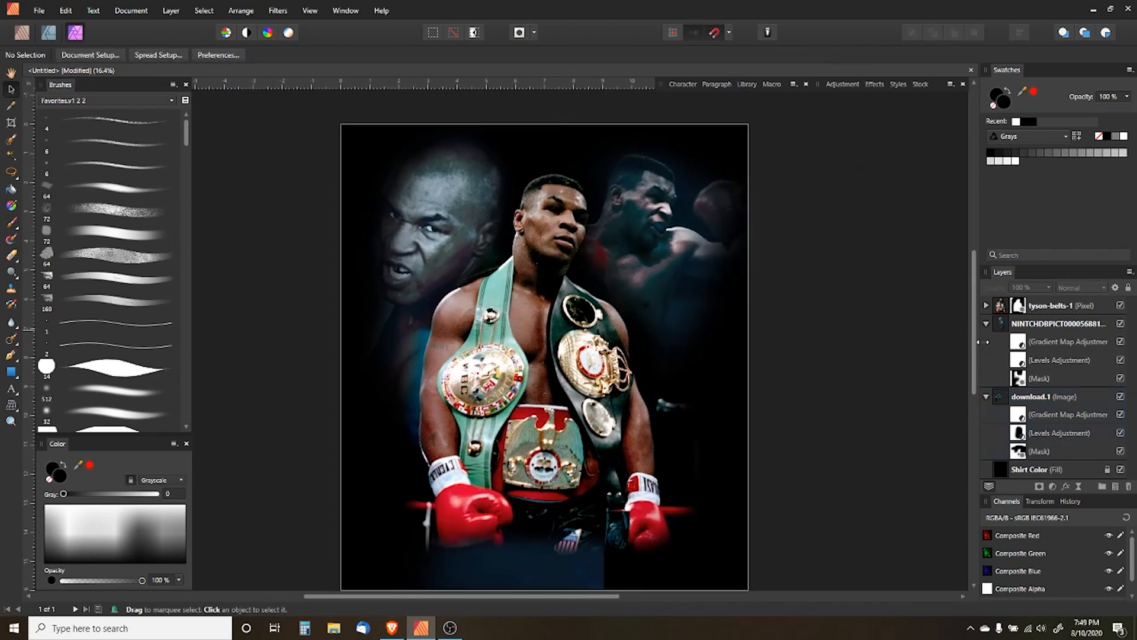
{"action": "left_click", "coordinate": [1034, 419]}
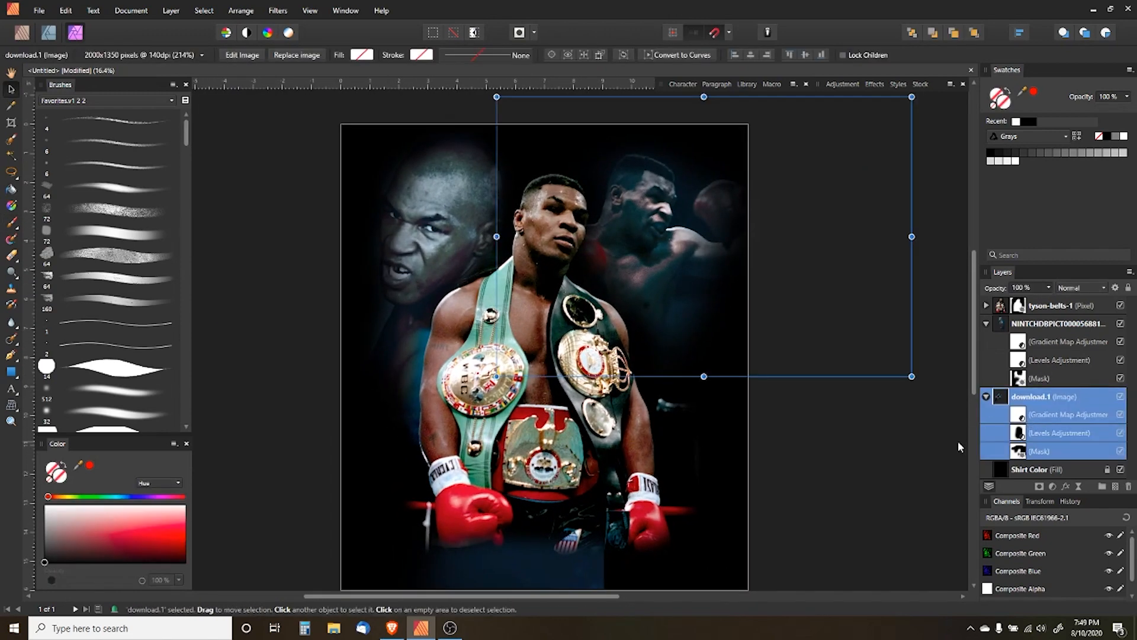
{"action": "left_click", "coordinate": [957, 441]}
{"action": "left_click_drag", "start_coordinate": [660, 270], "coordinate": [680, 287]}
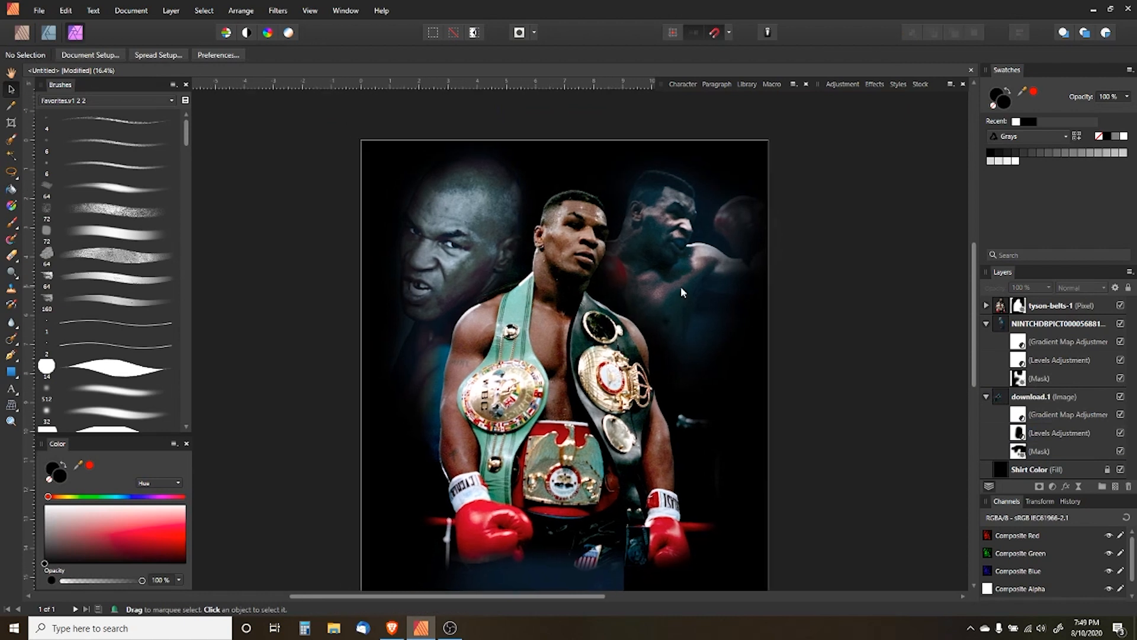
{"action": "left_click", "coordinate": [985, 396]}
{"action": "left_click", "coordinate": [986, 324]}
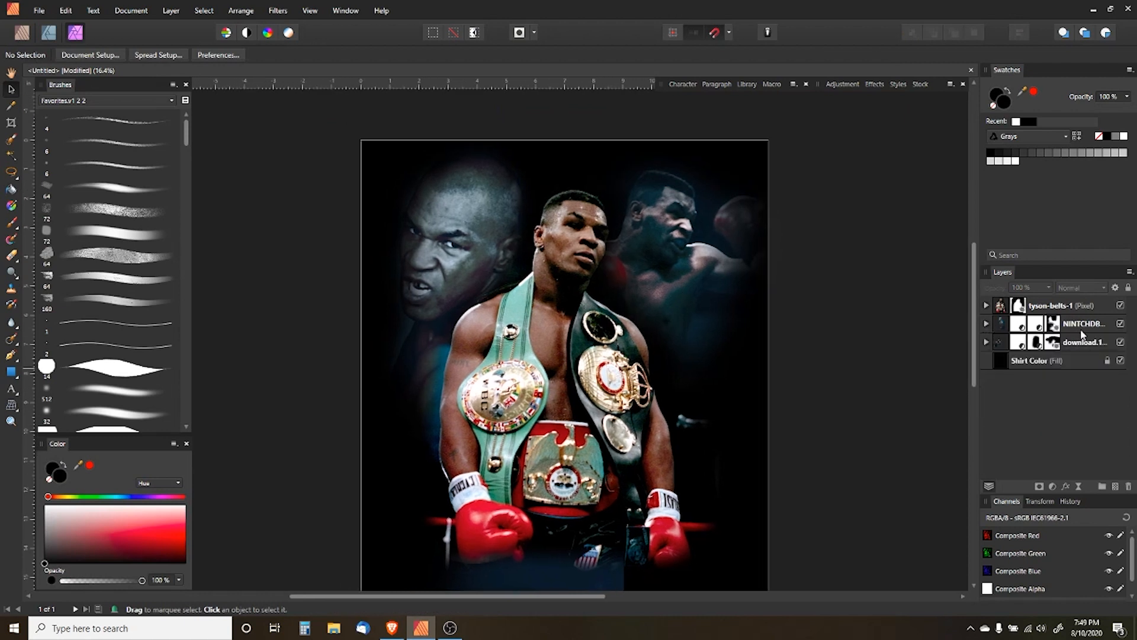
Paint away the leftover dark blue area along the canvas's bottom edge on the blue-toned face photo's mask
{"action": "left_click_drag", "start_coordinate": [784, 324], "coordinate": [758, 277]}
{"action": "left_click", "coordinate": [986, 342]}
{"action": "left_click_drag", "start_coordinate": [799, 378], "coordinate": [813, 318]}
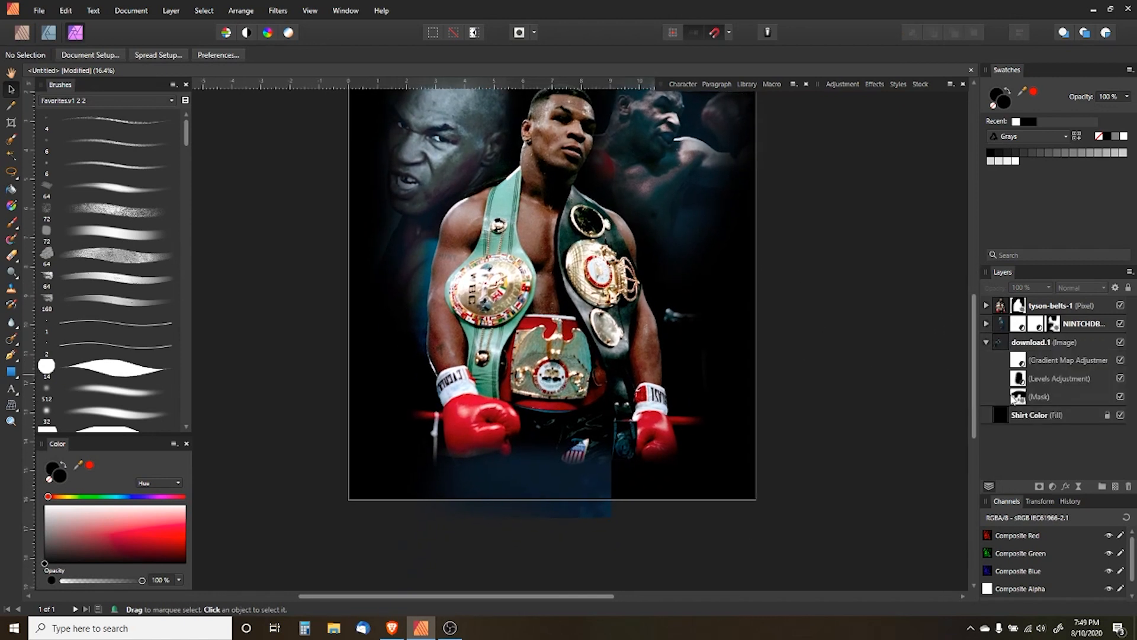
{"action": "left_click", "coordinate": [1020, 397]}
{"action": "key", "text": "b"}
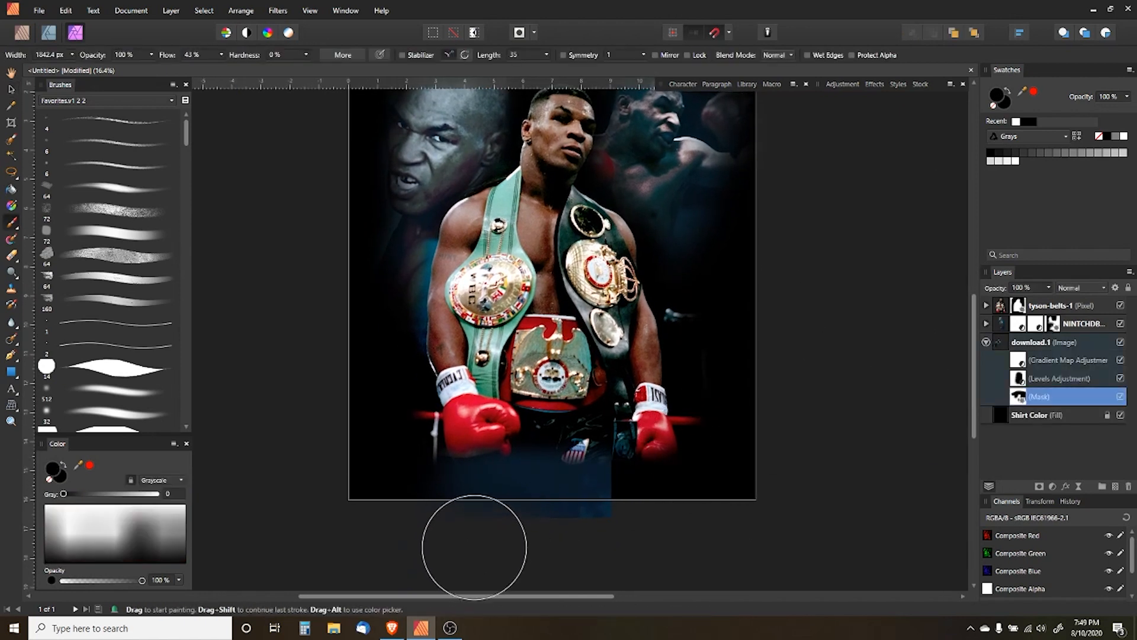
{"action": "left_click", "coordinate": [1050, 326]}
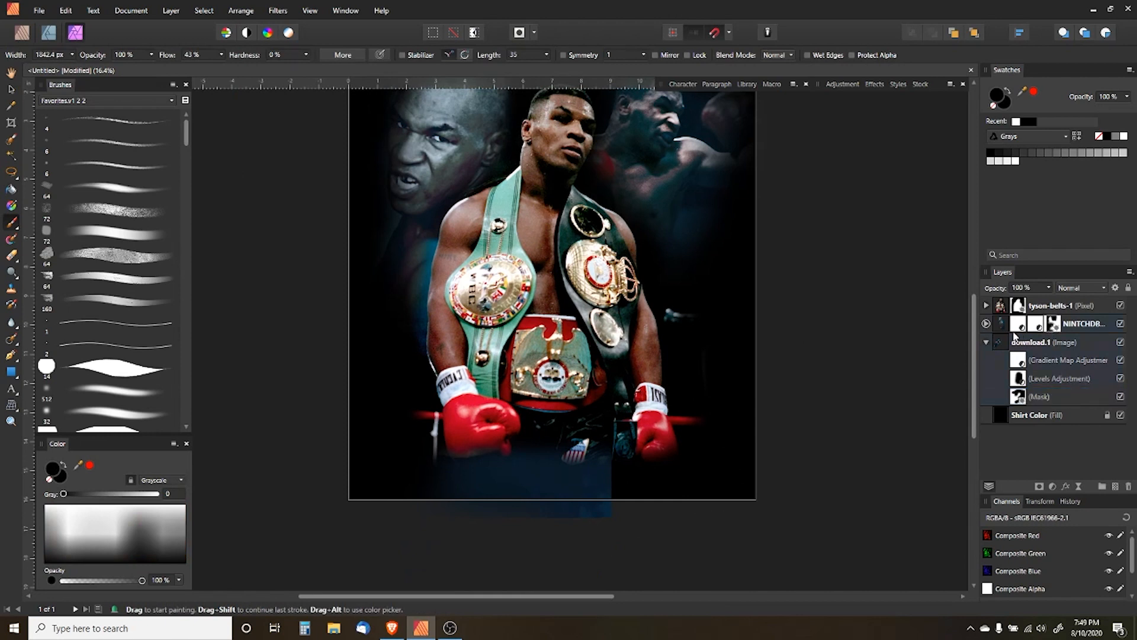
{"action": "left_click", "coordinate": [986, 323]}
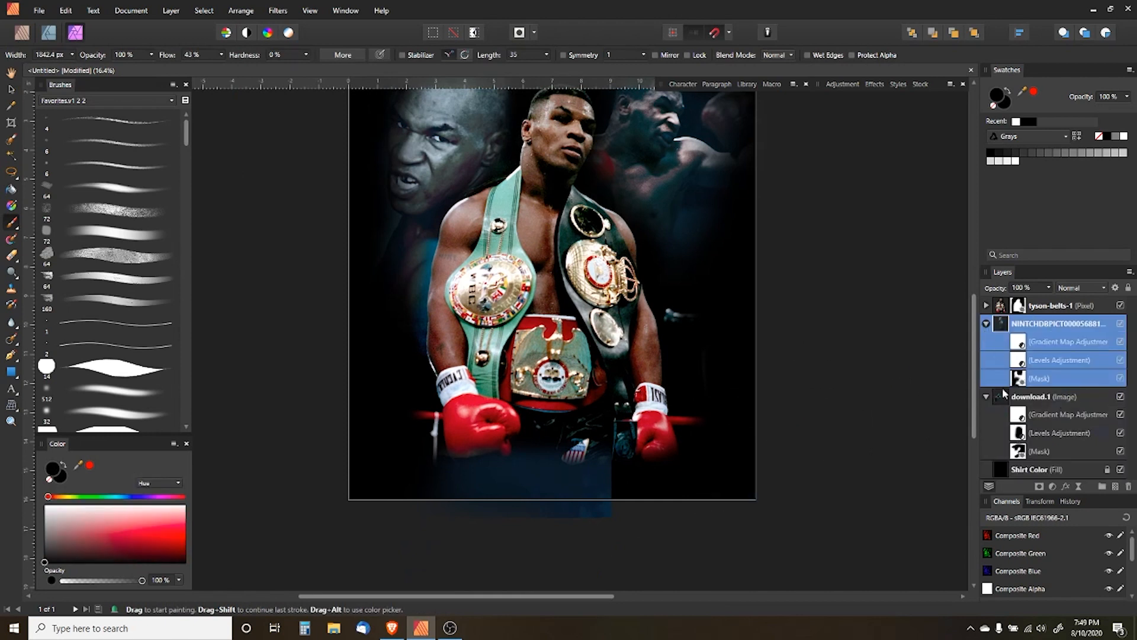
{"action": "left_click", "coordinate": [1017, 379]}
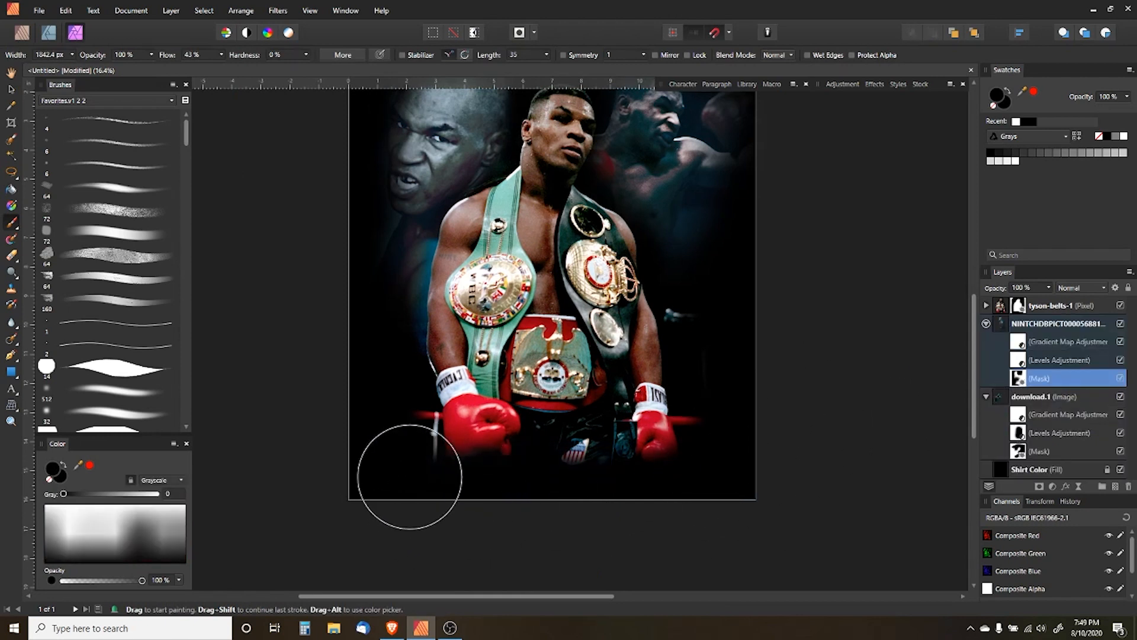
{"action": "mouse_move", "coordinate": [762, 357]}
{"action": "left_mouse_down"}
{"action": "mouse_move", "coordinate": [767, 422]}
{"action": "mouse_move", "coordinate": [742, 449]}
{"action": "left_mouse_up"}
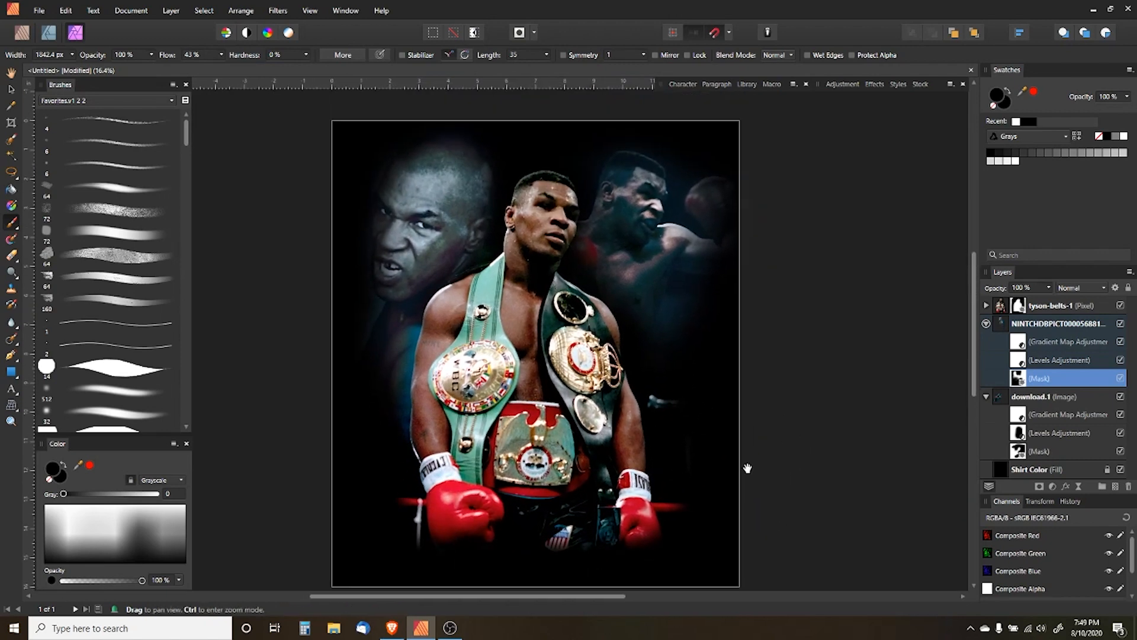
Collapse the blue-toned face photo and download.1 layers and group them together
{"action": "left_click", "coordinate": [10, 92]}
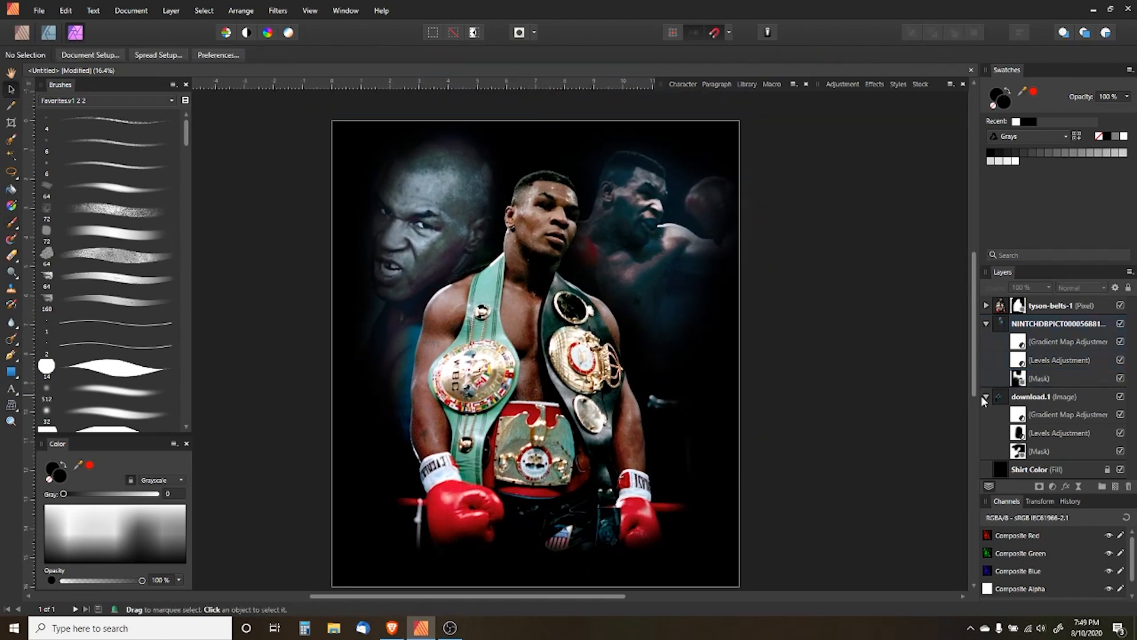
{"action": "left_click", "coordinate": [983, 397]}
{"action": "left_click", "coordinate": [986, 396]}
{"action": "left_click", "coordinate": [985, 323]}
{"action": "left_click", "coordinate": [1060, 323]}
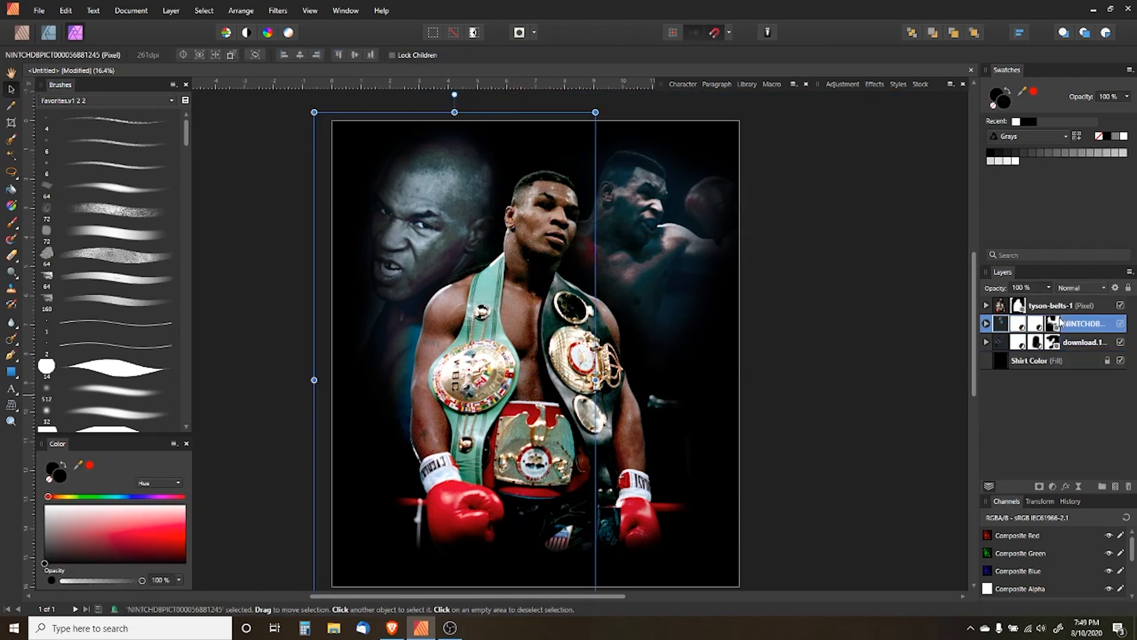
{"action": "left_click", "coordinate": [1077, 343], "text": "shift"}
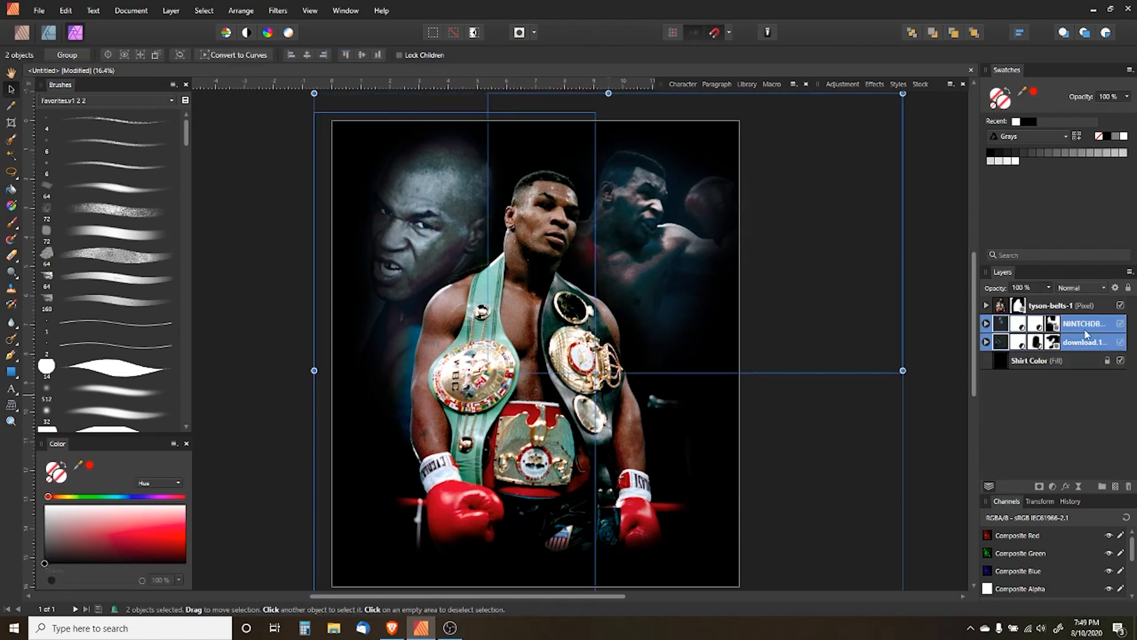
{"action": "key", "text": "ctrl+g"}
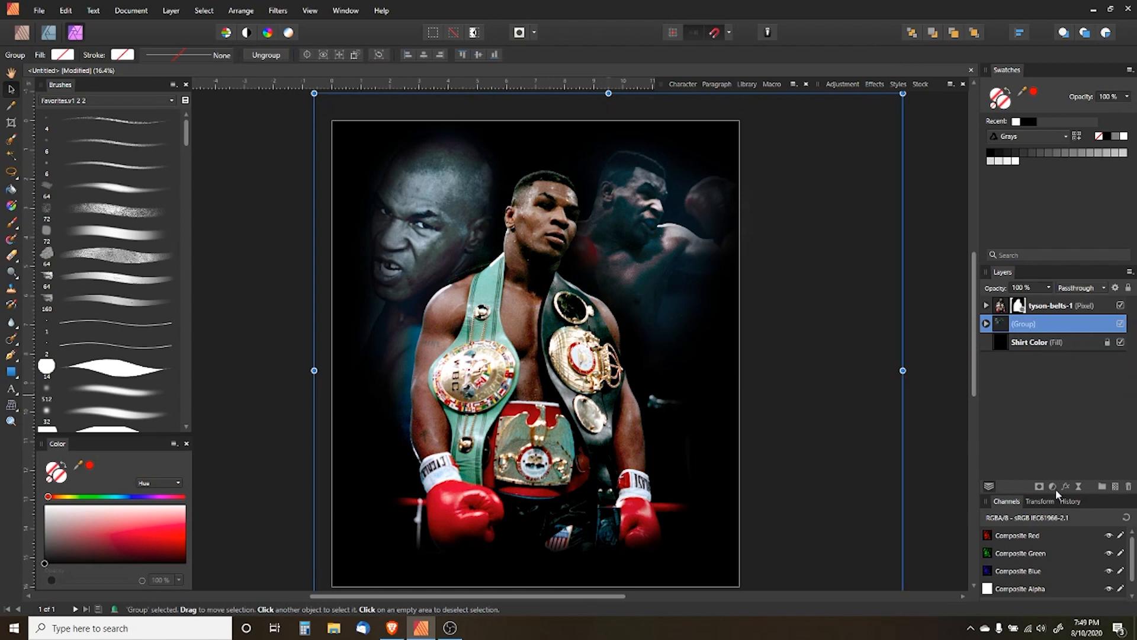
{"action": "left_click", "coordinate": [1054, 486]}
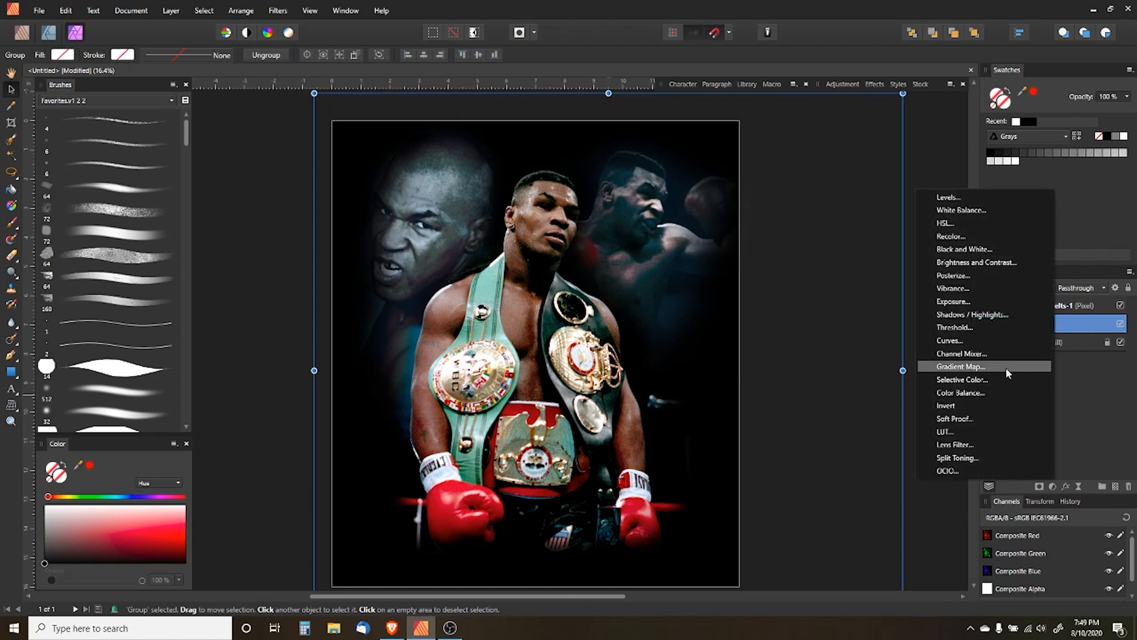
{"action": "left_click", "coordinate": [1006, 367]}
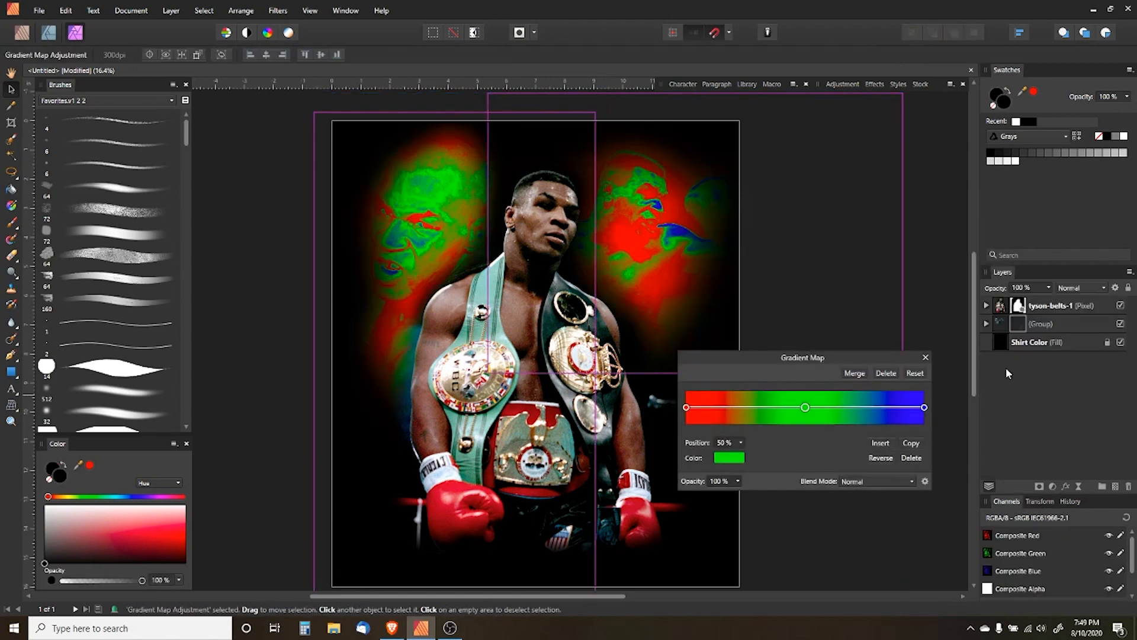
{"action": "left_click", "coordinate": [926, 357]}
{"action": "key", "text": "ctrl+z"}
Duplicate the face photo's Gradient Map adjustment and place the copy at the top of the photo group
{"action": "left_click", "coordinate": [986, 324]}
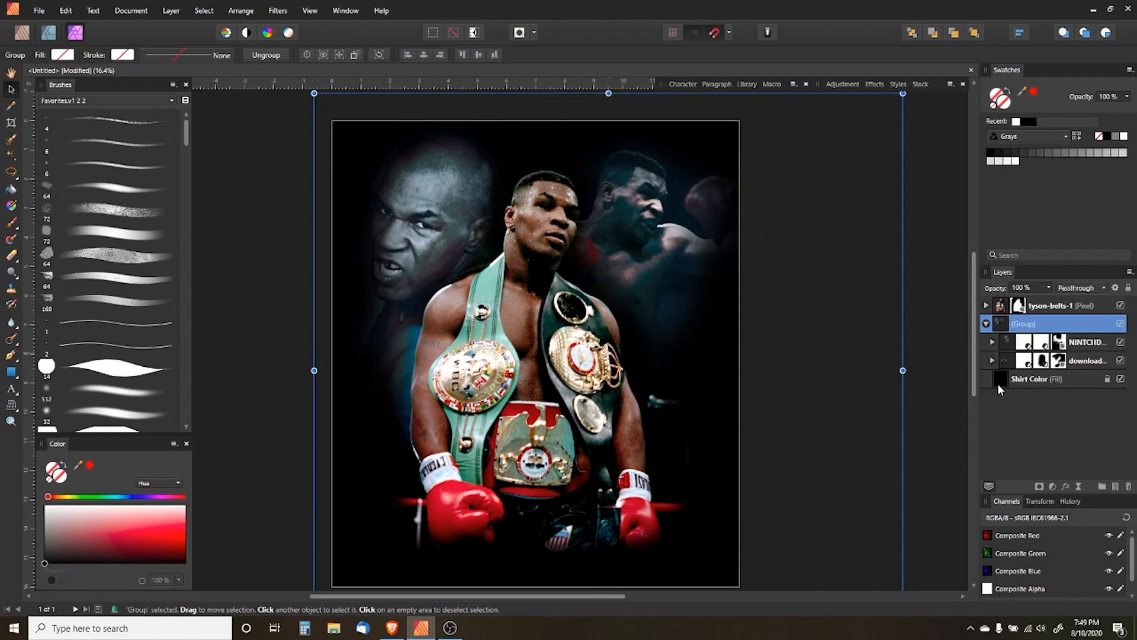
{"action": "left_click", "coordinate": [993, 346]}
{"action": "left_click", "coordinate": [991, 342]}
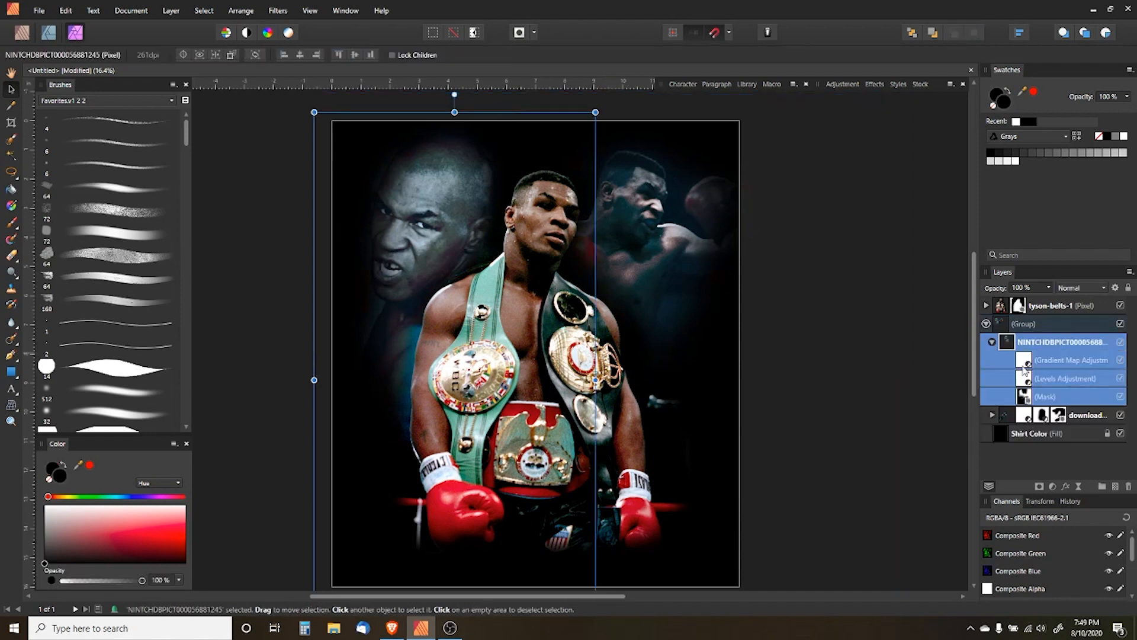
{"action": "left_click", "coordinate": [1023, 364]}
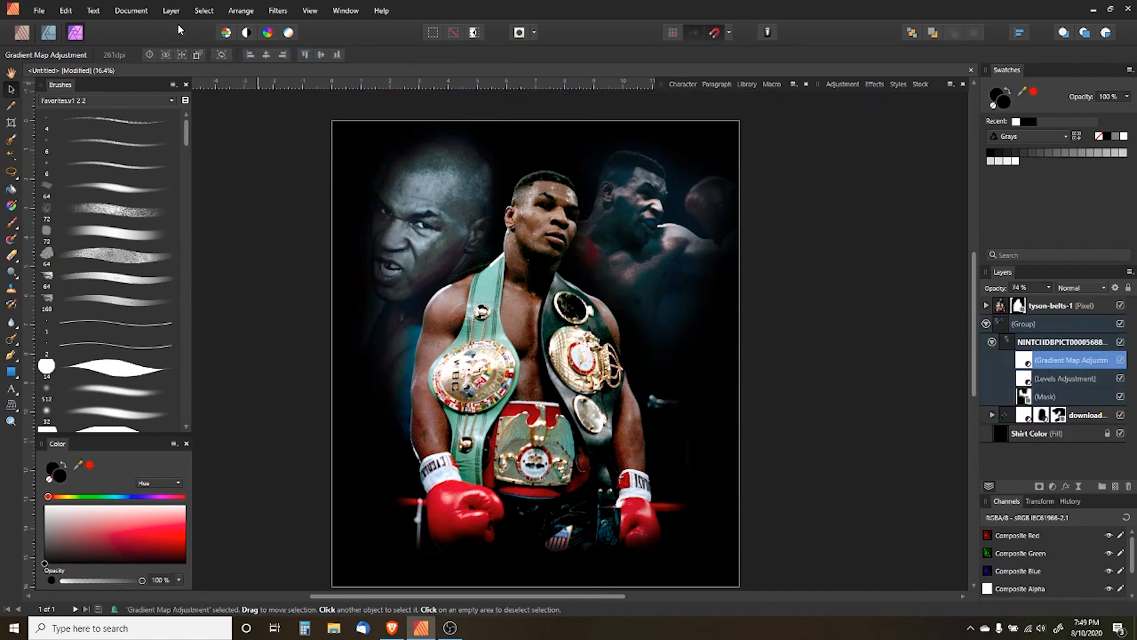
{"action": "left_click", "coordinate": [171, 10]}
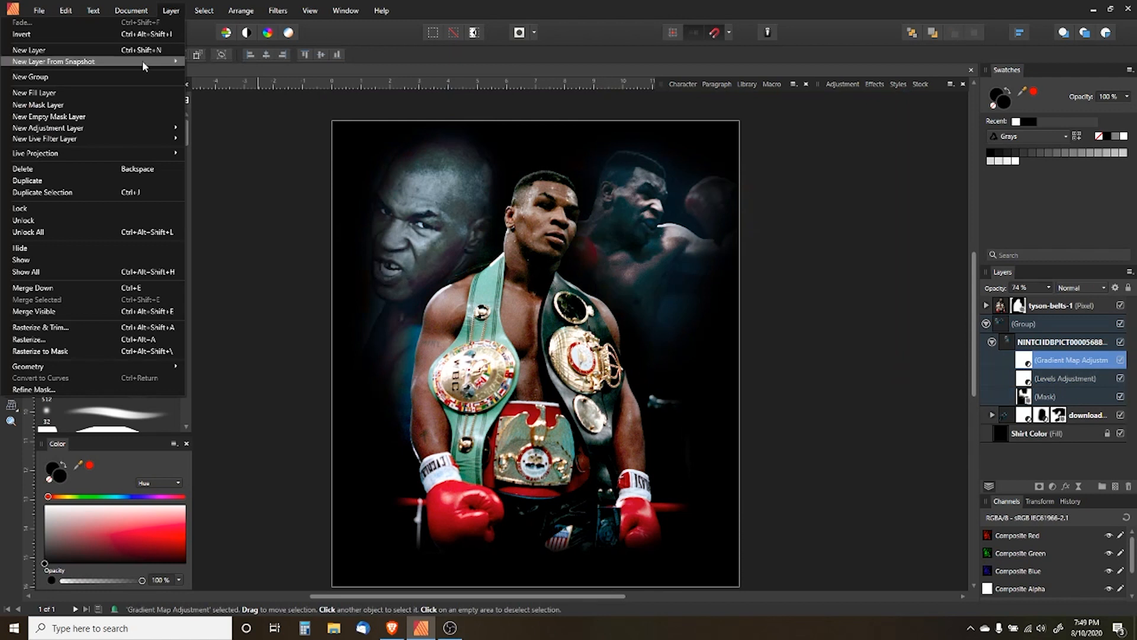
{"action": "left_click", "coordinate": [80, 180]}
{"action": "left_click_drag", "start_coordinate": [1026, 362], "coordinate": [1001, 348]}
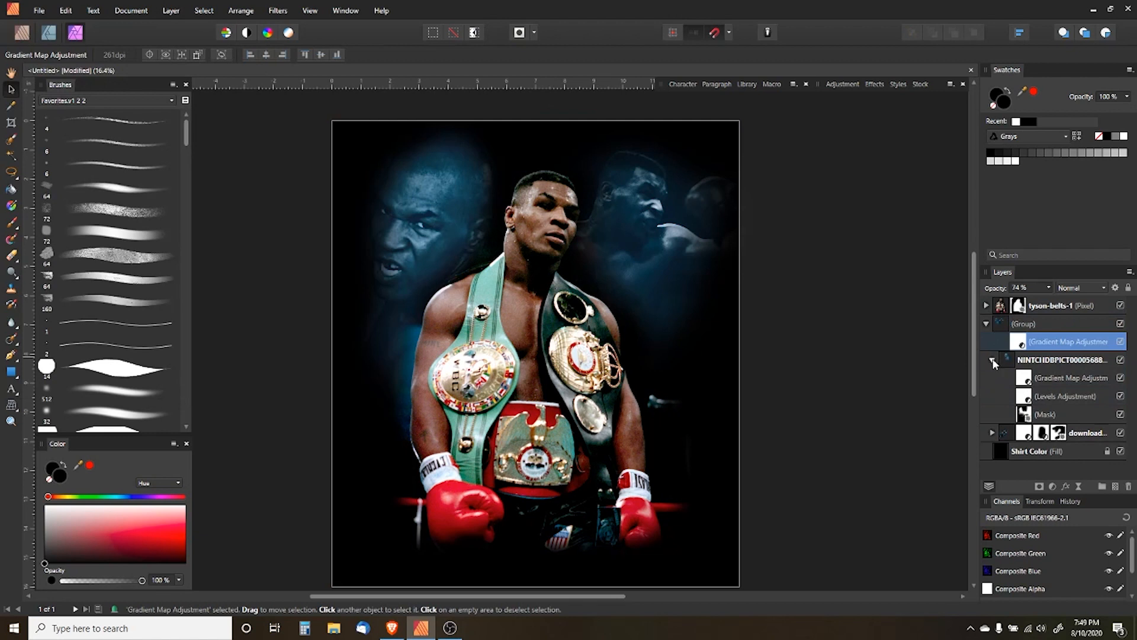
{"action": "left_click", "coordinate": [992, 359]}
Try the Lighter Color blend mode at 3% opacity on the group's Gradient Map copy
{"action": "left_click", "coordinate": [1081, 288]}
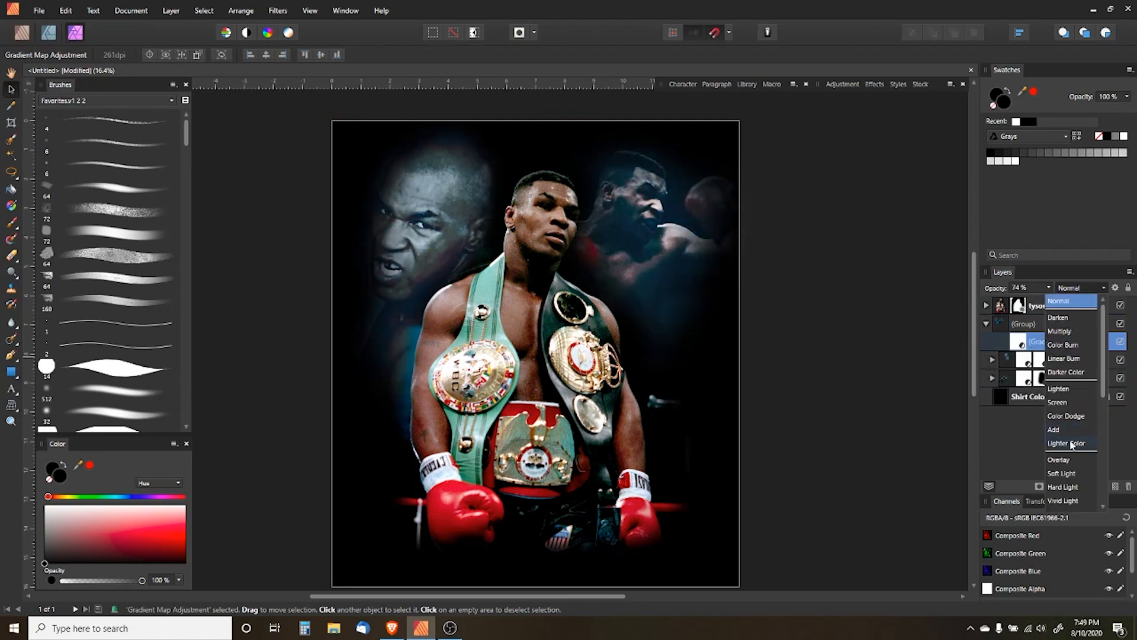
{"action": "left_click", "coordinate": [1072, 445]}
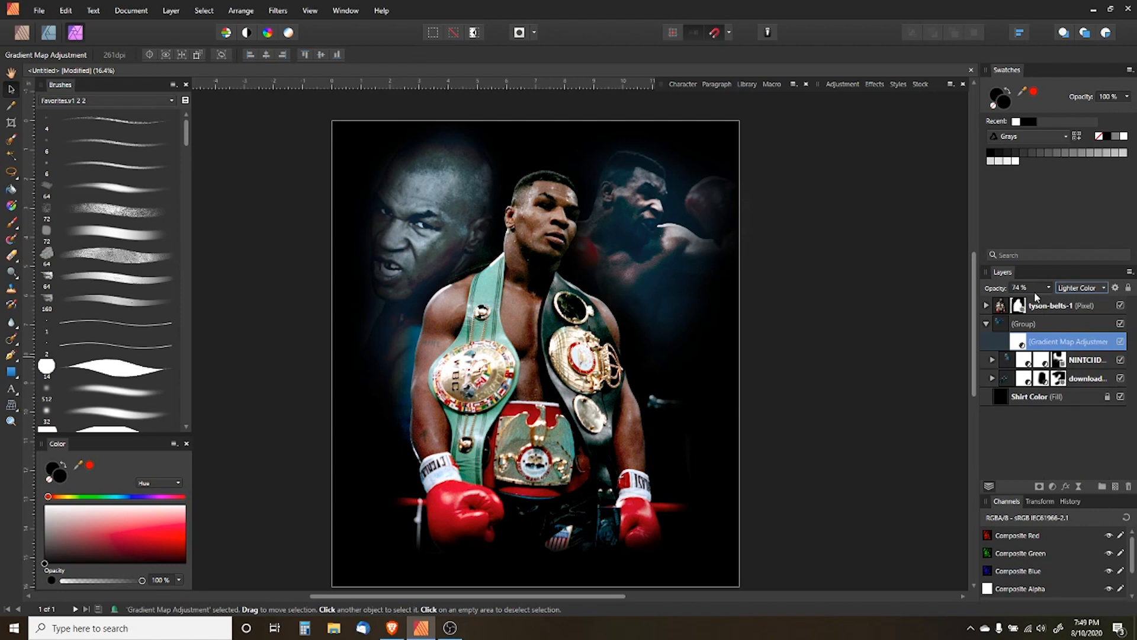
{"action": "left_click_drag", "start_coordinate": [1000, 289], "coordinate": [806, 306]}
Set the group's Gradient Map copy to the Color blend mode at 14% opacity and collapse the group
{"action": "left_click", "coordinate": [1081, 289]}
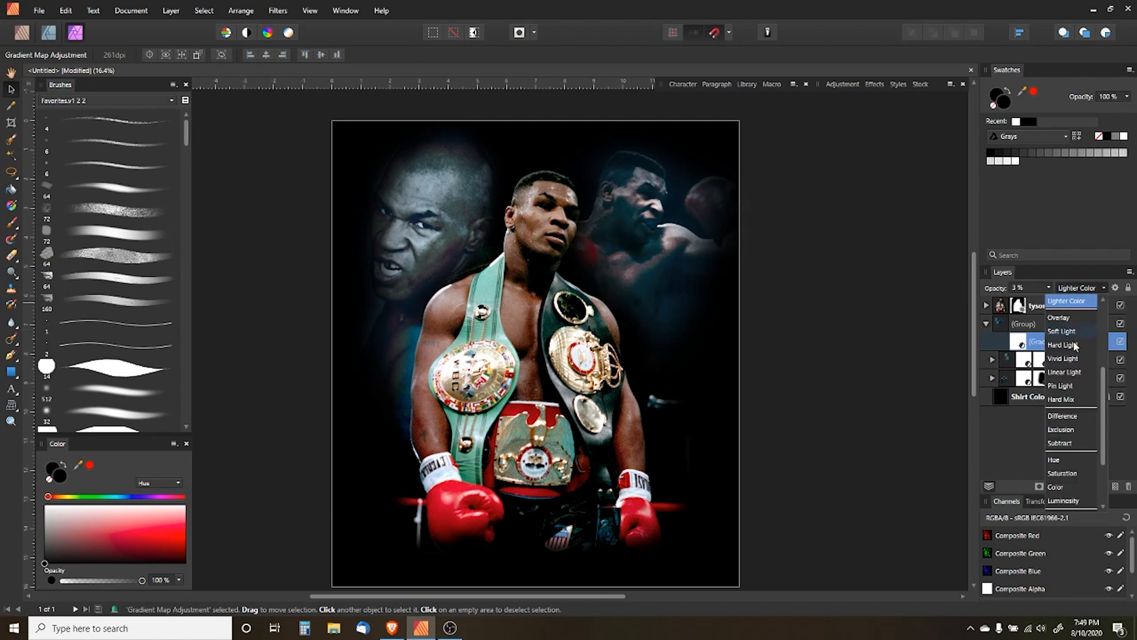
{"action": "left_click", "coordinate": [1056, 403]}
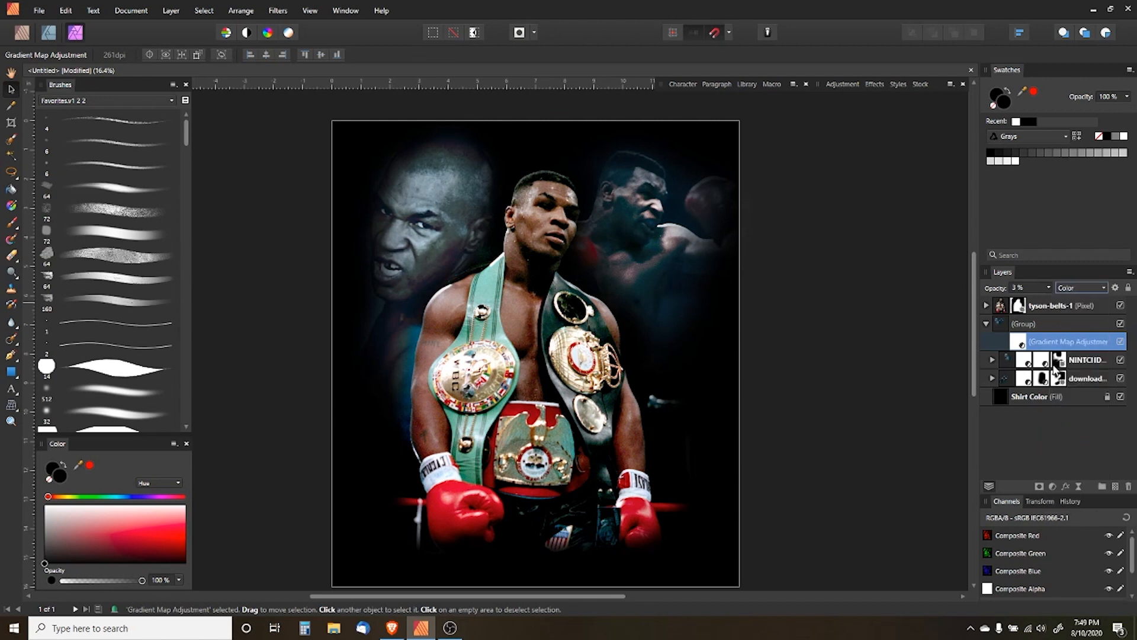
{"action": "left_click_drag", "start_coordinate": [993, 290], "coordinate": [1136, 289]}
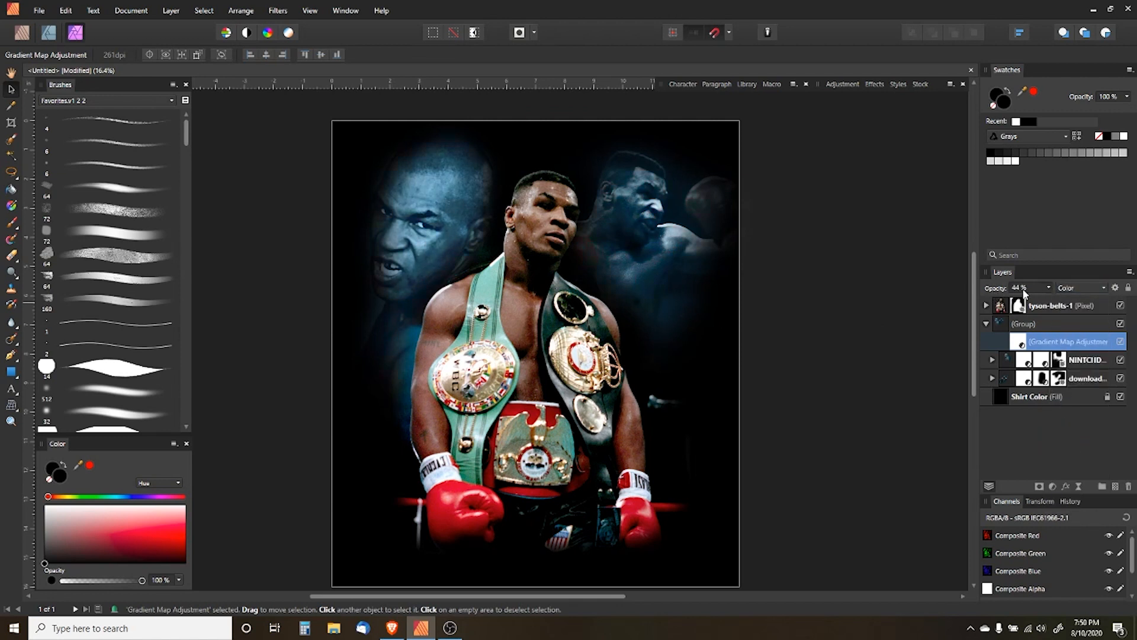
{"action": "left_click_drag", "start_coordinate": [991, 292], "coordinate": [960, 290]}
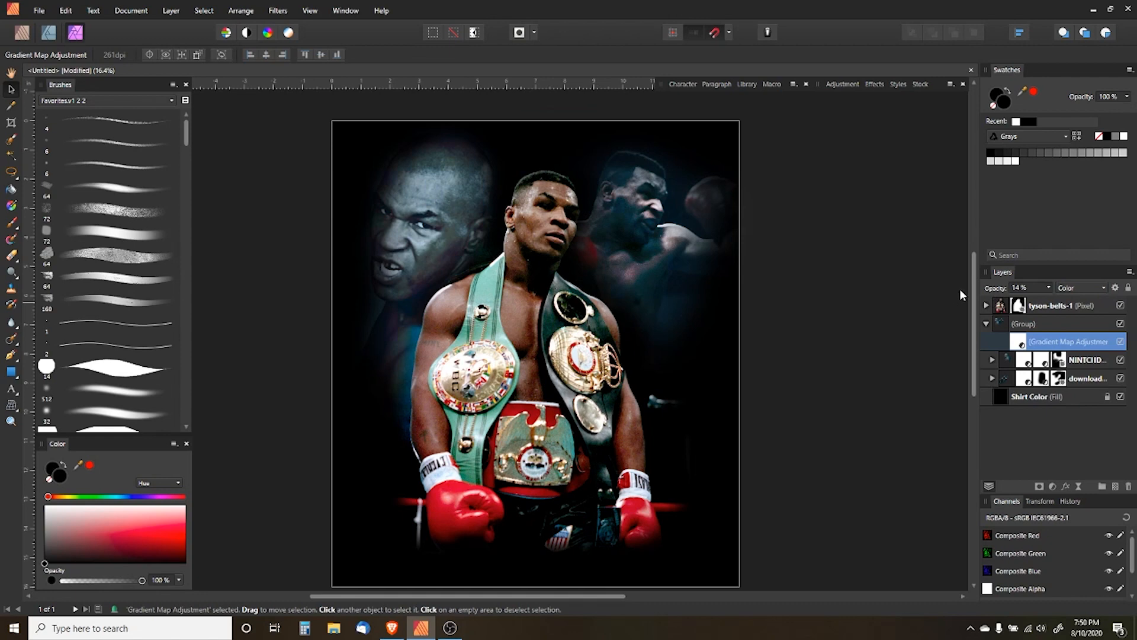
{"action": "left_click", "coordinate": [986, 324]}
Shift the tyson-belts-1 photo slightly left and down so it uncovers more of the punching photo
{"action": "scroll", "coordinate": [743, 325], "scroll_direction": "down", "scroll_amount": 1}
{"action": "scroll", "coordinate": [720, 319], "scroll_direction": "up", "scroll_amount": 1}
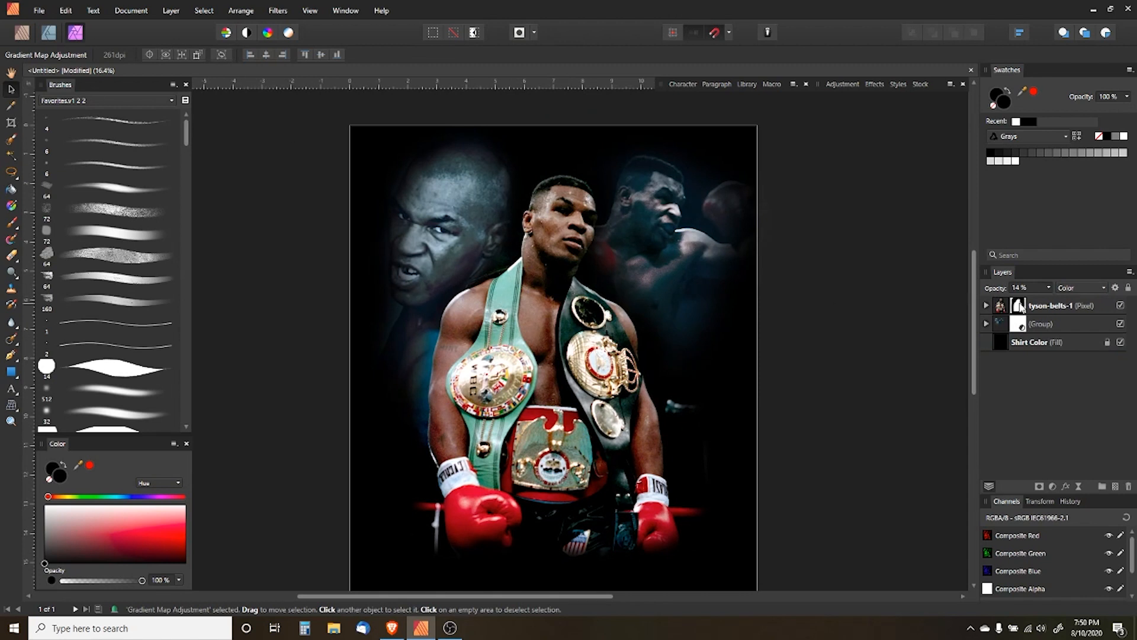
{"action": "left_click", "coordinate": [1037, 305]}
{"action": "left_click_drag", "start_coordinate": [643, 332], "coordinate": [615, 342]}
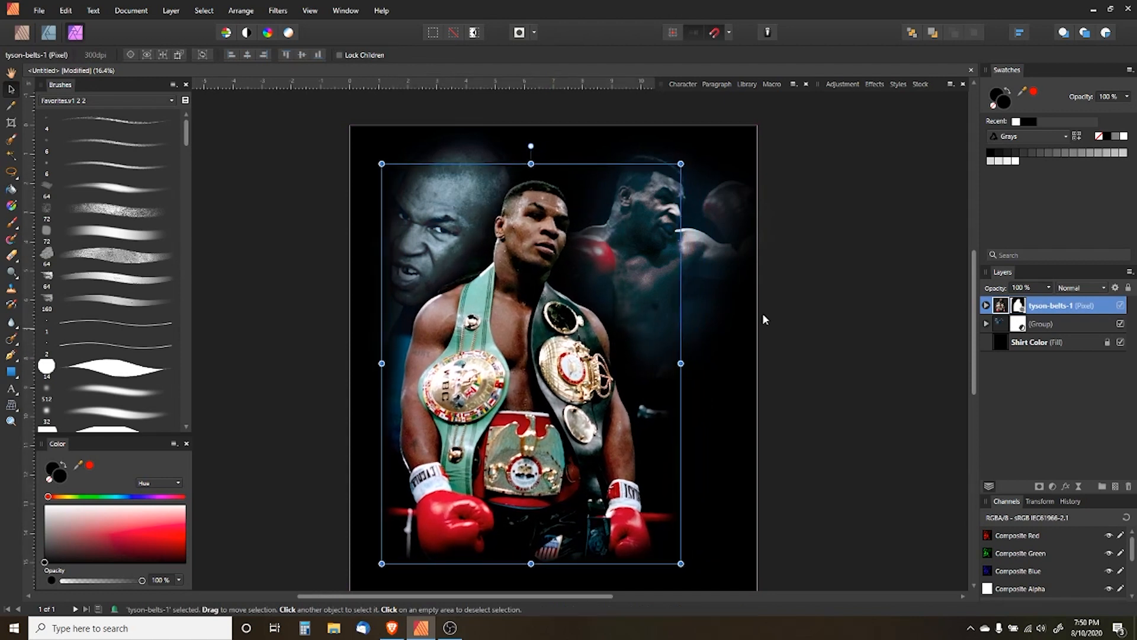
Paint out the blue glow beside the boxer's left-hand arm on the tyson-belts-1 mask with a 961.8 px soft brush at 11% flow
{"action": "left_click", "coordinate": [1019, 305]}
{"action": "key", "text": "b"}
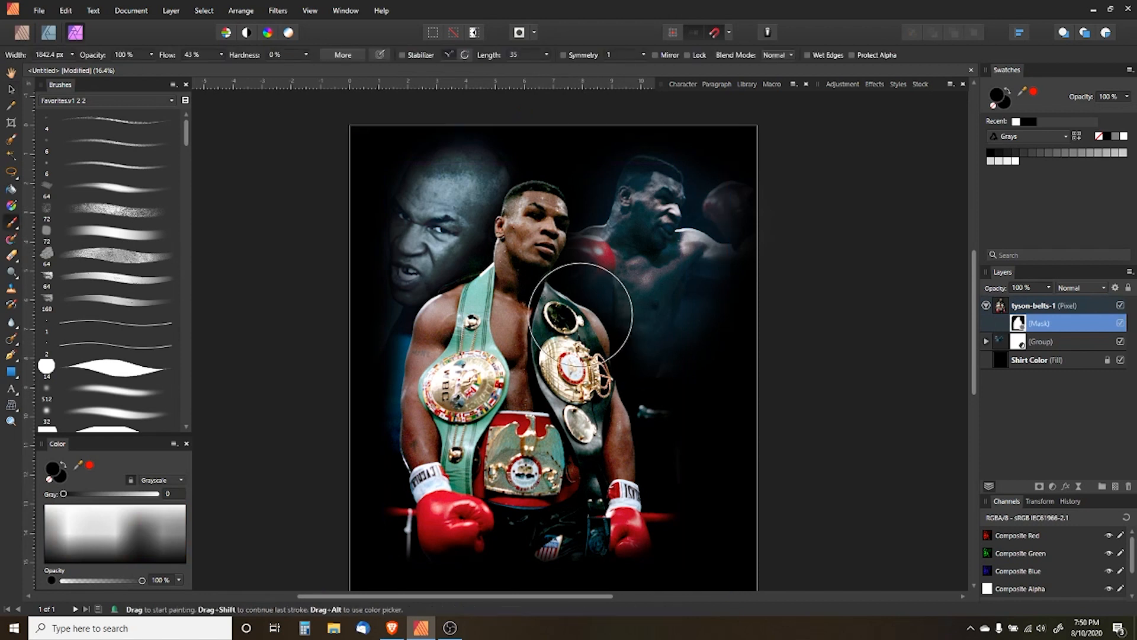
{"action": "key", "text": "bracketleft"}
{"action": "key", "text": "bracketleft"}
{"action": "key", "text": "bracketleft"}
{"action": "key", "text": "bracketleft"}
{"action": "key", "text": "bracketleft"}
{"action": "key", "text": "bracketleft"}
{"action": "key", "text": "bracketleft"}
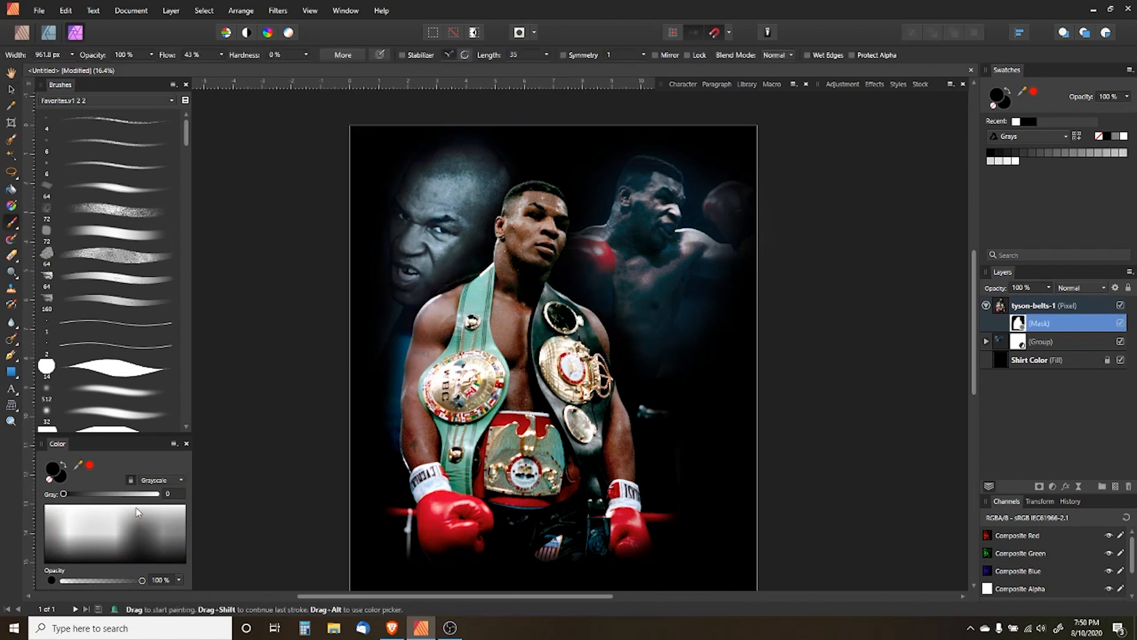
{"action": "left_click_drag", "start_coordinate": [136, 510], "coordinate": [13, 586]}
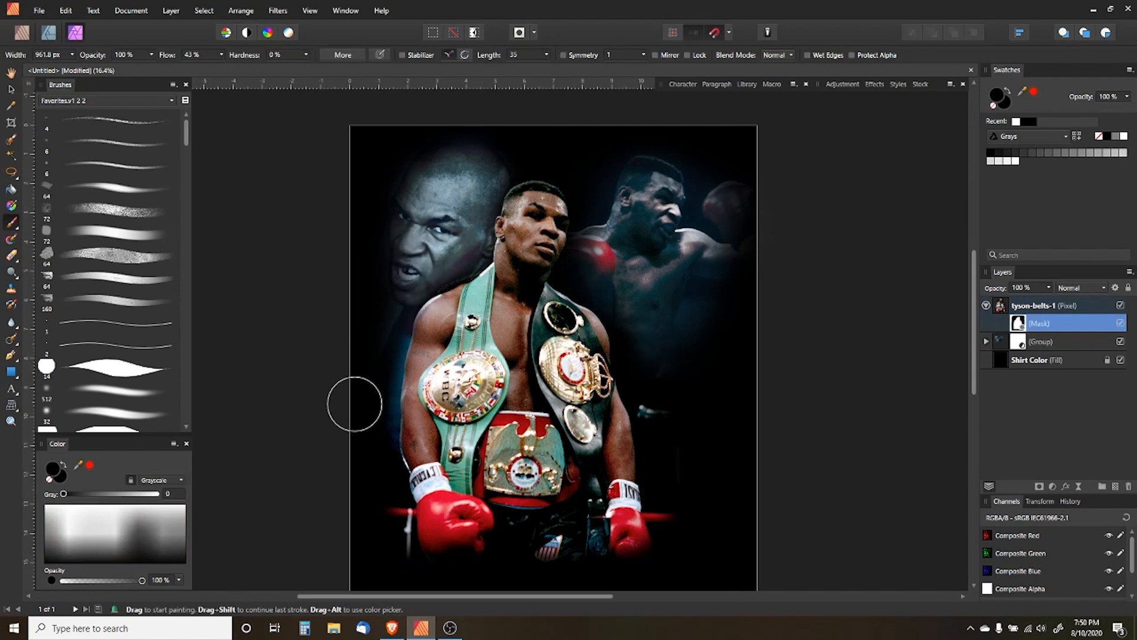
{"action": "key", "text": "ctrl+z"}
{"action": "left_click_drag", "start_coordinate": [141, 59], "coordinate": [143, 59]}
{"action": "left_click_drag", "start_coordinate": [383, 324], "coordinate": [358, 412]}
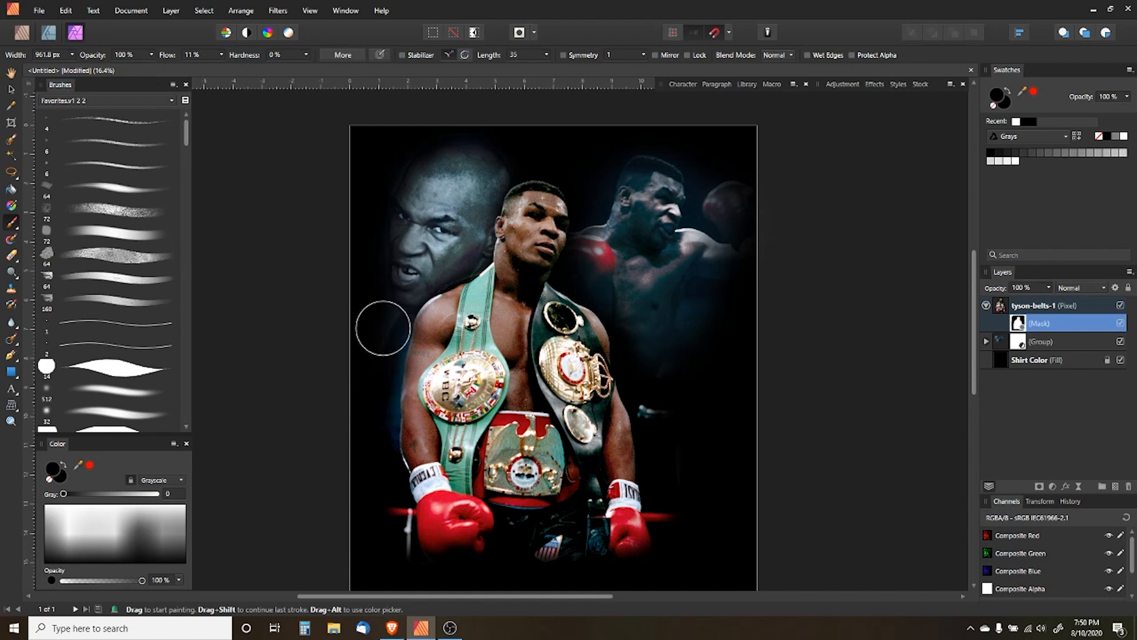
{"action": "mouse_move", "coordinate": [386, 325]}
{"action": "left_mouse_down"}
{"action": "mouse_move", "coordinate": [369, 432]}
{"action": "mouse_move", "coordinate": [372, 422]}
{"action": "left_mouse_up"}
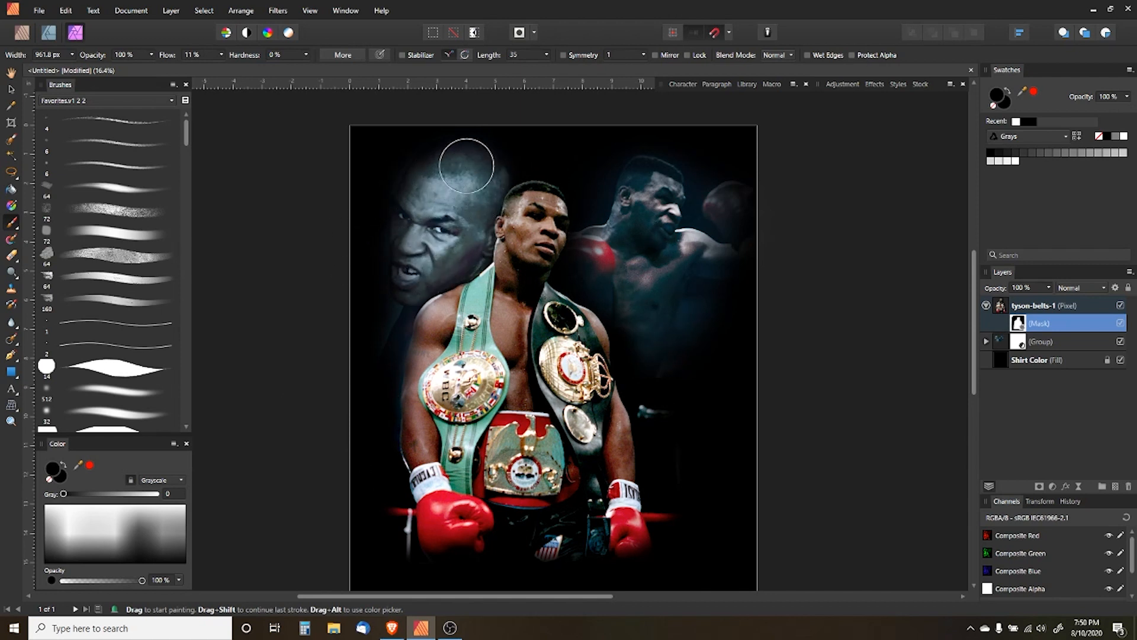
{"action": "left_click", "coordinate": [11, 89]}
{"action": "left_click", "coordinate": [825, 295]}
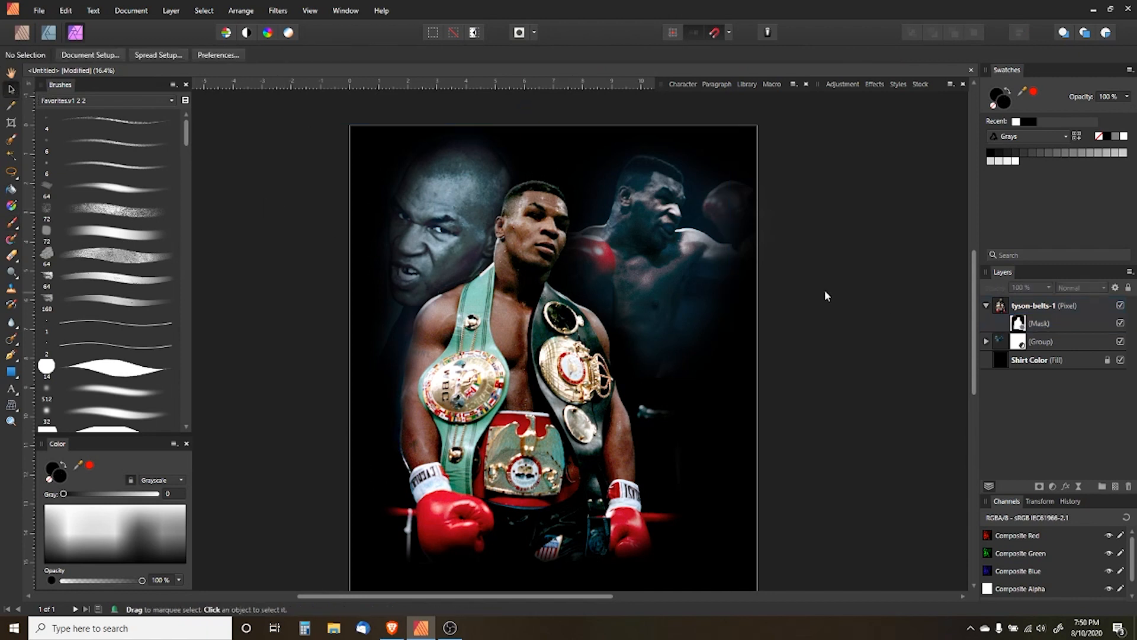
Fade the leftover background beside the boxer's right-hand arm on the tyson-belts-1 mask, then collapse and deselect the layer
{"action": "left_click", "coordinate": [1033, 323]}
{"action": "key", "text": "b"}
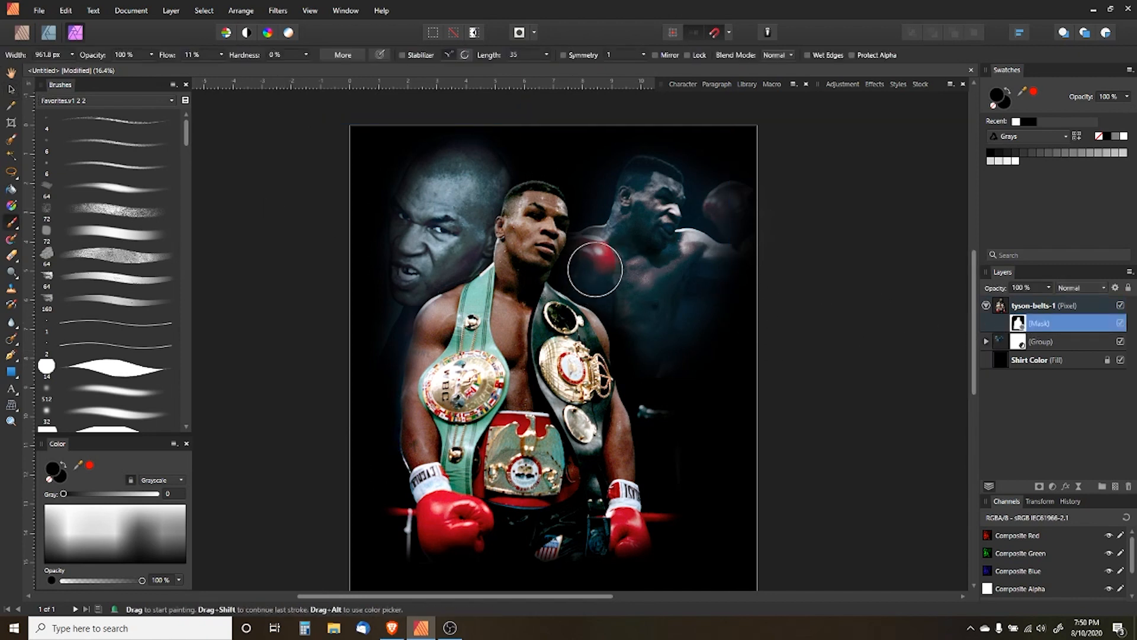
{"action": "mouse_move", "coordinate": [596, 270]}
{"action": "left_mouse_down"}
{"action": "mouse_move", "coordinate": [648, 321]}
{"action": "mouse_move", "coordinate": [671, 402]}
{"action": "mouse_move", "coordinate": [640, 322]}
{"action": "mouse_move", "coordinate": [638, 334]}
{"action": "mouse_move", "coordinate": [677, 424]}
{"action": "mouse_move", "coordinate": [674, 370]}
{"action": "mouse_move", "coordinate": [665, 398]}
{"action": "mouse_move", "coordinate": [677, 459]}
{"action": "mouse_move", "coordinate": [720, 445]}
{"action": "left_mouse_up"}
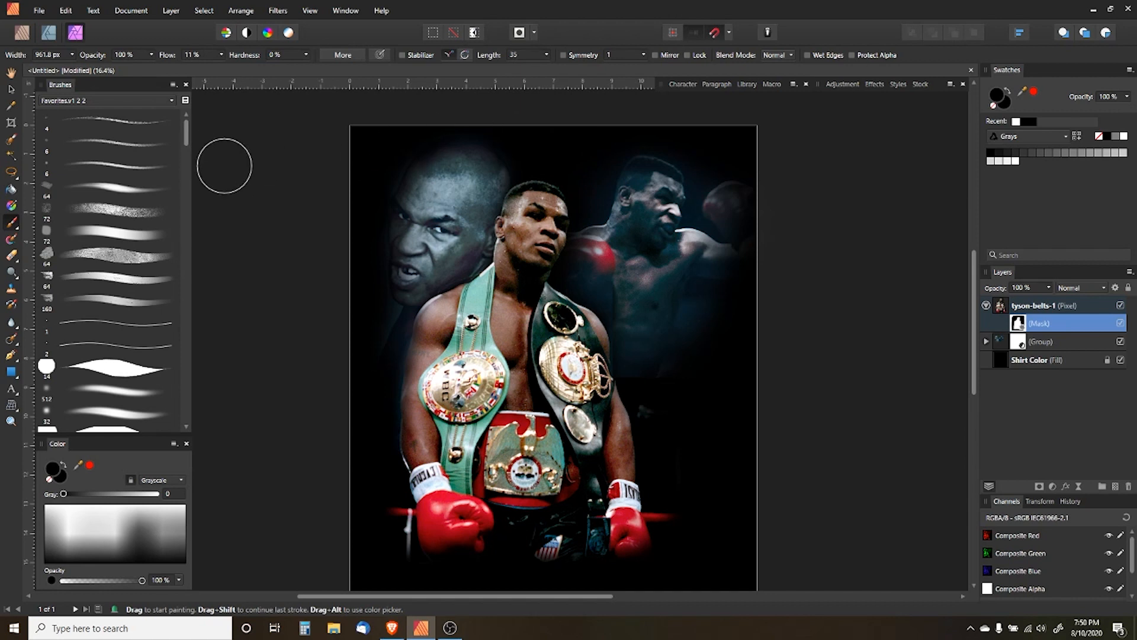
{"action": "left_click", "coordinate": [11, 89]}
{"action": "left_click", "coordinate": [296, 195]}
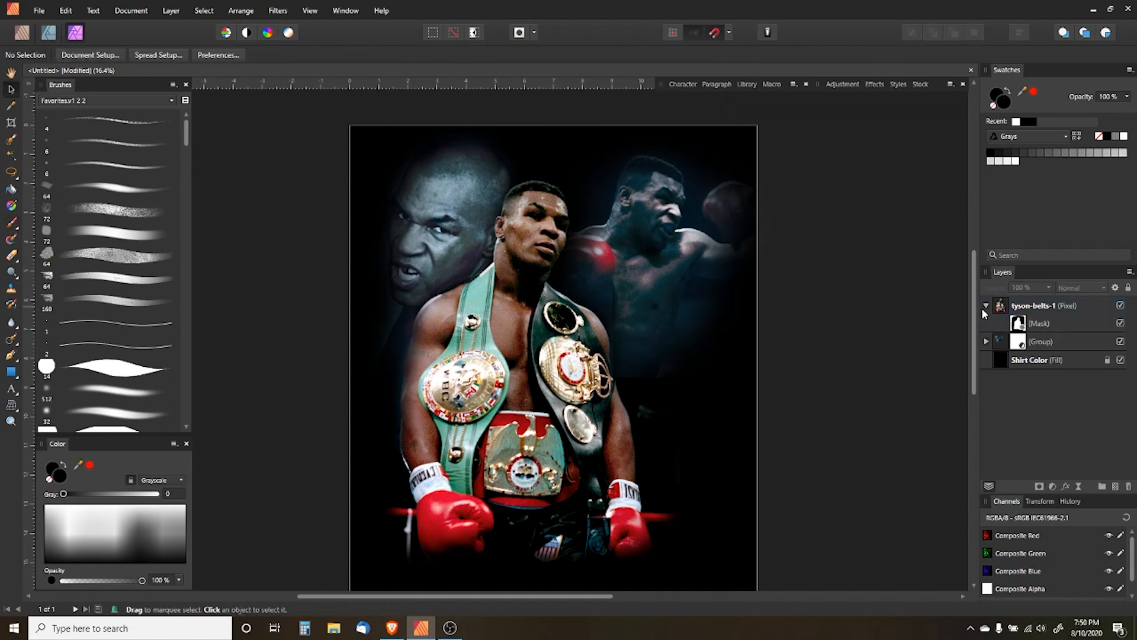
{"action": "left_click", "coordinate": [987, 305]}
{"action": "left_click", "coordinate": [1056, 323]}
{"action": "left_click", "coordinate": [1064, 307]}
{"action": "left_click", "coordinate": [925, 321]}
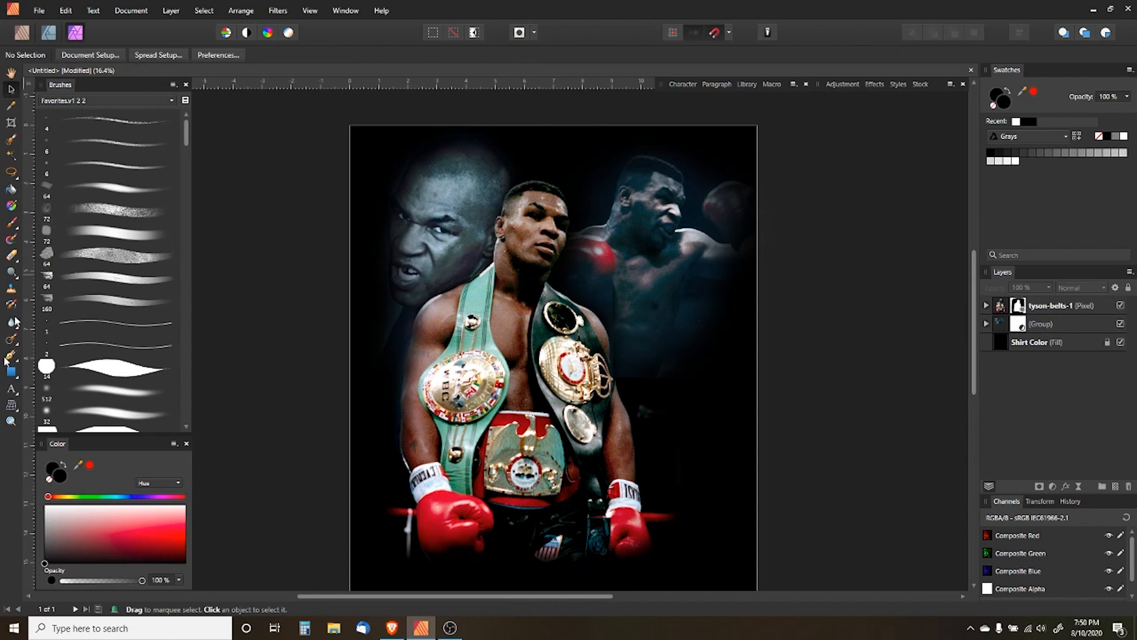
Add TYSON as white art text with one letter per line, enlarge it to 147.2 pt and move it up beside the main boxer
{"action": "left_click", "coordinate": [10, 390]}
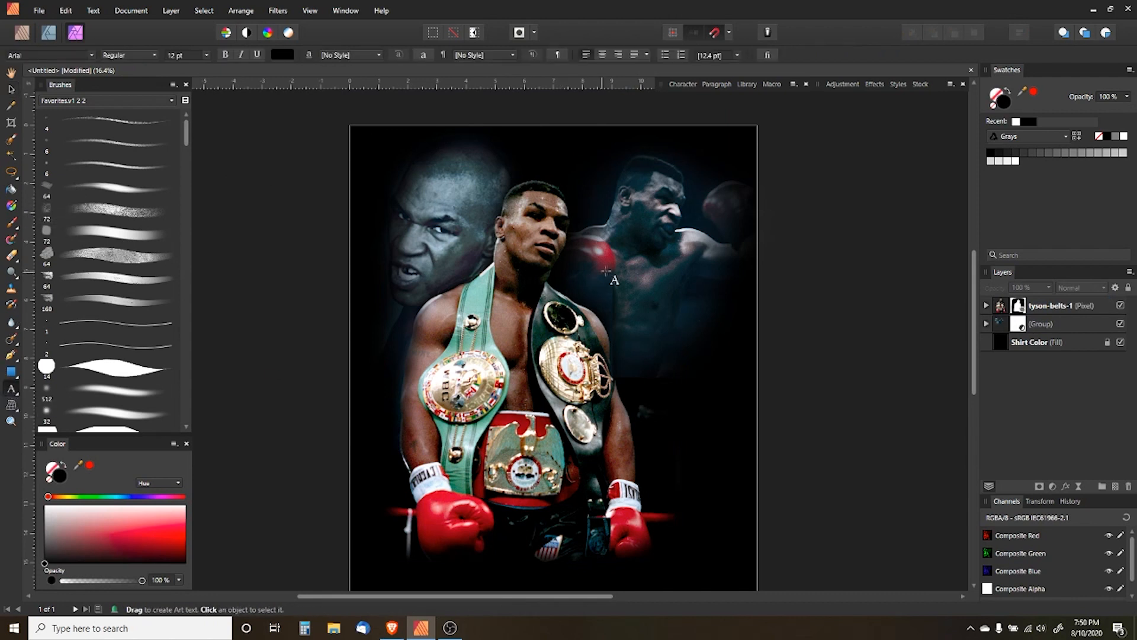
{"action": "left_click", "coordinate": [651, 237]}
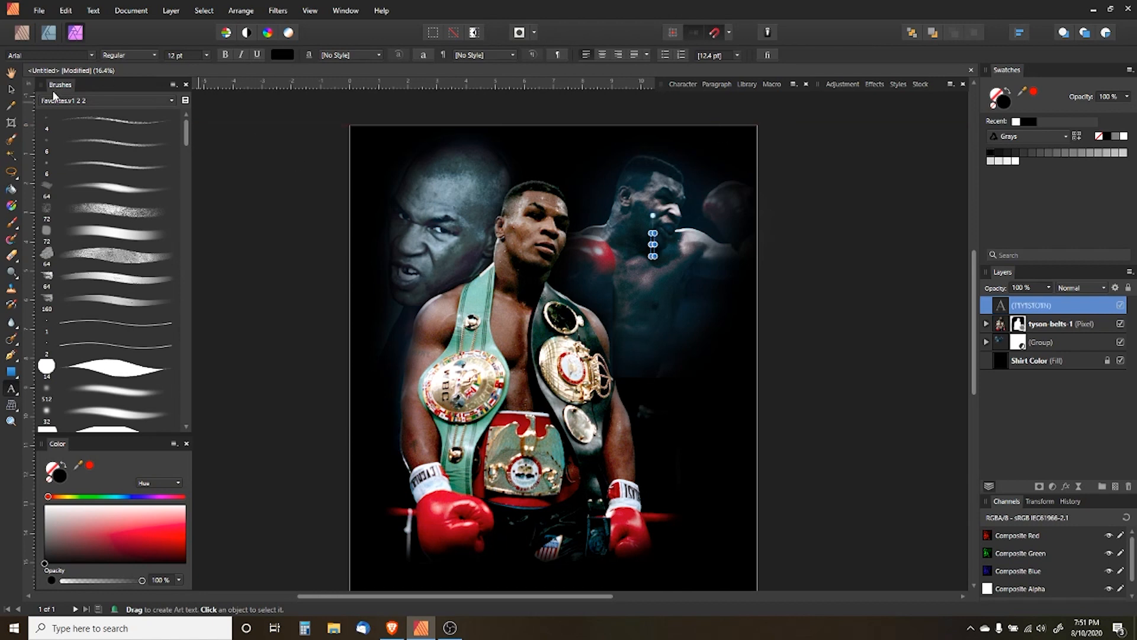
{"action": "left_click", "coordinate": [11, 90]}
{"action": "left_click_drag", "start_coordinate": [654, 256], "coordinate": [746, 514]}
{"action": "left_click", "coordinate": [1123, 140]}
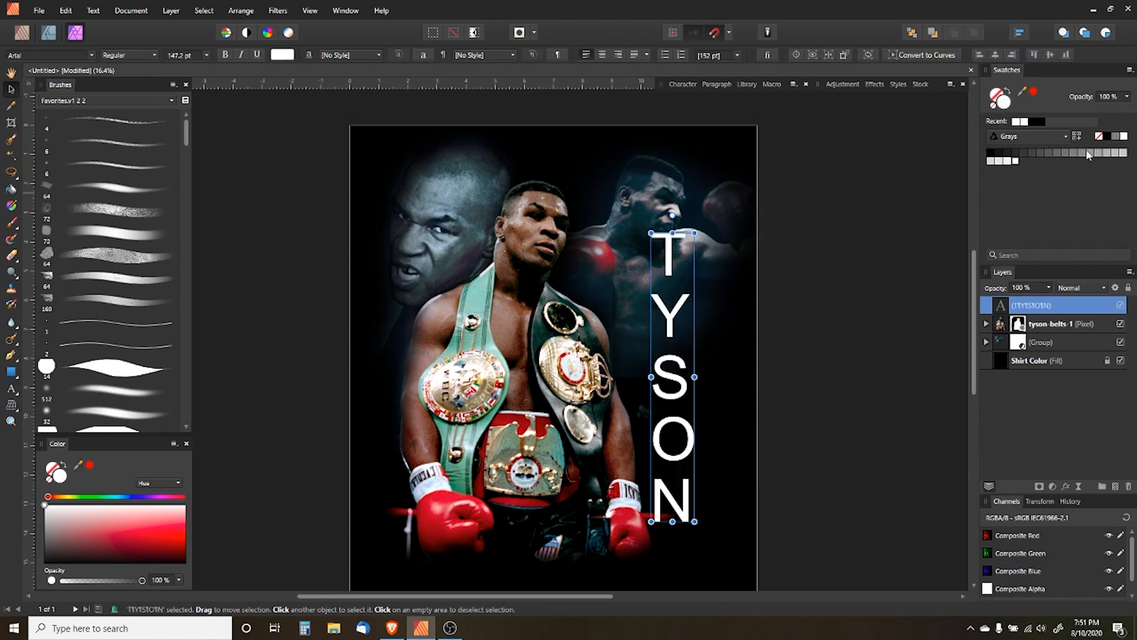
{"action": "left_click_drag", "start_coordinate": [661, 273], "coordinate": [671, 236]}
{"action": "left_click_drag", "start_coordinate": [616, 177], "coordinate": [468, 154]}
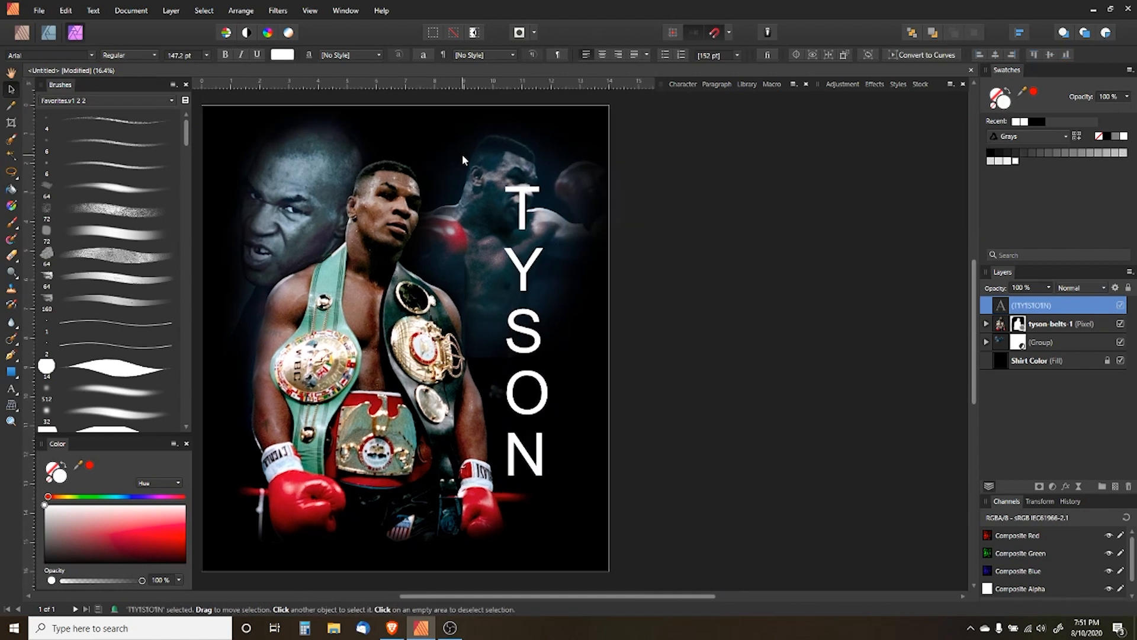
Change the TYSON text's font to Adelon-Serial-Heavy
{"action": "left_click", "coordinate": [681, 84]}
{"action": "left_click", "coordinate": [739, 99]}
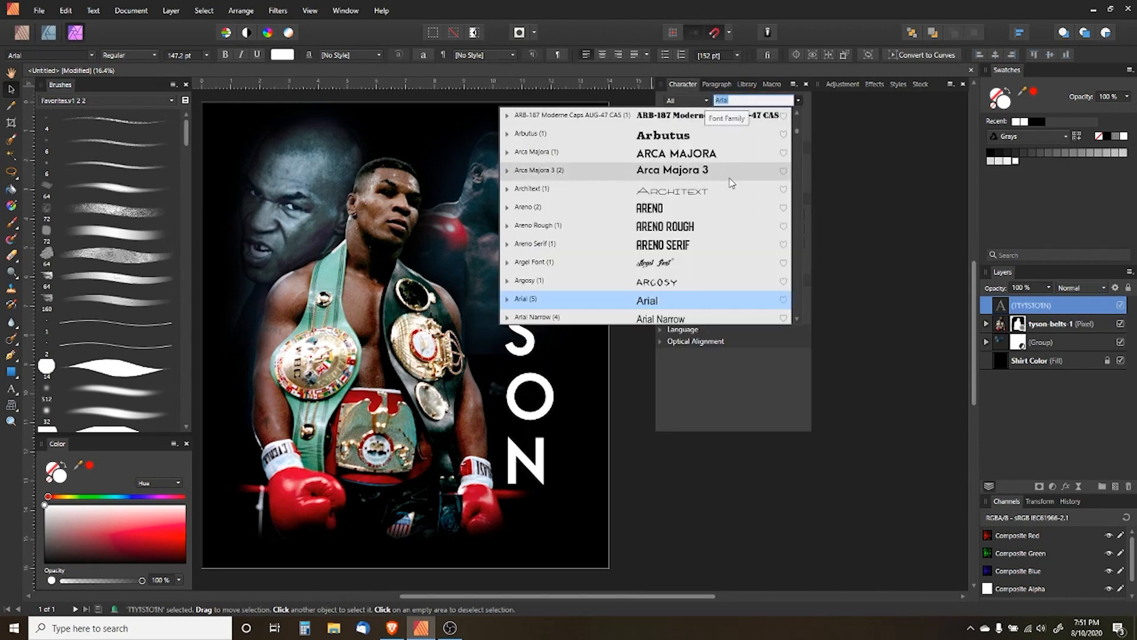
{"action": "type", "text": "ad"}
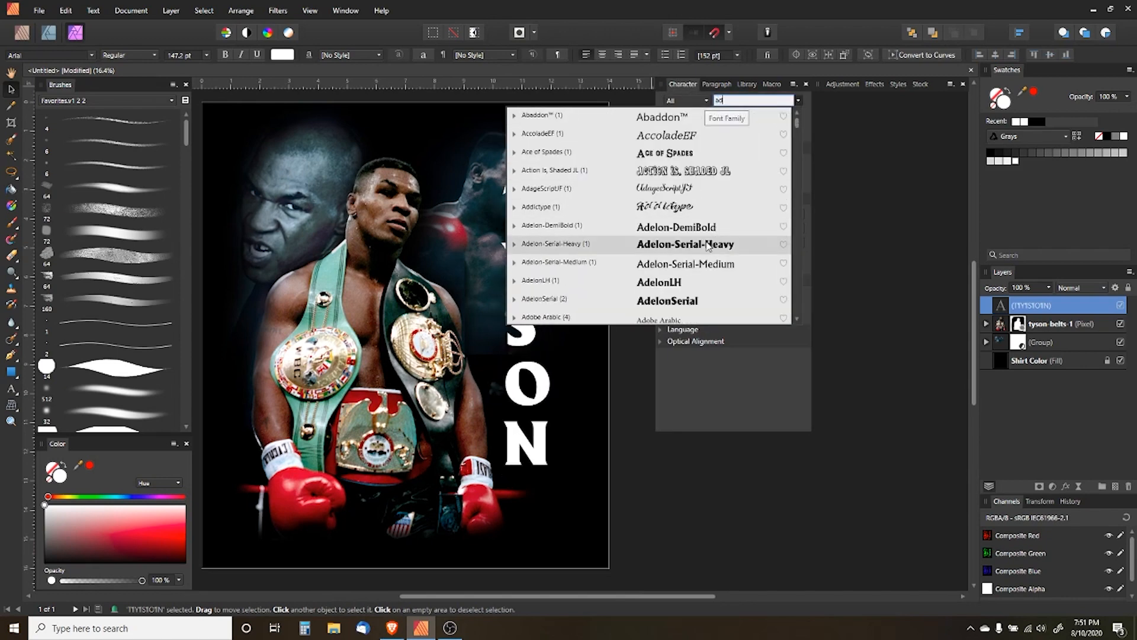
{"action": "left_click", "coordinate": [656, 246]}
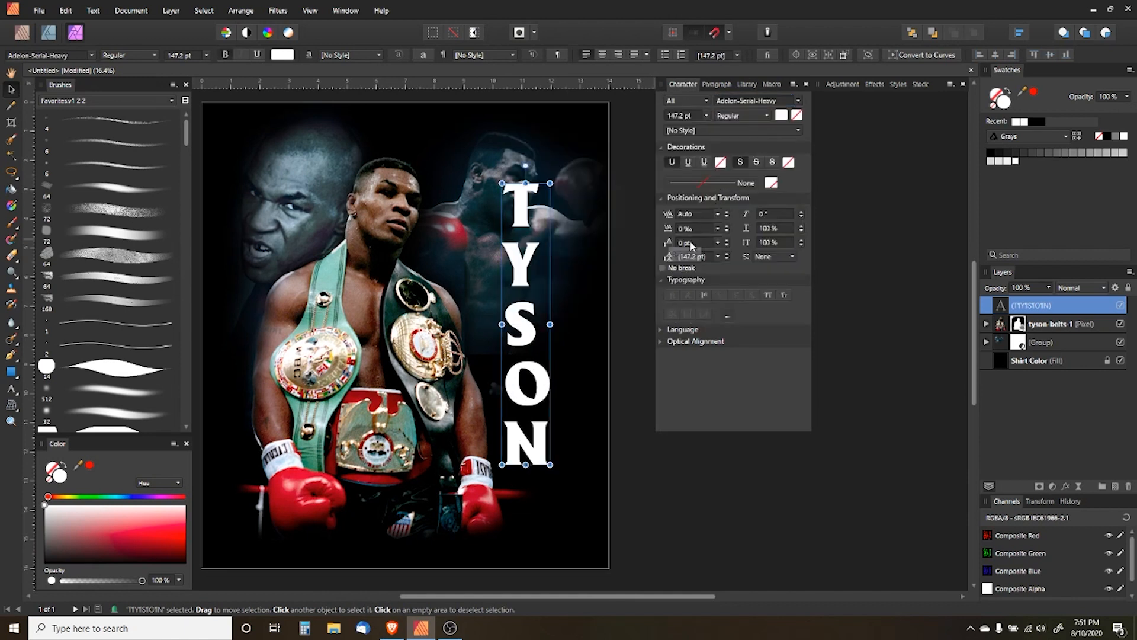
Tighten the TYSON text's leading to 123.2 pt and center its letters
{"action": "scroll", "coordinate": [688, 259], "scroll_direction": "down", "scroll_amount": 20}
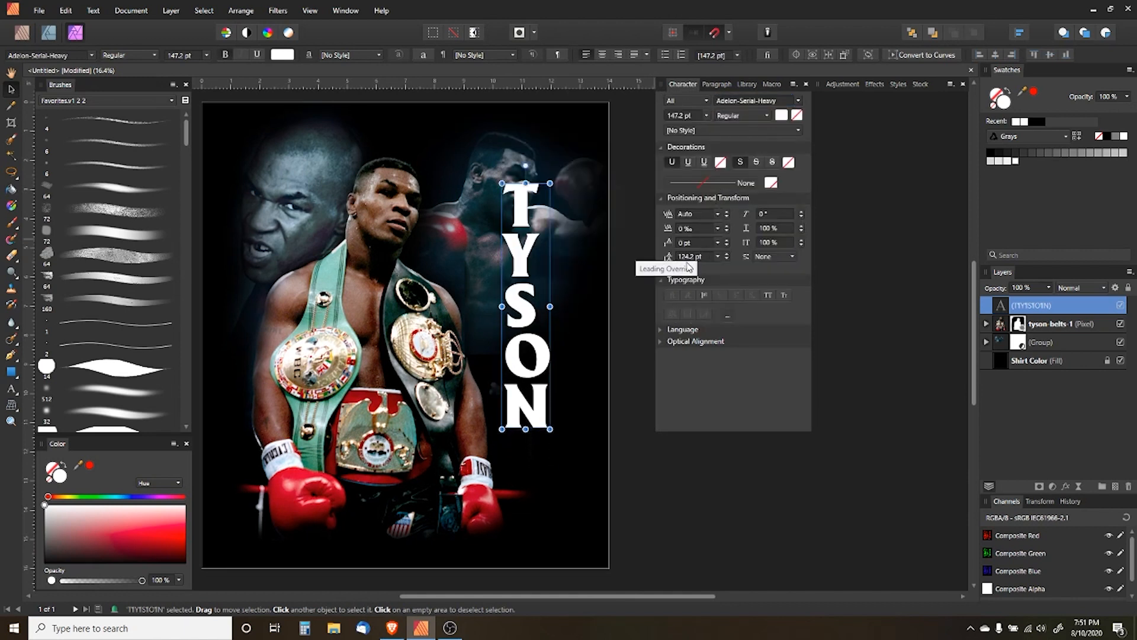
{"action": "scroll", "coordinate": [687, 263], "scroll_direction": "down", "scroll_amount": 1}
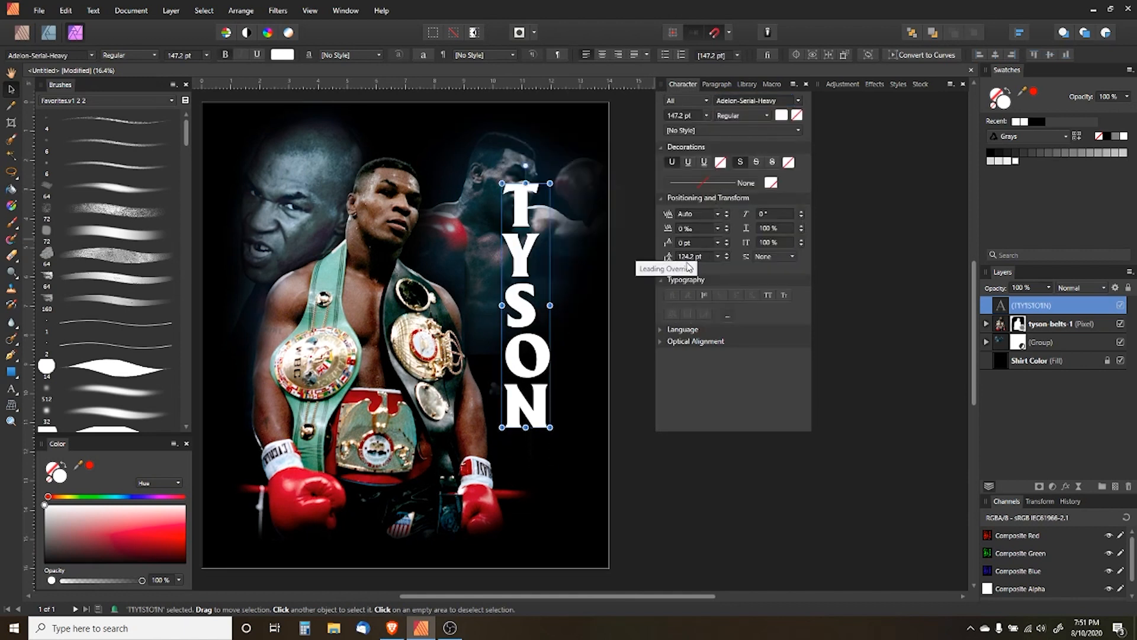
{"action": "left_click", "coordinate": [602, 55]}
Move the TYSON text toward the canvas's right edge and enlarge it to about 253.3 pt, spanning nearly the full height
{"action": "left_click_drag", "start_coordinate": [530, 344], "coordinate": [538, 323]}
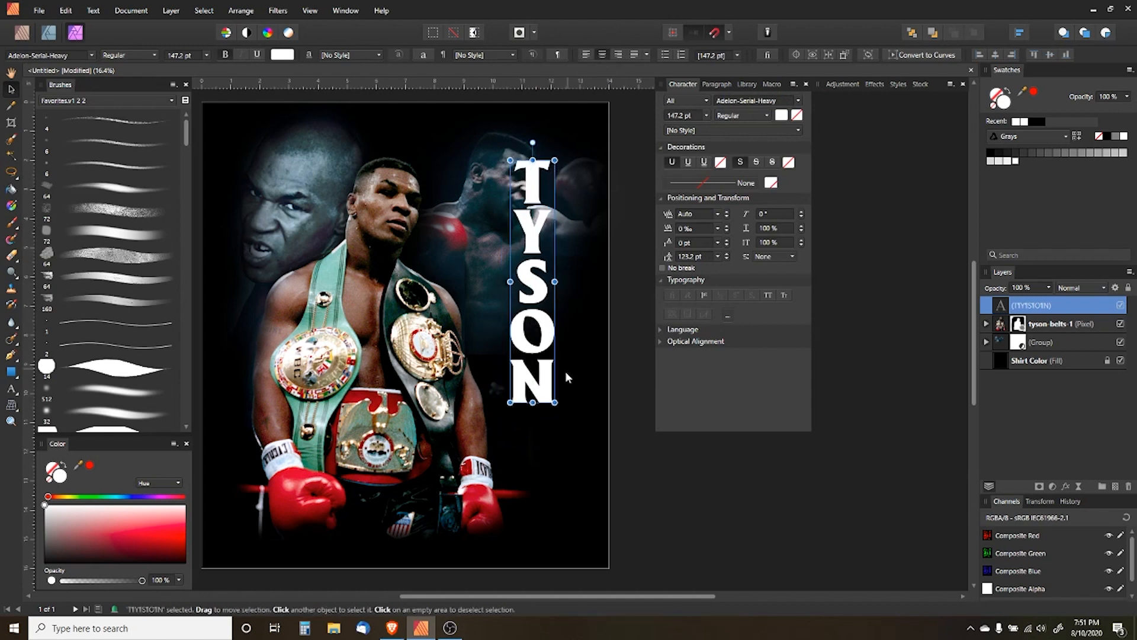
{"action": "left_click_drag", "start_coordinate": [554, 405], "coordinate": [580, 539]}
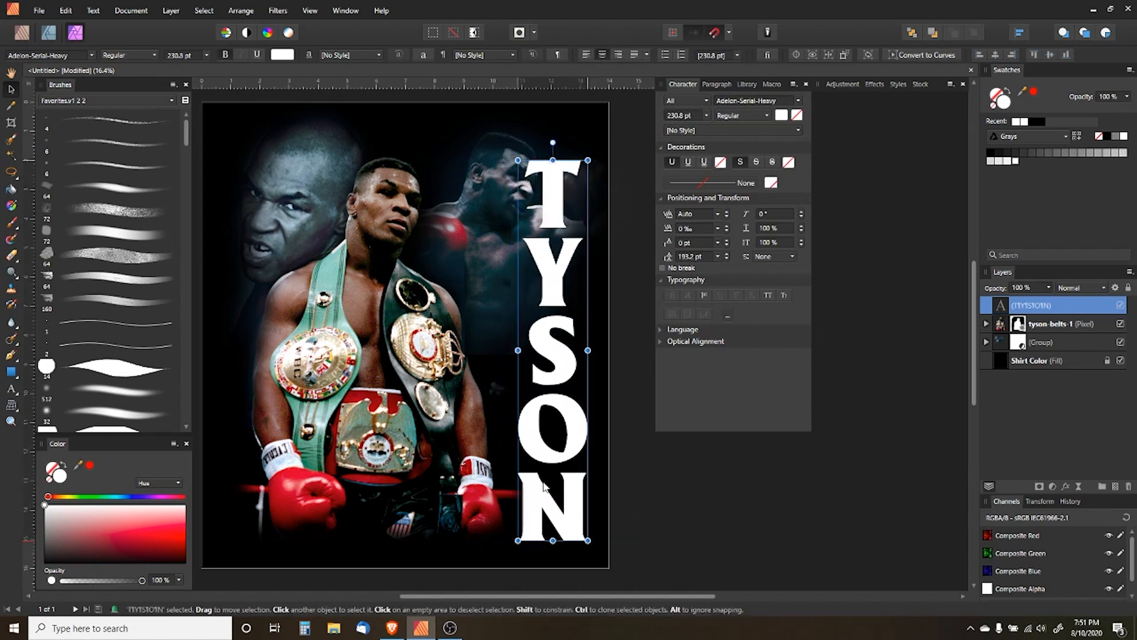
{"action": "left_click_drag", "start_coordinate": [580, 160], "coordinate": [603, 123]}
{"action": "left_click_drag", "start_coordinate": [567, 167], "coordinate": [572, 179]}
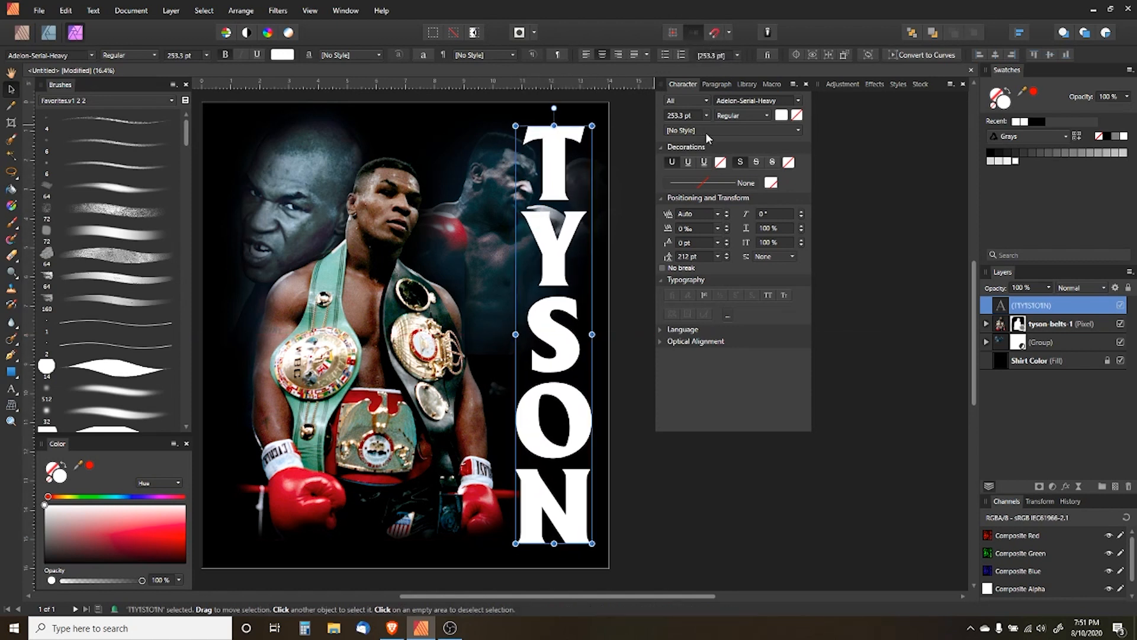
{"action": "left_click", "coordinate": [681, 83]}
{"action": "left_click_drag", "start_coordinate": [698, 198], "coordinate": [738, 184]}
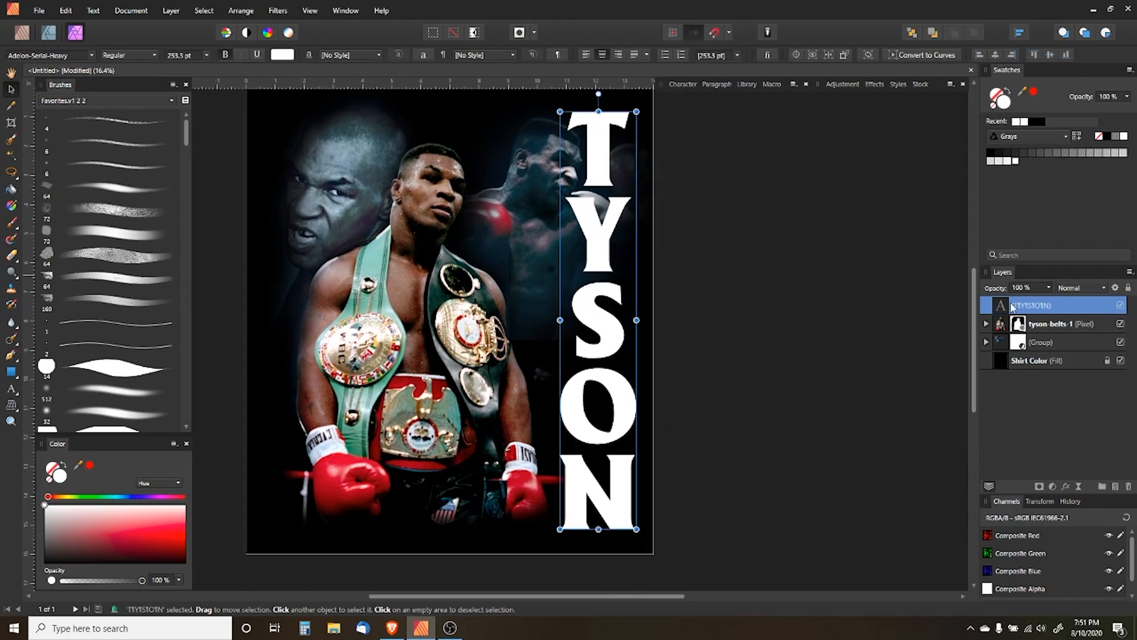
{"action": "left_click", "coordinate": [691, 85]}
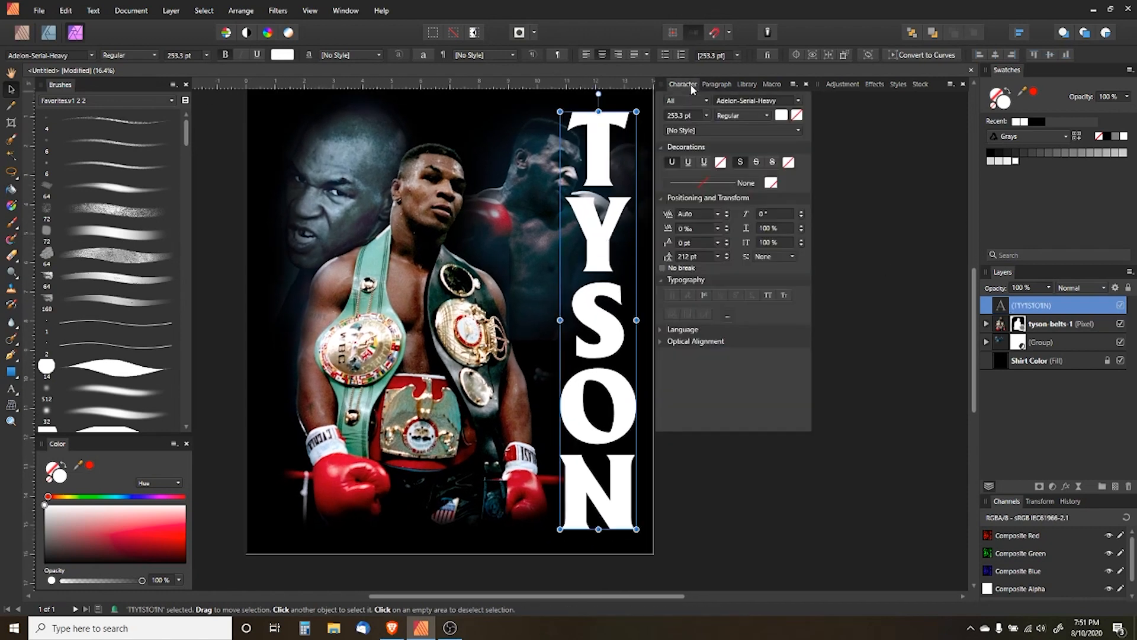
{"action": "left_click", "coordinate": [691, 86]}
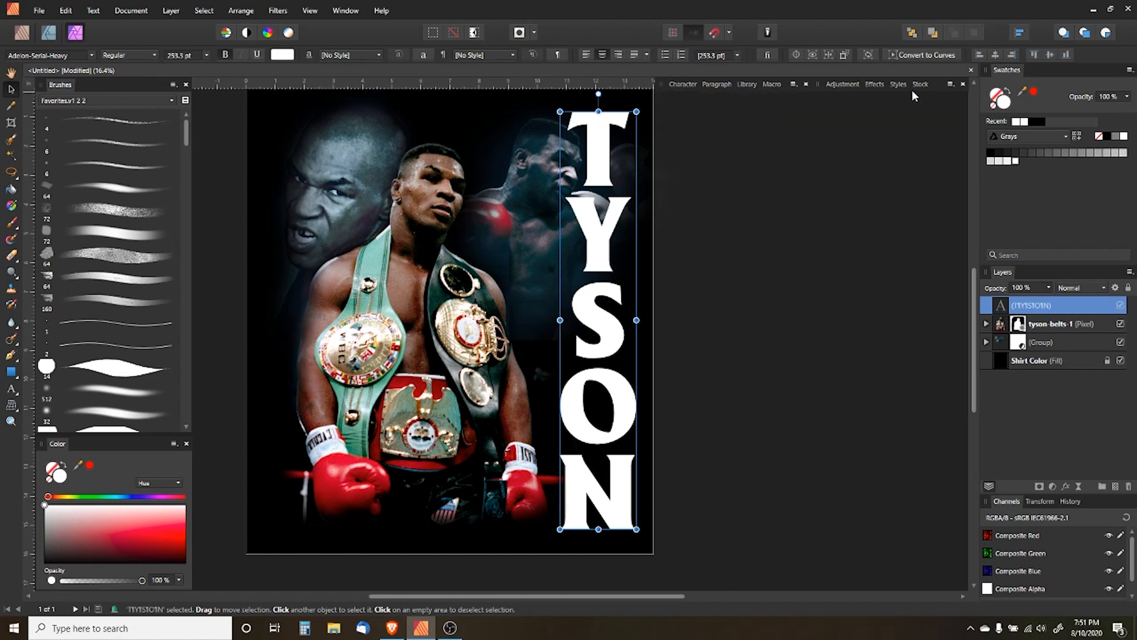
Apply the Iron Forge style to the vertical TYSON text, and give a duplicate of it the second Bootleg style
{"action": "left_click", "coordinate": [895, 86]}
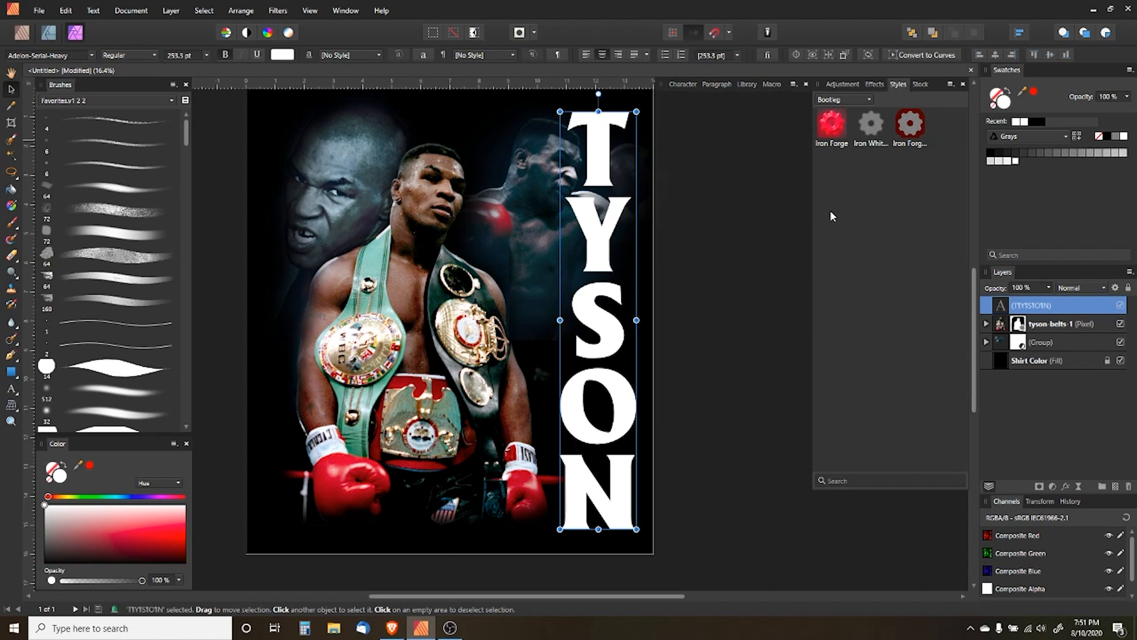
{"action": "left_click", "coordinate": [833, 125]}
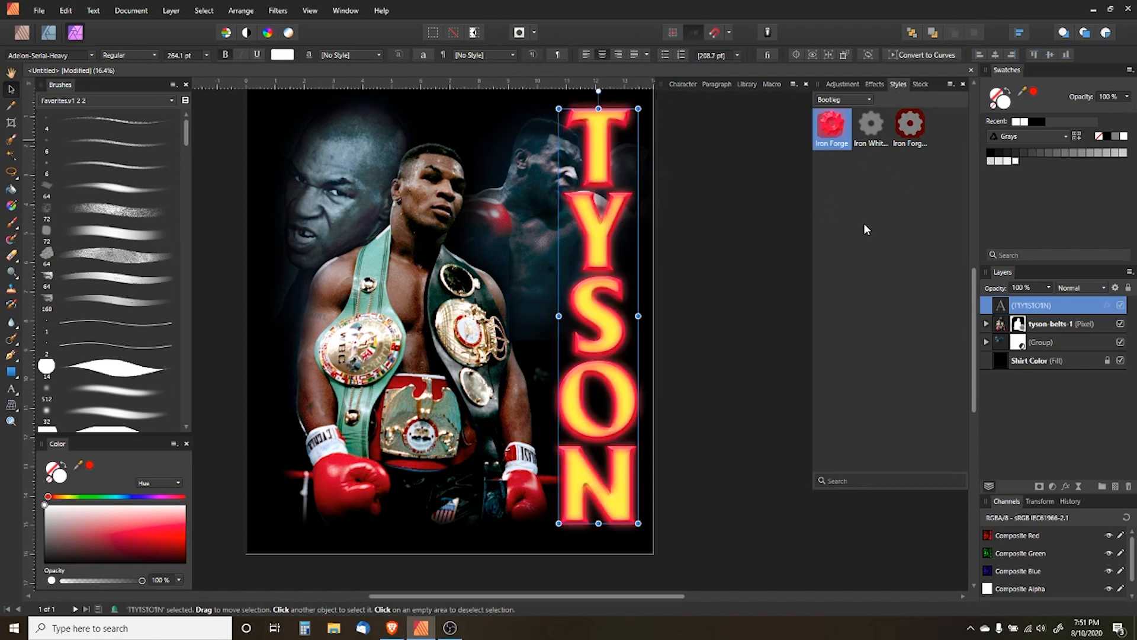
{"action": "key", "text": "ctrl+j"}
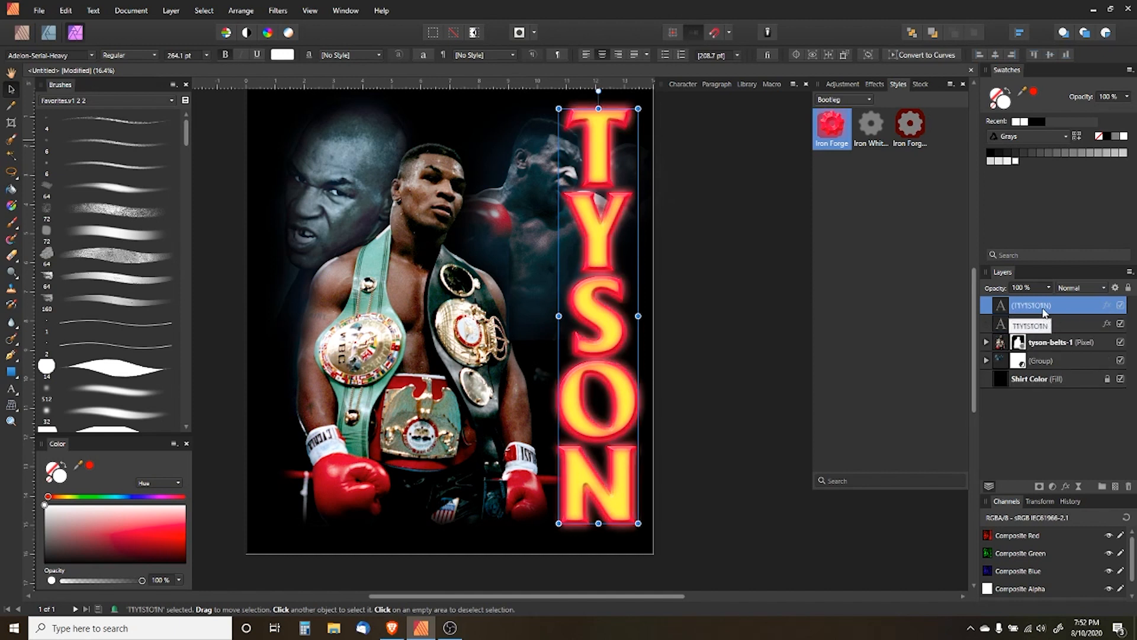
{"action": "left_click", "coordinate": [874, 125]}
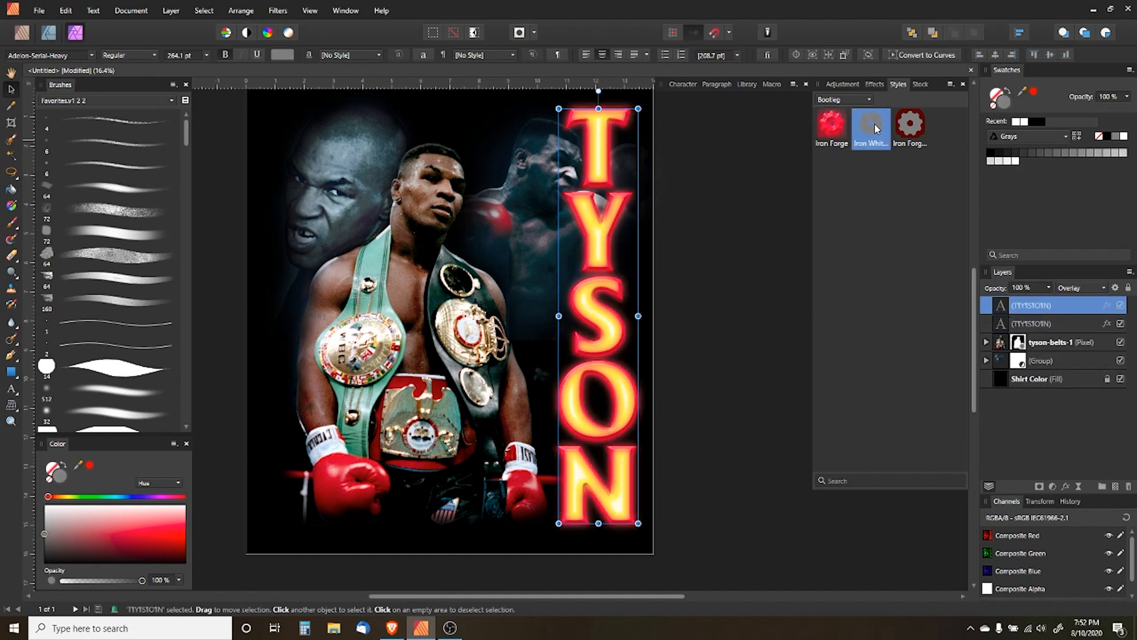
Duplicate the top TYSON text layer again and apply the third Bootleg style to the new copy
{"action": "key", "text": "ctrl+j"}
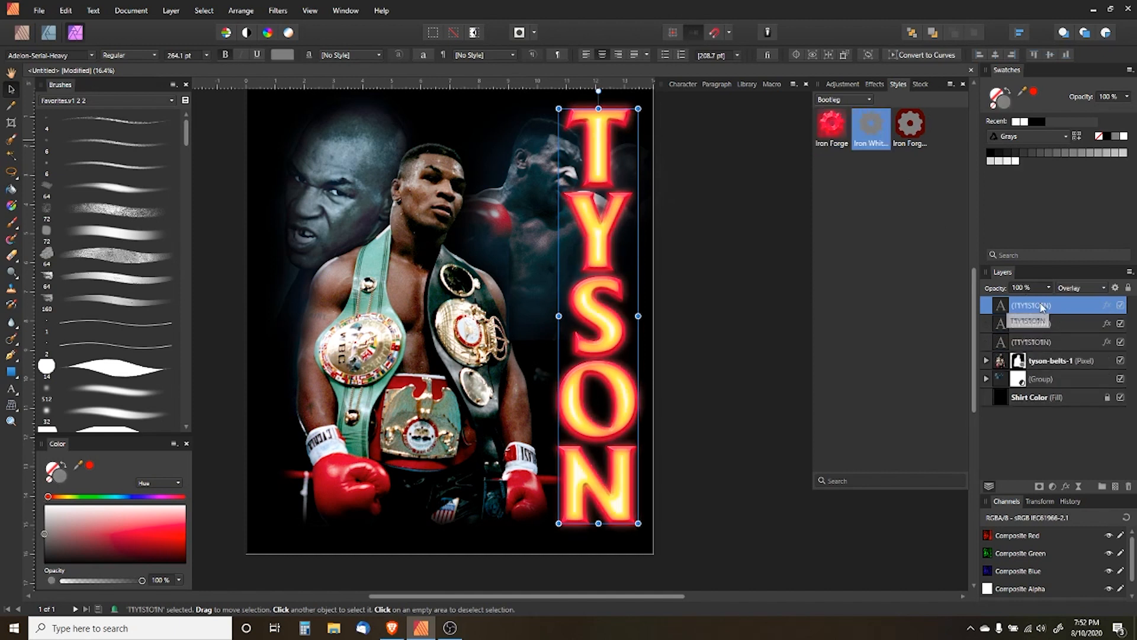
{"action": "left_click", "coordinate": [910, 124]}
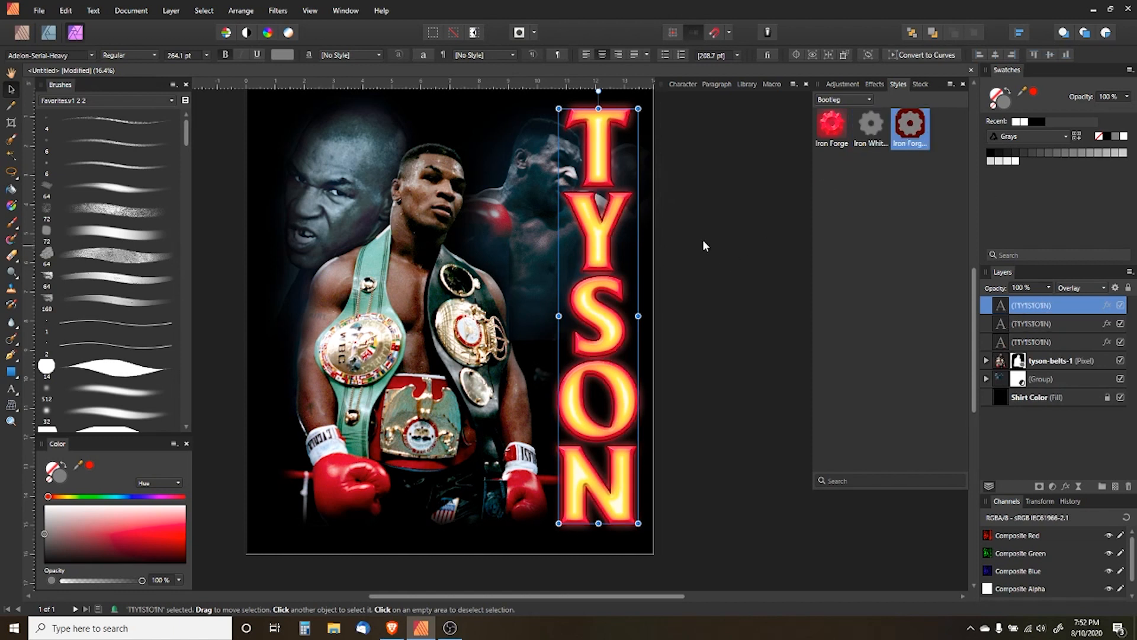
{"action": "left_click", "coordinate": [895, 83]}
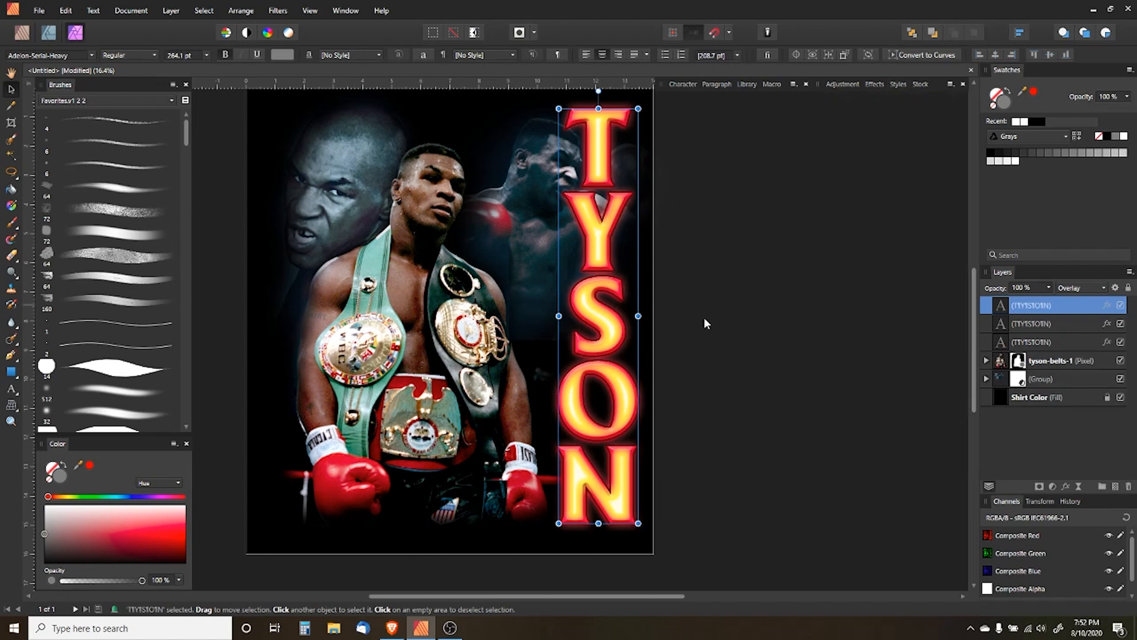
Group the three stacked TYSON text layers and clear the selection
{"action": "left_click", "coordinate": [731, 285]}
{"action": "left_click_drag", "start_coordinate": [731, 288], "coordinate": [770, 299]}
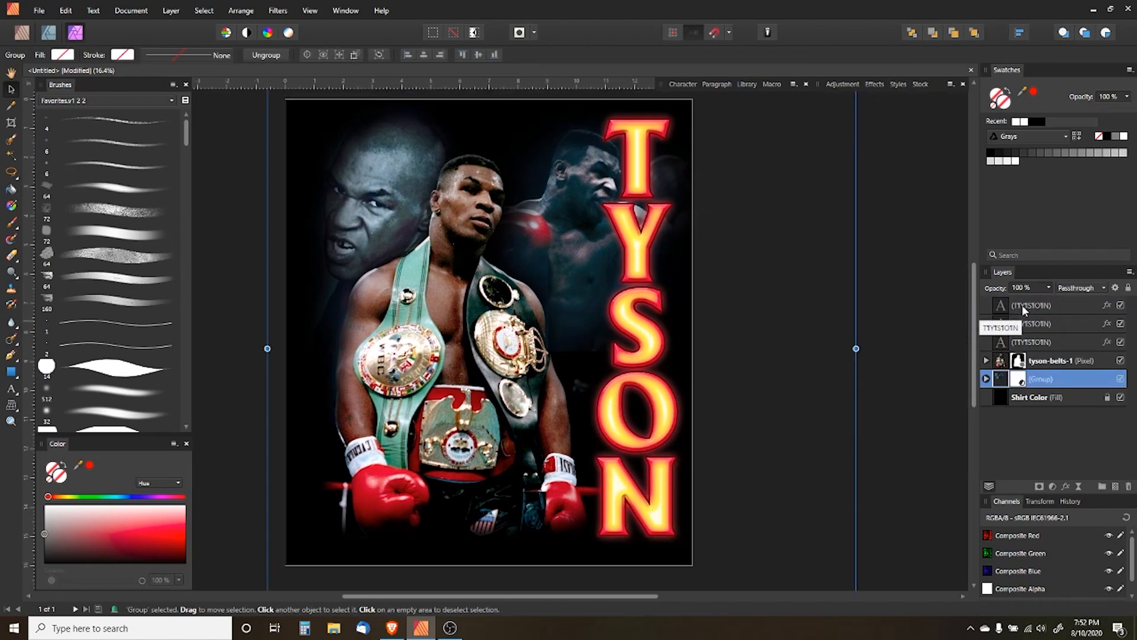
{"action": "left_click", "coordinate": [1036, 336]}
{"action": "left_click", "coordinate": [1065, 305], "text": "shift"}
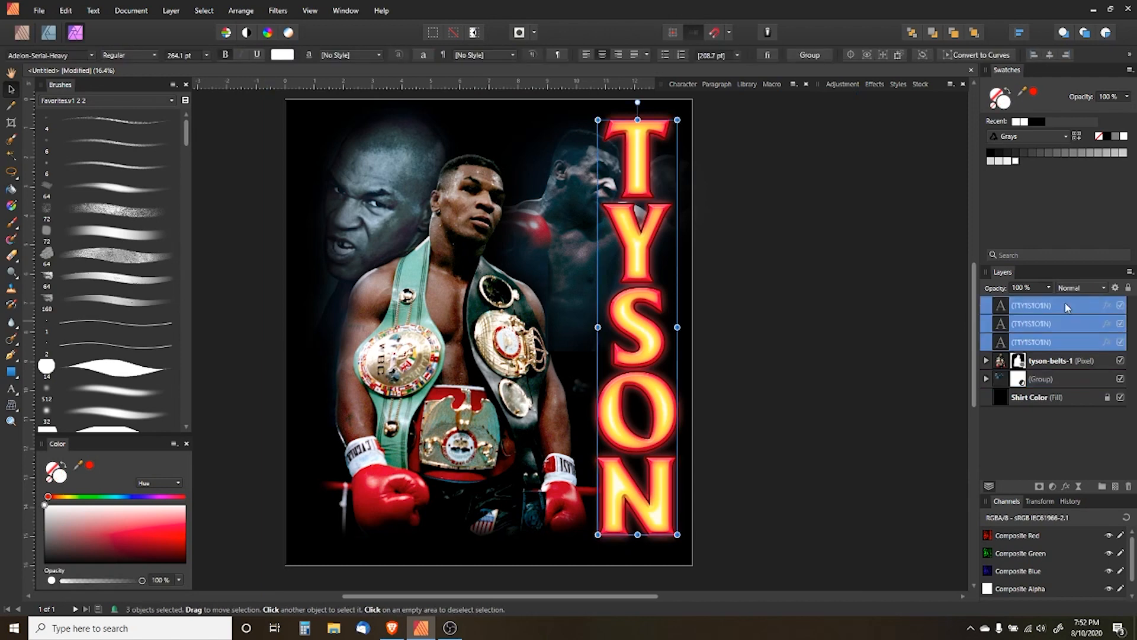
{"action": "key", "text": "ctrl+g"}
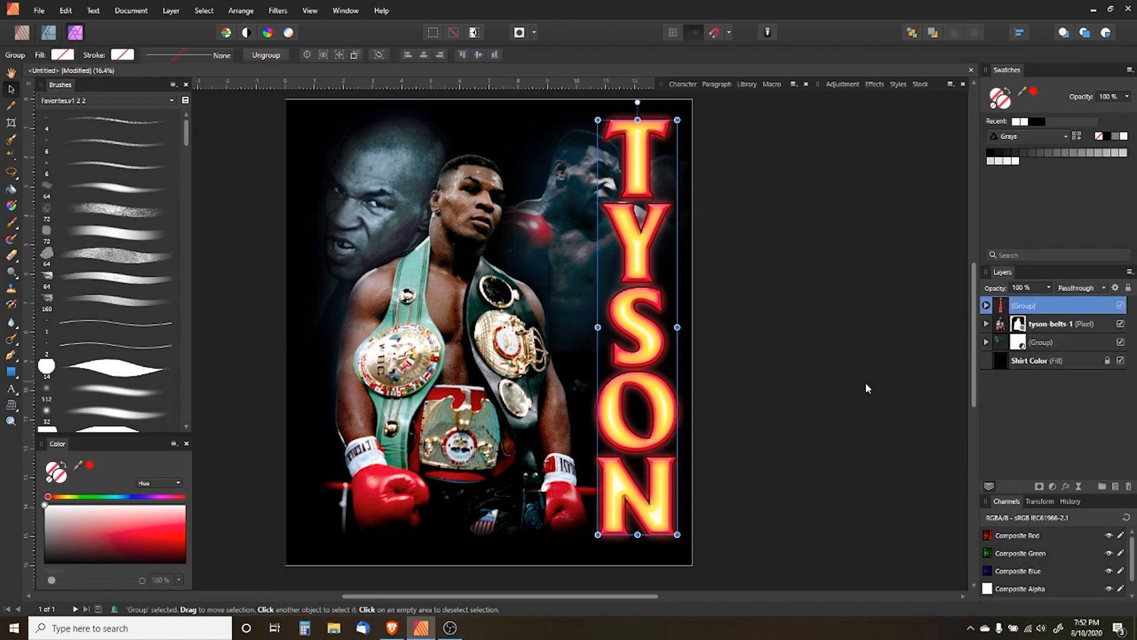
{"action": "left_click", "coordinate": [830, 399]}
{"action": "left_click_drag", "start_coordinate": [757, 325], "coordinate": [790, 334]}
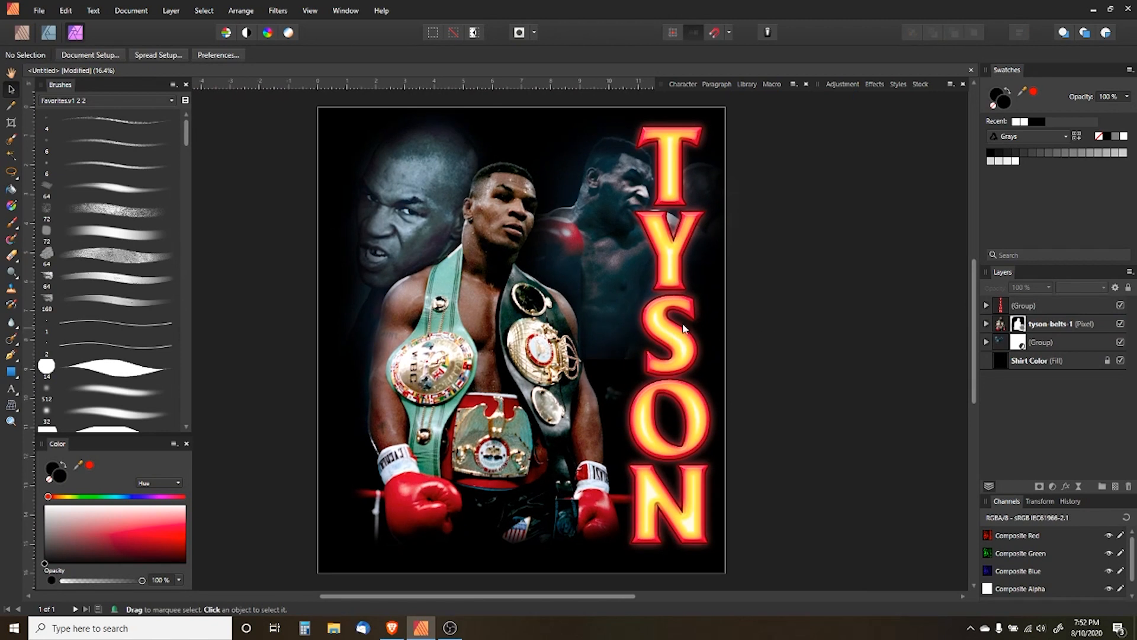
Place blacksmith-iron-working.jpg on the artwork and enlarge it to about 329% so it spans beyond the page's width
{"action": "left_click", "coordinate": [39, 11]}
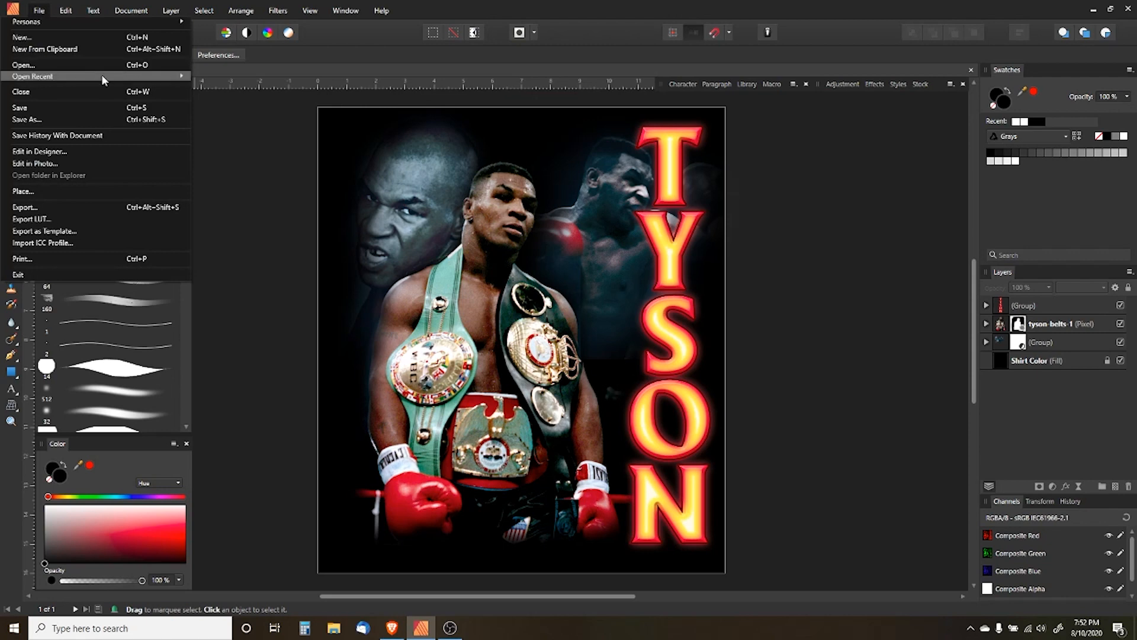
{"action": "left_click", "coordinate": [72, 190]}
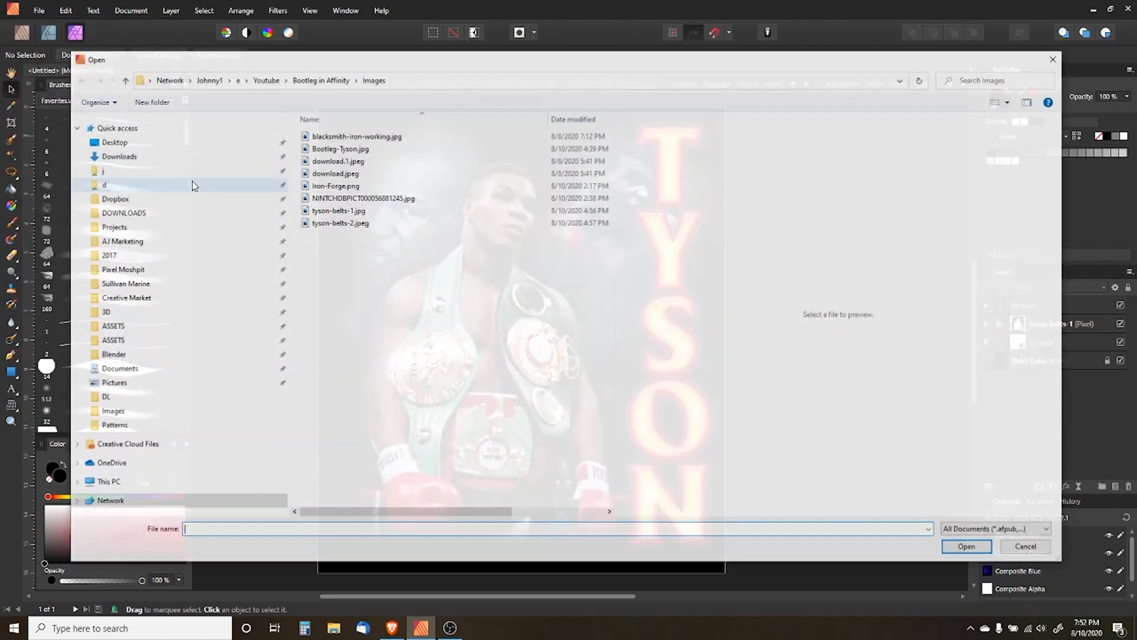
{"action": "left_click", "coordinate": [338, 138]}
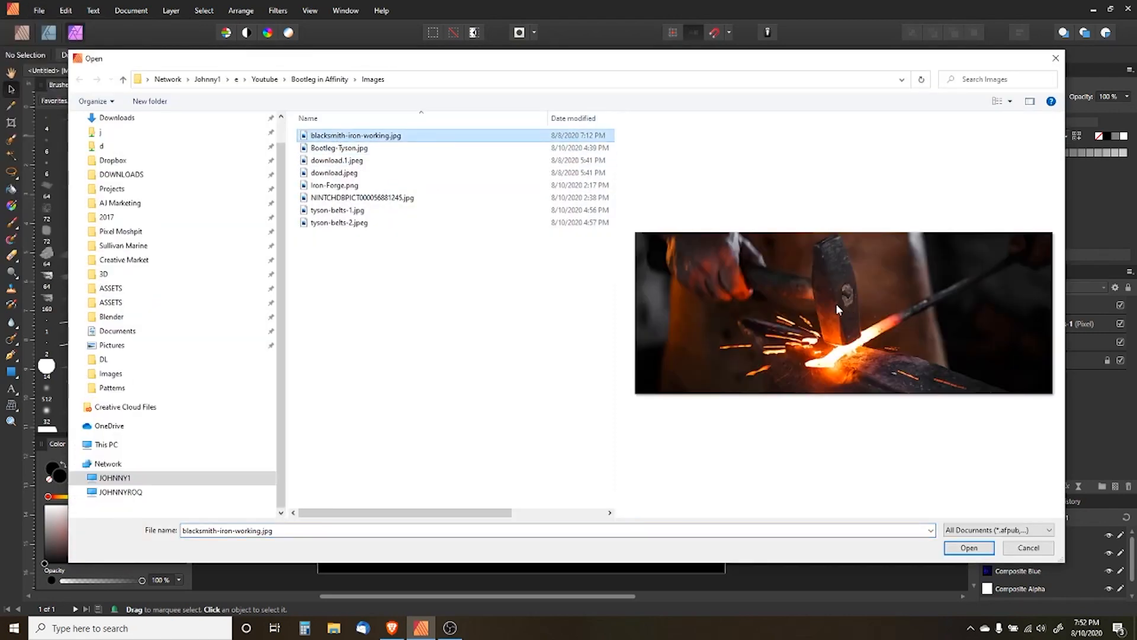
{"action": "left_click", "coordinate": [985, 547]}
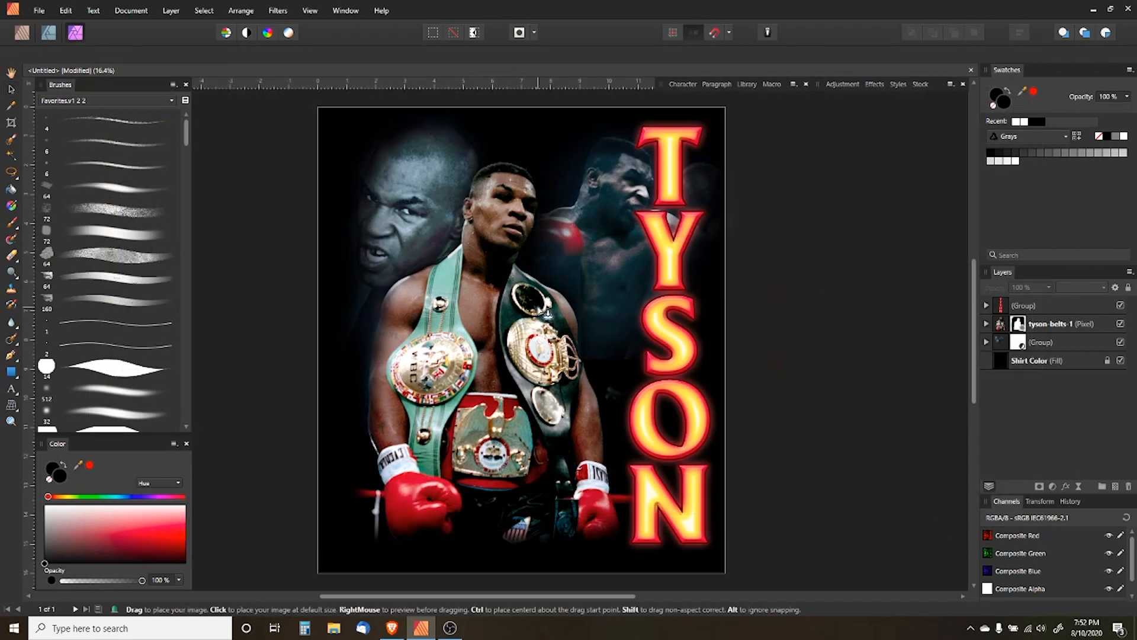
{"action": "left_click", "coordinate": [494, 349]}
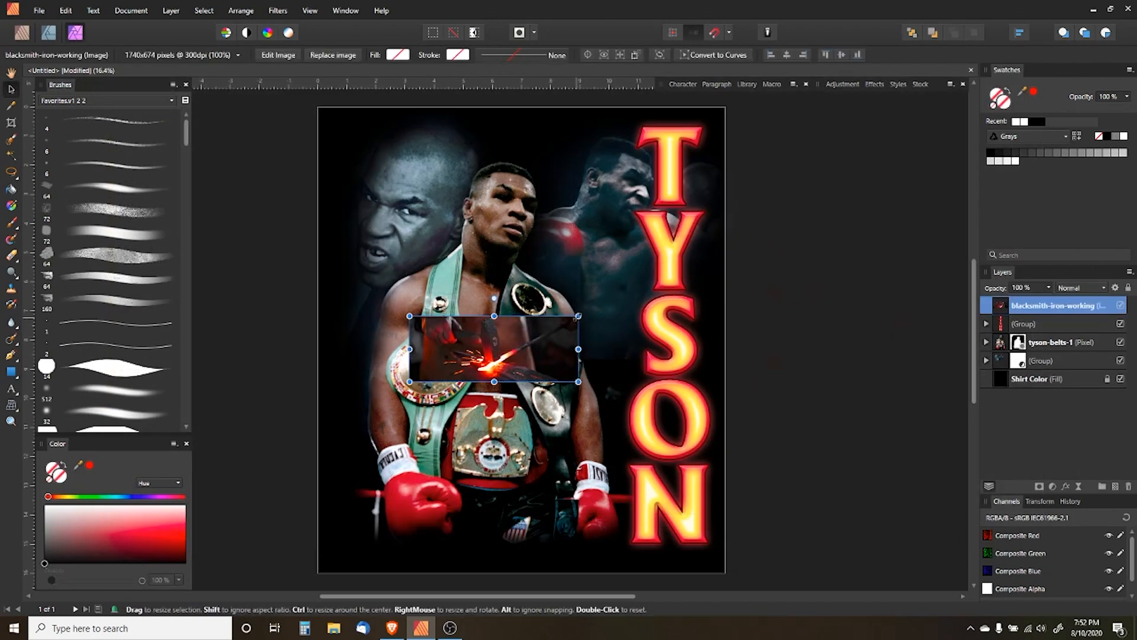
{"action": "left_click_drag", "start_coordinate": [579, 316], "coordinate": [635, 432]}
Set the blacksmith image's blend mode to Exclusion and move it up so the glowing iron sits at the TYSON lettering
{"action": "left_click", "coordinate": [1063, 288]}
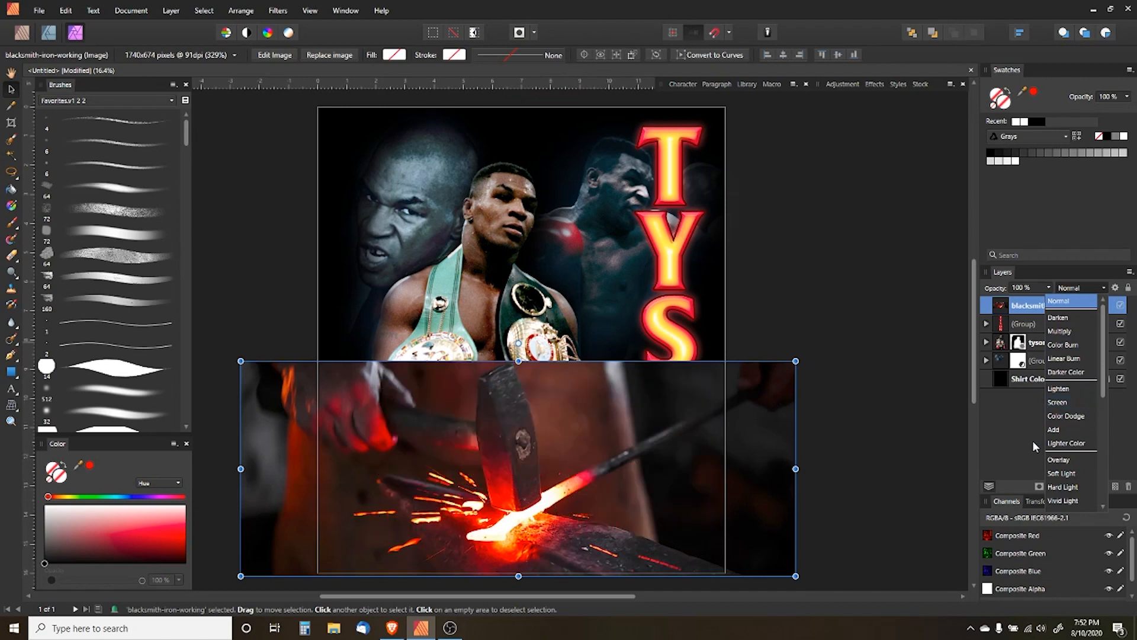
{"action": "scroll", "coordinate": [1061, 441], "scroll_direction": "down", "scroll_amount": 2}
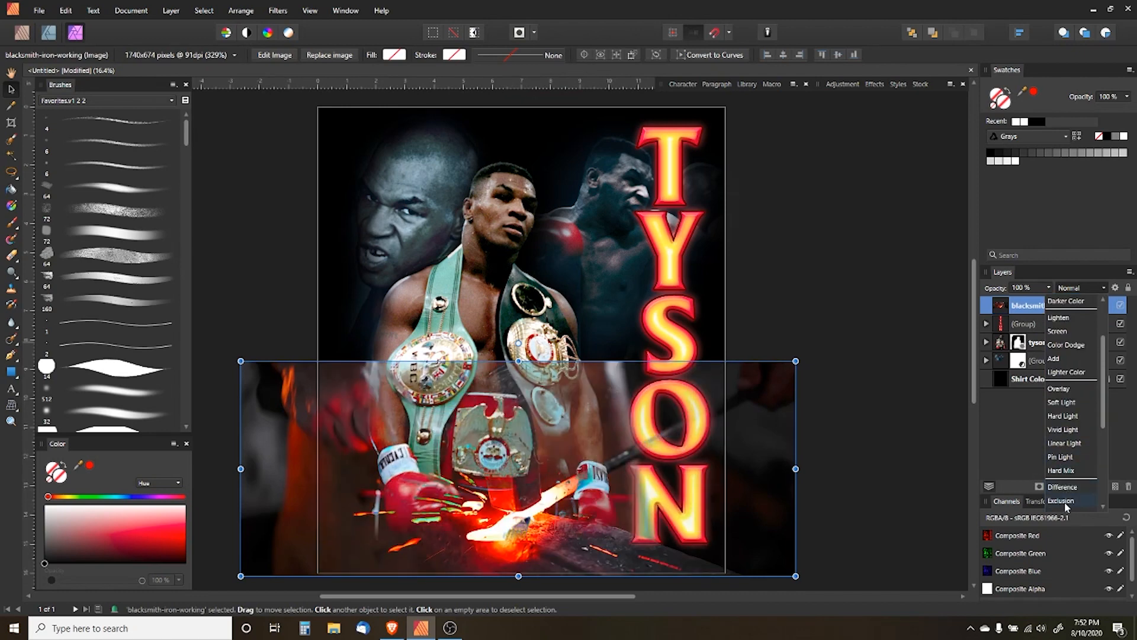
{"action": "scroll", "coordinate": [1065, 494], "scroll_direction": "down", "scroll_amount": 2}
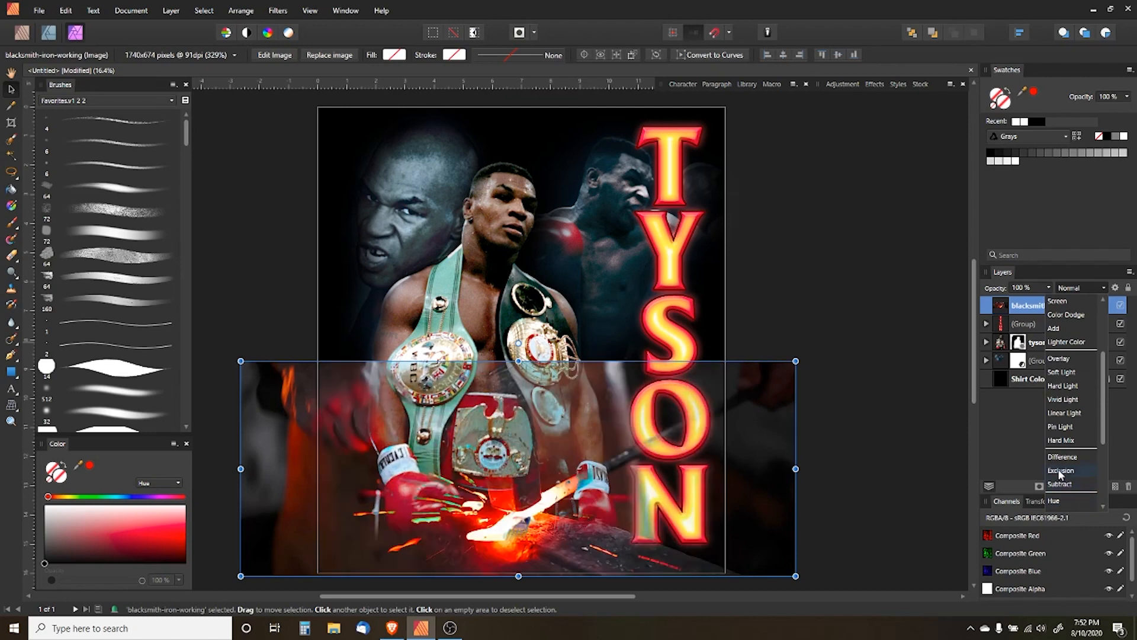
{"action": "left_click", "coordinate": [1060, 471]}
{"action": "left_click_drag", "start_coordinate": [626, 538], "coordinate": [733, 403]}
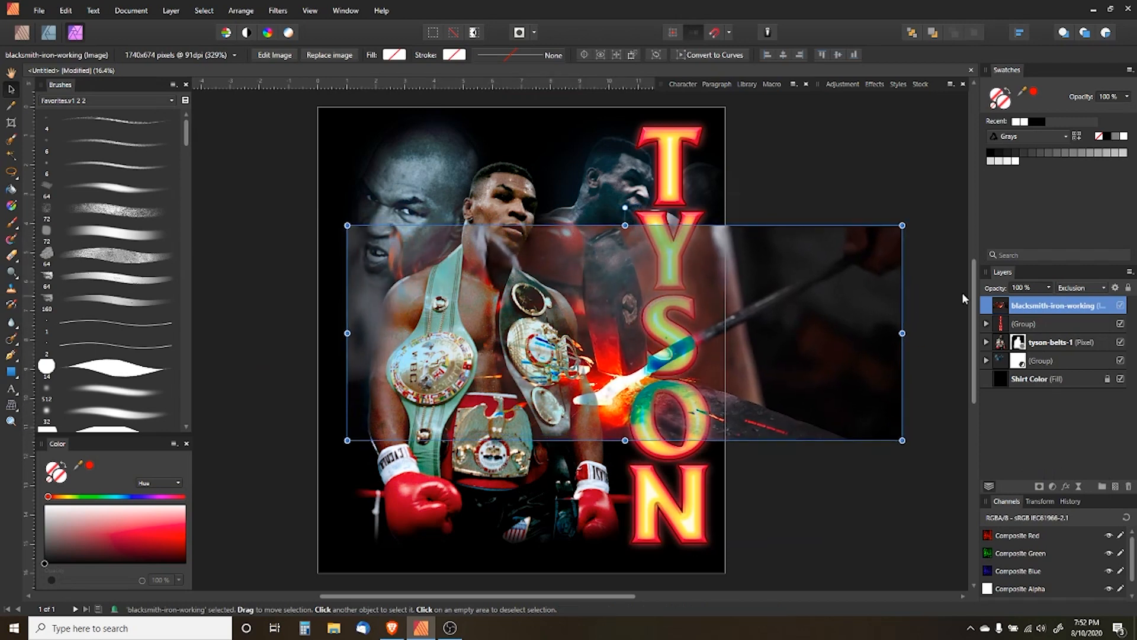
Set the blacksmith image's blend mode to Difference and move its layer beneath tyson-belts-1
{"action": "left_click", "coordinate": [1081, 288]}
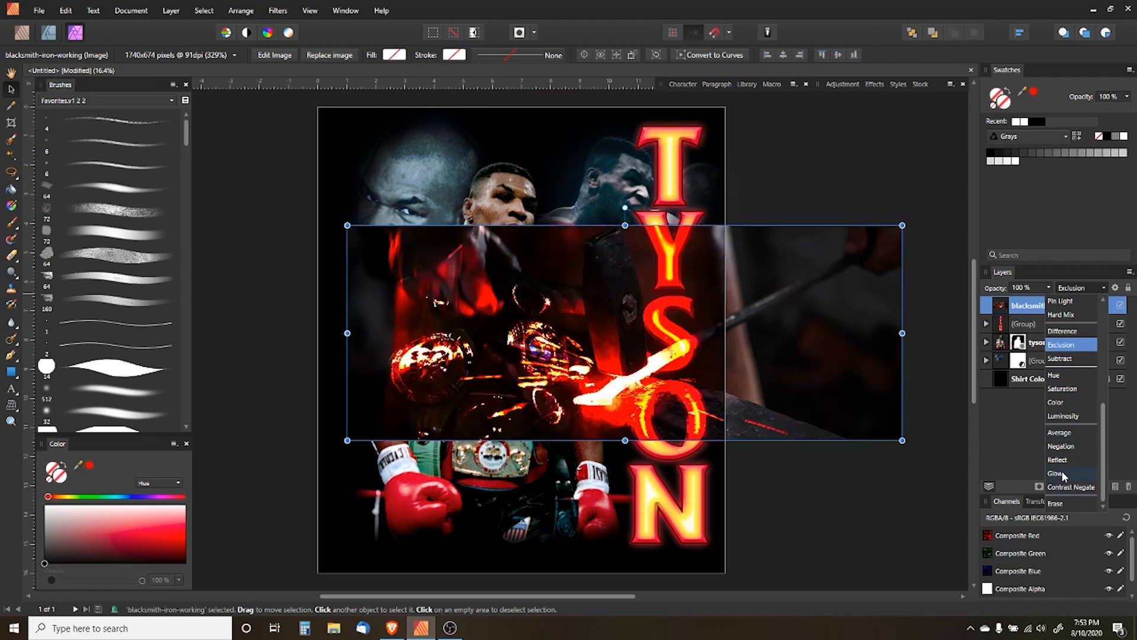
{"action": "scroll", "coordinate": [1061, 471], "scroll_direction": "up", "scroll_amount": 2}
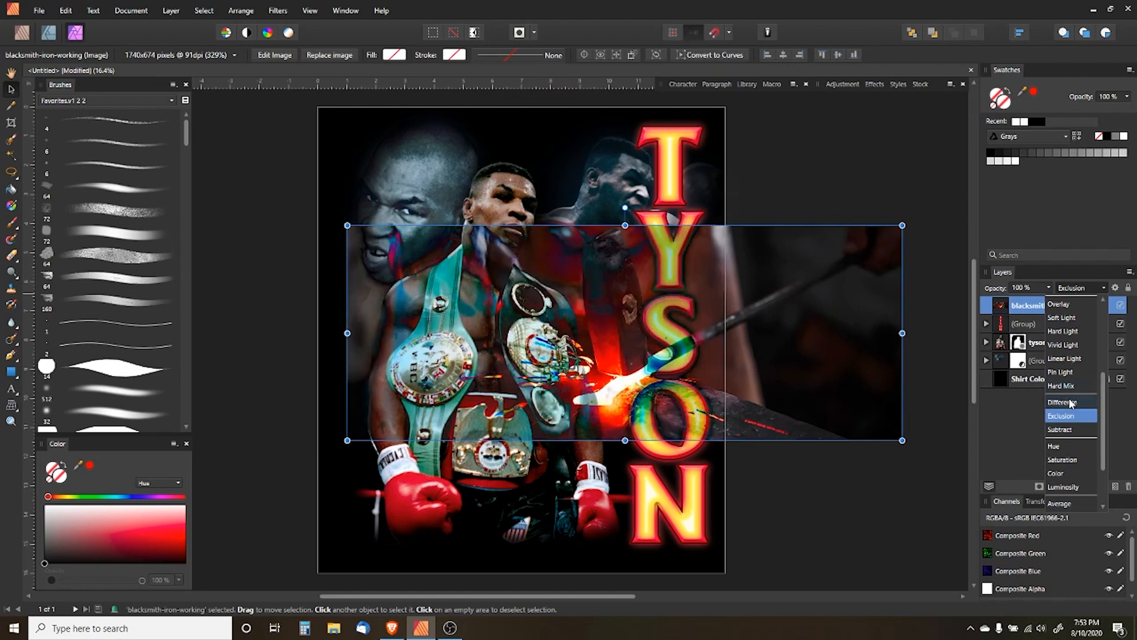
{"action": "left_click", "coordinate": [1069, 403]}
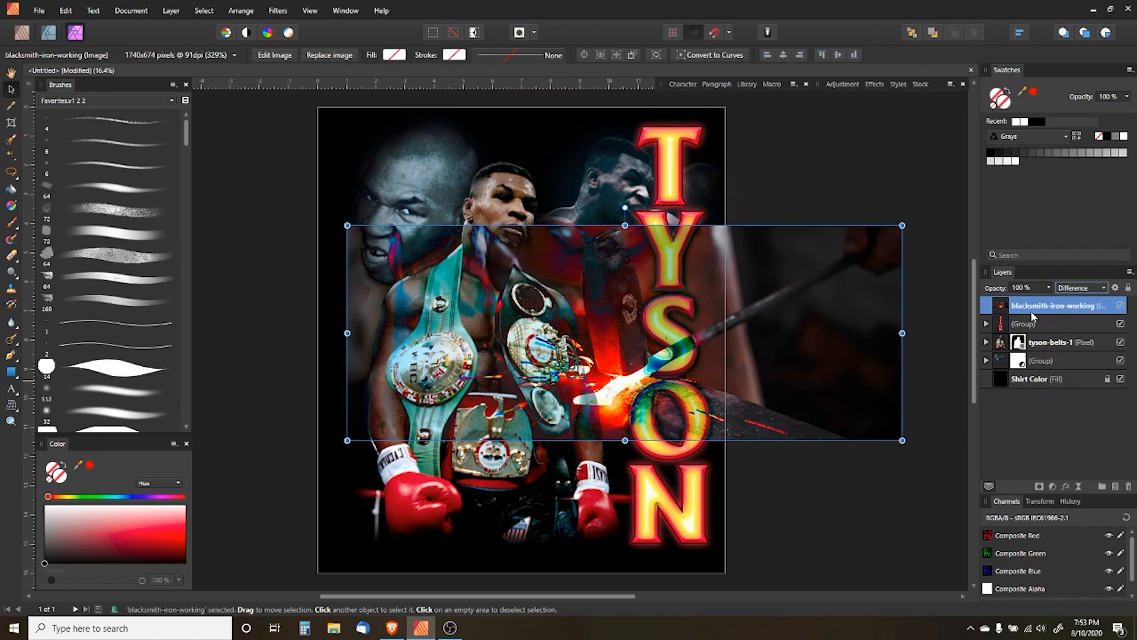
{"action": "left_click_drag", "start_coordinate": [1034, 314], "coordinate": [1030, 361]}
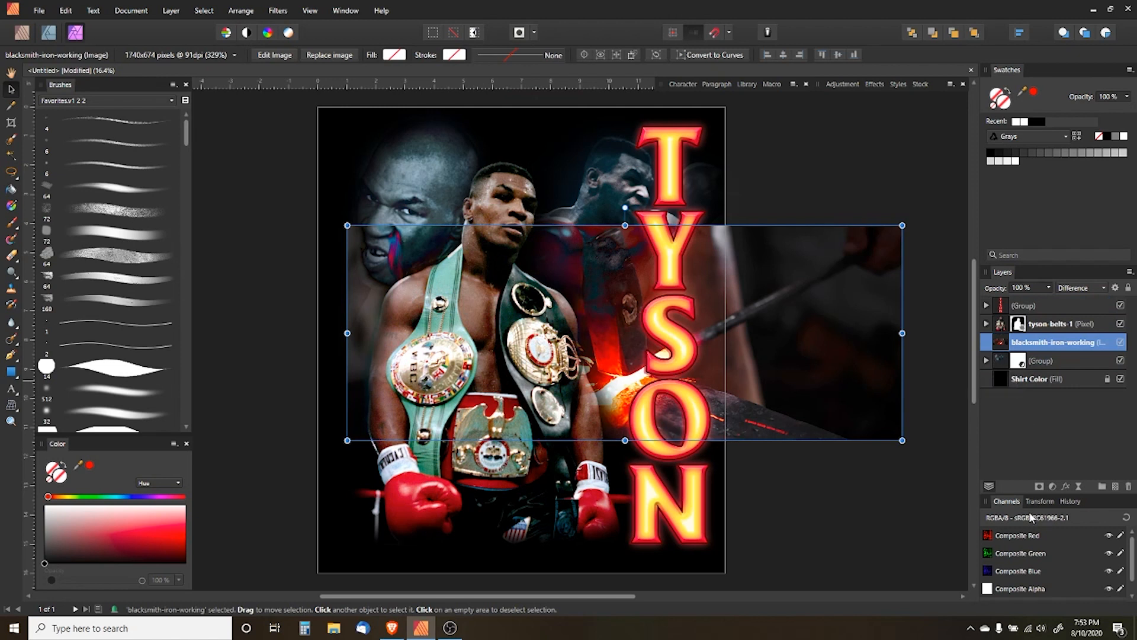
Add a mask to the blacksmith image and paint its visible edges away in black with a soft brush about 1566 px wide
{"action": "left_click", "coordinate": [1038, 486]}
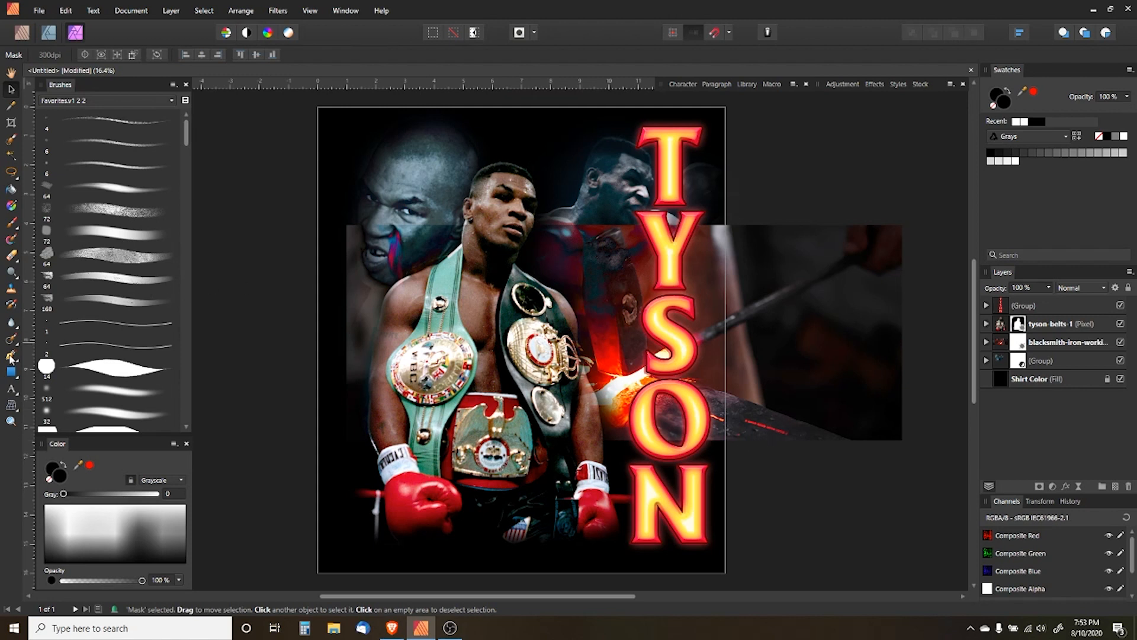
{"action": "left_click", "coordinate": [11, 223]}
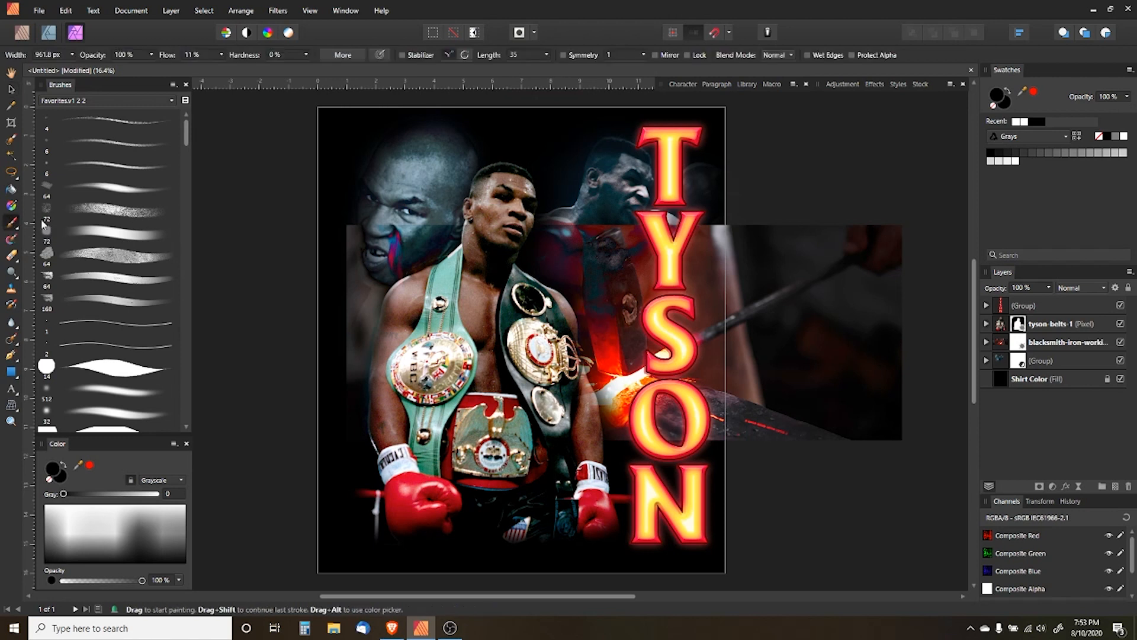
{"action": "left_click", "coordinate": [103, 396]}
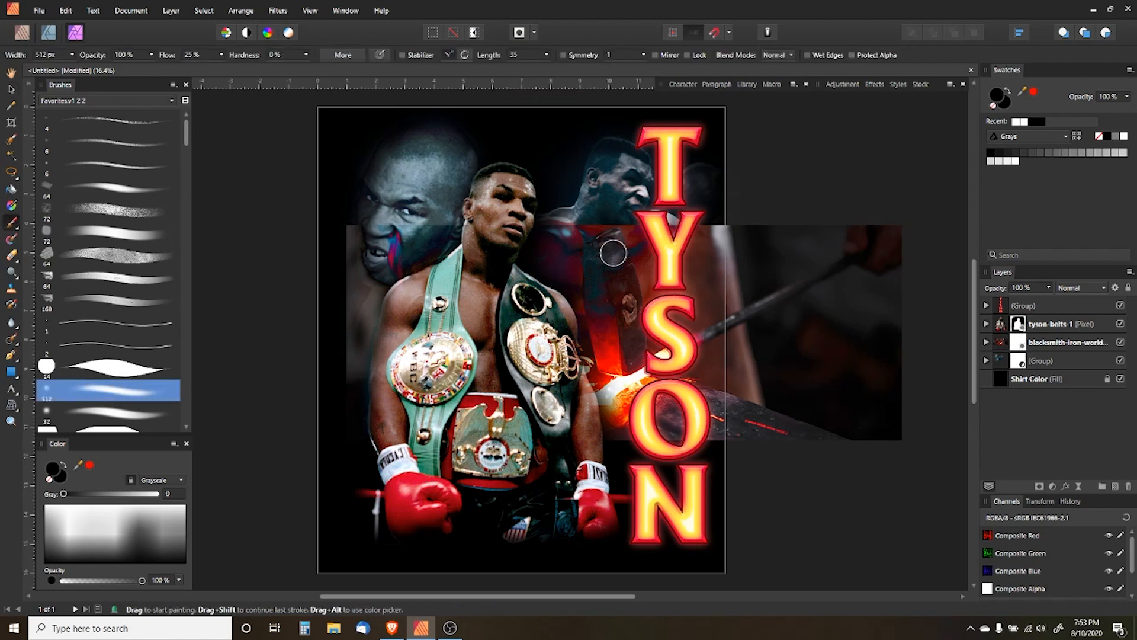
{"action": "key", "text": "bracketright"}
{"action": "key", "text": "bracketright"}
{"action": "key", "text": "bracketright"}
{"action": "key", "text": "bracketright"}
{"action": "key", "text": "bracketright"}
{"action": "key", "text": "bracketright"}
{"action": "key", "text": "bracketright"}
{"action": "key", "text": "bracketright"}
{"action": "mouse_move", "coordinate": [427, 234]}
{"action": "left_mouse_down"}
{"action": "mouse_move", "coordinate": [352, 352]}
{"action": "mouse_move", "coordinate": [357, 177]}
{"action": "left_mouse_up"}
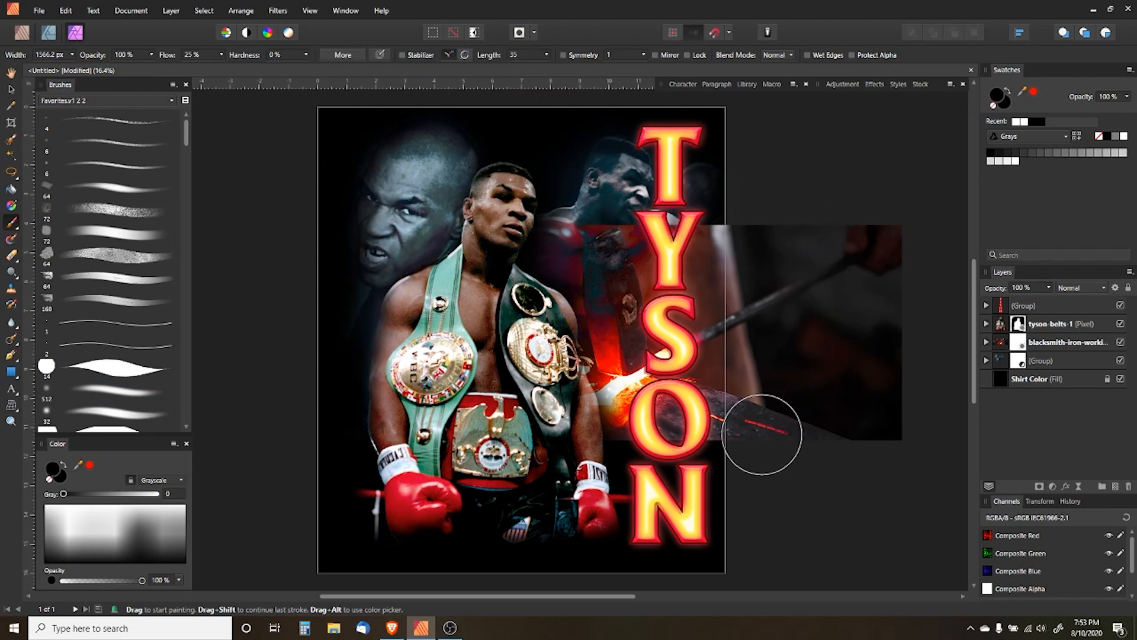
{"action": "mouse_move", "coordinate": [761, 434]}
{"action": "left_mouse_down"}
{"action": "mouse_move", "coordinate": [759, 283]}
{"action": "mouse_move", "coordinate": [743, 396]}
{"action": "mouse_move", "coordinate": [748, 210]}
{"action": "mouse_move", "coordinate": [732, 246]}
{"action": "mouse_move", "coordinate": [708, 205]}
{"action": "mouse_move", "coordinate": [733, 249]}
{"action": "left_mouse_up"}
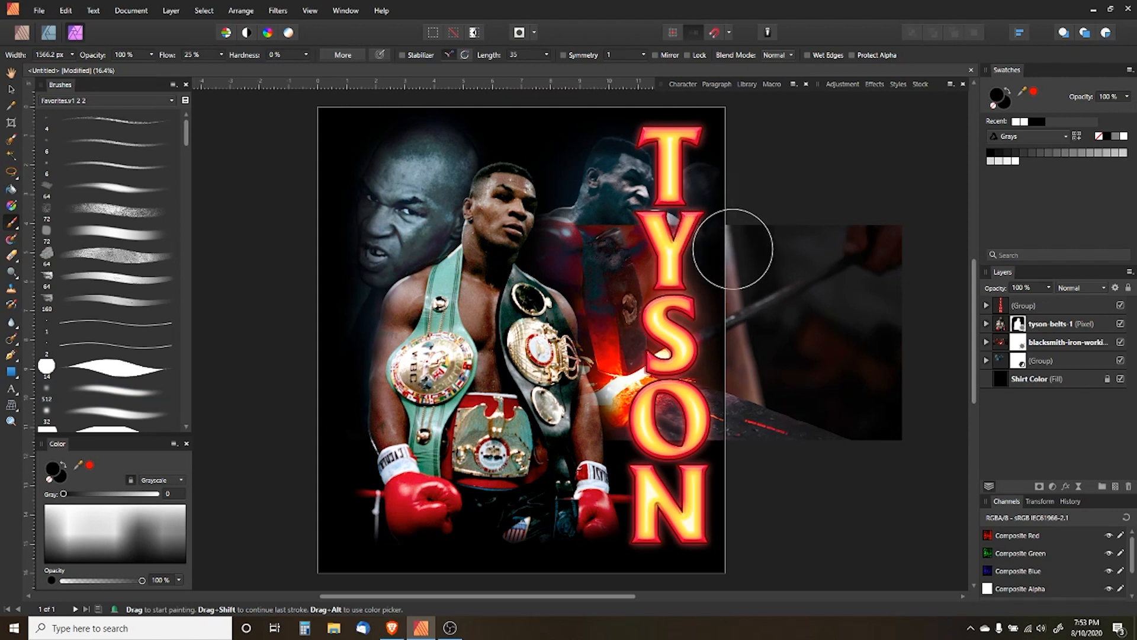
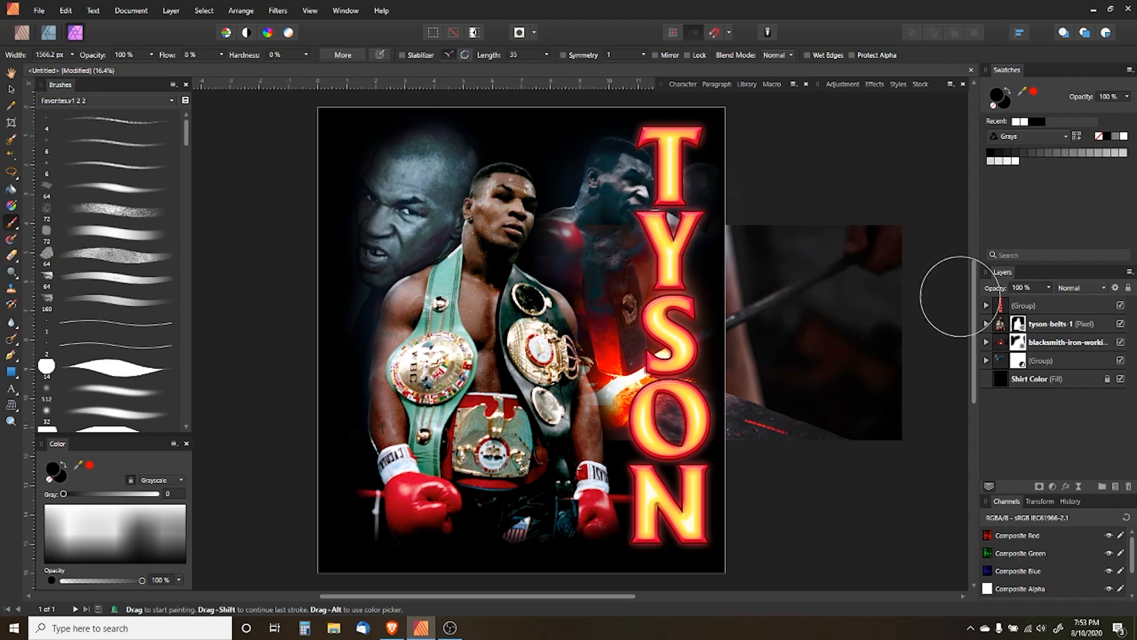
Select the masked blacksmith image, shift it slightly and scale it down to about 306%
{"action": "left_click", "coordinate": [1047, 343]}
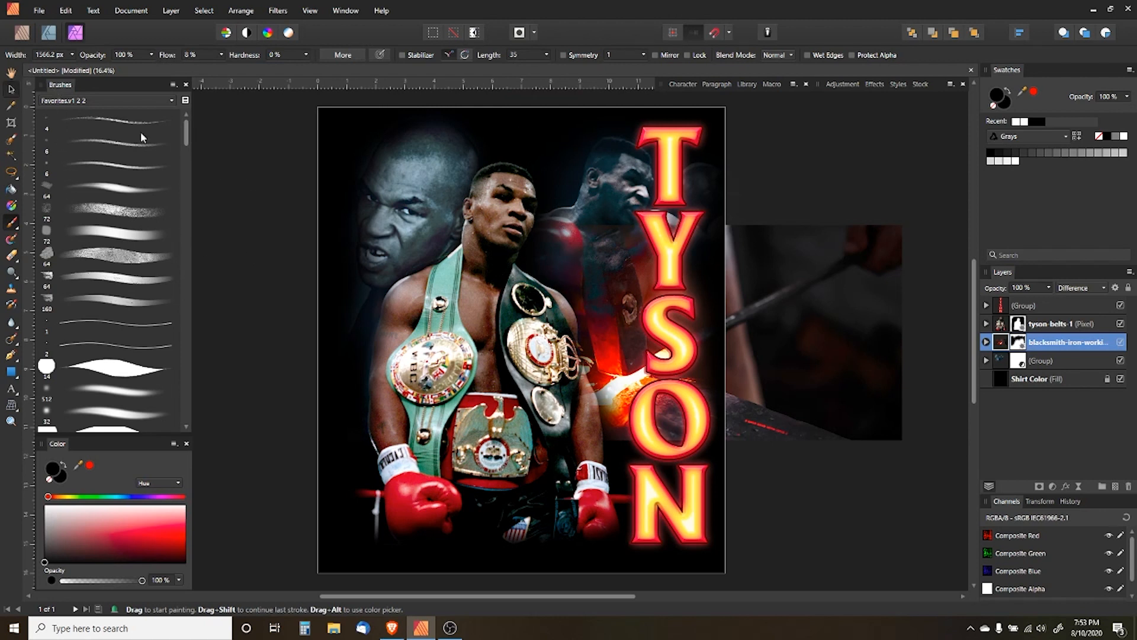
{"action": "key", "text": "v"}
{"action": "mouse_move", "coordinate": [626, 261]}
{"action": "left_mouse_down"}
{"action": "mouse_move", "coordinate": [630, 283]}
{"action": "mouse_move", "coordinate": [628, 273]}
{"action": "left_mouse_up"}
{"action": "left_click_drag", "start_coordinate": [911, 446], "coordinate": [828, 414]}
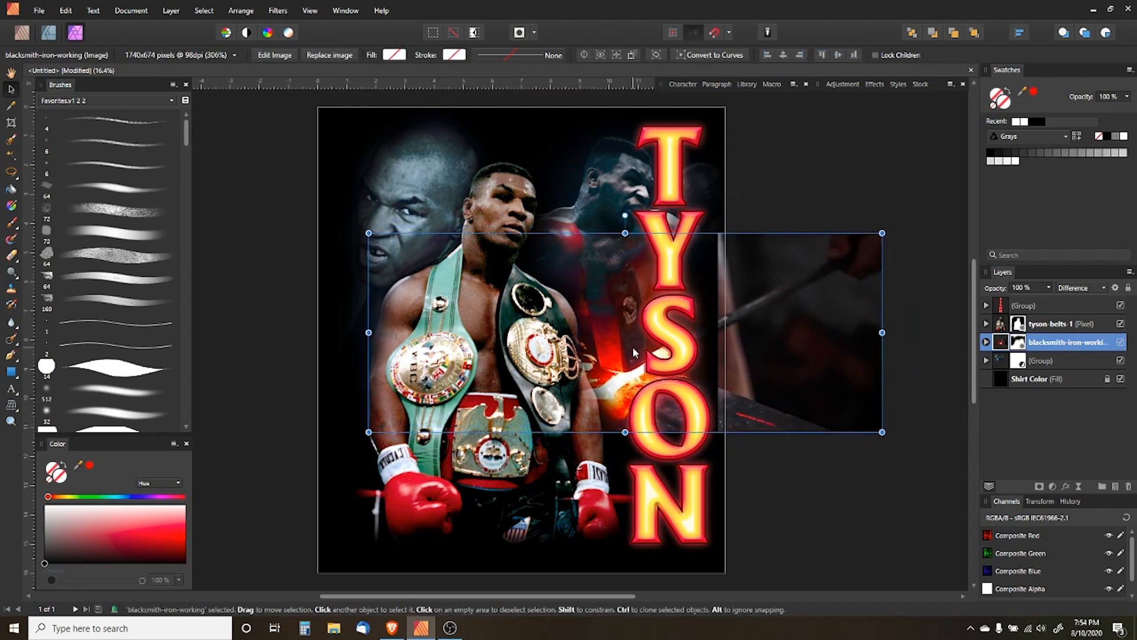
{"action": "key", "text": "b"}
{"action": "left_click_drag", "start_coordinate": [560, 427], "coordinate": [575, 425]}
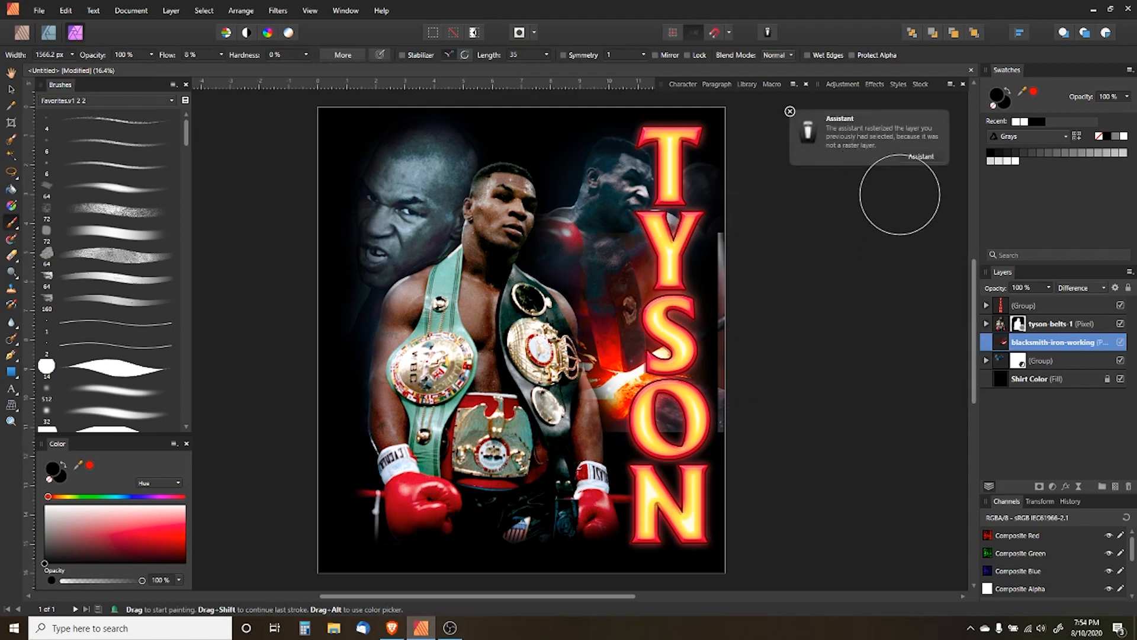
{"action": "left_click", "coordinate": [790, 113]}
{"action": "key", "text": "ctrl+z"}
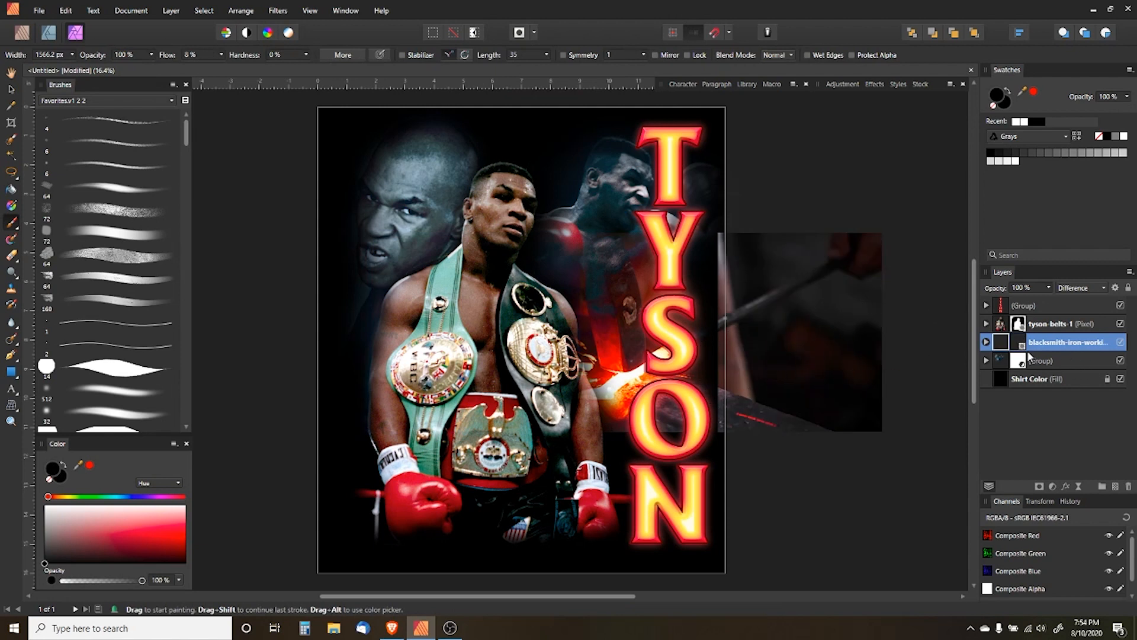
Select the mask of the blacksmith image and paint away in black the area along the artboard edge beside the TYSON lettering
{"action": "left_click", "coordinate": [986, 341]}
{"action": "left_click", "coordinate": [1021, 360]}
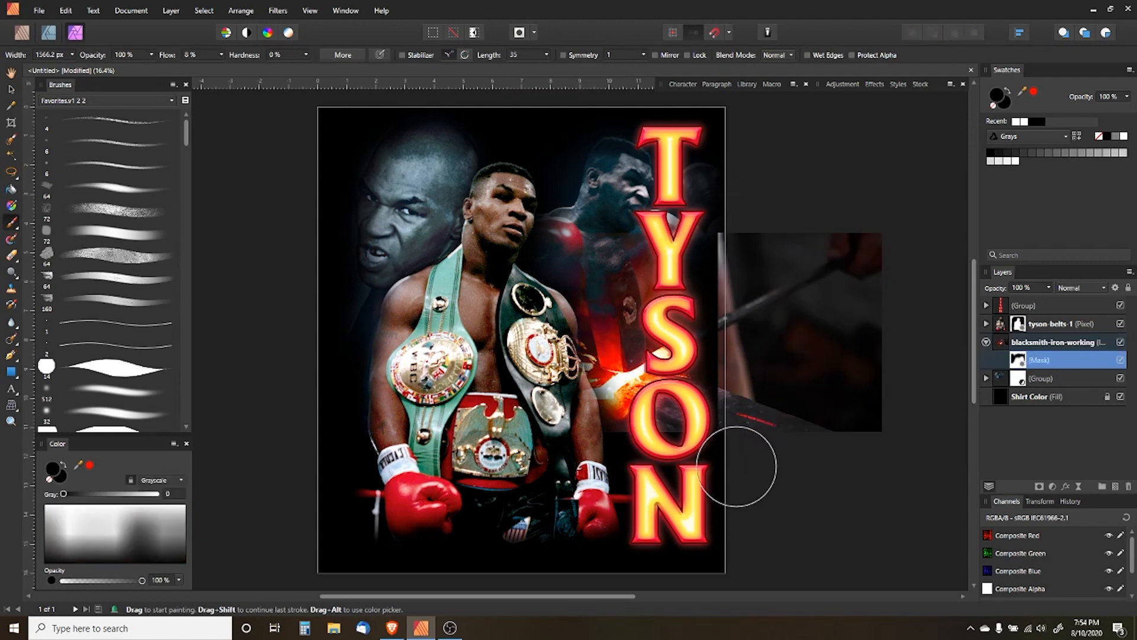
{"action": "mouse_move", "coordinate": [748, 472]}
{"action": "left_mouse_down"}
{"action": "mouse_move", "coordinate": [756, 225]}
{"action": "mouse_move", "coordinate": [752, 433]}
{"action": "mouse_move", "coordinate": [746, 205]}
{"action": "mouse_move", "coordinate": [759, 464]}
{"action": "mouse_move", "coordinate": [742, 217]}
{"action": "mouse_move", "coordinate": [753, 347]}
{"action": "left_mouse_up"}
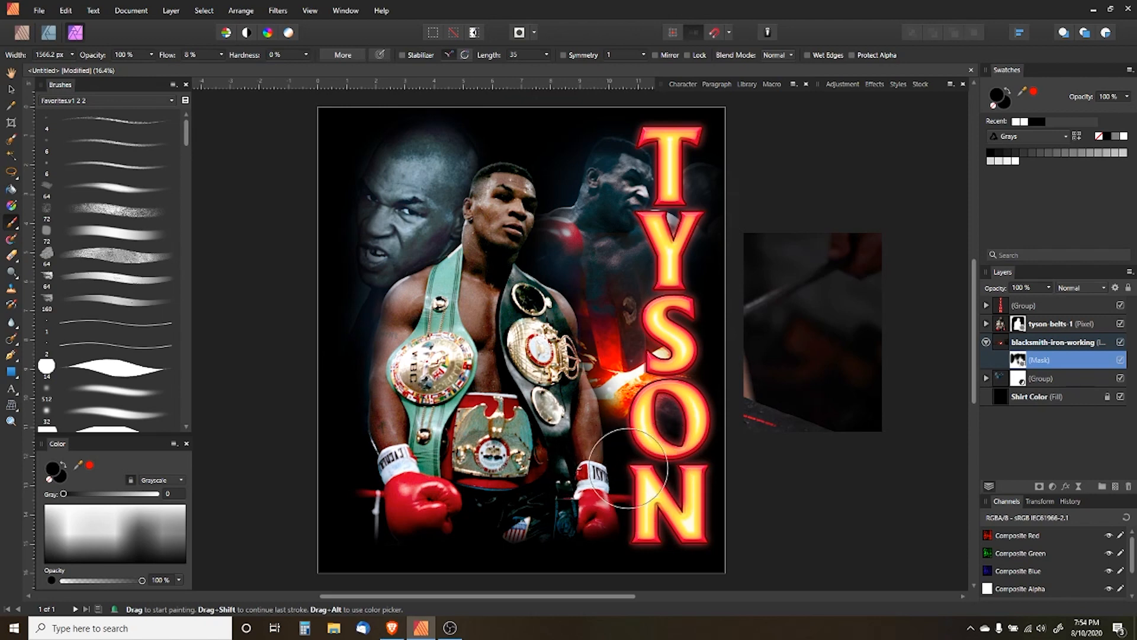
Paint away the remaining blacksmith image edges around the boxer's arm and shoulder on its mask, enlarging the brush to about 539 px
{"action": "scroll", "coordinate": [577, 408], "scroll_direction": "up", "scroll_amount": 3}
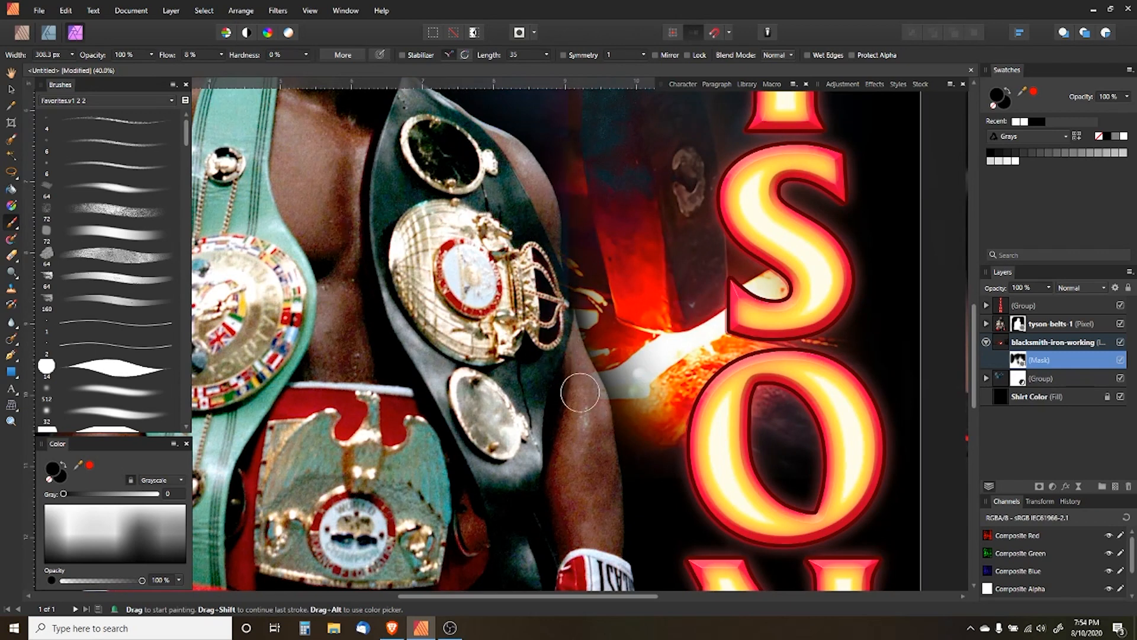
{"action": "left_click_drag", "start_coordinate": [586, 364], "coordinate": [615, 444]}
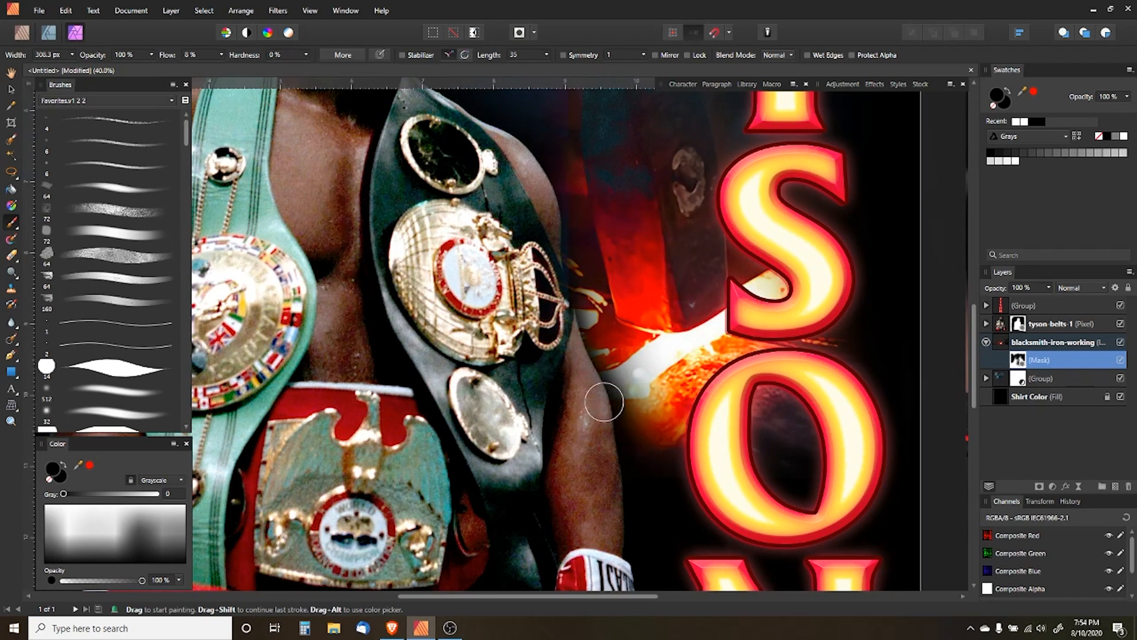
{"action": "key", "text": "bracketright"}
{"action": "key", "text": "bracketright"}
{"action": "key", "text": "bracketright"}
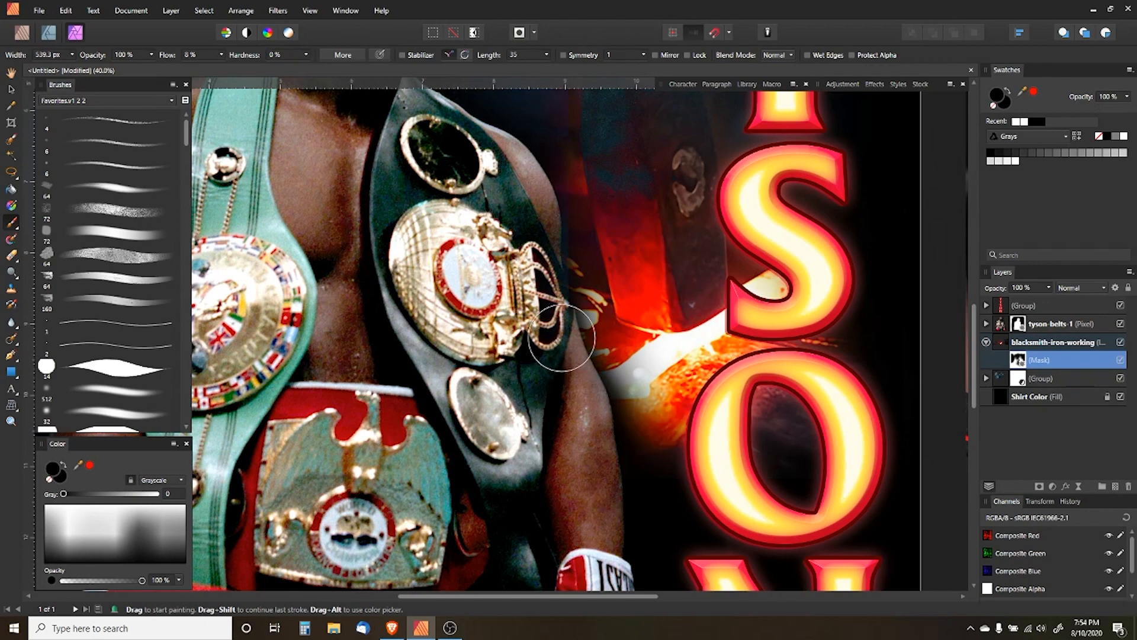
{"action": "left_click_drag", "start_coordinate": [563, 337], "coordinate": [537, 369]}
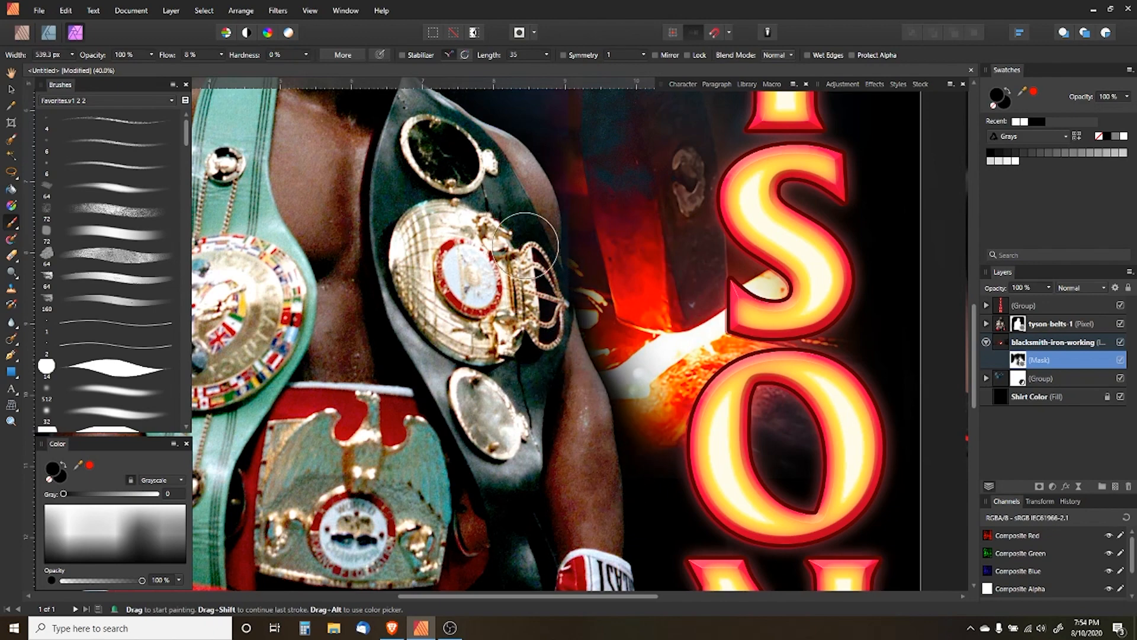
{"action": "key", "text": "ctrl+0"}
{"action": "scroll", "coordinate": [523, 284], "scroll_direction": "up", "scroll_amount": 4}
{"action": "left_click_drag", "start_coordinate": [494, 188], "coordinate": [498, 351]}
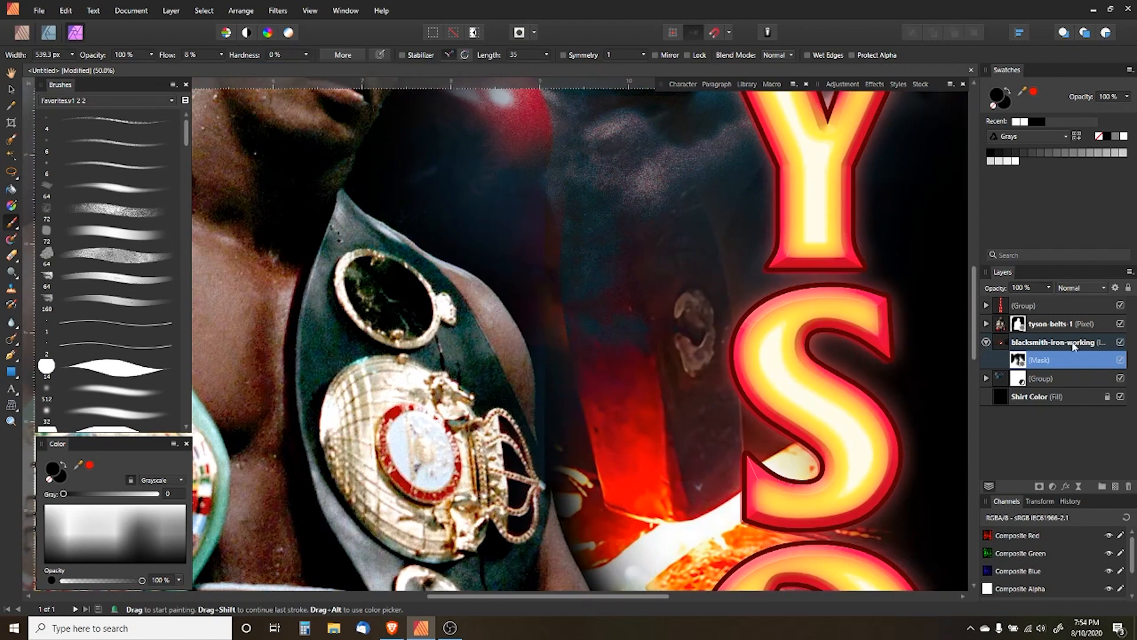
Toggle the visibility of the blacksmith image and the tyson-belts-1 layer to find which layer causes the hard edge
{"action": "left_click", "coordinate": [1121, 343]}
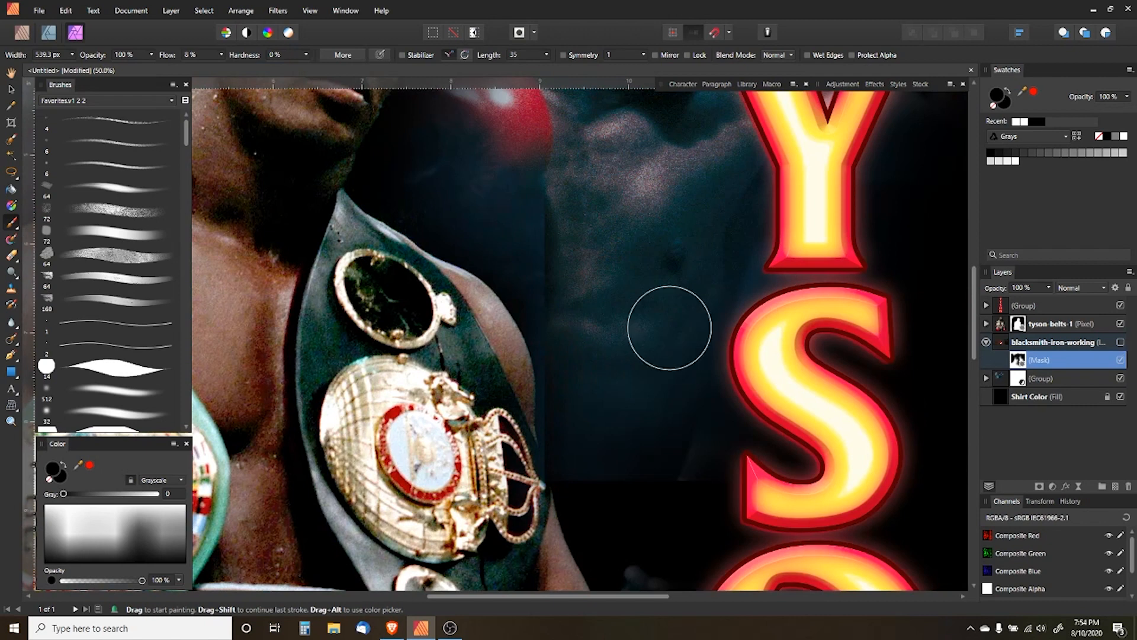
{"action": "scroll", "coordinate": [670, 328], "scroll_direction": "down", "scroll_amount": 4}
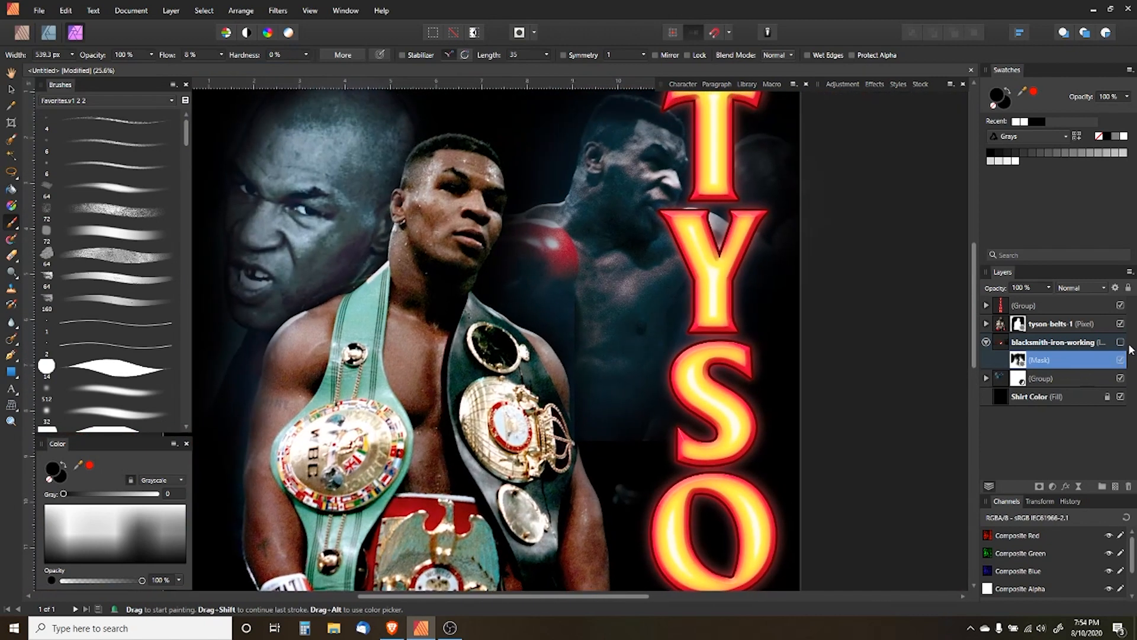
{"action": "left_click", "coordinate": [1120, 342]}
{"action": "left_click", "coordinate": [1121, 324]}
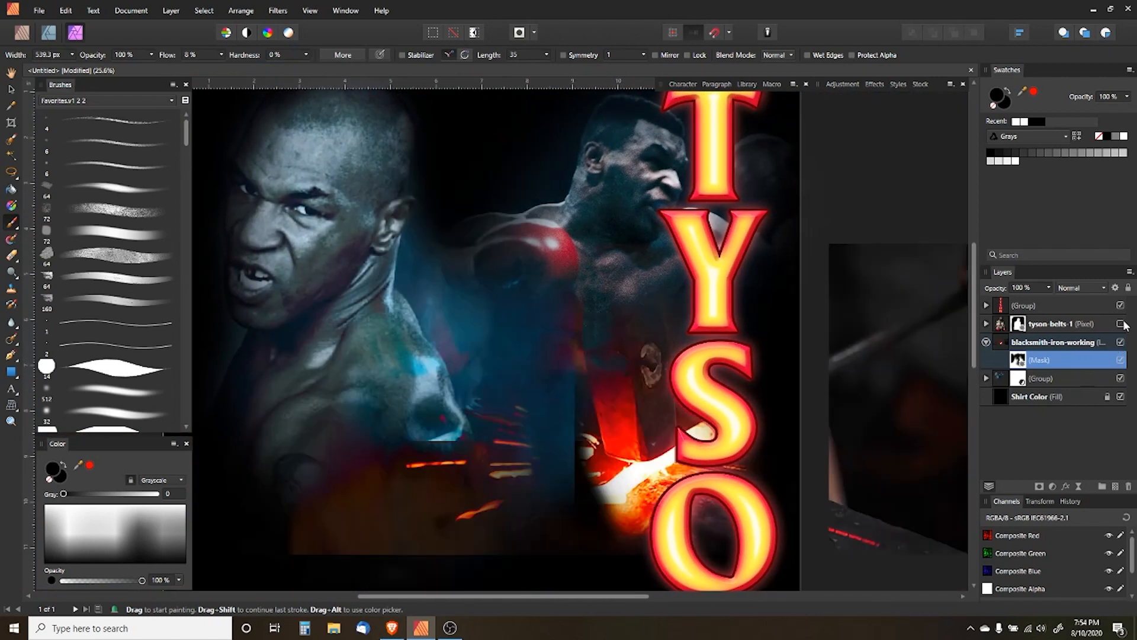
{"action": "left_click", "coordinate": [1121, 324]}
{"action": "left_click", "coordinate": [1121, 324]}
{"action": "left_click", "coordinate": [1121, 324]}
Select the NINTCHDBPICT image's mask inside the lower group and paint its hard edge away in black with a brush about 943 px wide
{"action": "left_click", "coordinate": [987, 379]}
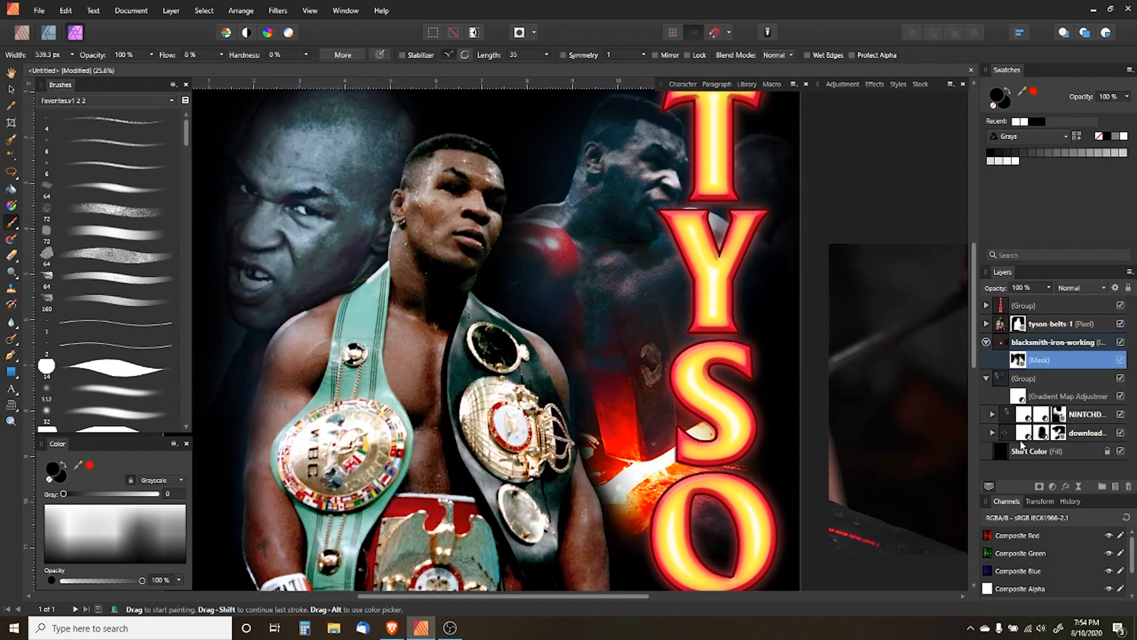
{"action": "left_click", "coordinate": [993, 414]}
{"action": "scroll", "coordinate": [1029, 457], "scroll_direction": "down", "scroll_amount": 1}
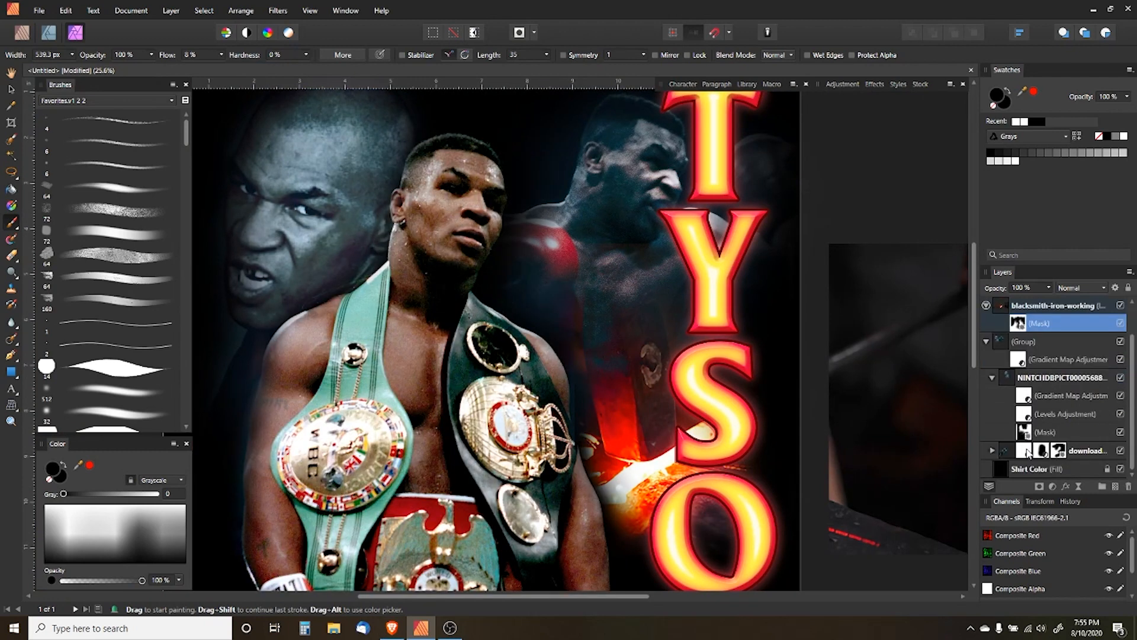
{"action": "left_click", "coordinate": [1027, 436]}
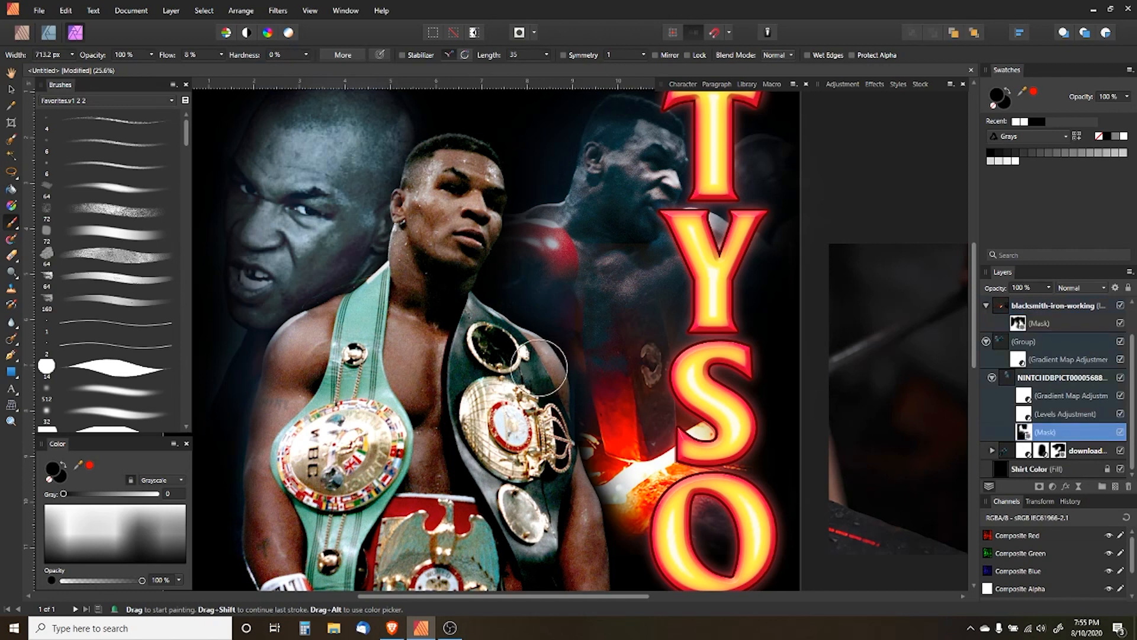
{"action": "key", "text": "bracketright"}
{"action": "key", "text": "bracketright"}
{"action": "key", "text": "bracketright"}
{"action": "mouse_move", "coordinate": [593, 357]}
{"action": "left_mouse_down"}
{"action": "mouse_move", "coordinate": [571, 445]}
{"action": "mouse_move", "coordinate": [574, 330]}
{"action": "mouse_move", "coordinate": [568, 465]}
{"action": "mouse_move", "coordinate": [538, 300]}
{"action": "mouse_move", "coordinate": [581, 451]}
{"action": "mouse_move", "coordinate": [511, 293]}
{"action": "mouse_move", "coordinate": [612, 429]}
{"action": "mouse_move", "coordinate": [494, 303]}
{"action": "mouse_move", "coordinate": [632, 442]}
{"action": "mouse_move", "coordinate": [487, 425]}
{"action": "mouse_move", "coordinate": [561, 498]}
{"action": "mouse_move", "coordinate": [535, 291]}
{"action": "mouse_move", "coordinate": [569, 480]}
{"action": "mouse_move", "coordinate": [500, 303]}
{"action": "mouse_move", "coordinate": [577, 519]}
{"action": "mouse_move", "coordinate": [548, 358]}
{"action": "mouse_move", "coordinate": [582, 495]}
{"action": "mouse_move", "coordinate": [534, 376]}
{"action": "mouse_move", "coordinate": [557, 478]}
{"action": "mouse_move", "coordinate": [547, 389]}
{"action": "mouse_move", "coordinate": [592, 355]}
{"action": "mouse_move", "coordinate": [579, 403]}
{"action": "mouse_move", "coordinate": [605, 482]}
{"action": "mouse_move", "coordinate": [575, 356]}
{"action": "mouse_move", "coordinate": [590, 325]}
{"action": "left_mouse_up"}
{"action": "scroll", "coordinate": [543, 361], "scroll_direction": "down", "scroll_amount": 4}
{"action": "scroll", "coordinate": [578, 346], "scroll_direction": "up", "scroll_amount": 1}
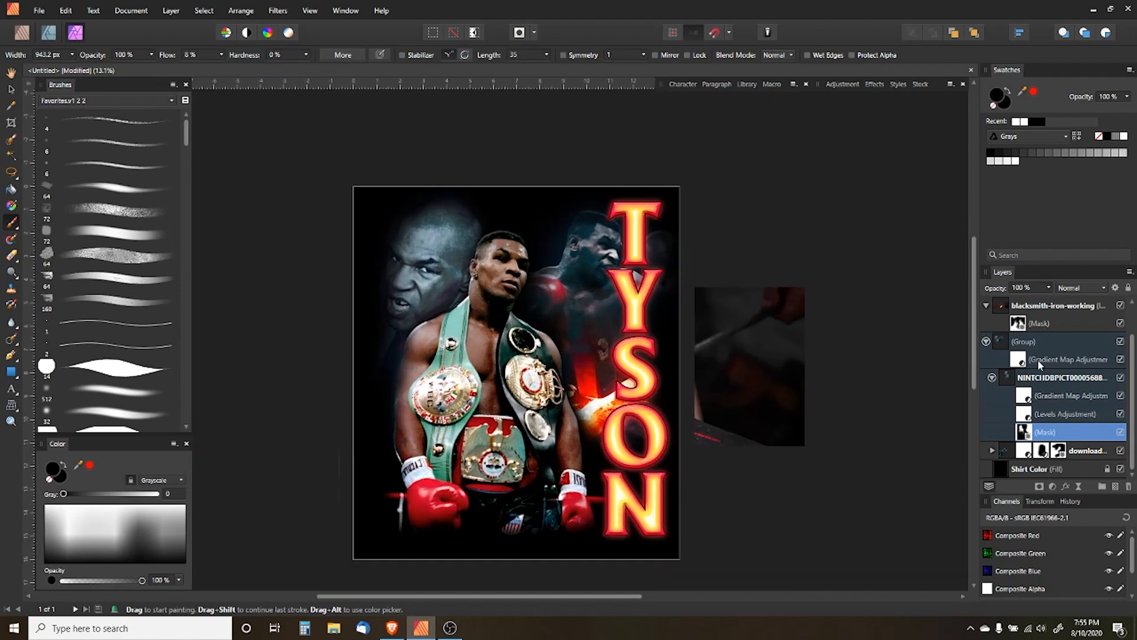
Collapse the layers, group the four artwork layers above Shirt Color and name the group Design
{"action": "left_click", "coordinate": [992, 378]}
{"action": "left_click", "coordinate": [986, 377]}
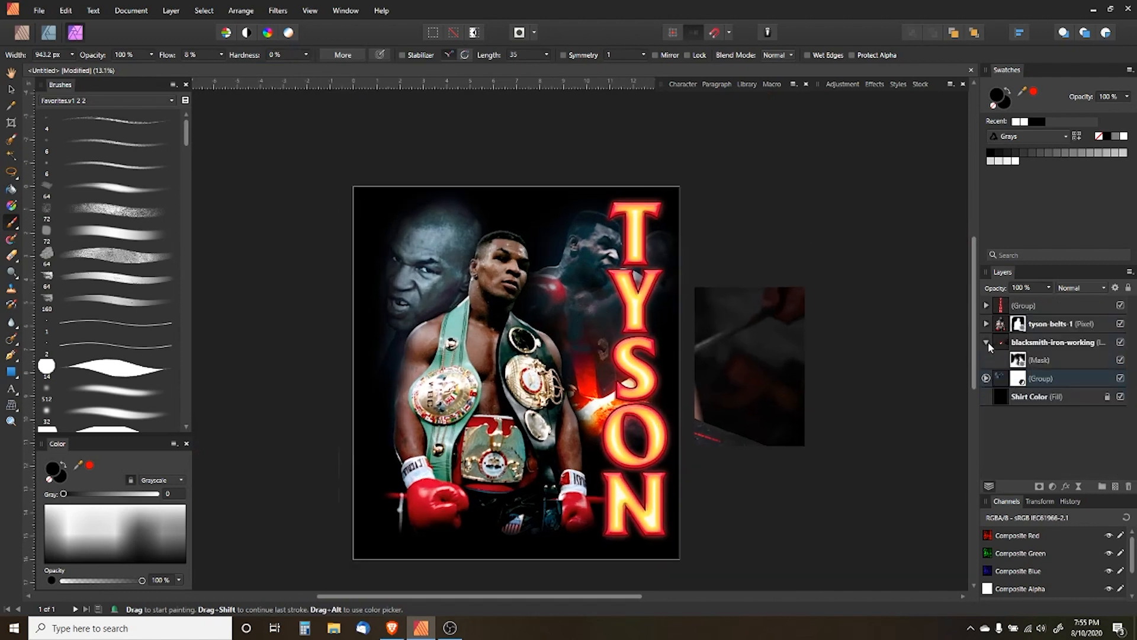
{"action": "left_click", "coordinate": [986, 342]}
{"action": "left_click", "coordinate": [1068, 359]}
{"action": "left_click", "coordinate": [1068, 307], "text": "shift"}
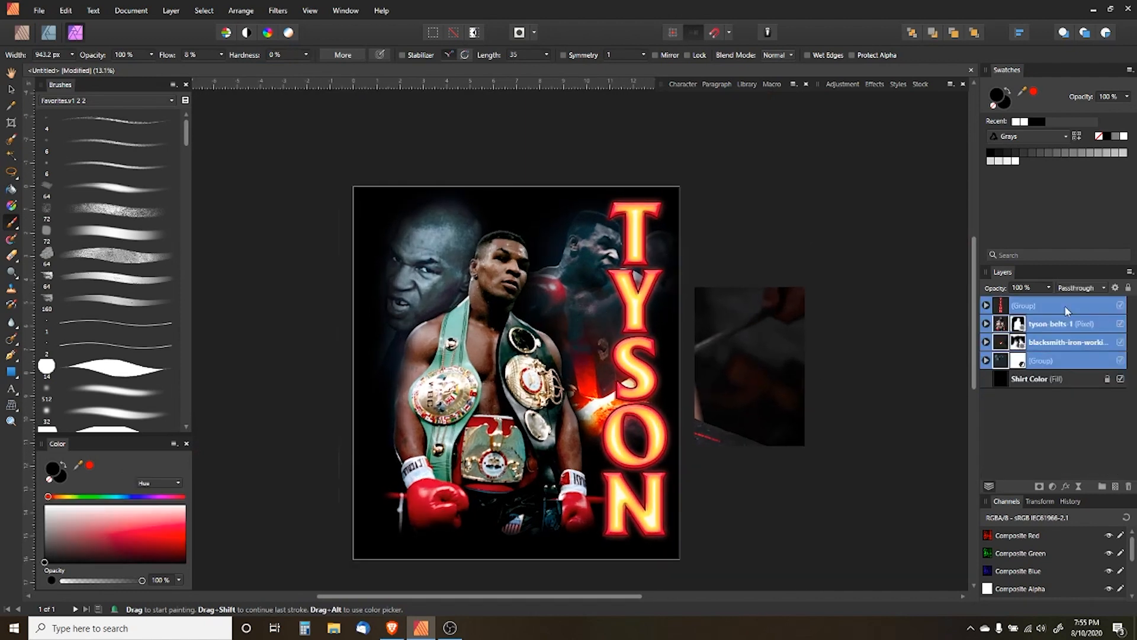
{"action": "key", "text": "ctrl+g"}
{"action": "double_click", "coordinate": [1031, 307]}
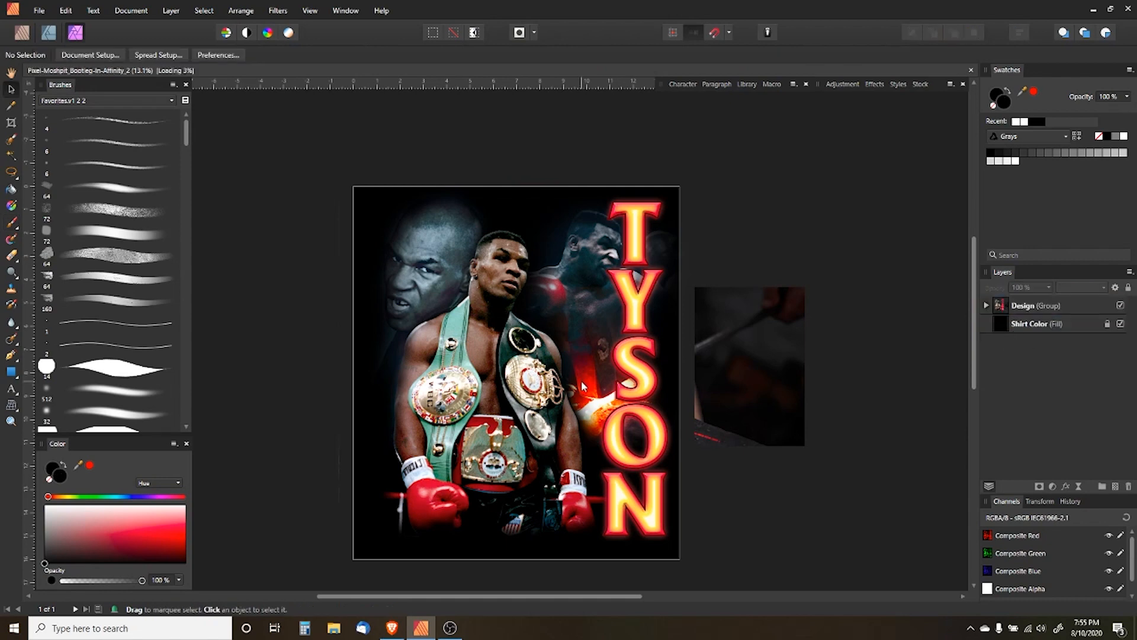
Duplicate the Design group and hide the original beneath the copy
{"action": "scroll", "coordinate": [555, 346], "scroll_direction": "up", "scroll_amount": 3}
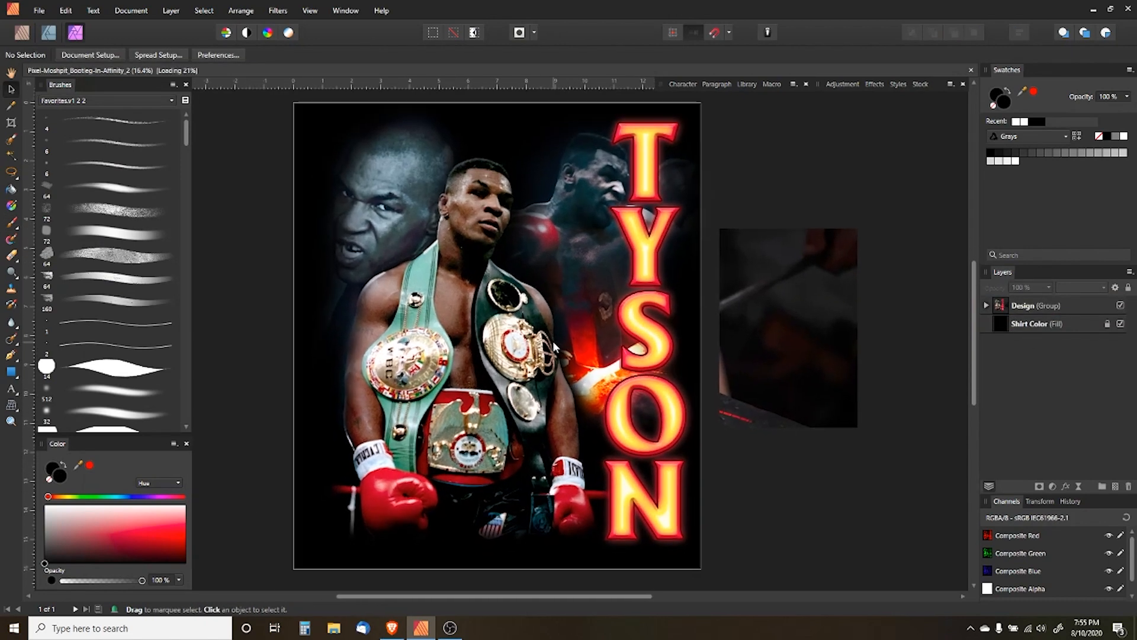
{"action": "scroll", "coordinate": [552, 346], "scroll_direction": "up", "scroll_amount": 1}
{"action": "left_click_drag", "start_coordinate": [552, 347], "coordinate": [556, 355]}
{"action": "scroll", "coordinate": [557, 355], "scroll_direction": "down", "scroll_amount": 1}
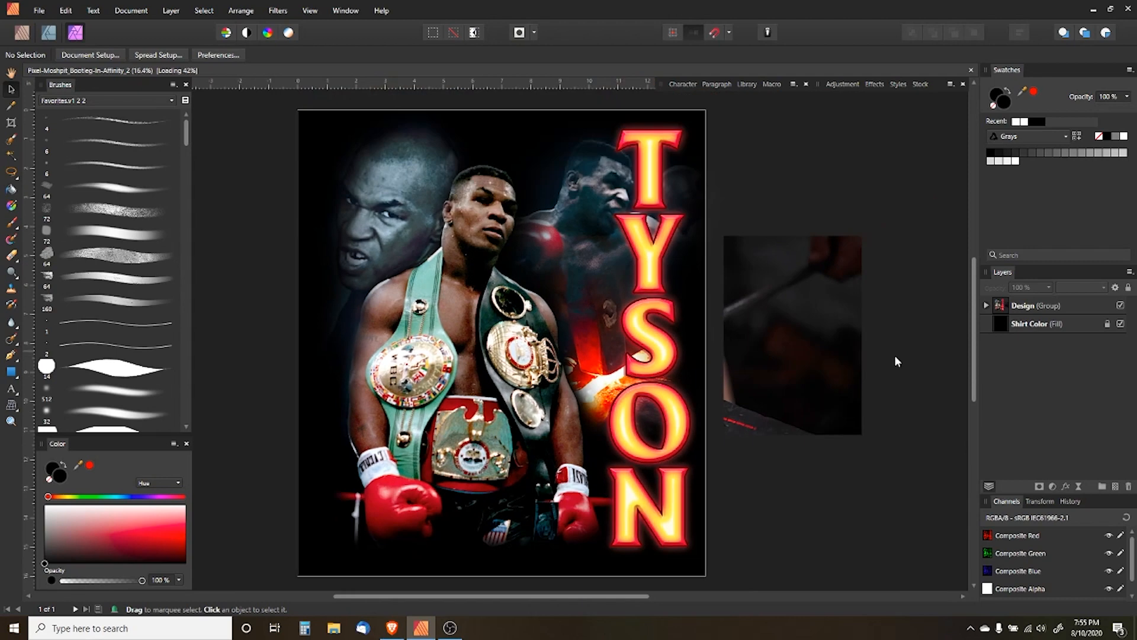
{"action": "left_click", "coordinate": [1051, 312]}
{"action": "key", "text": "ctrl+j"}
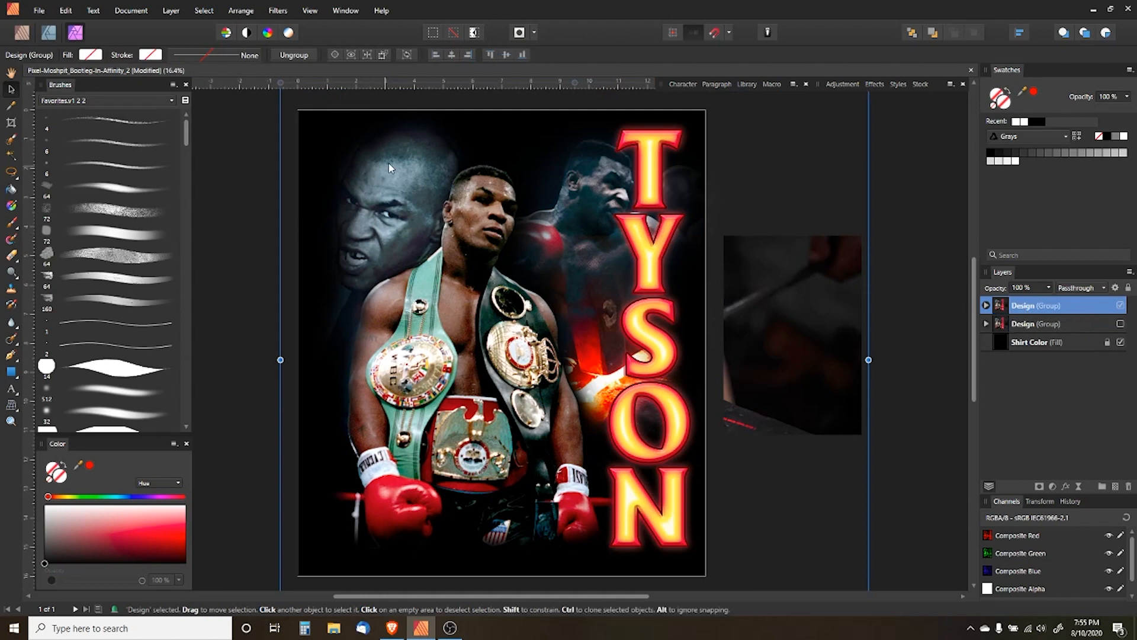
Rasterize the duplicated Design group into a single pixel layer
{"action": "left_click", "coordinate": [164, 11]}
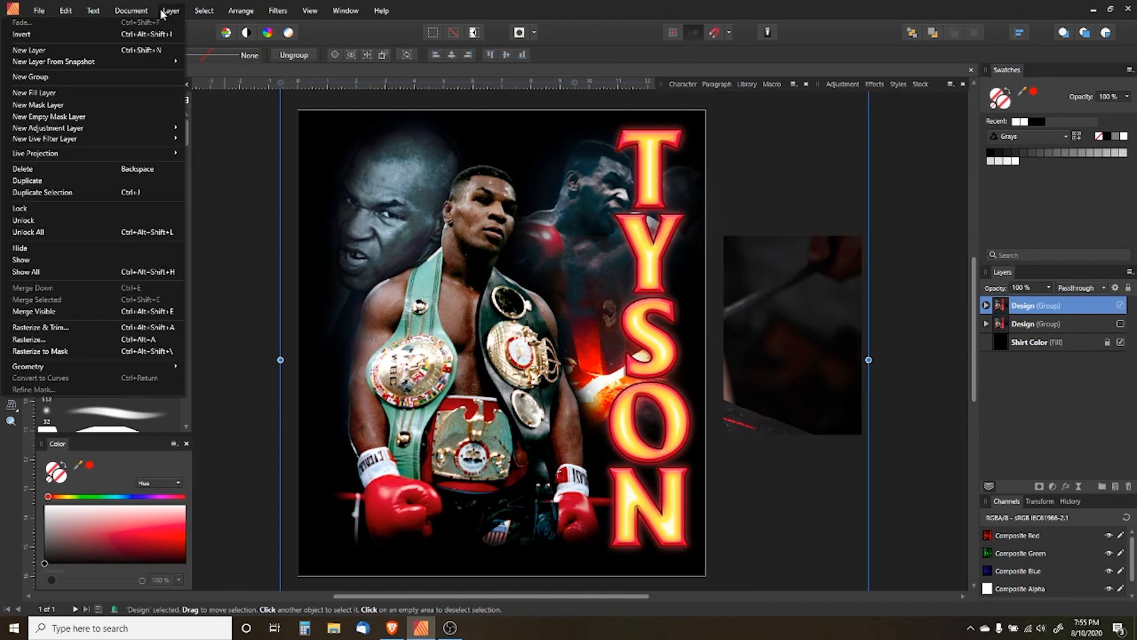
{"action": "left_click", "coordinate": [64, 311]}
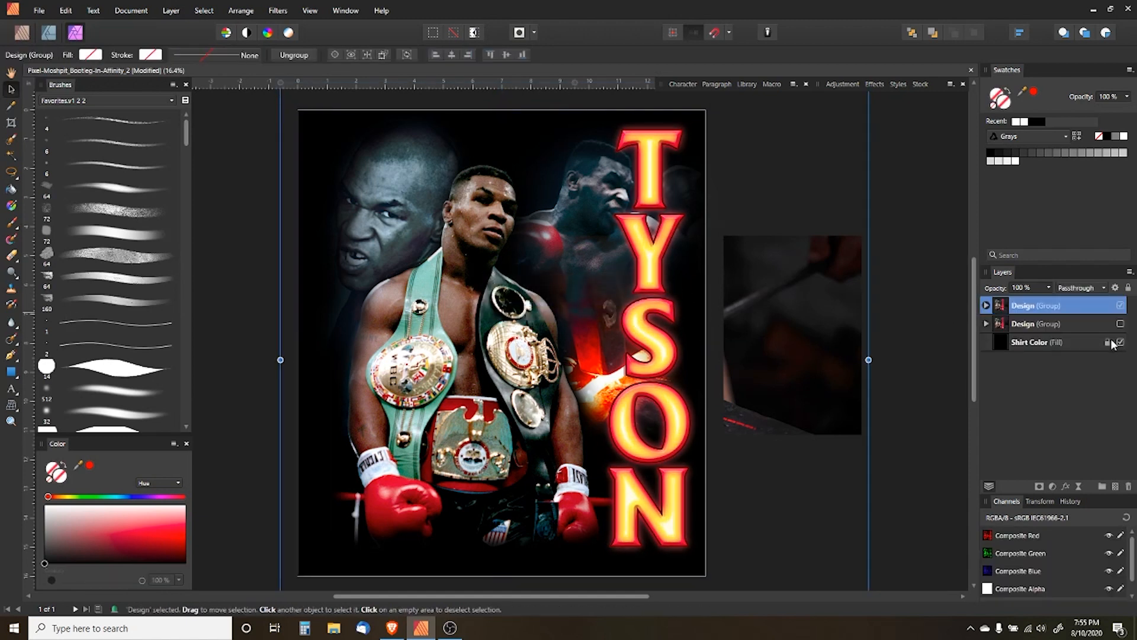
{"action": "left_click", "coordinate": [172, 10]}
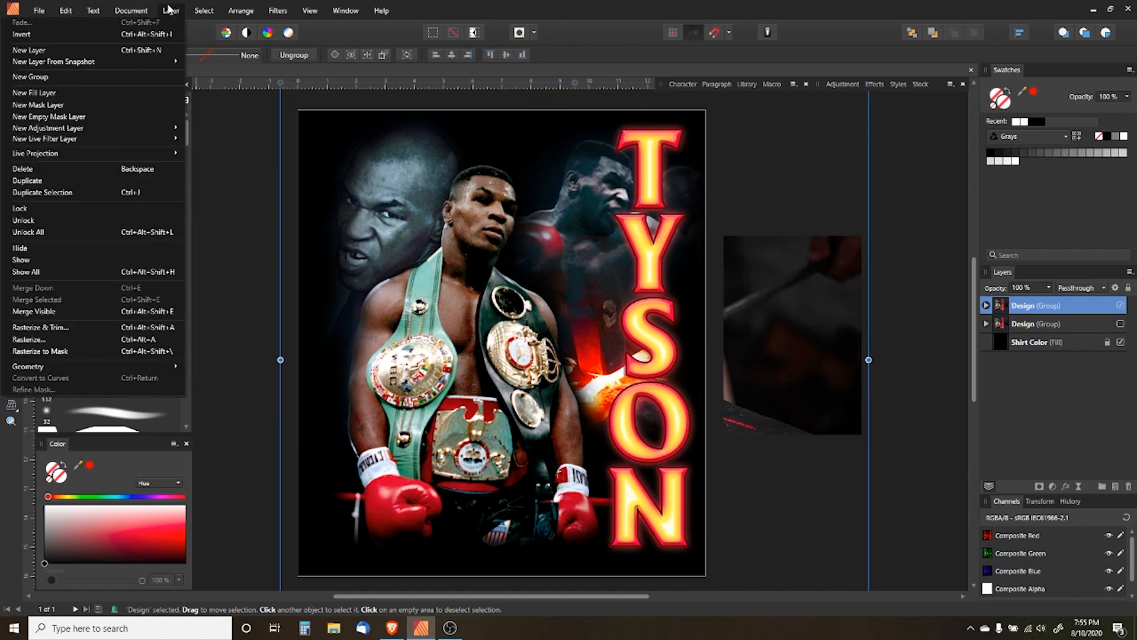
{"action": "left_click", "coordinate": [81, 338]}
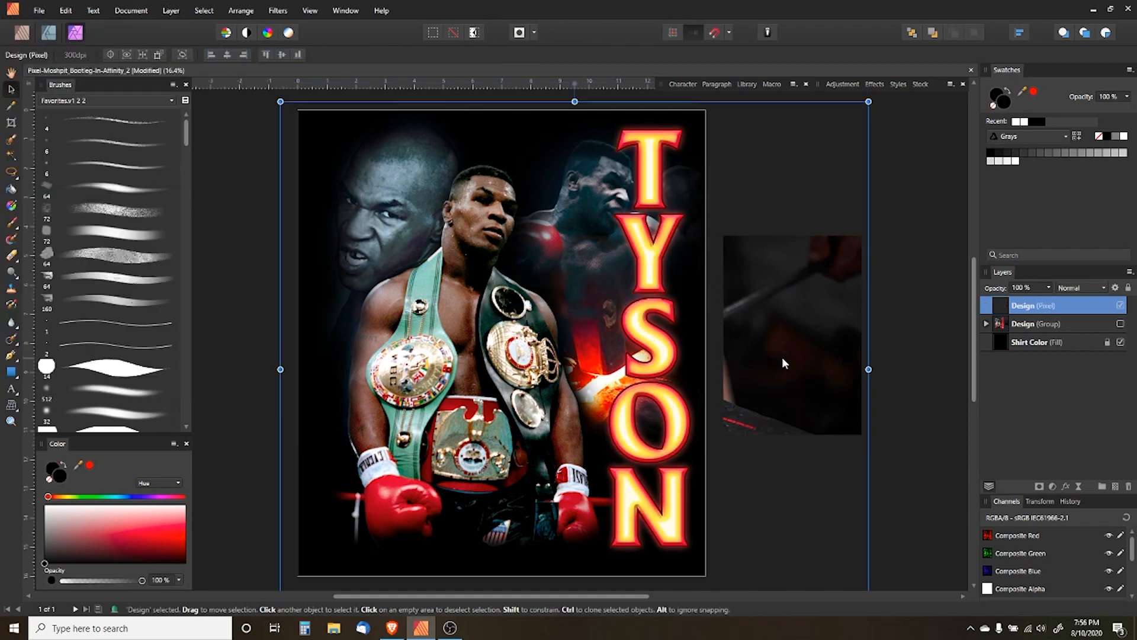
Toggle the Shirt Color fill to inspect the artwork's transparency, and apply Rasterize & Trim to the Design pixel layer
{"action": "left_click", "coordinate": [1121, 342]}
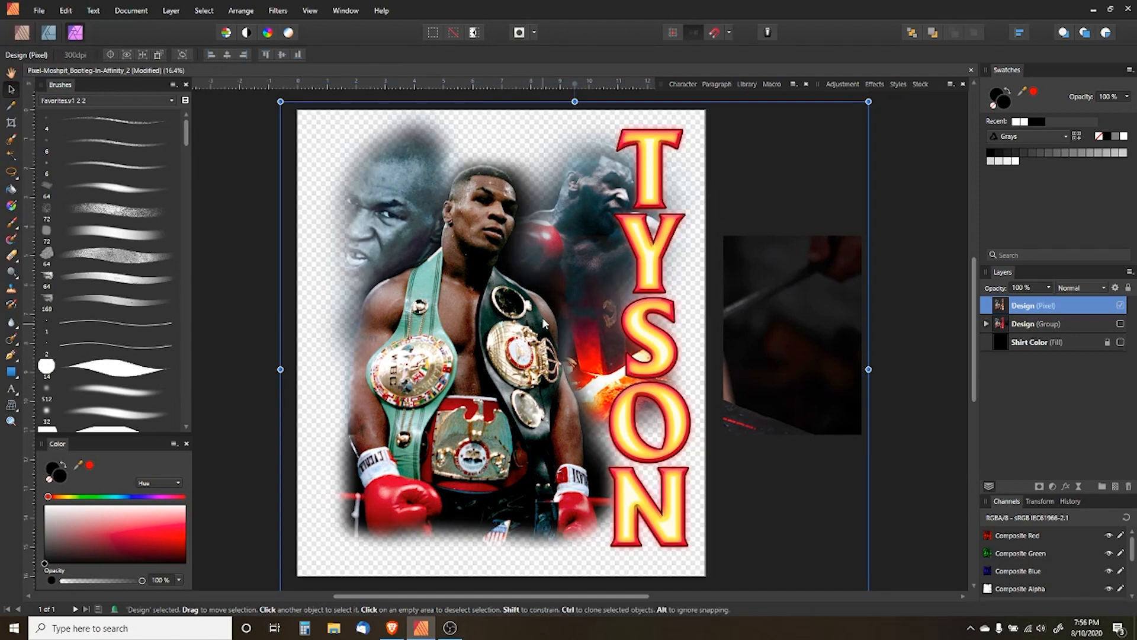
{"action": "left_click", "coordinate": [1120, 343]}
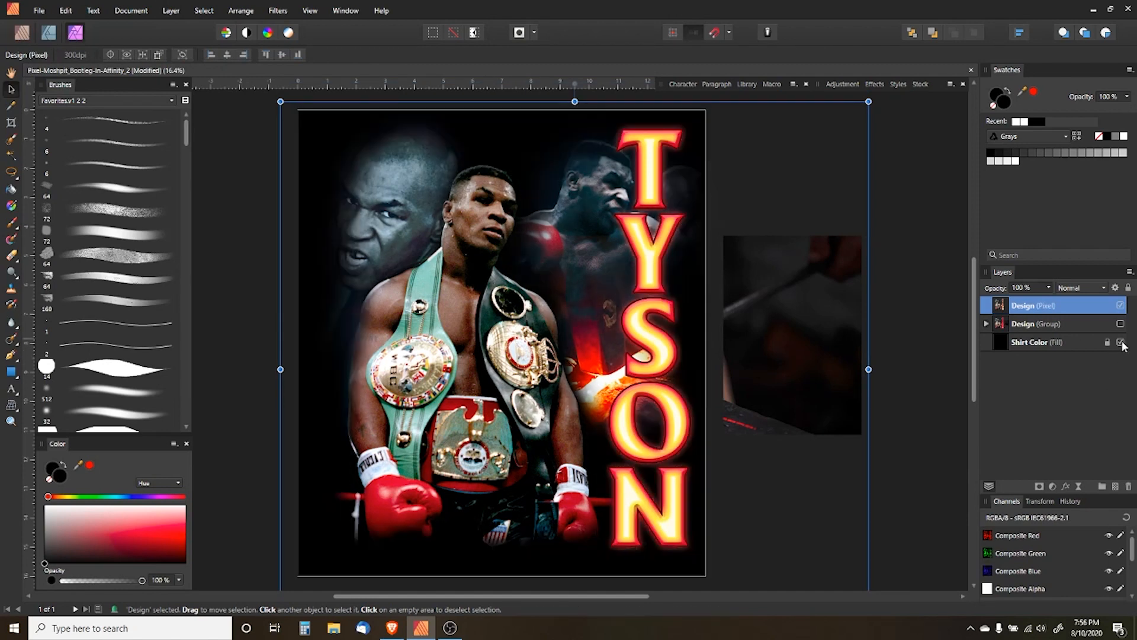
{"action": "left_click", "coordinate": [1121, 343]}
{"action": "left_click", "coordinate": [1120, 342]}
{"action": "left_click", "coordinate": [172, 10]}
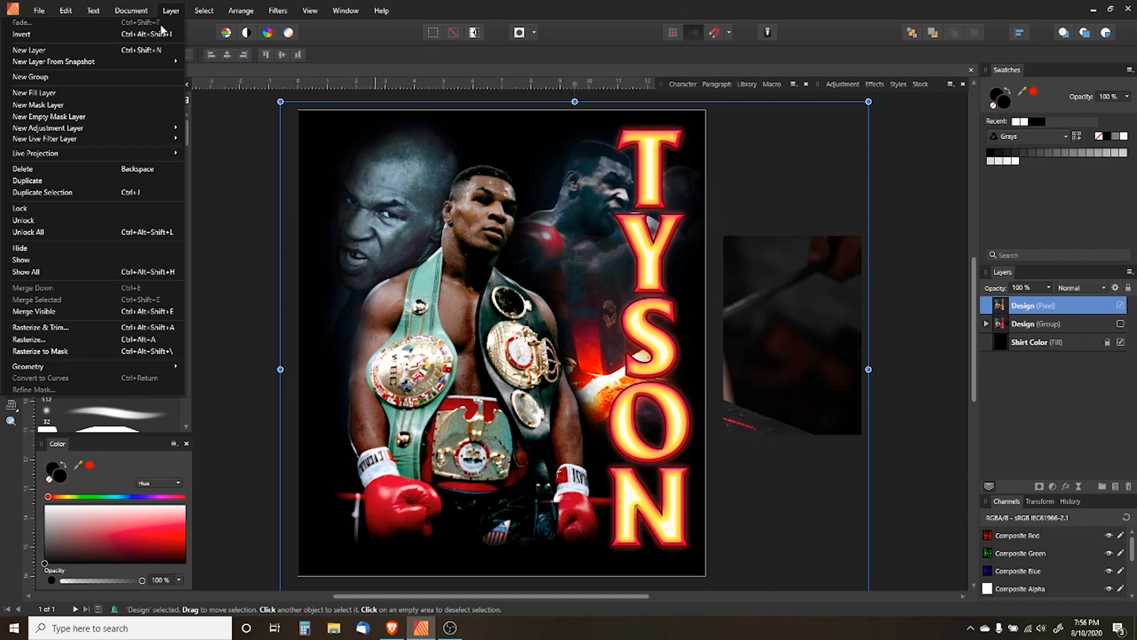
{"action": "left_click", "coordinate": [79, 328]}
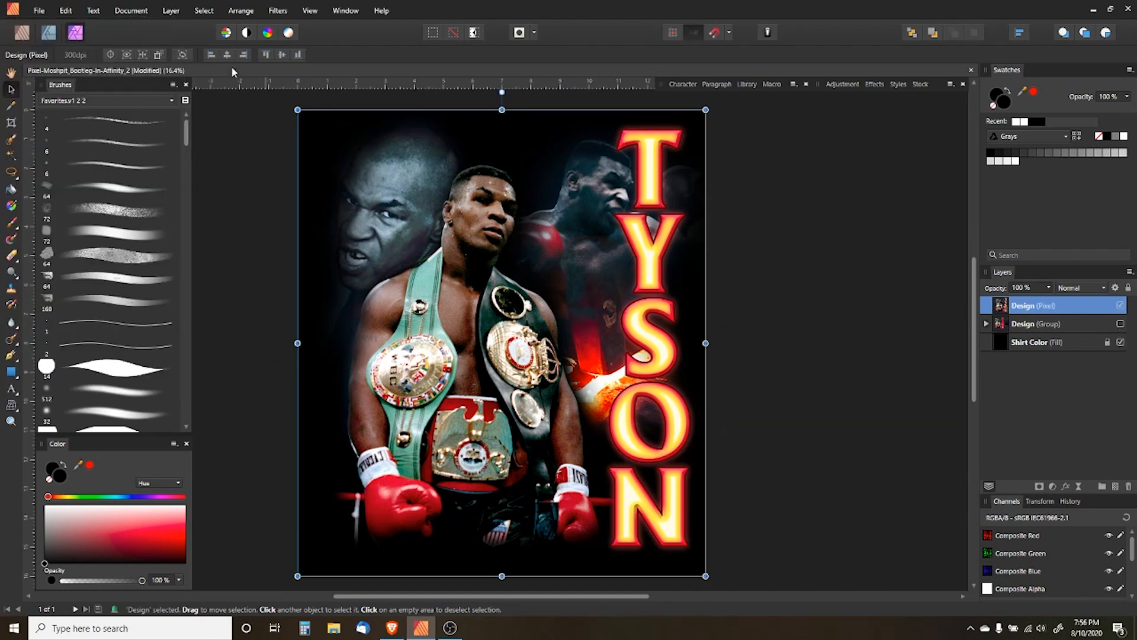
Invert the colors of the trimmed Design pixel layer
{"action": "left_click", "coordinate": [171, 10]}
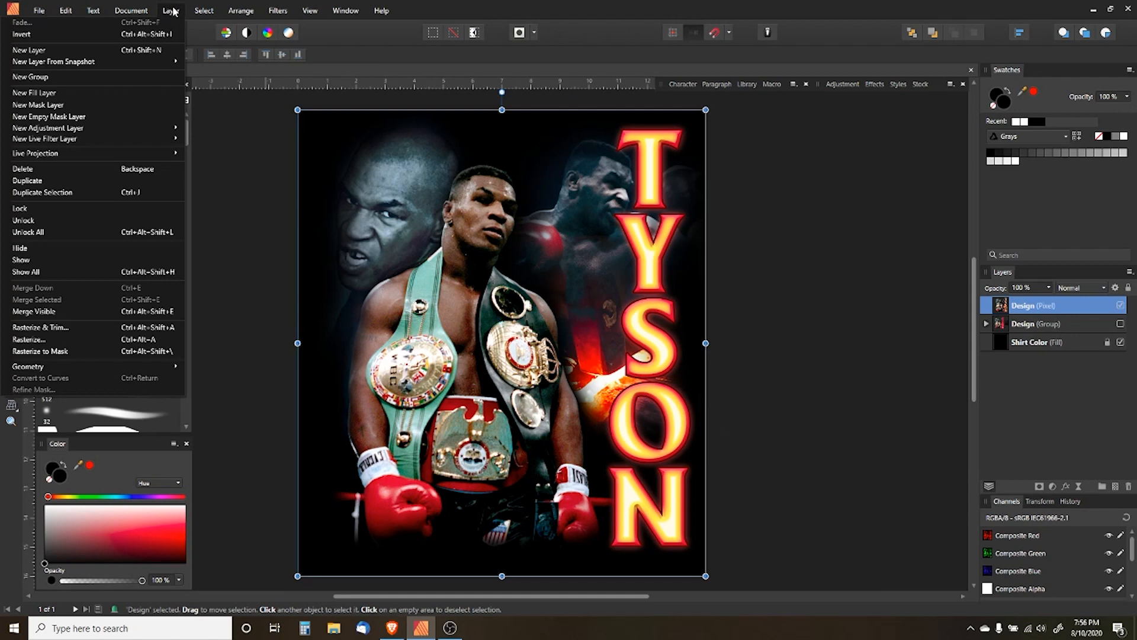
{"action": "left_click", "coordinate": [278, 10]}
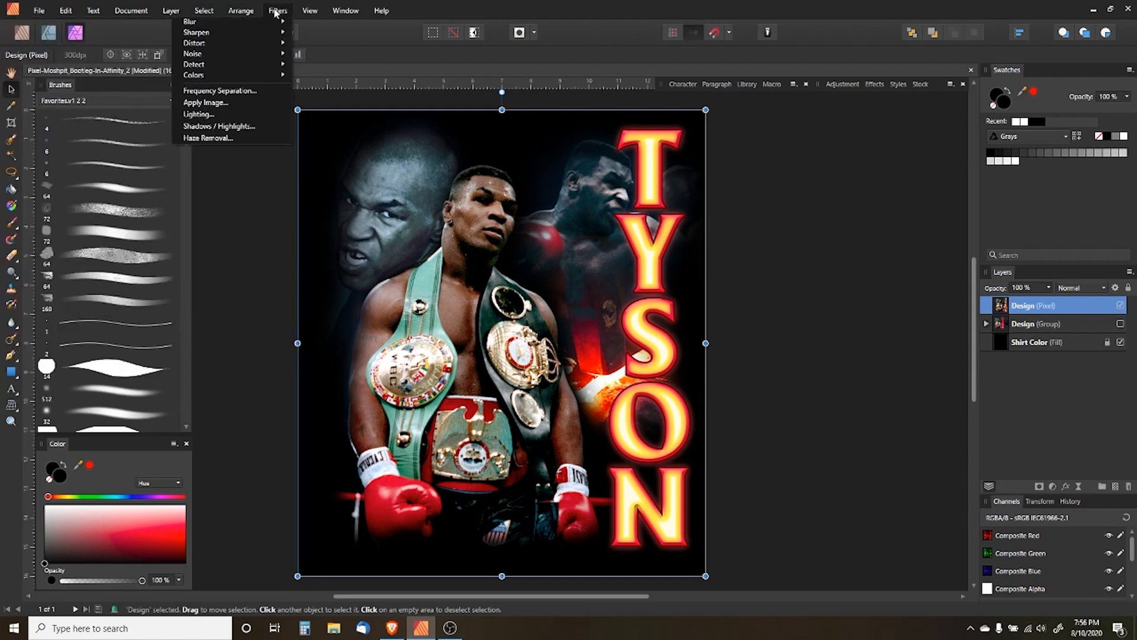
{"action": "mouse_move", "coordinate": [250, 76]}
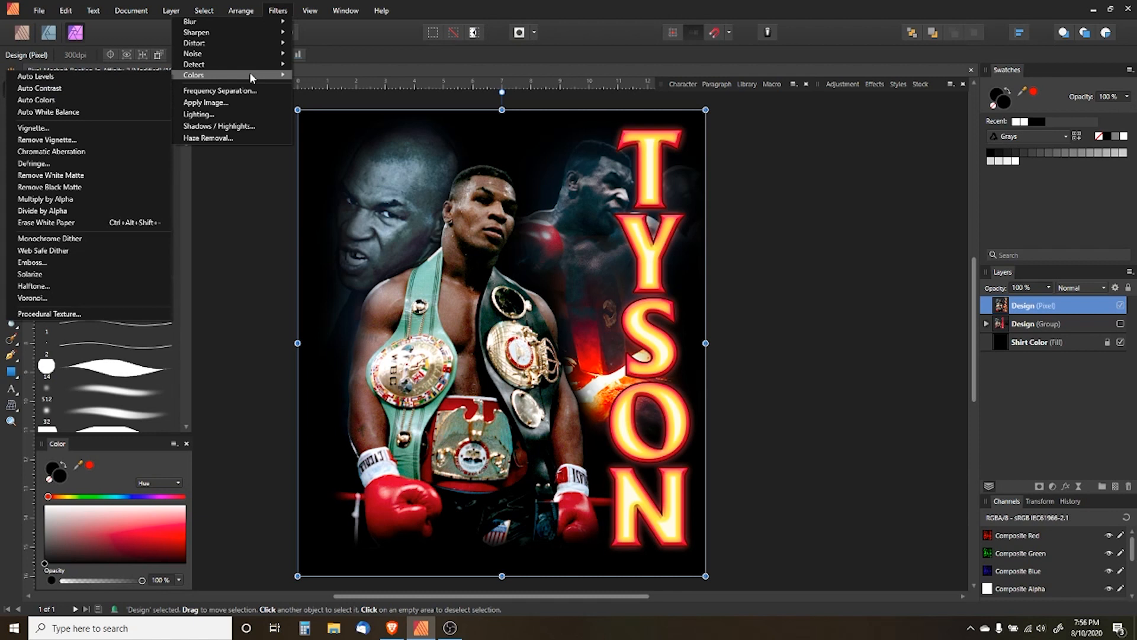
{"action": "left_click", "coordinate": [1054, 485]}
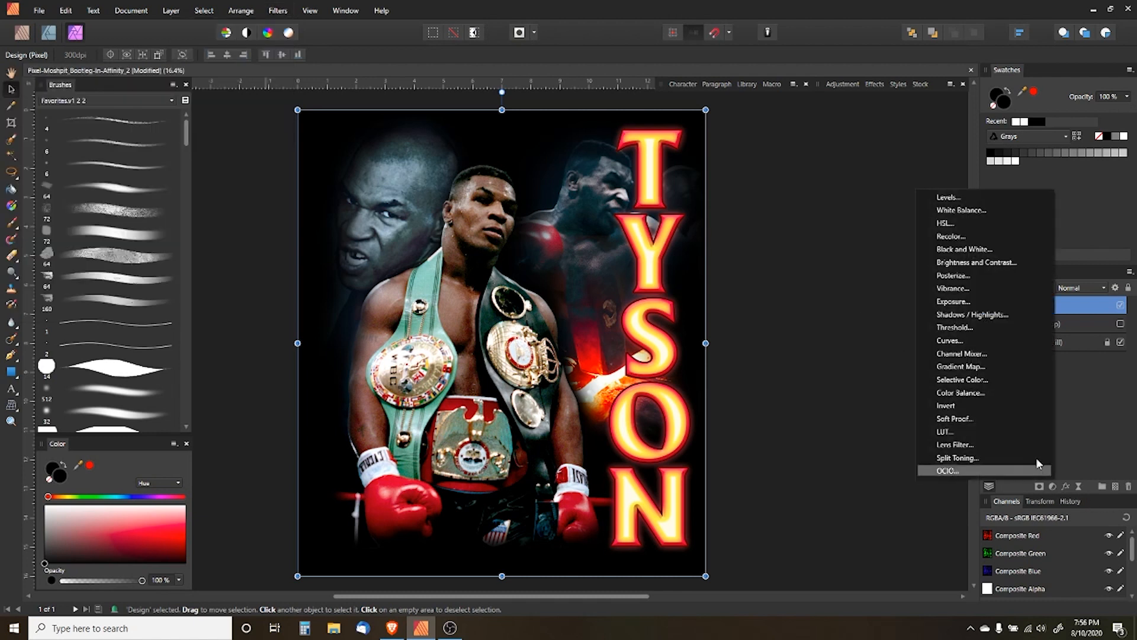
{"action": "left_click", "coordinate": [945, 406]}
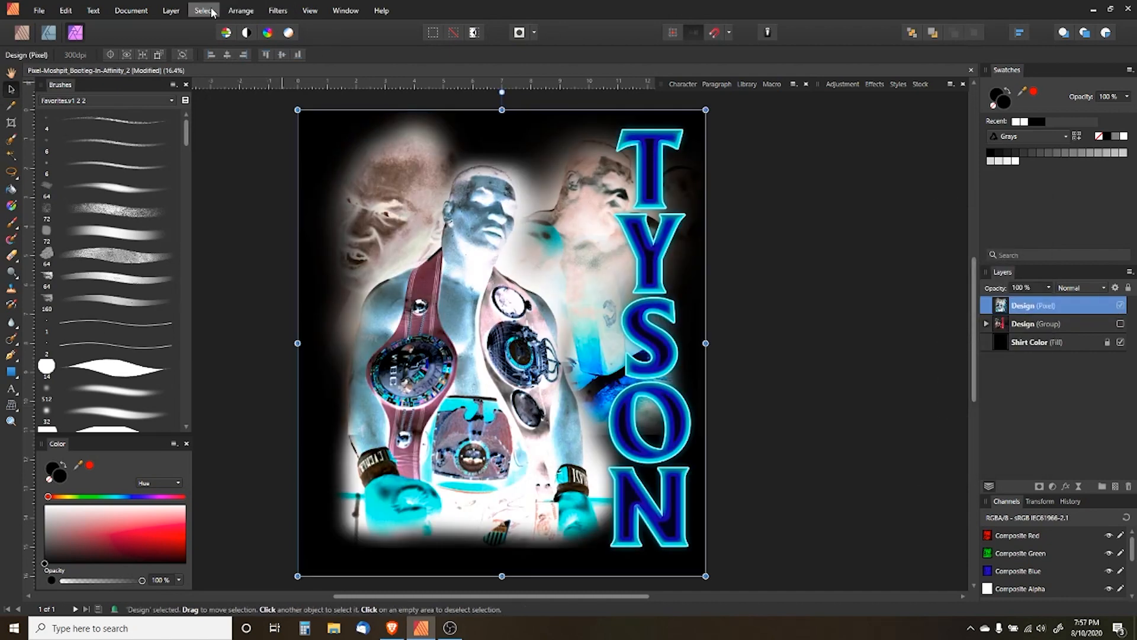
Apply the Erase White Paper filter to the inverted Design pixel layer
{"action": "left_click", "coordinate": [278, 10]}
{"action": "mouse_move", "coordinate": [222, 89]}
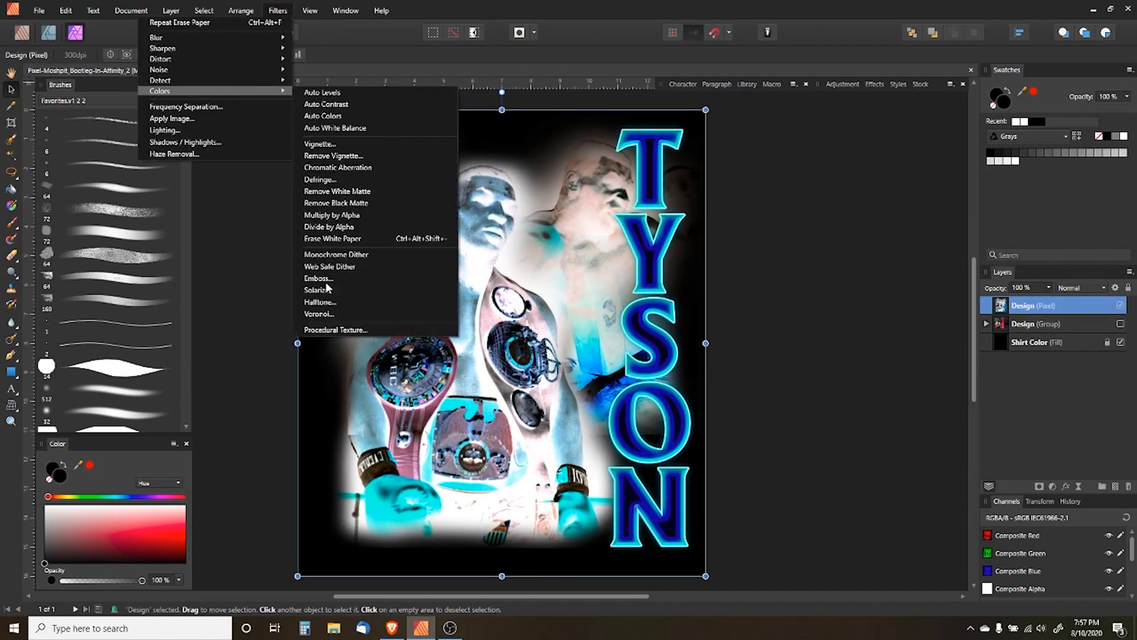
{"action": "left_click", "coordinate": [334, 238]}
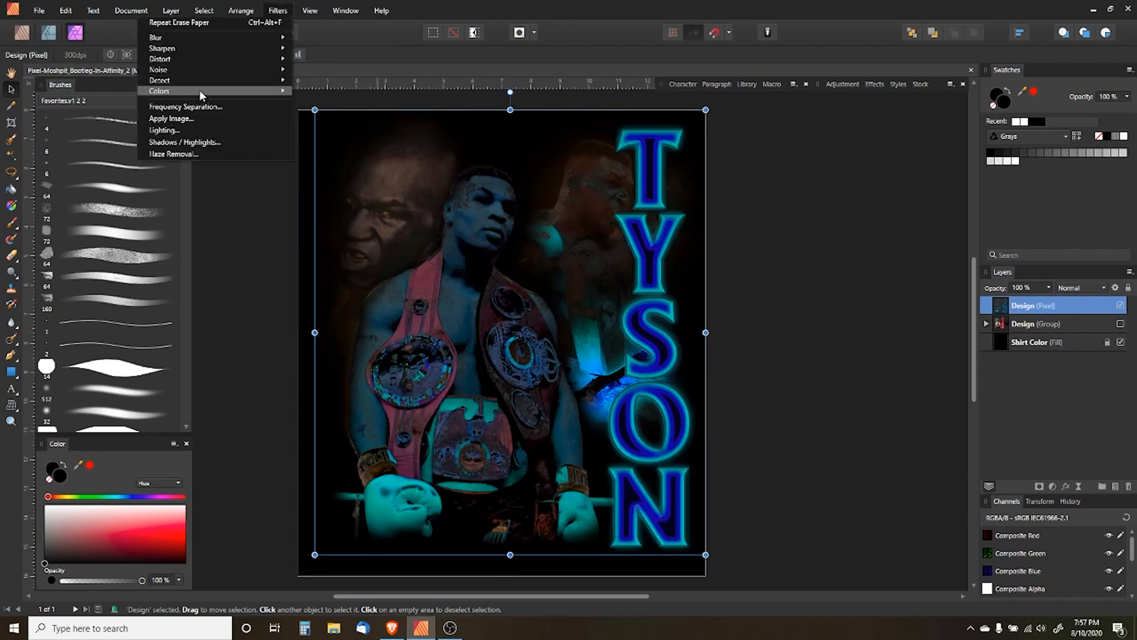
Restore the Design pixel layer's colors with an Invert adjustment and rasterize the adjustment into the layer
{"action": "mouse_move", "coordinate": [199, 90]}
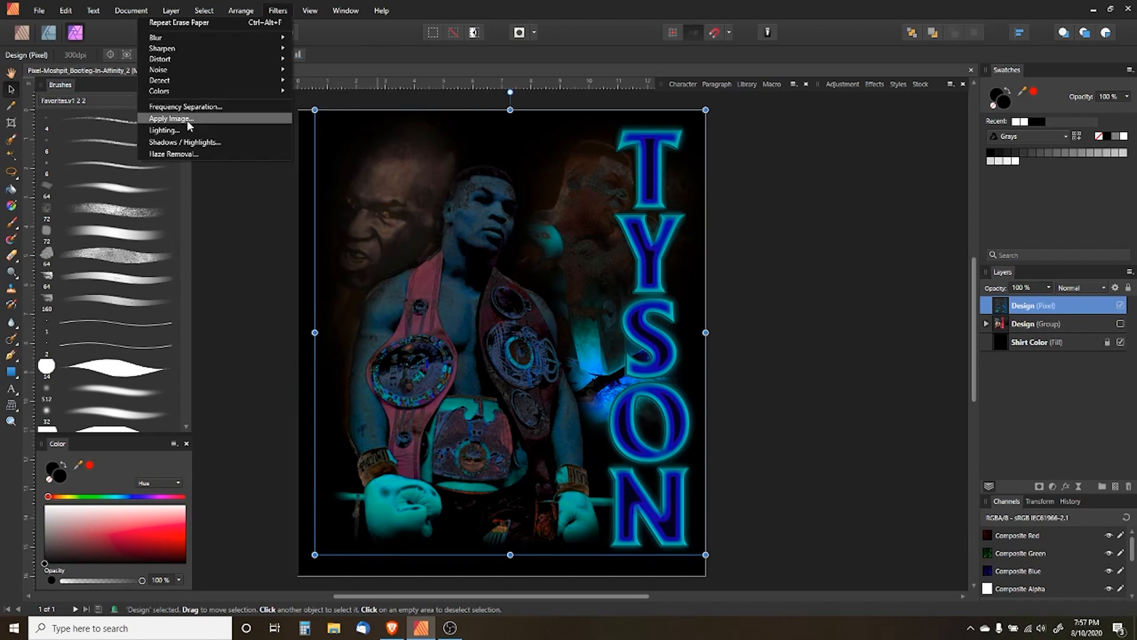
{"action": "left_click", "coordinate": [1054, 485]}
{"action": "left_click", "coordinate": [1054, 485]}
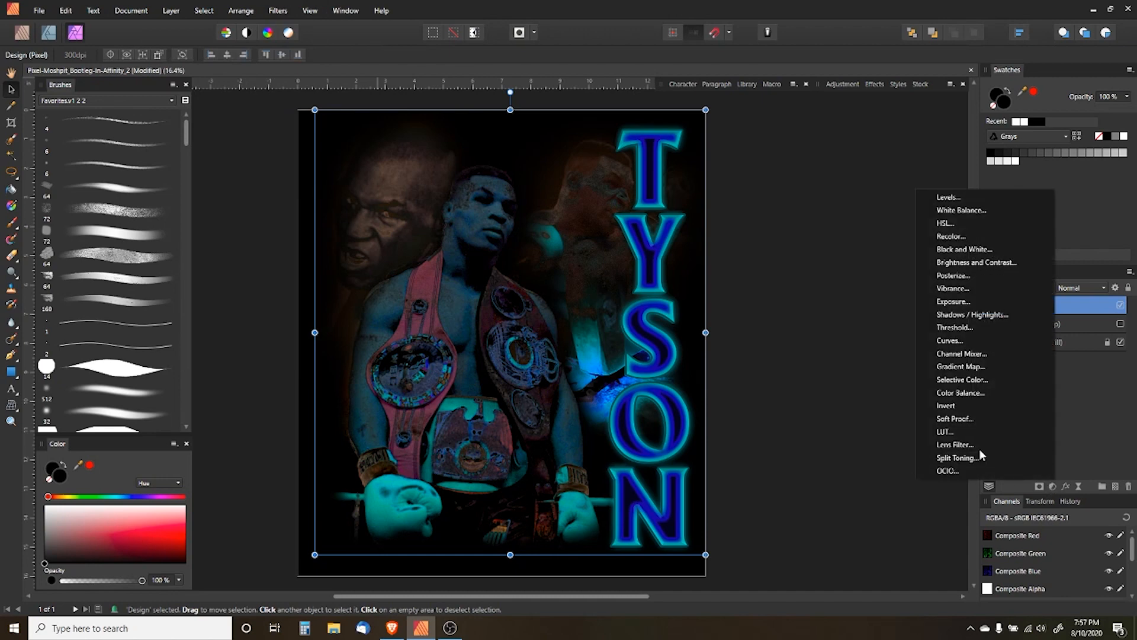
{"action": "left_click", "coordinate": [965, 407]}
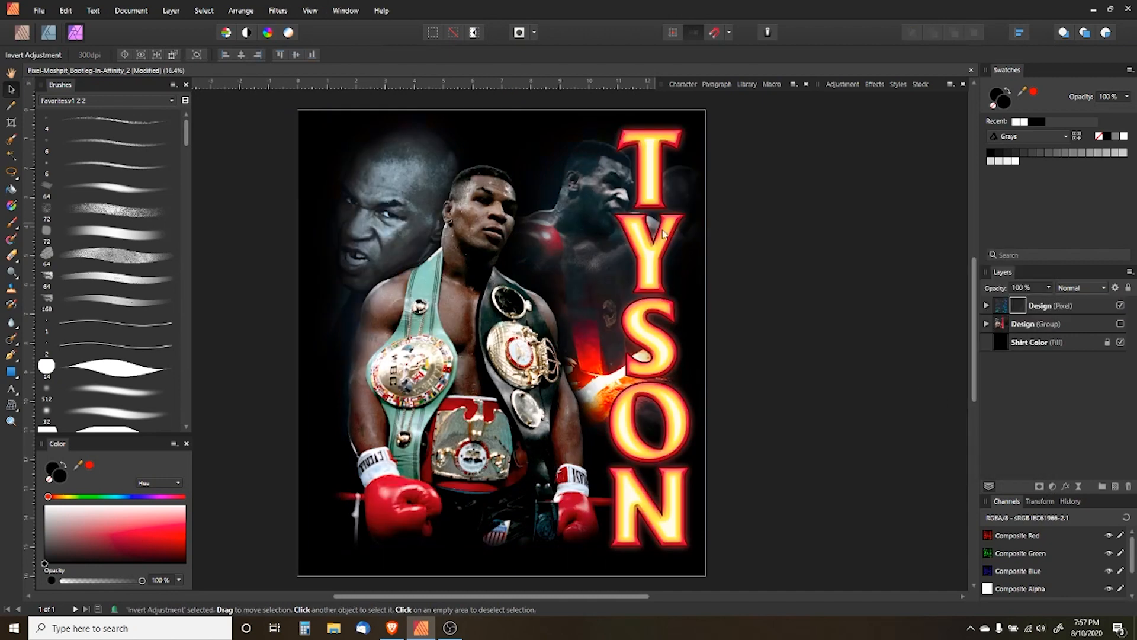
{"action": "left_click", "coordinate": [1065, 306]}
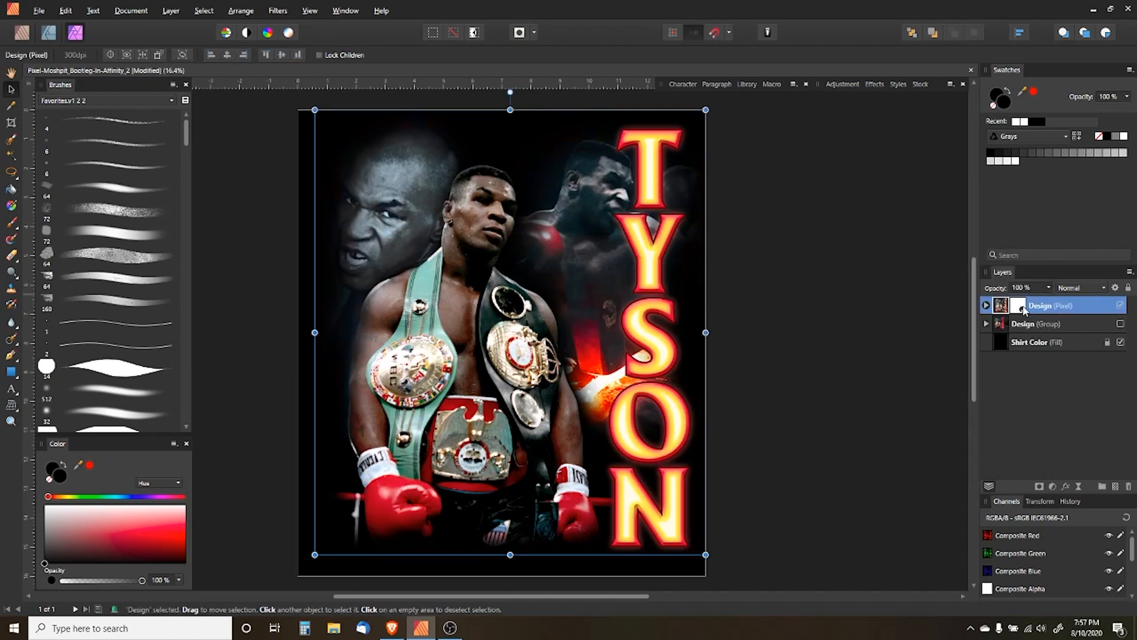
{"action": "key", "text": "ctrl+shift+r"}
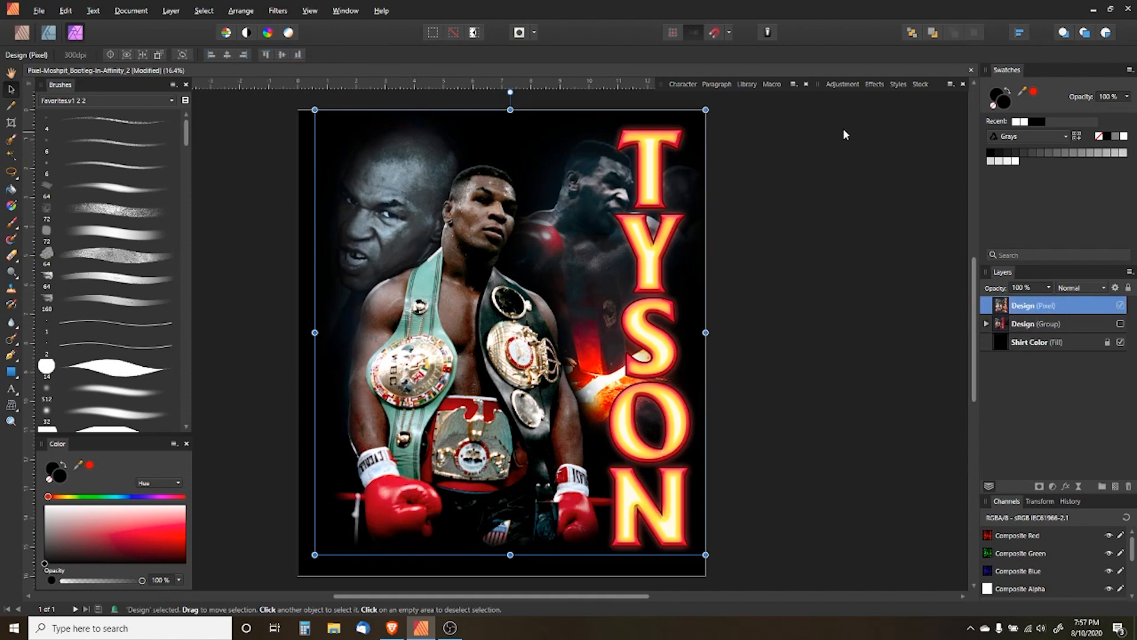
Run the BLACK macro from the BOOTLEG library on the Design pixel layer, and show and reselect that layer
{"action": "left_click_drag", "start_coordinate": [677, 135], "coordinate": [600, 131]}
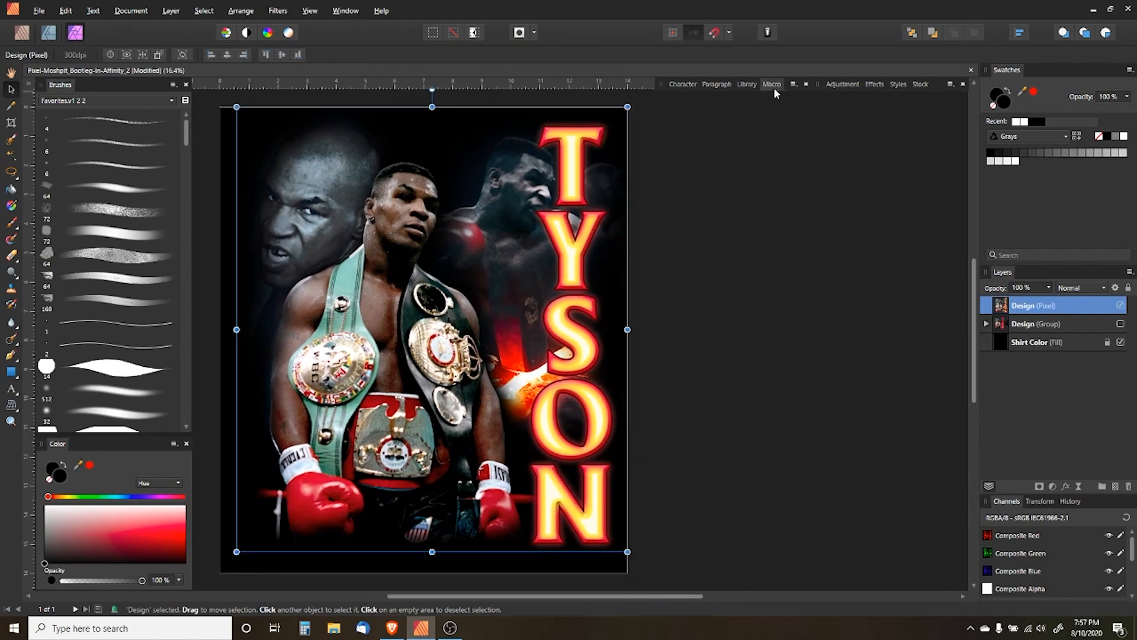
{"action": "left_click", "coordinate": [746, 84]}
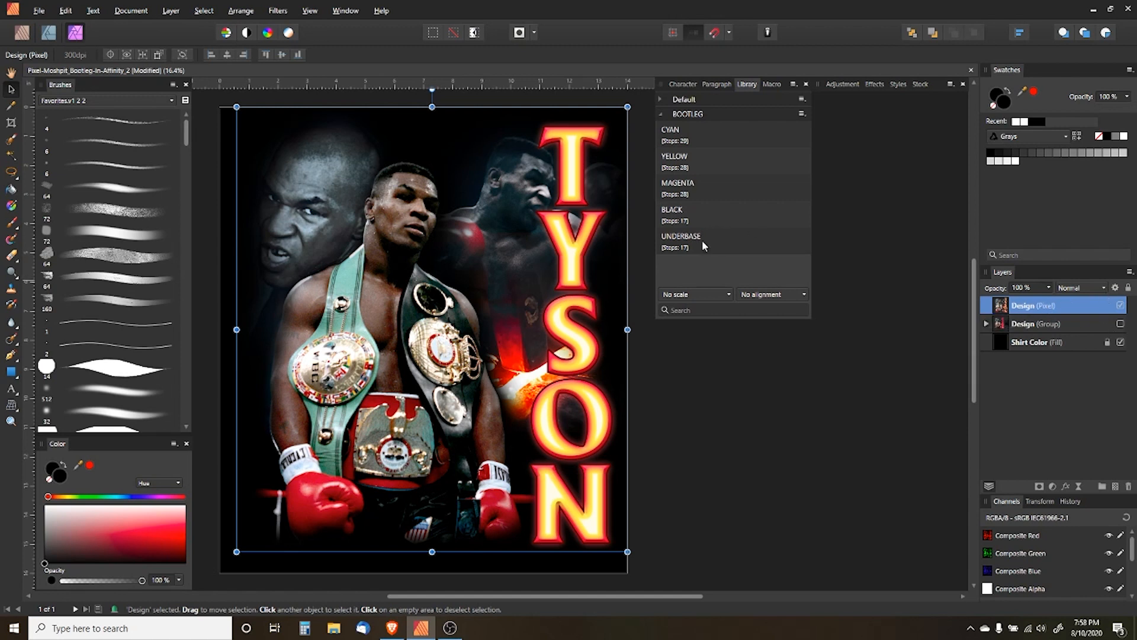
{"action": "left_click", "coordinate": [680, 211]}
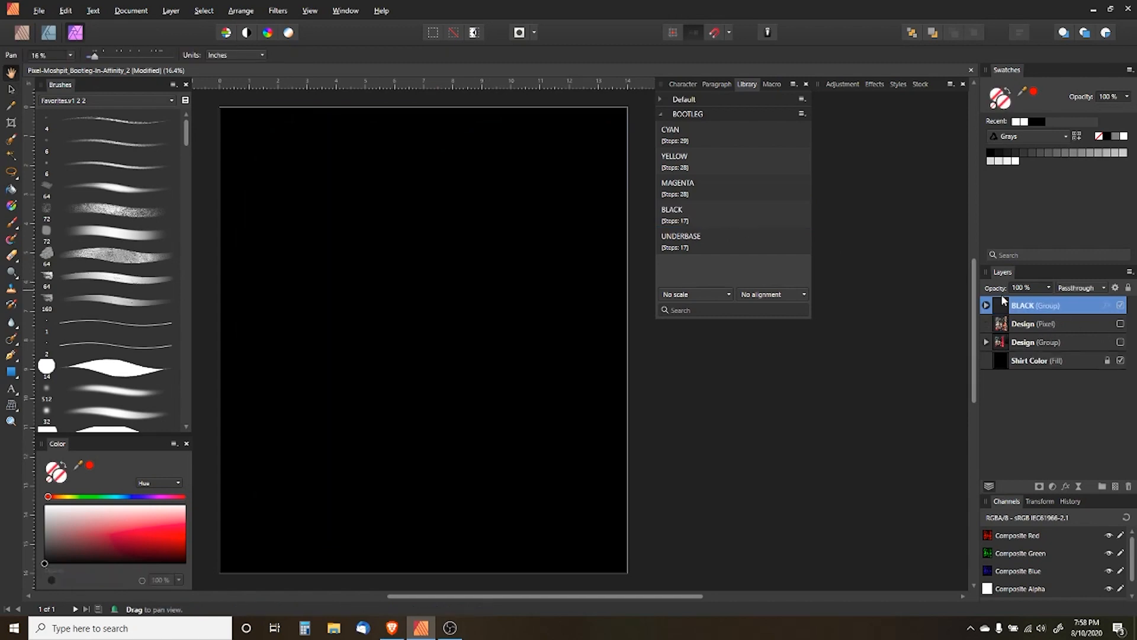
{"action": "left_click", "coordinate": [1120, 324]}
{"action": "left_click", "coordinate": [1088, 325]}
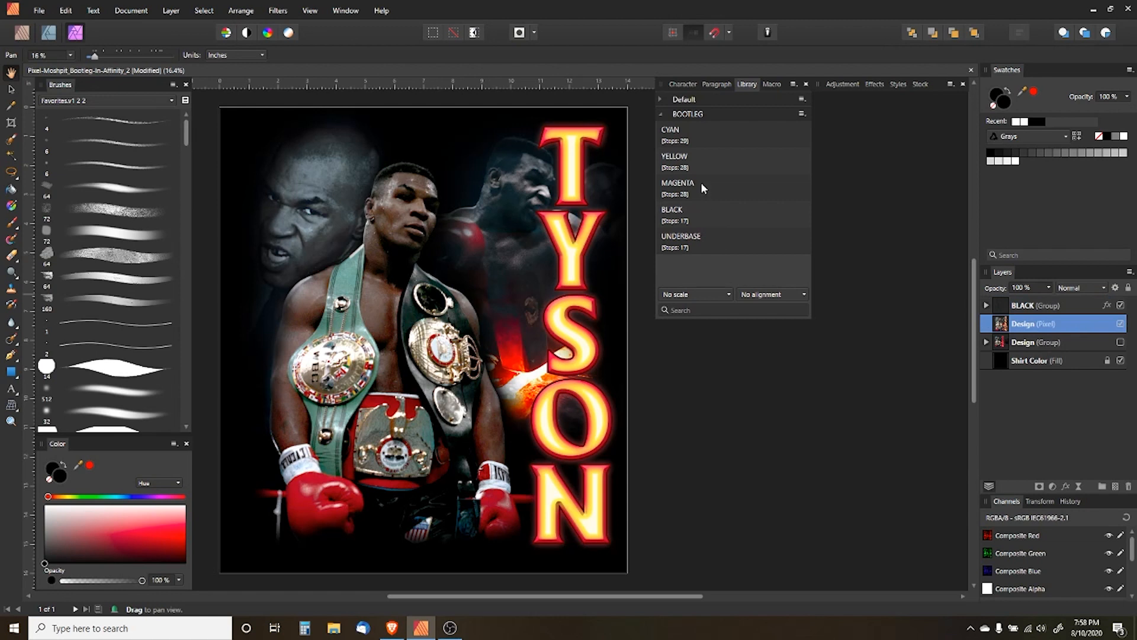
Run the CYAN and YELLOW BOOTLEG macros on the Design pixel layer, making that layer visible again after each
{"action": "left_click", "coordinate": [698, 130]}
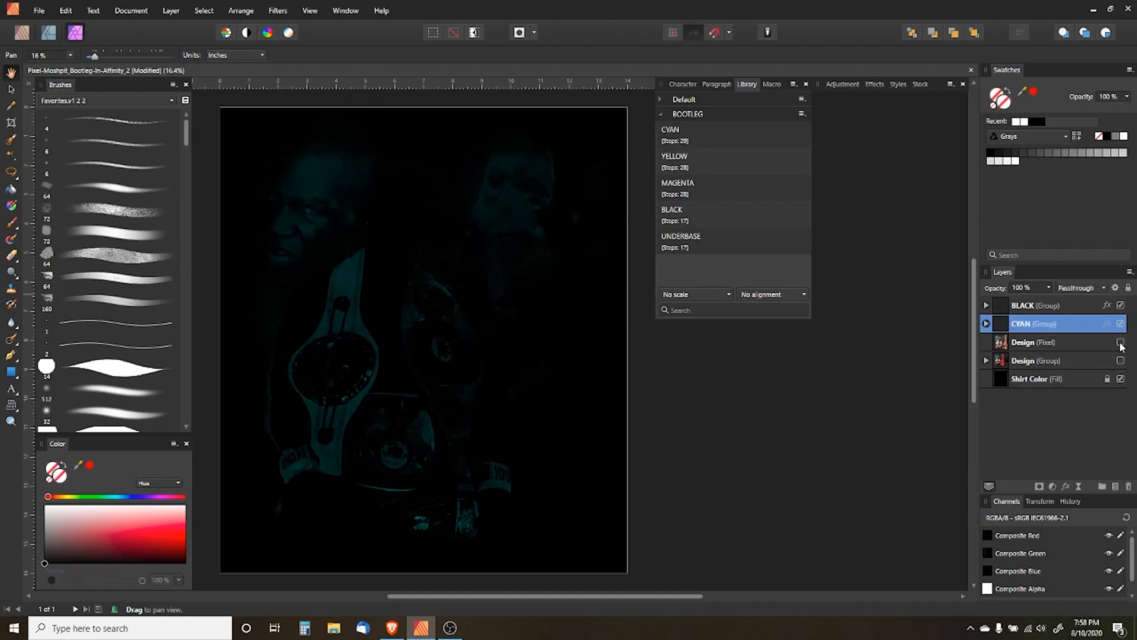
{"action": "left_click", "coordinate": [1120, 342]}
{"action": "left_click", "coordinate": [1099, 347]}
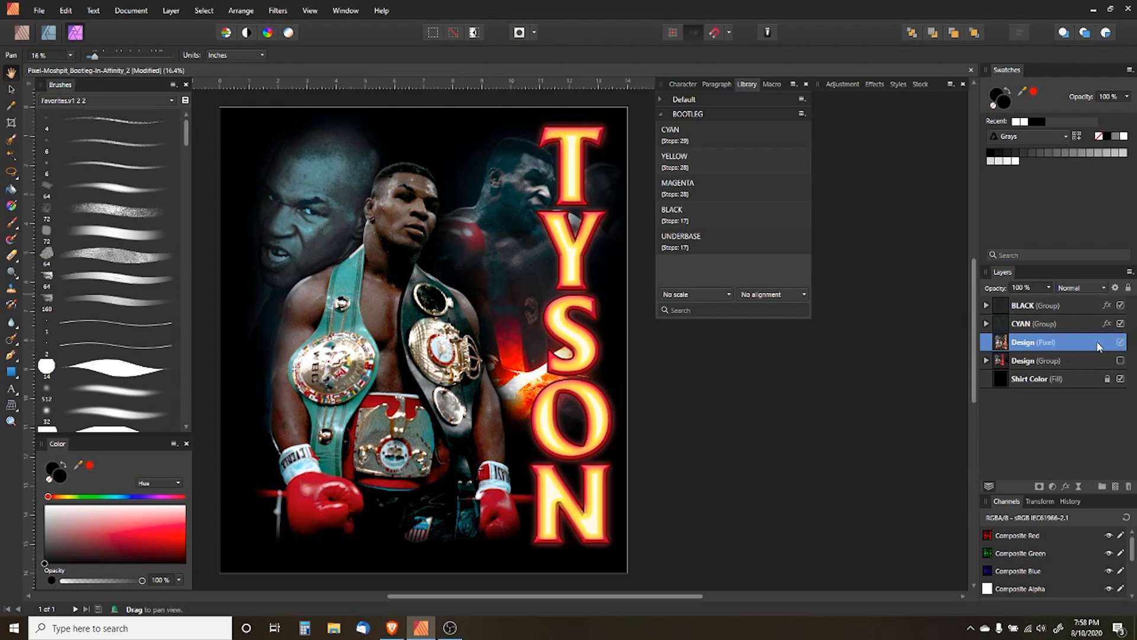
{"action": "left_click", "coordinate": [693, 158]}
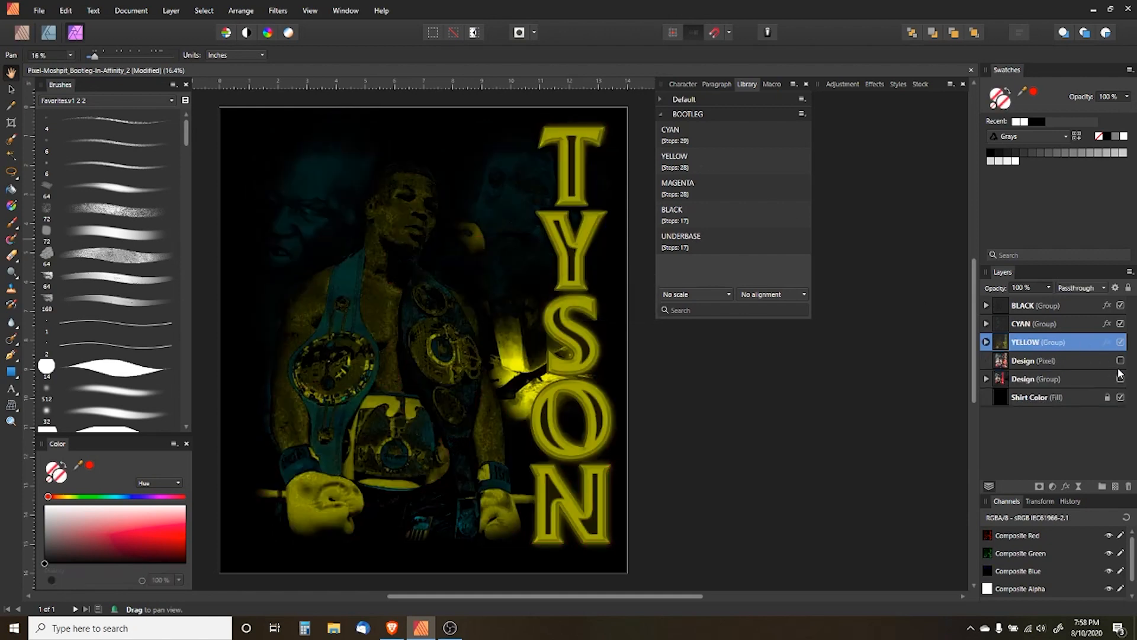
{"action": "left_click", "coordinate": [1120, 360]}
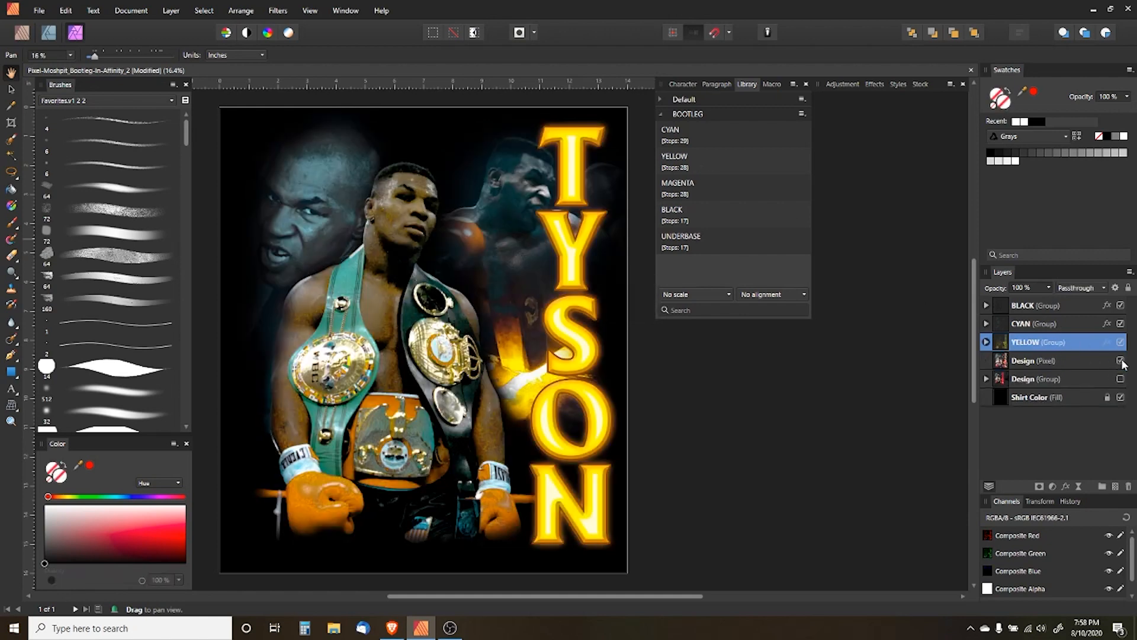
Run the MAGENTA and UNDERBASE BOOTLEG macros on the Design pixel layer, showing and reselecting it between the two
{"action": "left_click", "coordinate": [687, 192]}
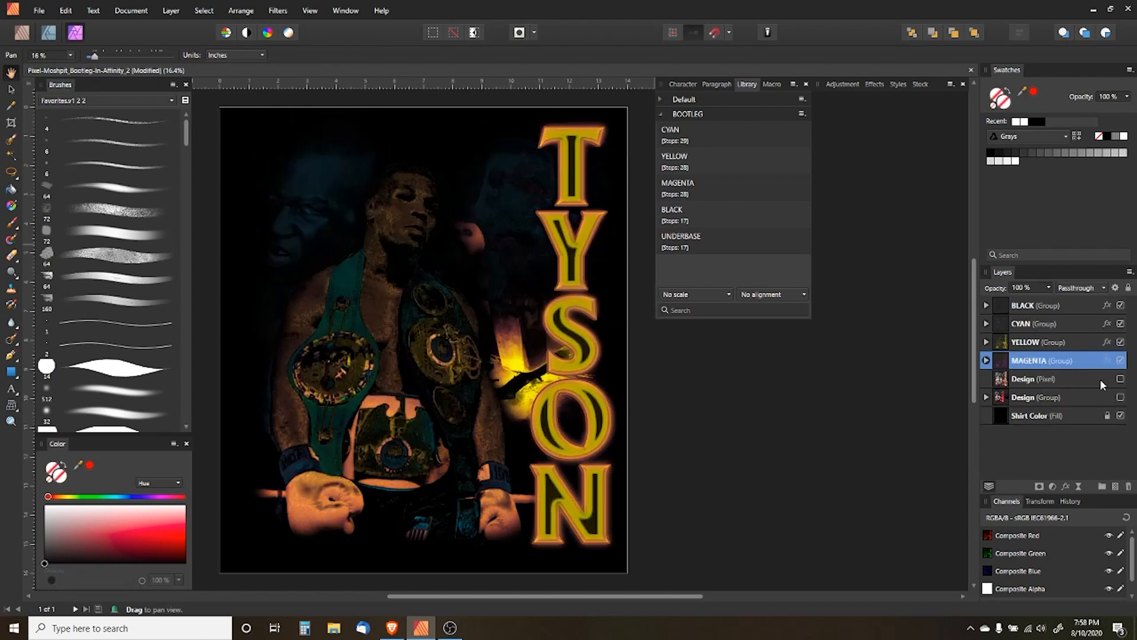
{"action": "left_click", "coordinate": [1121, 379]}
{"action": "left_click", "coordinate": [1100, 379]}
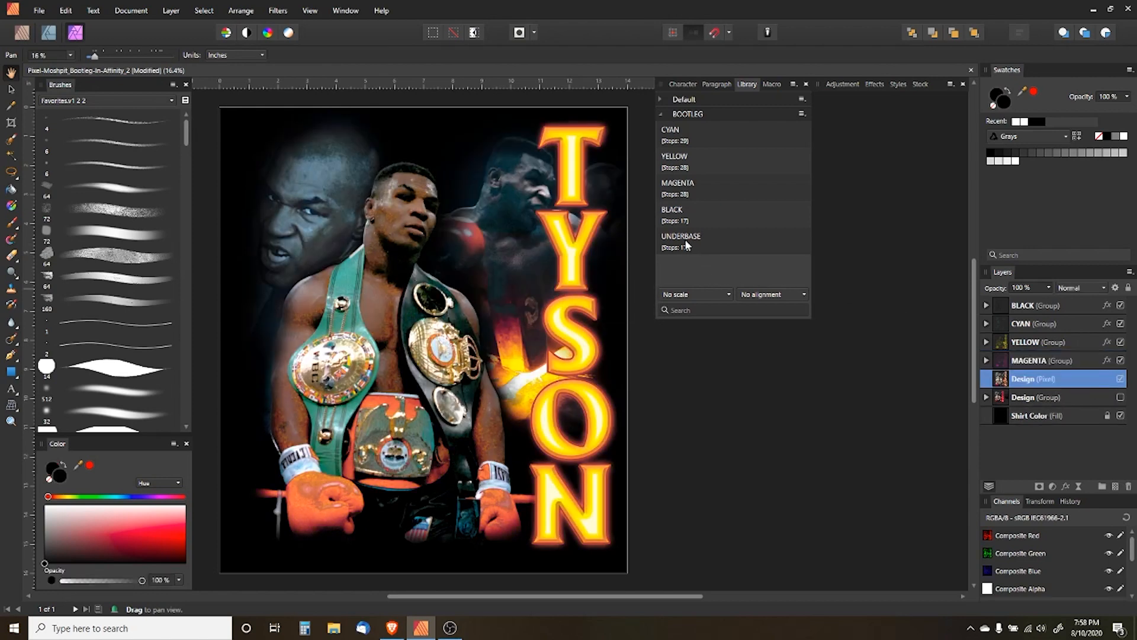
{"action": "left_click", "coordinate": [685, 239]}
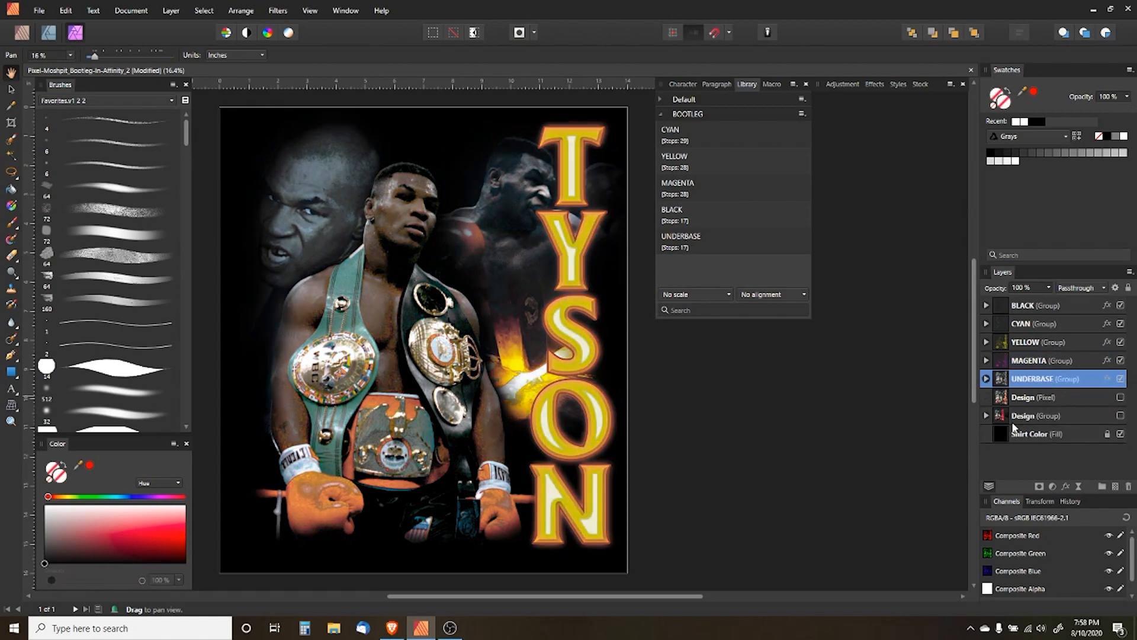
Toggle the Shirt Color fill and the UNDERBASE and BLACK groups to inspect the separations on transparency
{"action": "left_click", "coordinate": [1120, 434]}
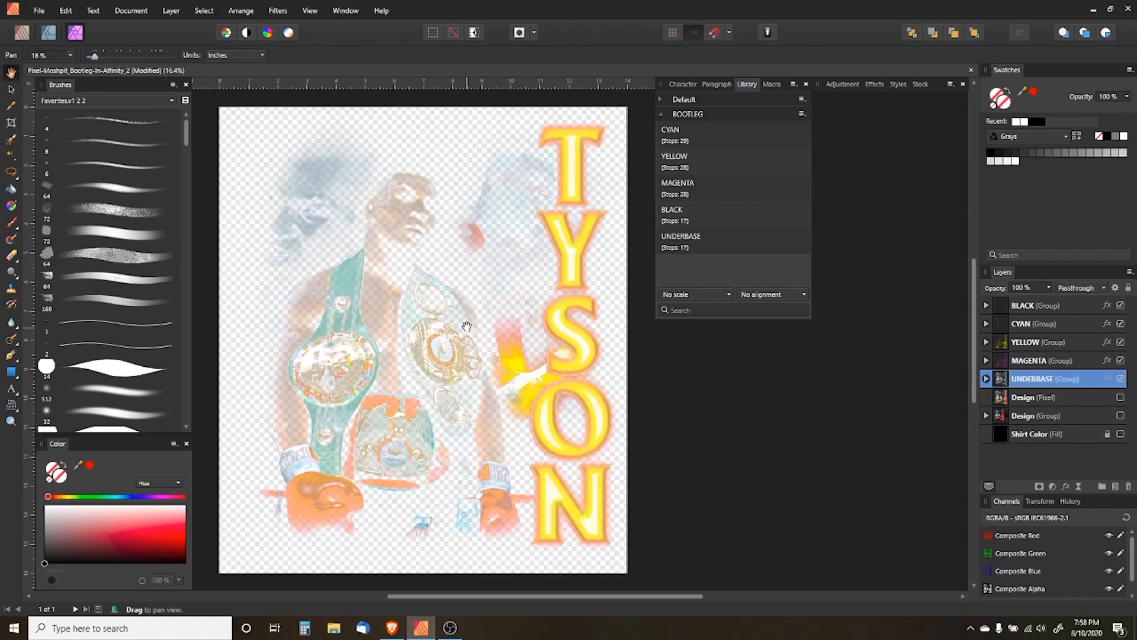
{"action": "left_click", "coordinate": [1120, 379]}
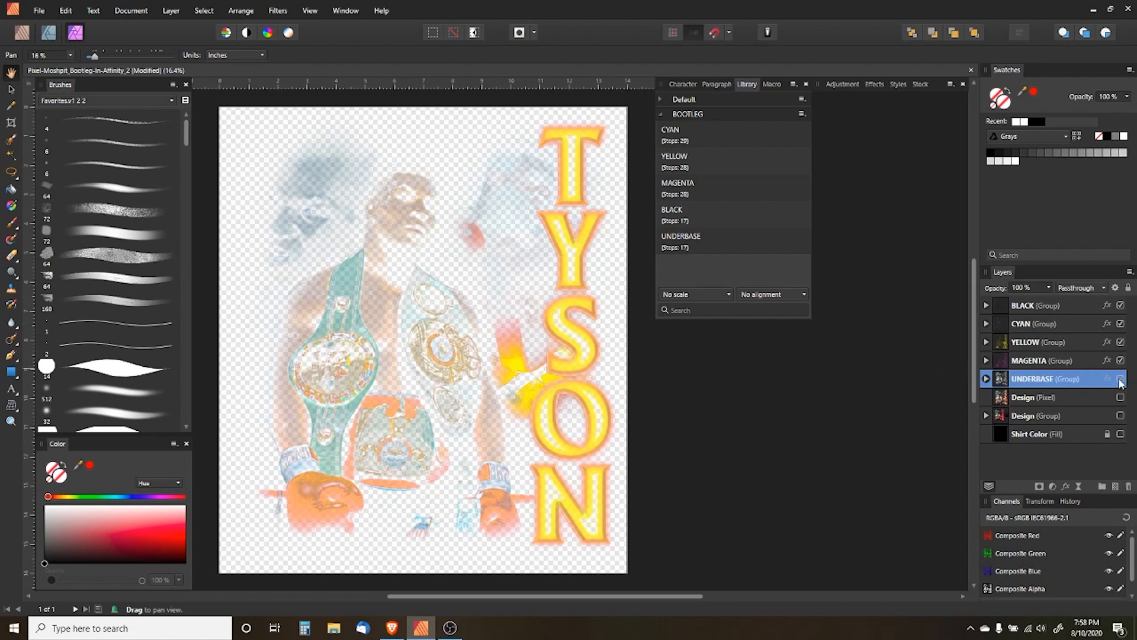
{"action": "left_click", "coordinate": [1120, 306]}
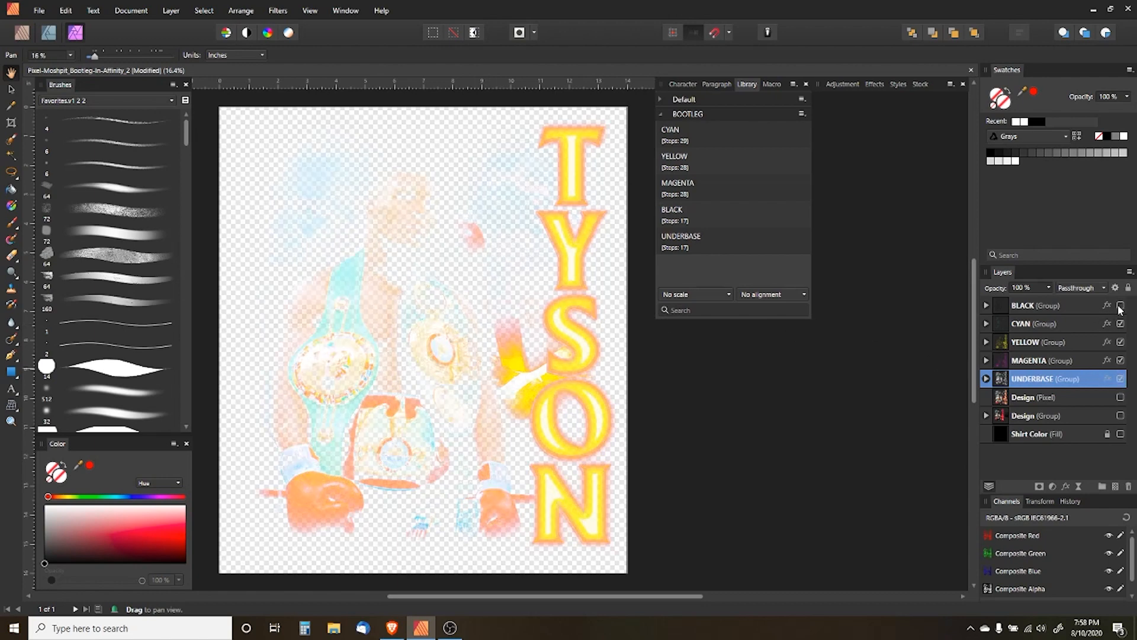
{"action": "left_click", "coordinate": [1120, 306]}
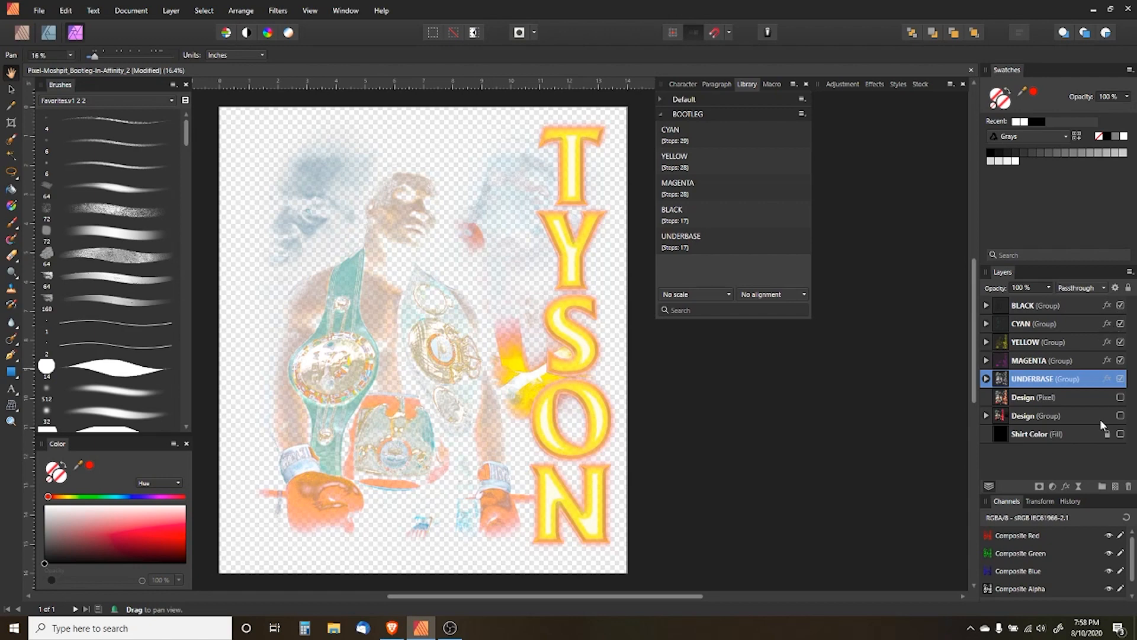
{"action": "left_click", "coordinate": [1120, 434]}
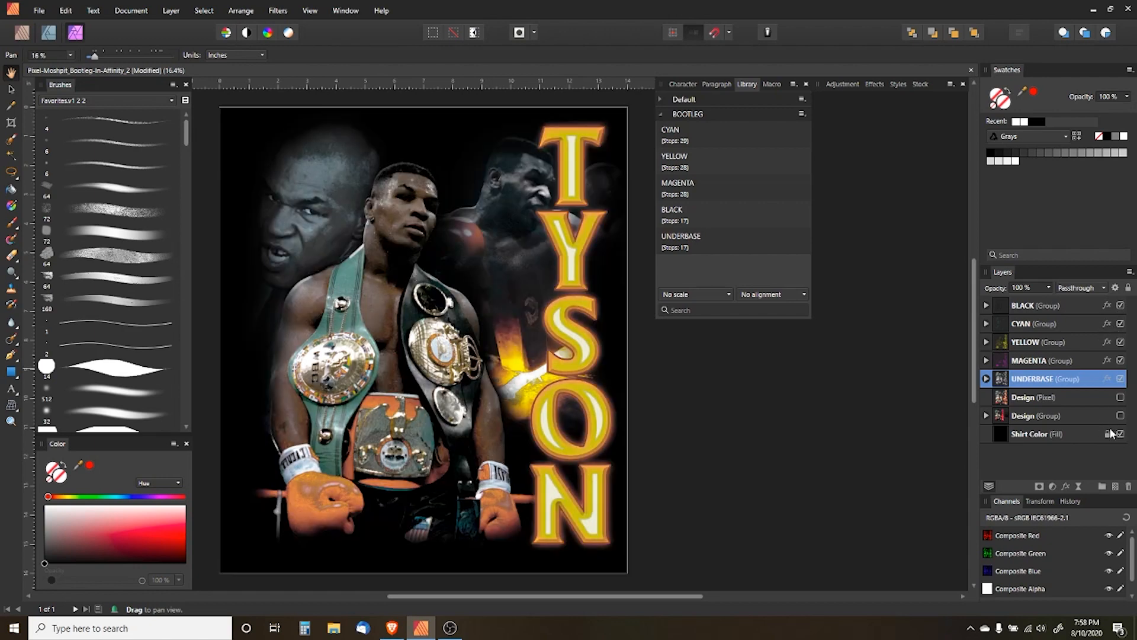
Hide the BLACK group and move the MAGENTA group above the YELLOW group
{"action": "left_click", "coordinate": [1034, 307]}
{"action": "left_click", "coordinate": [1120, 306]}
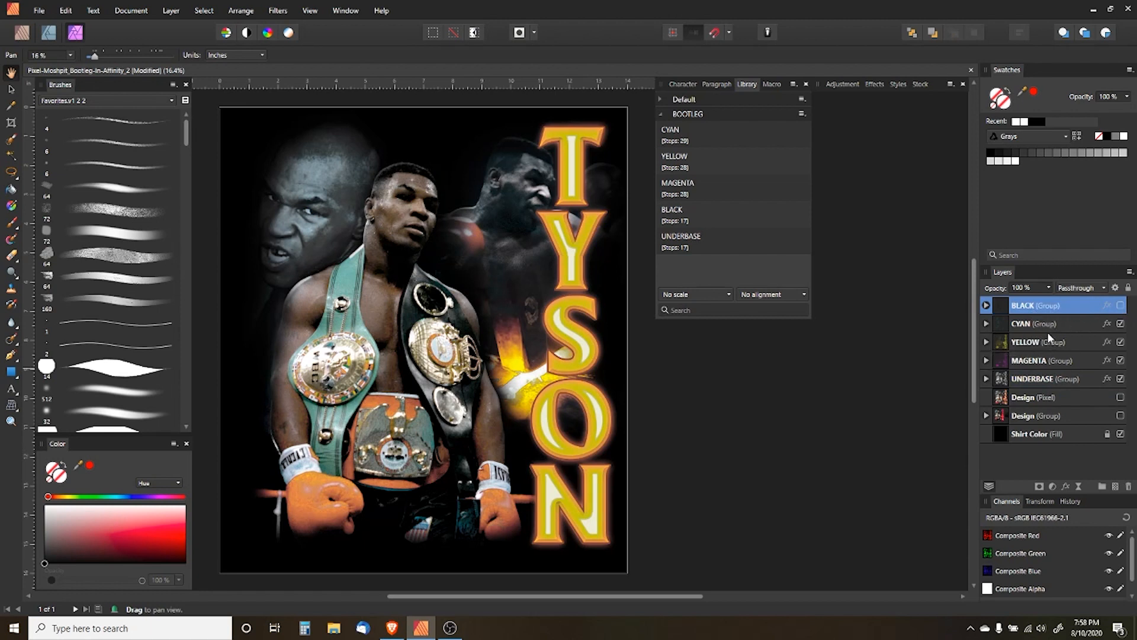
{"action": "left_click", "coordinate": [1069, 344]}
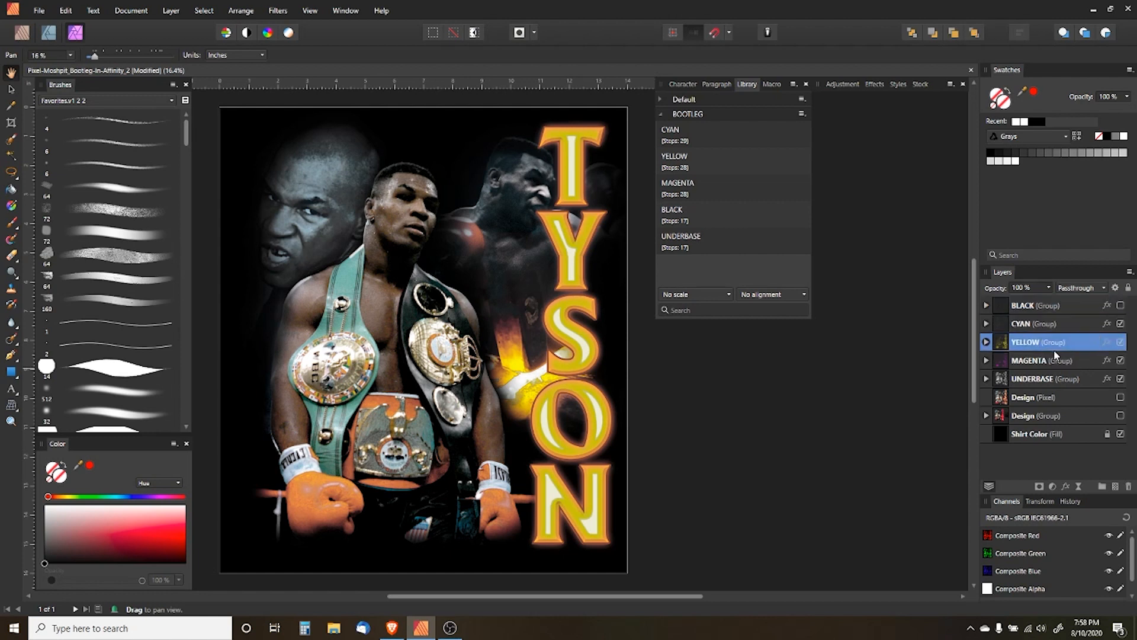
{"action": "left_click", "coordinate": [1064, 361]}
{"action": "key", "text": "ctrl+bracketright"}
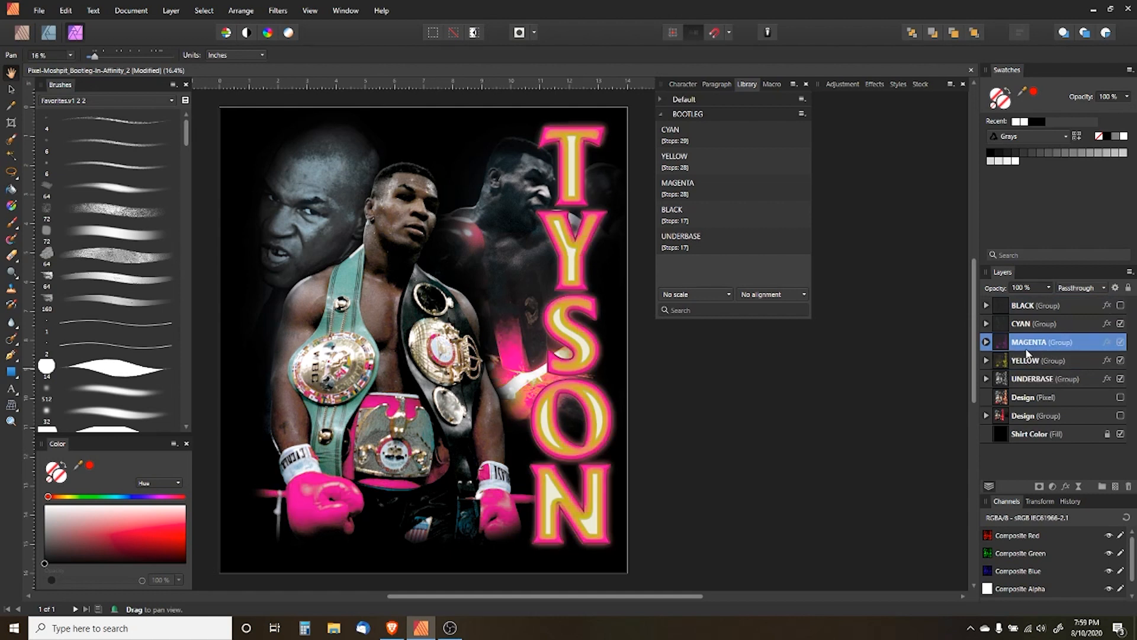
Expand the MAGENTA group and nest its Levels adjustment onto the Design mask
{"action": "left_click", "coordinate": [986, 342]}
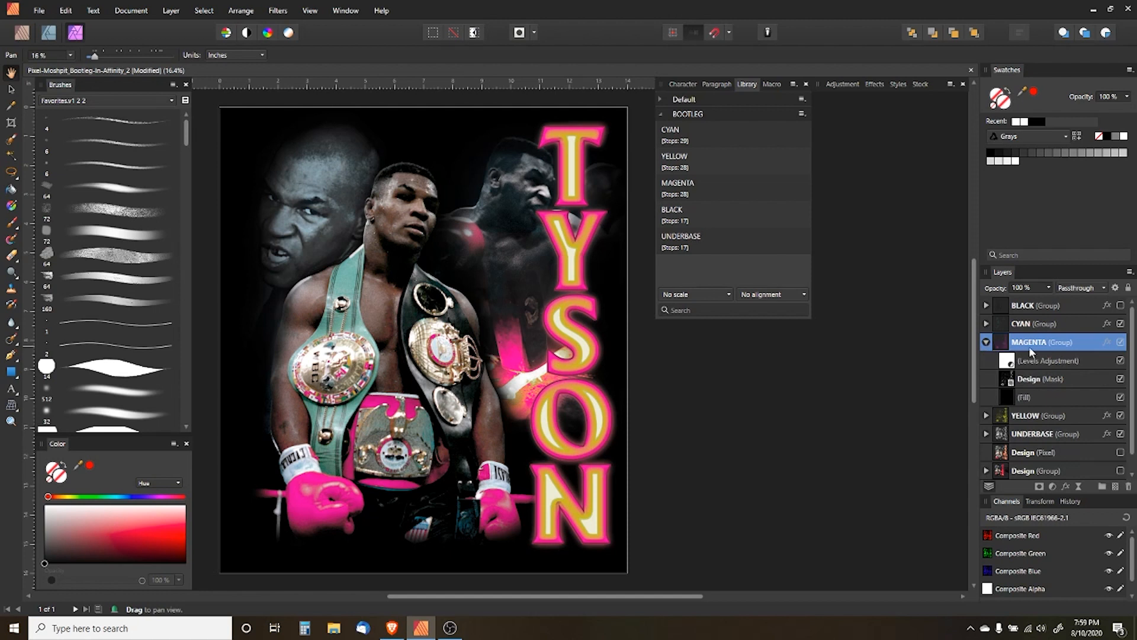
{"action": "left_click", "coordinate": [1010, 362]}
{"action": "mouse_move", "coordinate": [1011, 365]}
{"action": "left_mouse_down"}
{"action": "mouse_move", "coordinate": [1022, 363]}
{"action": "mouse_move", "coordinate": [1026, 380]}
{"action": "mouse_move", "coordinate": [1011, 378]}
{"action": "left_mouse_up"}
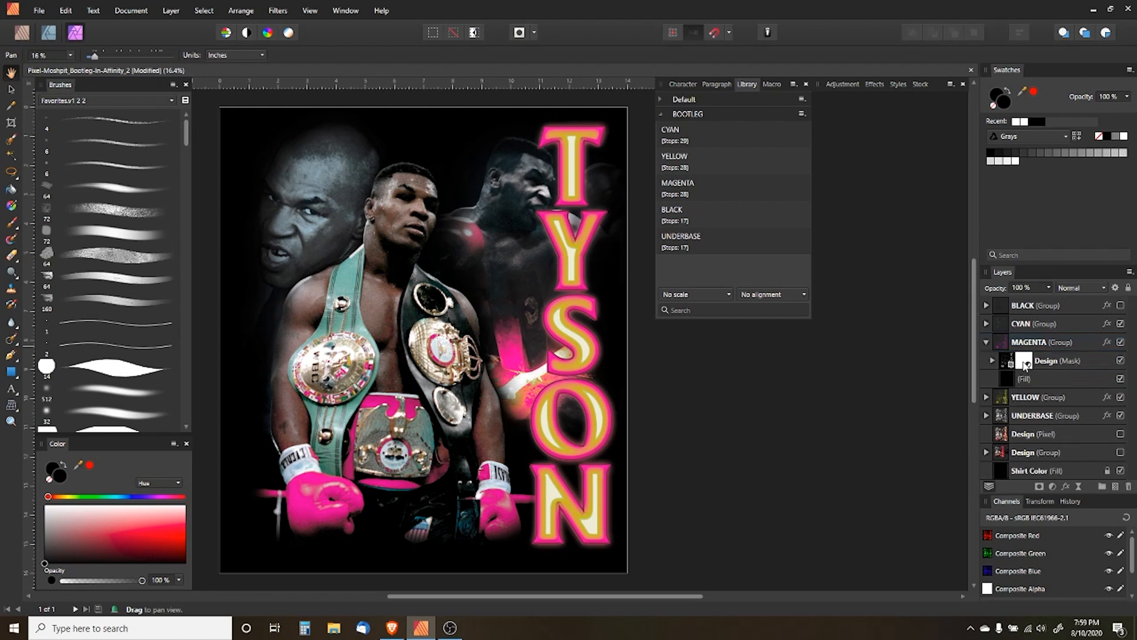
Adjust the MAGENTA mask's Levels on the Alpha channel: Black Level 6%, White Level 95% and Gamma about 1.09
{"action": "double_click", "coordinate": [1027, 364]}
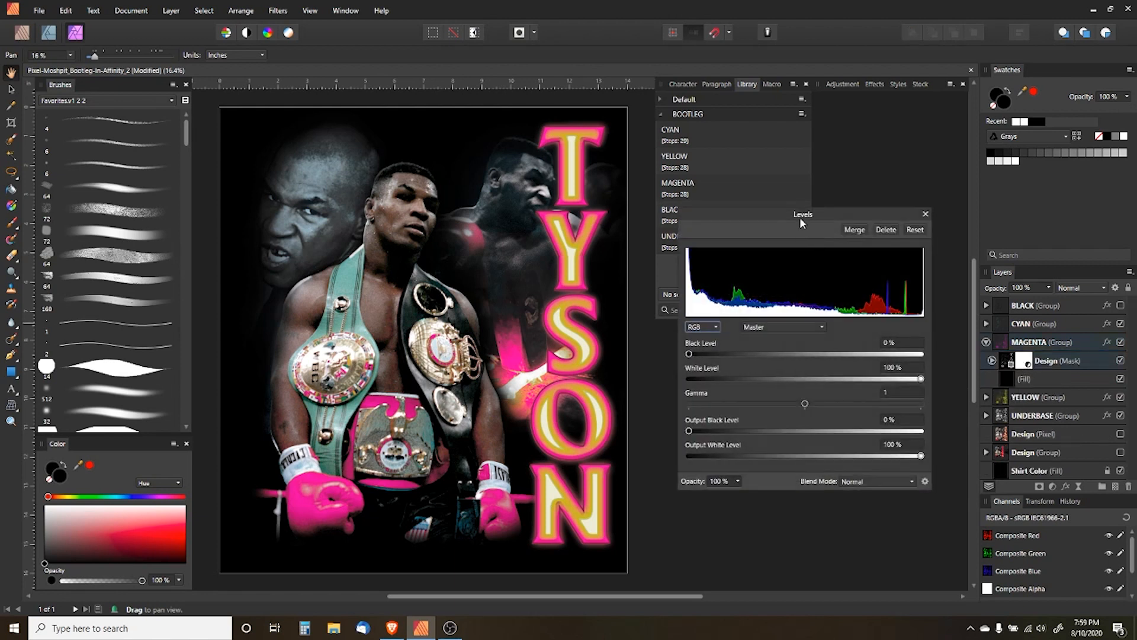
{"action": "left_click", "coordinate": [745, 87]}
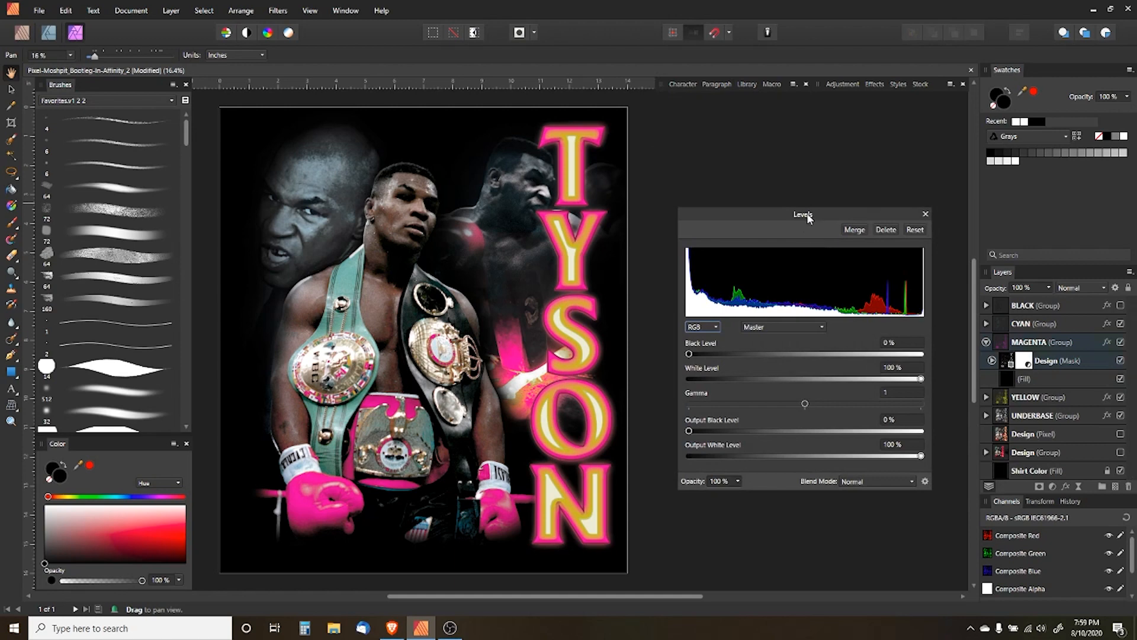
{"action": "left_click_drag", "start_coordinate": [806, 212], "coordinate": [798, 163]}
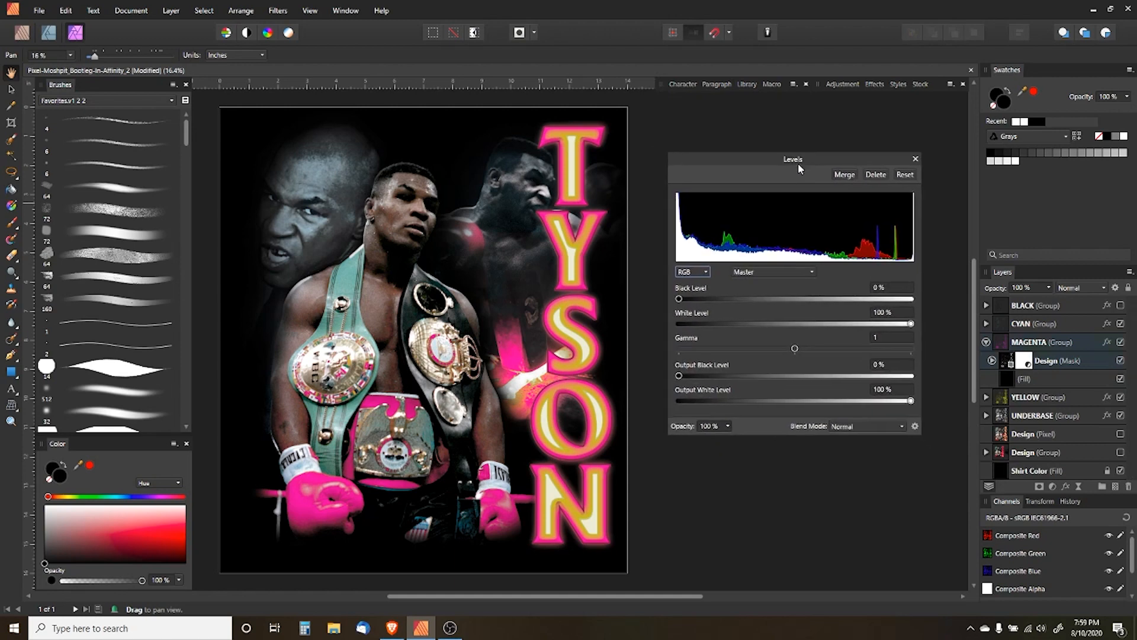
{"action": "left_click", "coordinate": [771, 274]}
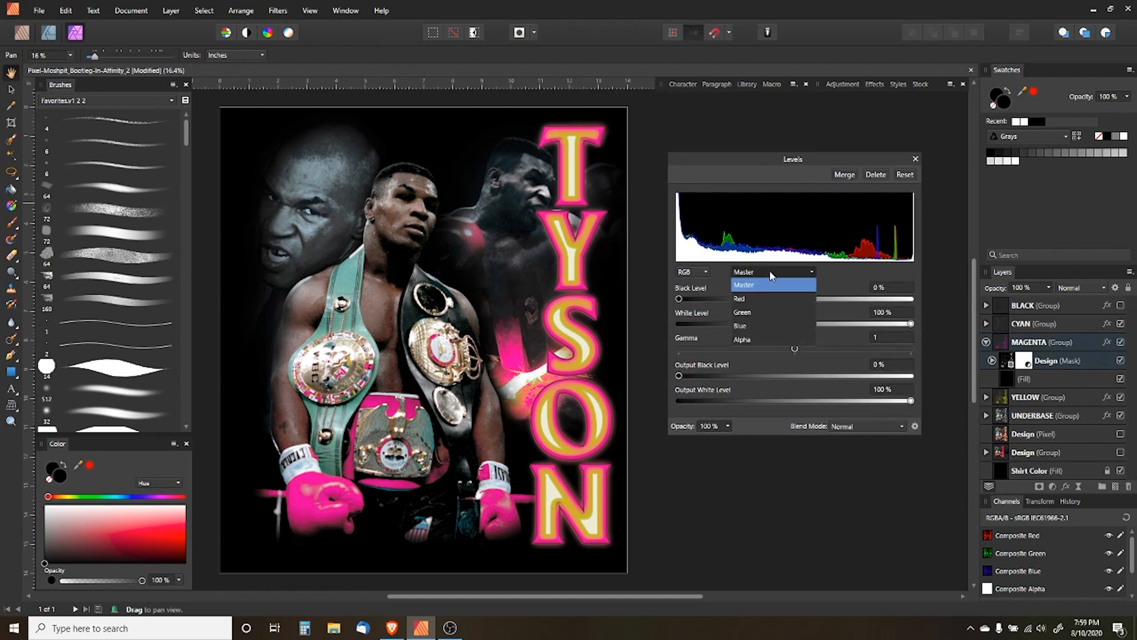
{"action": "left_click", "coordinate": [755, 339]}
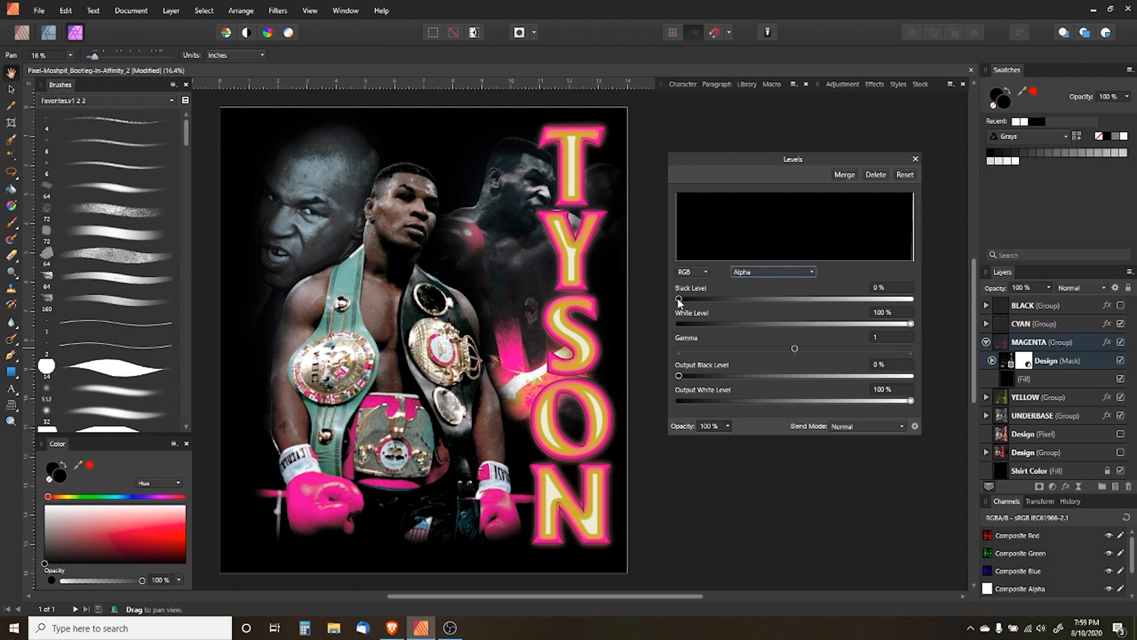
{"action": "mouse_move", "coordinate": [679, 299]}
{"action": "left_mouse_down"}
{"action": "mouse_move", "coordinate": [709, 301]}
{"action": "mouse_move", "coordinate": [646, 302]}
{"action": "mouse_move", "coordinate": [696, 308]}
{"action": "left_mouse_up"}
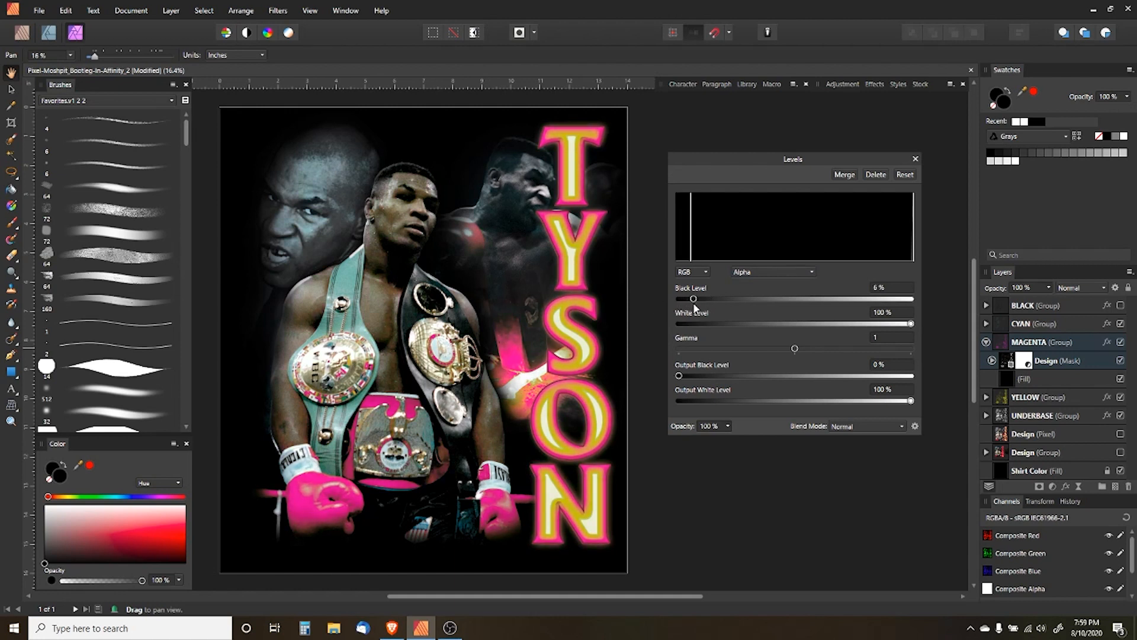
{"action": "left_click_drag", "start_coordinate": [911, 324], "coordinate": [900, 324]}
{"action": "mouse_move", "coordinate": [794, 349]}
{"action": "left_mouse_down"}
{"action": "mouse_move", "coordinate": [770, 350]}
{"action": "mouse_move", "coordinate": [848, 350]}
{"action": "mouse_move", "coordinate": [815, 353]}
{"action": "left_mouse_up"}
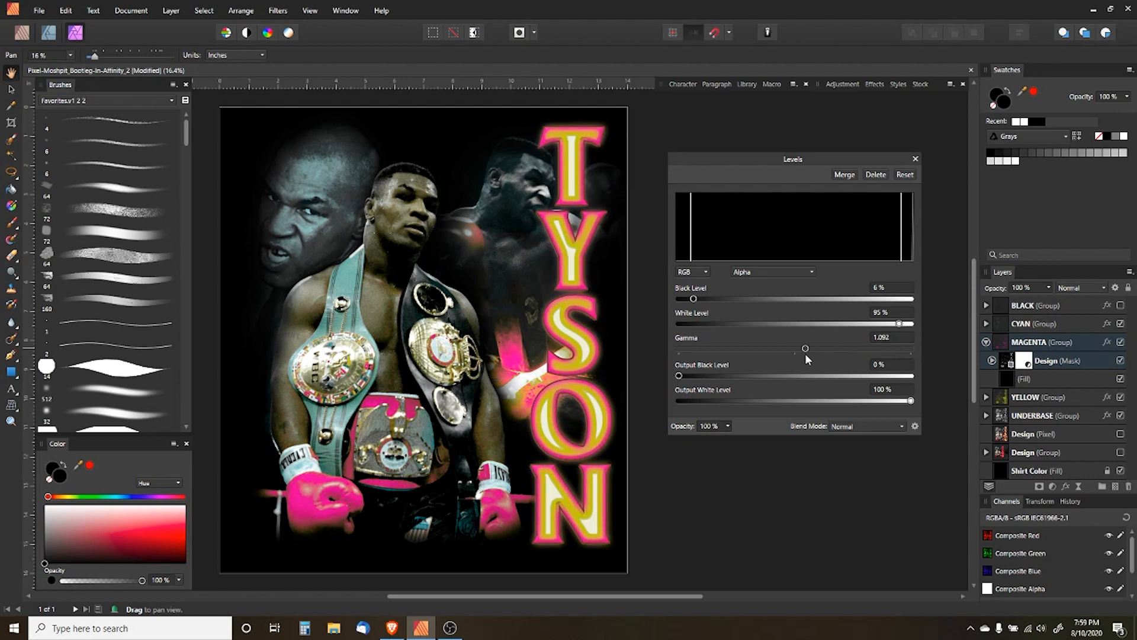
Close the MAGENTA Levels settings, collapse that group and move the CYAN group below the YELLOW group
{"action": "left_click", "coordinate": [915, 159]}
{"action": "left_click", "coordinate": [986, 342]}
{"action": "left_click", "coordinate": [1121, 323]}
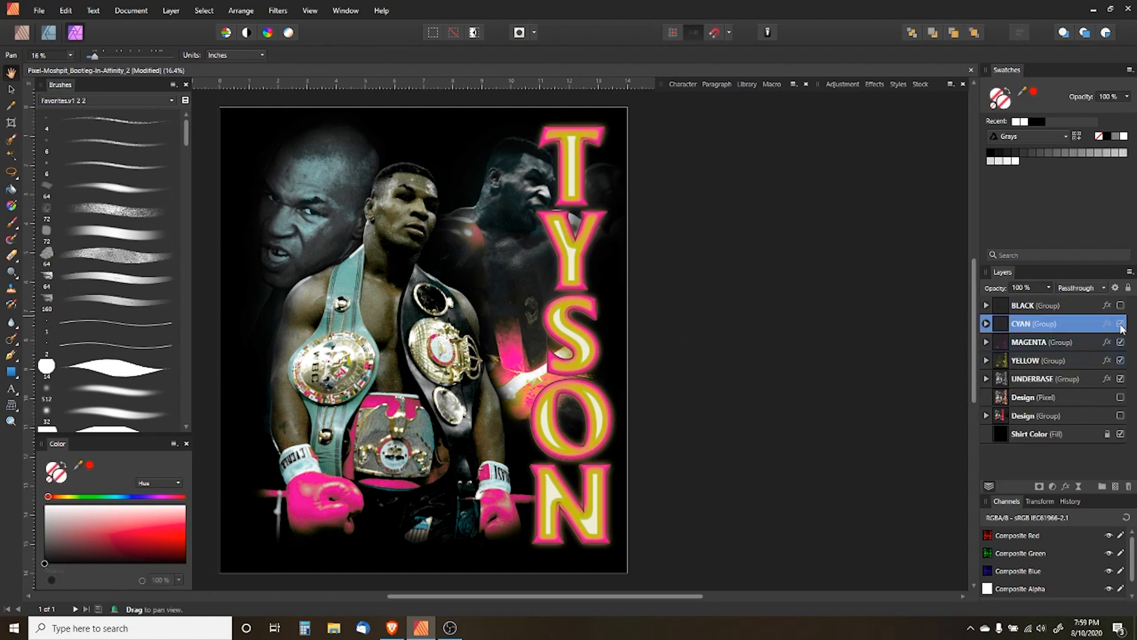
{"action": "left_click", "coordinate": [1120, 324]}
{"action": "key", "text": "ctrl+bracketleft"}
{"action": "key", "text": "ctrl+bracketleft"}
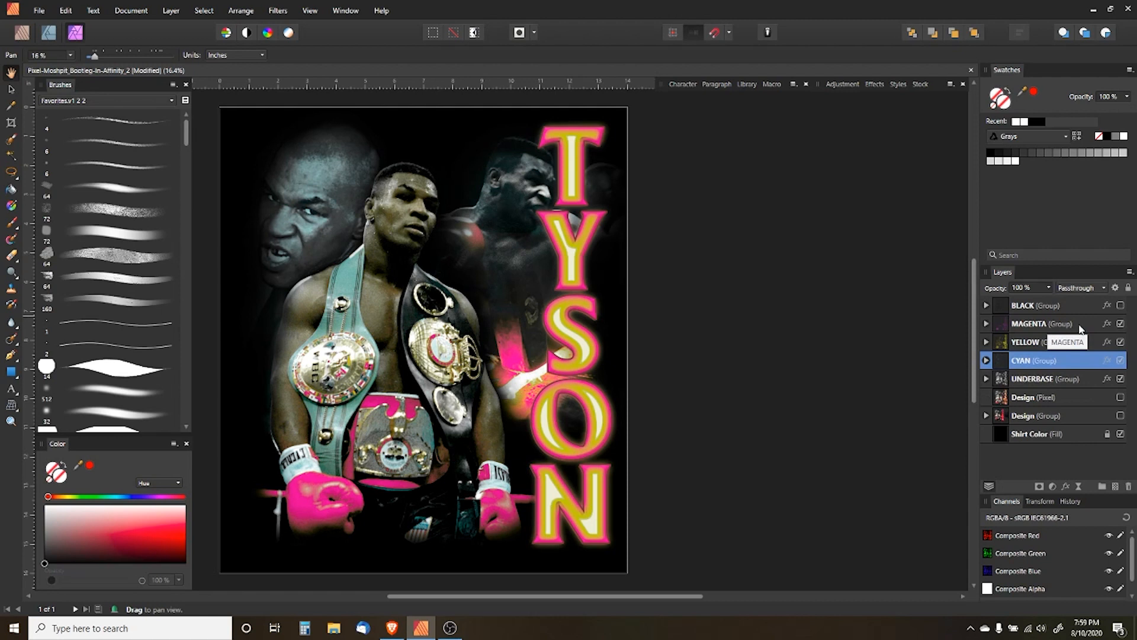
Expand the CYAN group and nest its Levels adjustment onto the Design mask
{"action": "left_click", "coordinate": [986, 361]}
{"action": "left_click", "coordinate": [1001, 382]}
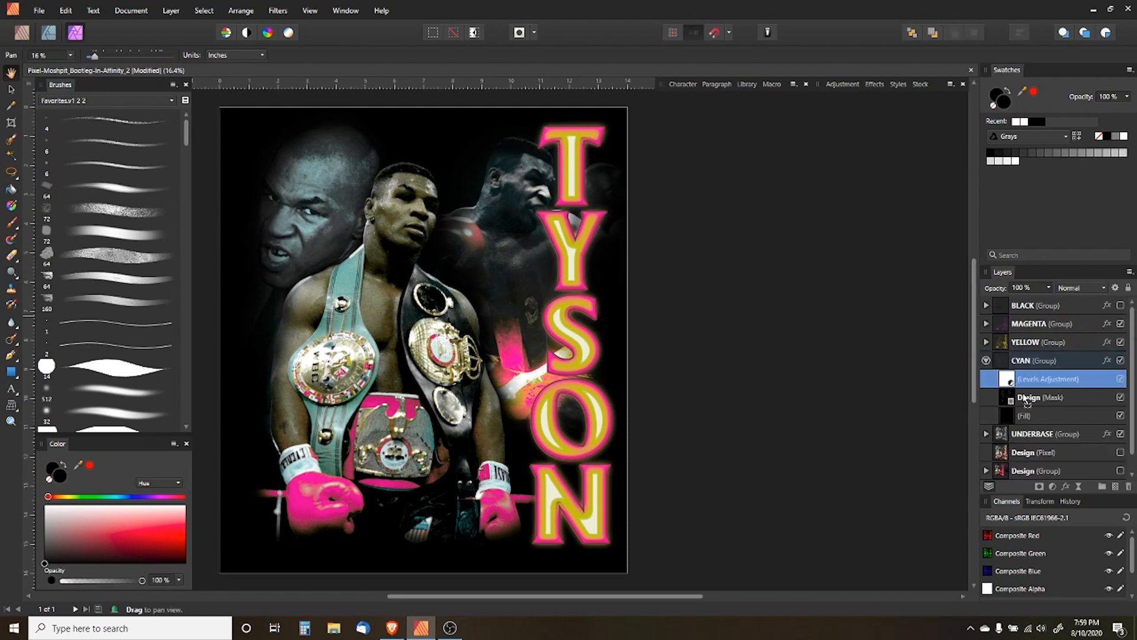
{"action": "left_click_drag", "start_coordinate": [1016, 405], "coordinate": [1008, 398]}
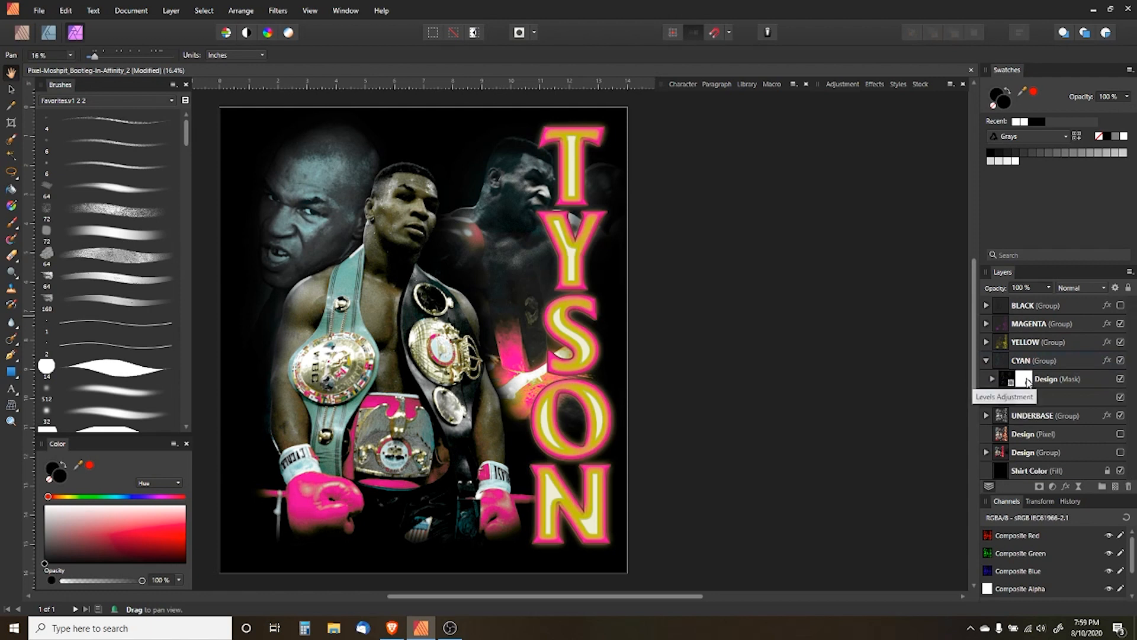
Adjust the CYAN mask's Levels on the Alpha channel: White Level 44%, Gamma about 0.87 and Output White Level 85%
{"action": "double_click", "coordinate": [1023, 378]}
{"action": "left_click", "coordinate": [773, 271]}
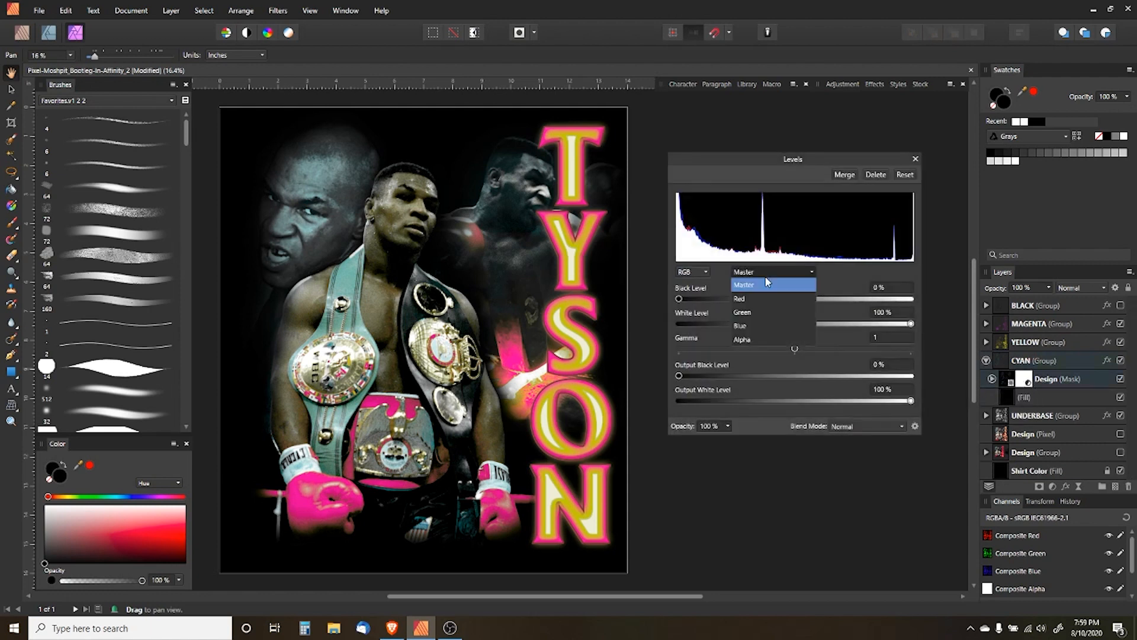
{"action": "left_click", "coordinate": [741, 339]}
{"action": "left_click_drag", "start_coordinate": [912, 327], "coordinate": [769, 331]}
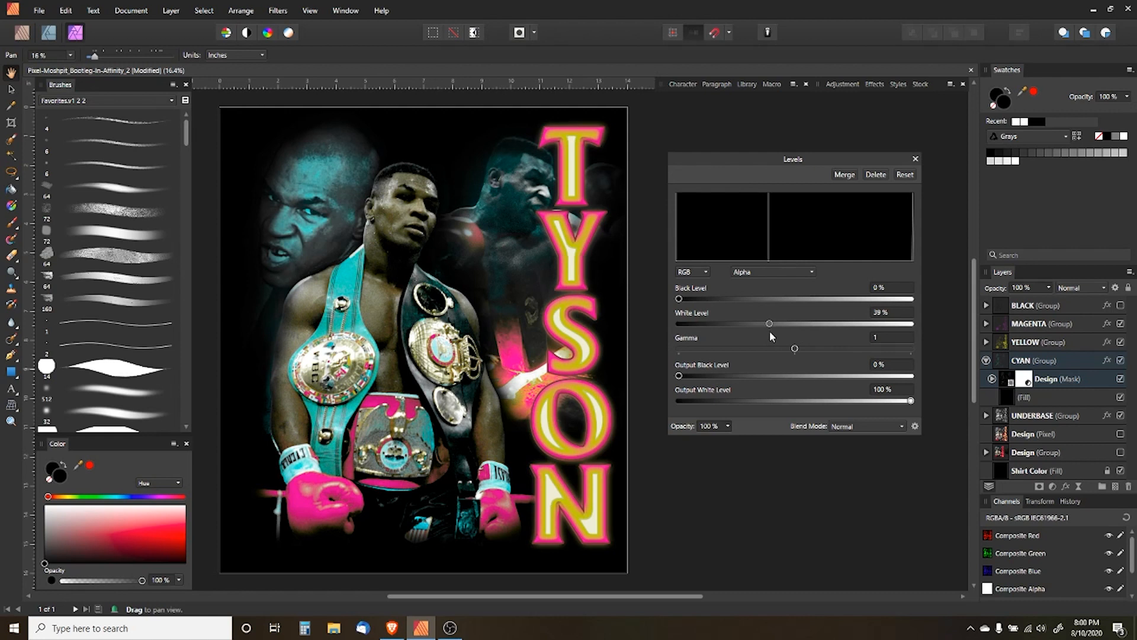
{"action": "mouse_move", "coordinate": [679, 301]}
{"action": "left_mouse_down"}
{"action": "mouse_move", "coordinate": [689, 300]}
{"action": "mouse_move", "coordinate": [675, 301]}
{"action": "left_mouse_up"}
{"action": "mouse_move", "coordinate": [794, 349]}
{"action": "left_mouse_down"}
{"action": "mouse_move", "coordinate": [765, 352]}
{"action": "mouse_move", "coordinate": [781, 352]}
{"action": "left_mouse_up"}
{"action": "left_click_drag", "start_coordinate": [911, 401], "coordinate": [876, 402]}
{"action": "mouse_move", "coordinate": [769, 326]}
{"action": "left_mouse_down"}
{"action": "mouse_move", "coordinate": [796, 332]}
{"action": "mouse_move", "coordinate": [768, 328]}
{"action": "mouse_move", "coordinate": [782, 332]}
{"action": "left_mouse_up"}
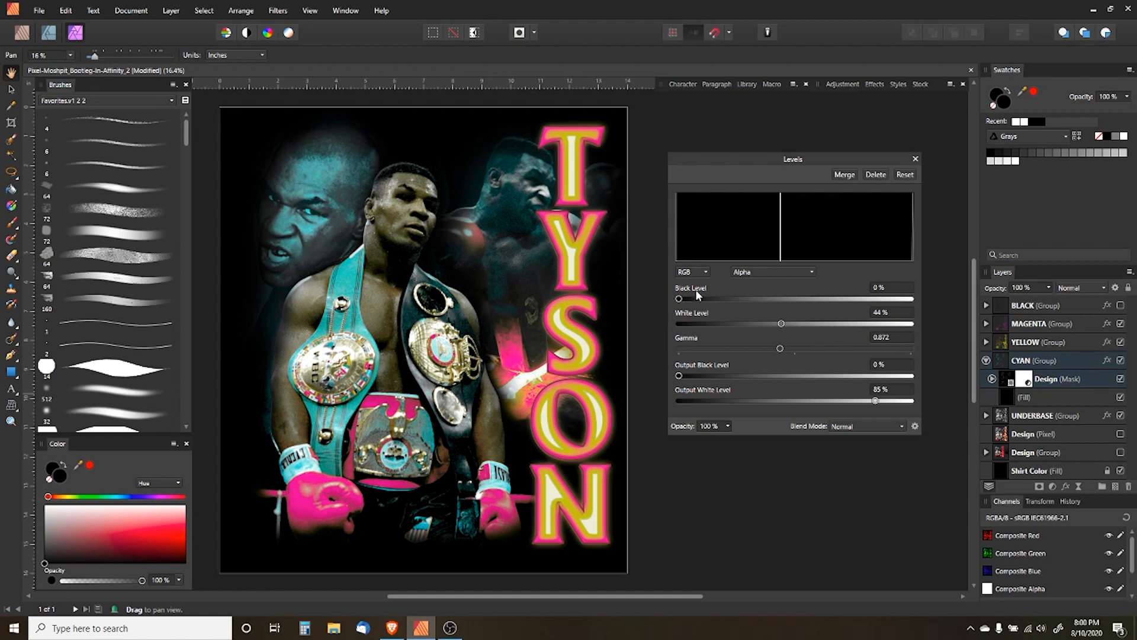
{"action": "left_click_drag", "start_coordinate": [679, 299], "coordinate": [675, 306]}
{"action": "left_click", "coordinate": [915, 159]}
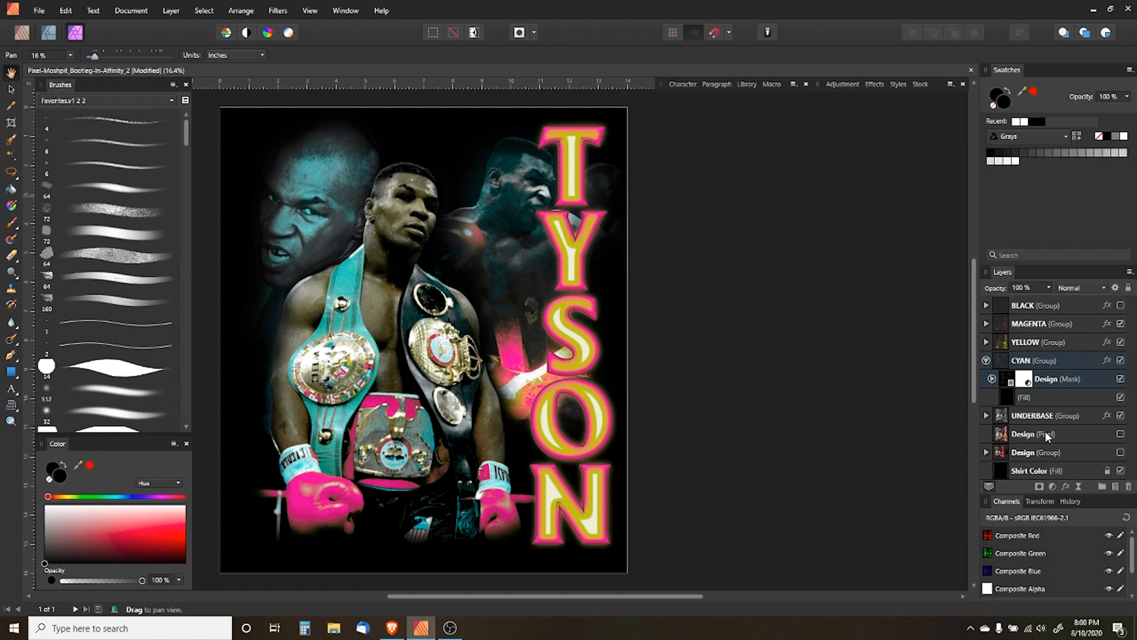
Collapse the CYAN group, expand the YELLOW group and nest its Levels adjustment onto the Design mask
{"action": "left_click", "coordinate": [986, 360]}
{"action": "left_click", "coordinate": [985, 345]}
{"action": "left_click", "coordinate": [986, 343]}
{"action": "left_click", "coordinate": [1014, 363]}
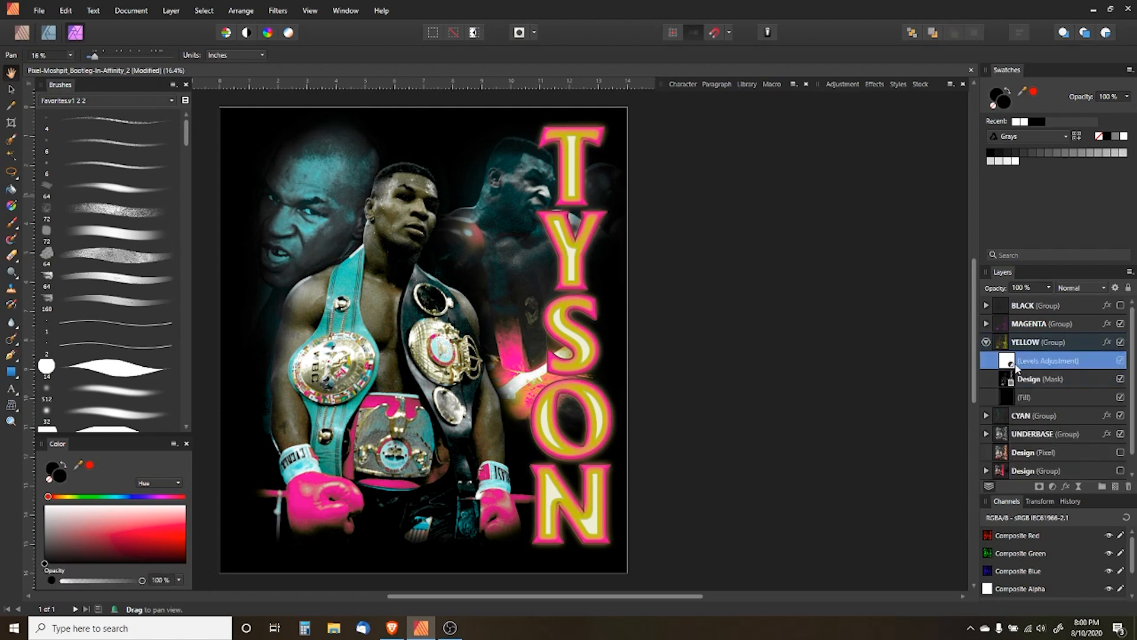
{"action": "mouse_move", "coordinate": [1016, 368]}
{"action": "left_mouse_down"}
{"action": "mouse_move", "coordinate": [1013, 382]}
{"action": "mouse_move", "coordinate": [1017, 370]}
{"action": "left_mouse_up"}
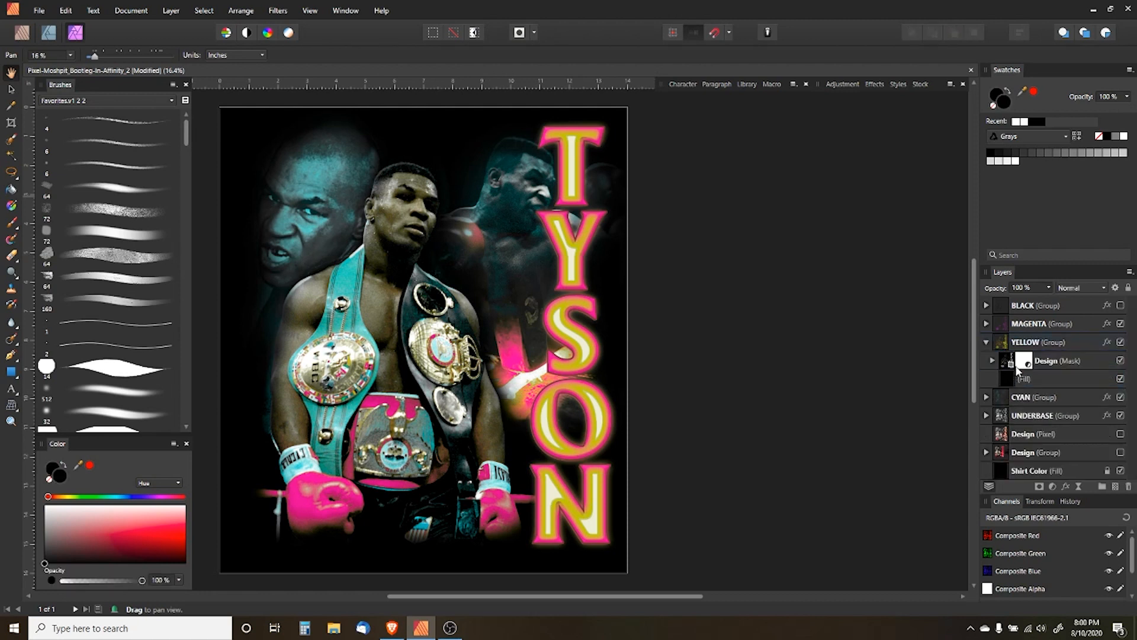
Adjust the YELLOW mask's Levels on the Alpha channel: White Level 94% and Gamma about 0.81
{"action": "double_click", "coordinate": [1019, 366]}
{"action": "left_click", "coordinate": [788, 272]}
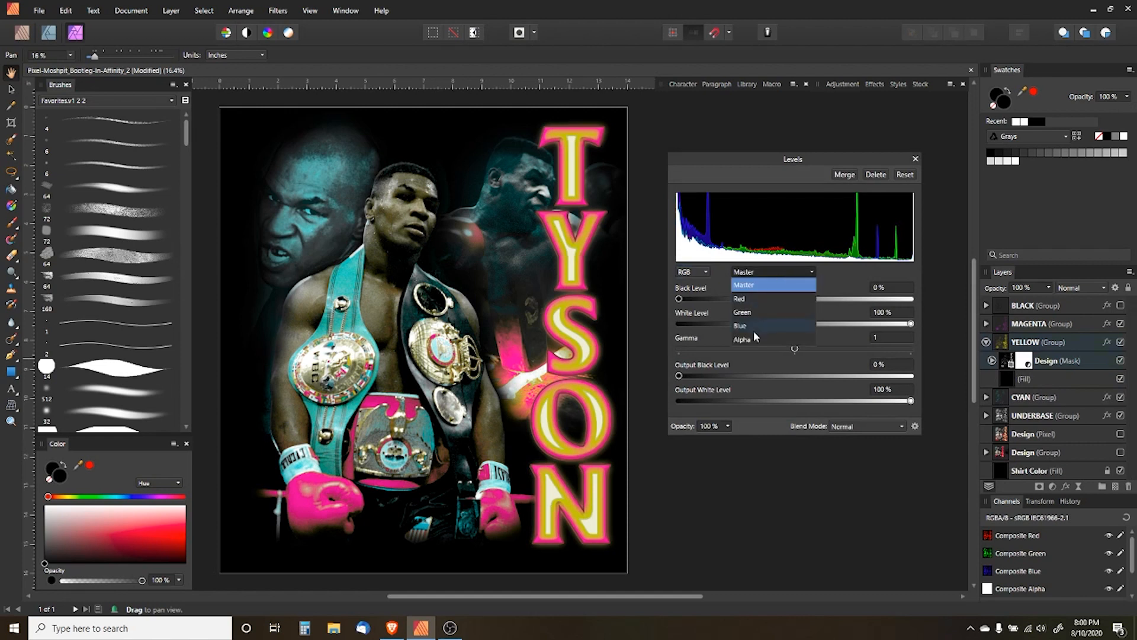
{"action": "left_click", "coordinate": [753, 330]}
{"action": "left_click_drag", "start_coordinate": [680, 298], "coordinate": [662, 300]}
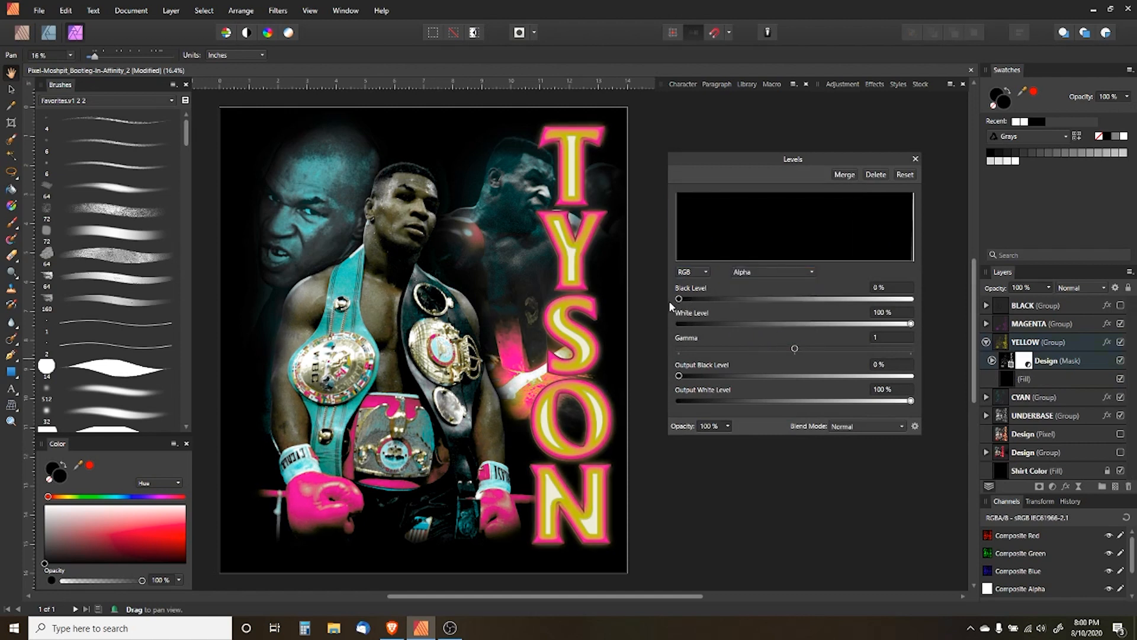
{"action": "left_click_drag", "start_coordinate": [794, 349], "coordinate": [772, 349]}
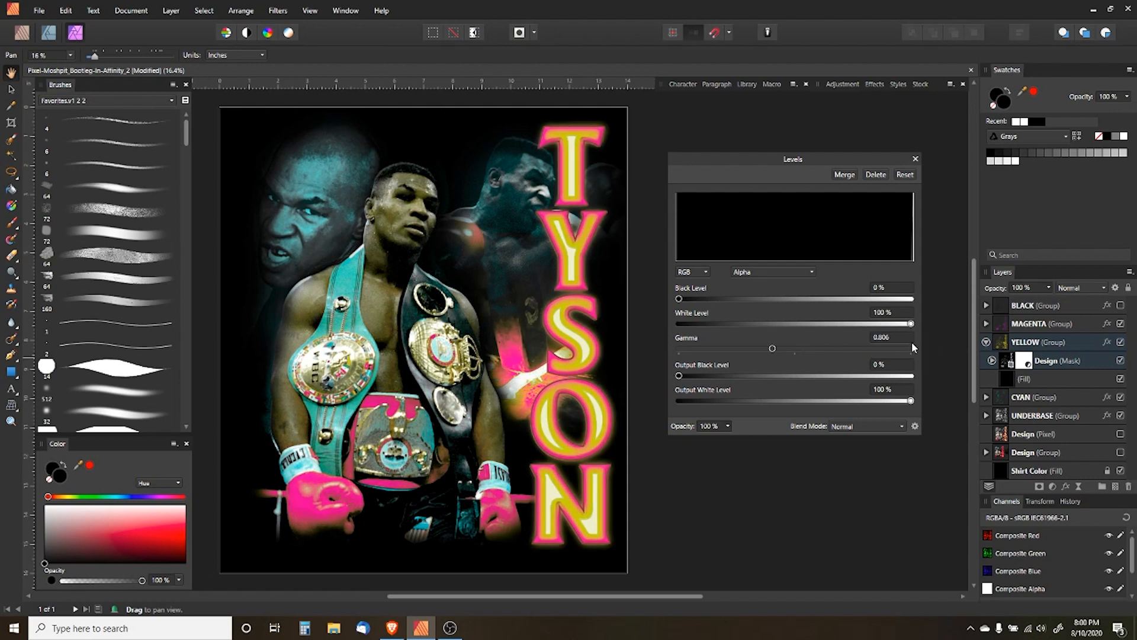
{"action": "mouse_move", "coordinate": [911, 325]}
{"action": "left_mouse_down"}
{"action": "mouse_move", "coordinate": [862, 325]}
{"action": "mouse_move", "coordinate": [898, 326]}
{"action": "left_mouse_up"}
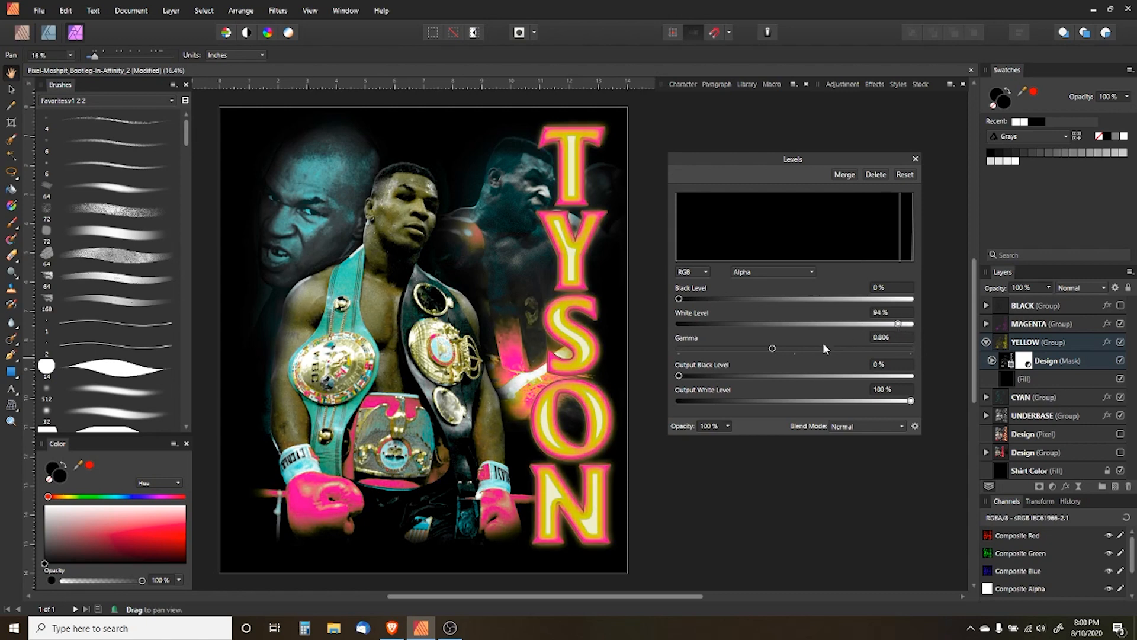
{"action": "left_click", "coordinate": [915, 159]}
Turn on the BLACK group's visibility and examine its effect on the belts and figures up close
{"action": "left_click", "coordinate": [1061, 379]}
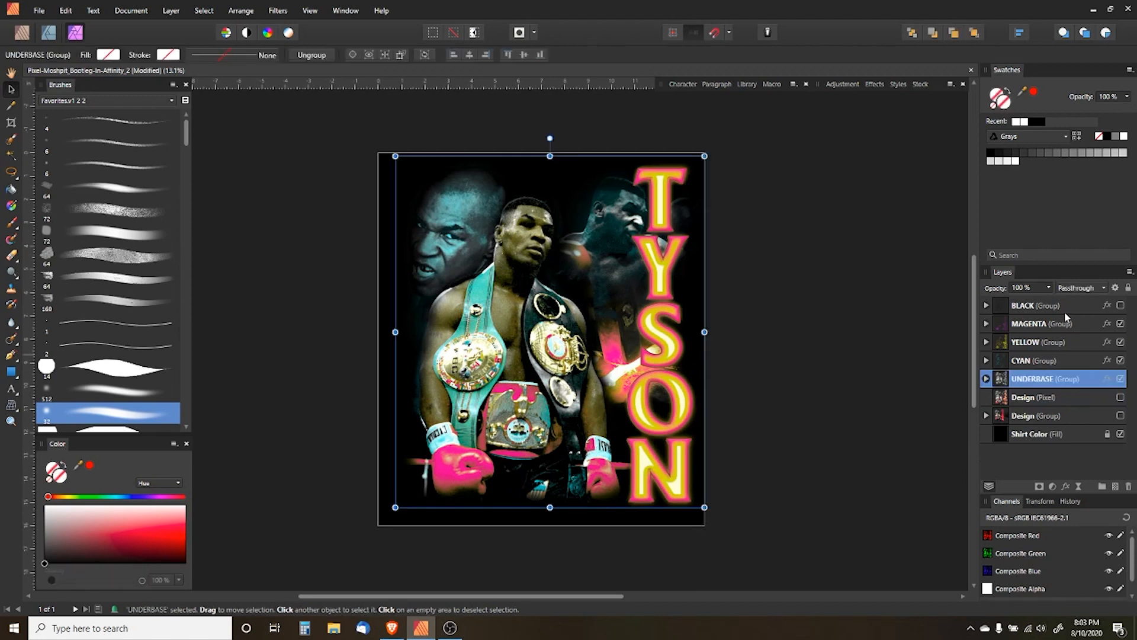
{"action": "left_click", "coordinate": [1064, 308]}
{"action": "left_click", "coordinate": [1121, 305]}
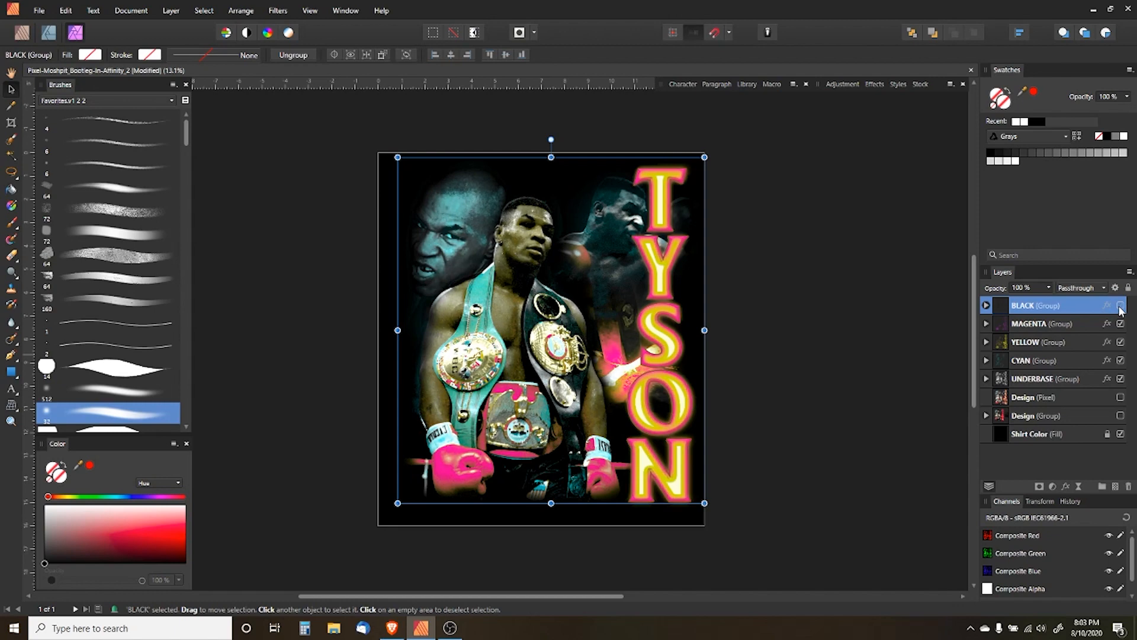
{"action": "scroll", "coordinate": [640, 297], "scroll_direction": "up", "scroll_amount": 2}
{"action": "left_click_drag", "start_coordinate": [567, 296], "coordinate": [603, 296]}
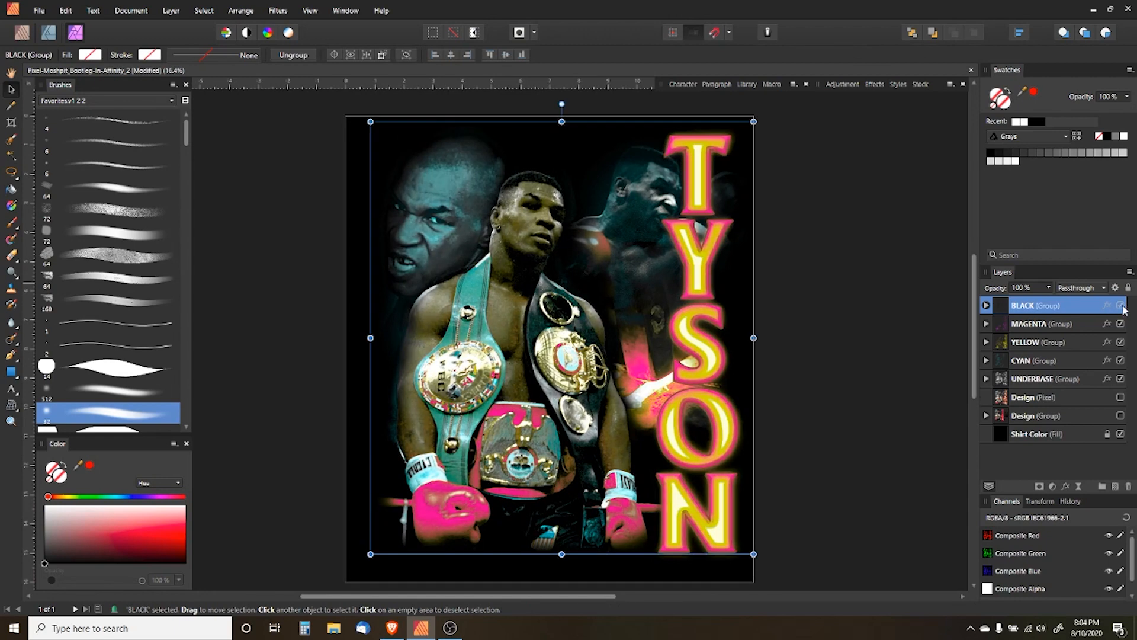
{"action": "left_click", "coordinate": [1121, 305]}
{"action": "scroll", "coordinate": [477, 368], "scroll_direction": "up", "scroll_amount": 4}
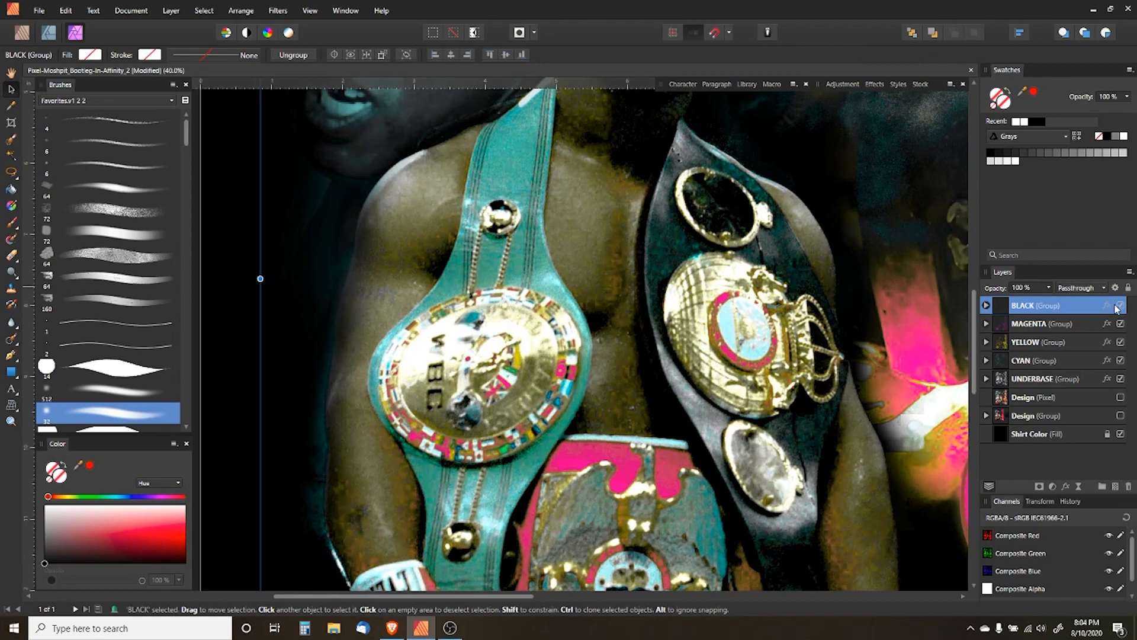
{"action": "scroll", "coordinate": [945, 311], "scroll_direction": "down", "scroll_amount": 2}
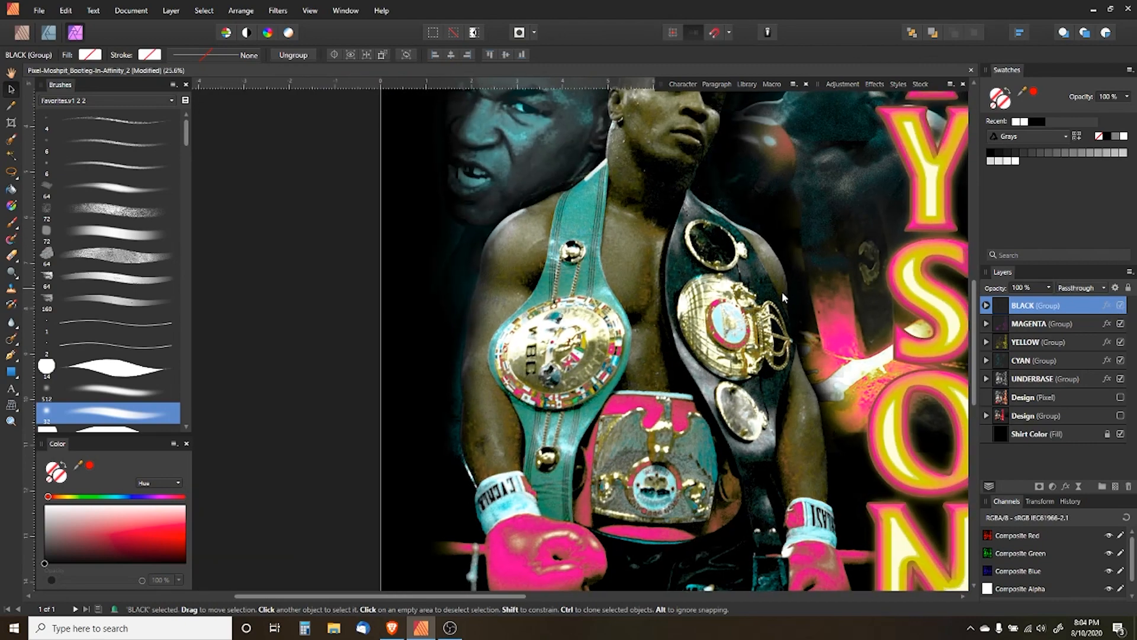
{"action": "scroll", "coordinate": [906, 308], "scroll_direction": "down", "scroll_amount": 1}
Nest the BLACK group's Levels adjustment onto its Design mask and set Alpha Black Level 6%, White Level 97% and Gamma about 1.03
{"action": "left_click", "coordinate": [987, 305]}
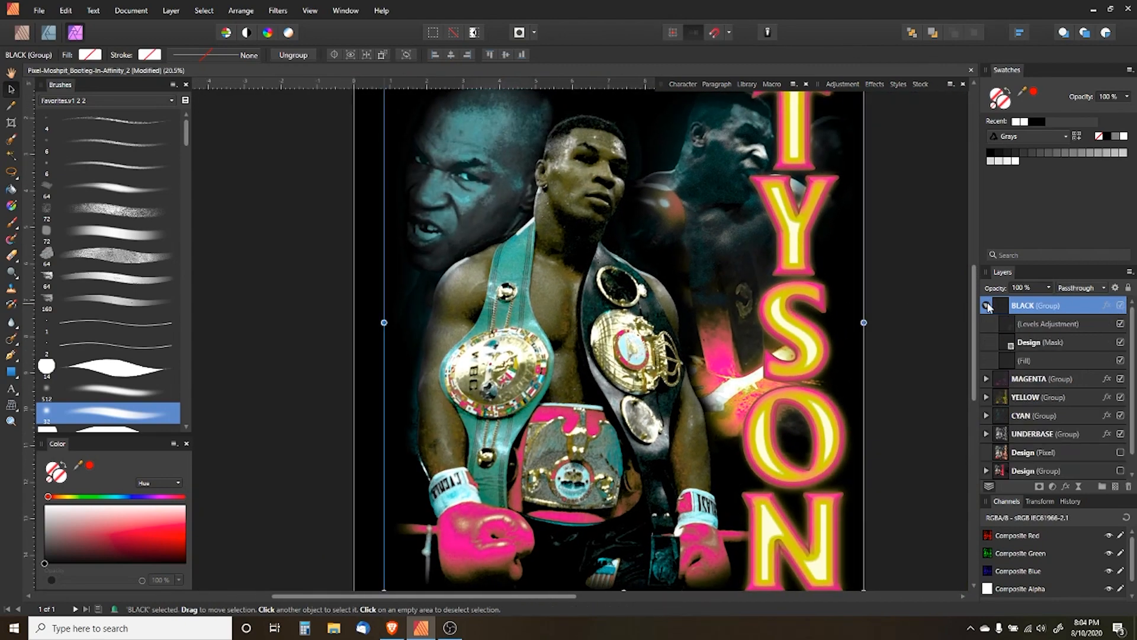
{"action": "mouse_move", "coordinate": [1002, 326]}
{"action": "left_mouse_down"}
{"action": "mouse_move", "coordinate": [1010, 342]}
{"action": "mouse_move", "coordinate": [1020, 332]}
{"action": "left_mouse_up"}
{"action": "double_click", "coordinate": [1025, 323]}
{"action": "left_click", "coordinate": [773, 272]}
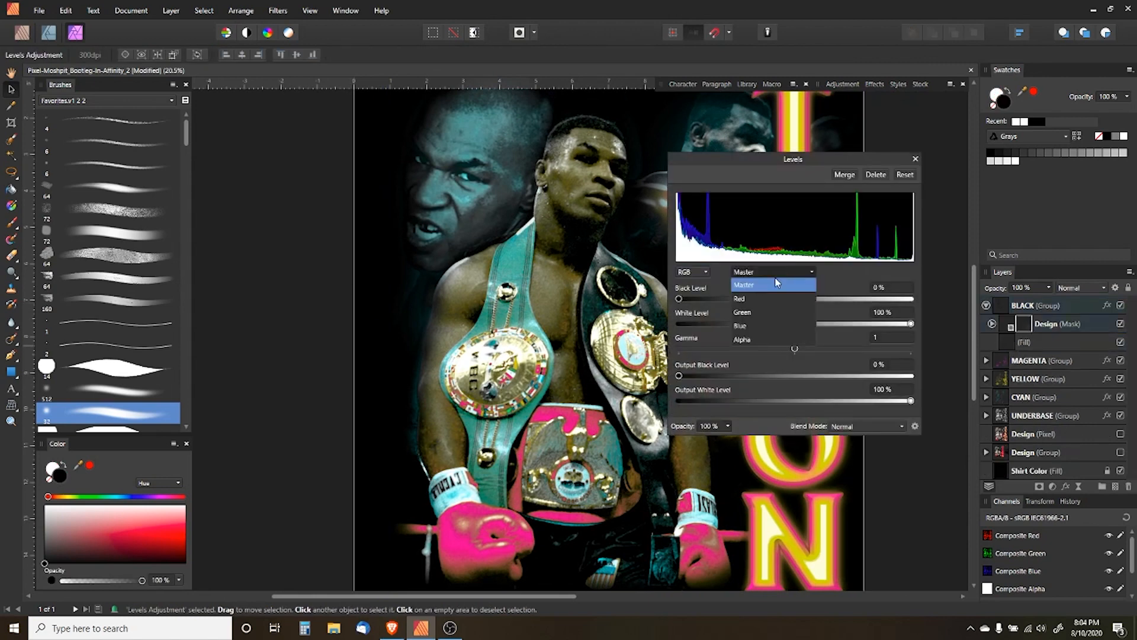
{"action": "left_click", "coordinate": [754, 339]}
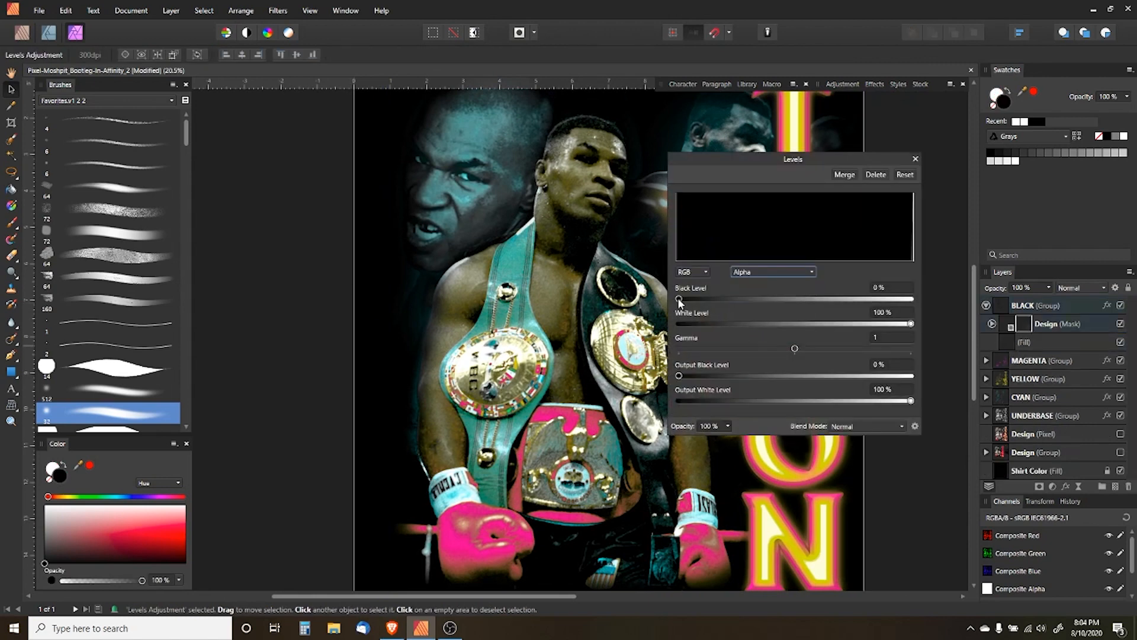
{"action": "left_click_drag", "start_coordinate": [679, 299], "coordinate": [693, 299]}
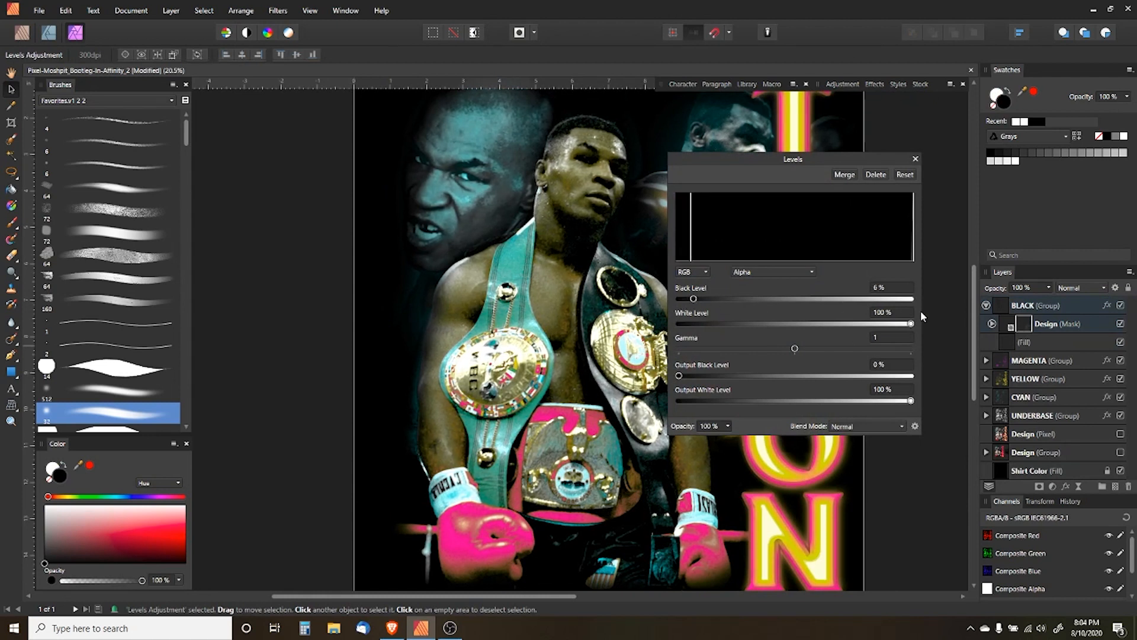
{"action": "mouse_move", "coordinate": [910, 323]}
{"action": "left_mouse_down"}
{"action": "mouse_move", "coordinate": [856, 325]}
{"action": "mouse_move", "coordinate": [921, 331]}
{"action": "mouse_move", "coordinate": [904, 330]}
{"action": "left_mouse_up"}
{"action": "mouse_move", "coordinate": [795, 349]}
{"action": "left_mouse_down"}
{"action": "mouse_move", "coordinate": [745, 358]}
{"action": "mouse_move", "coordinate": [860, 351]}
{"action": "mouse_move", "coordinate": [798, 354]}
{"action": "left_mouse_up"}
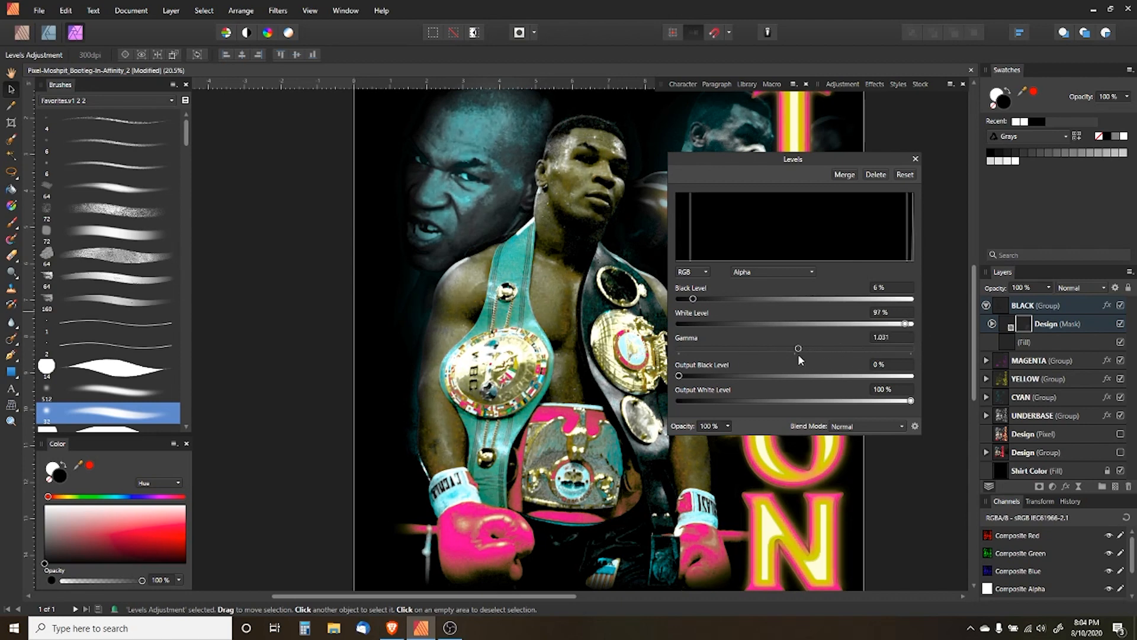
{"action": "left_click", "coordinate": [916, 159]}
Collapse the BLACK group, then group the BLACK, MAGENTA, YELLOW, CYAN and UNDERBASE groups together and name the new group Seps
{"action": "scroll", "coordinate": [684, 286], "scroll_direction": "down", "scroll_amount": 3}
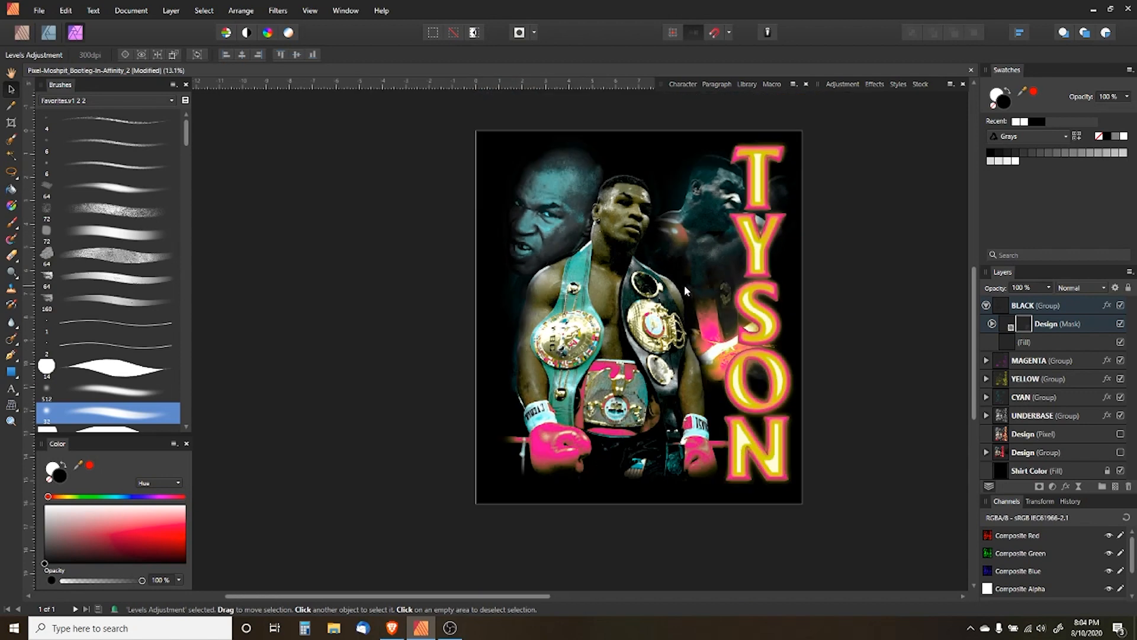
{"action": "left_click", "coordinate": [986, 306]}
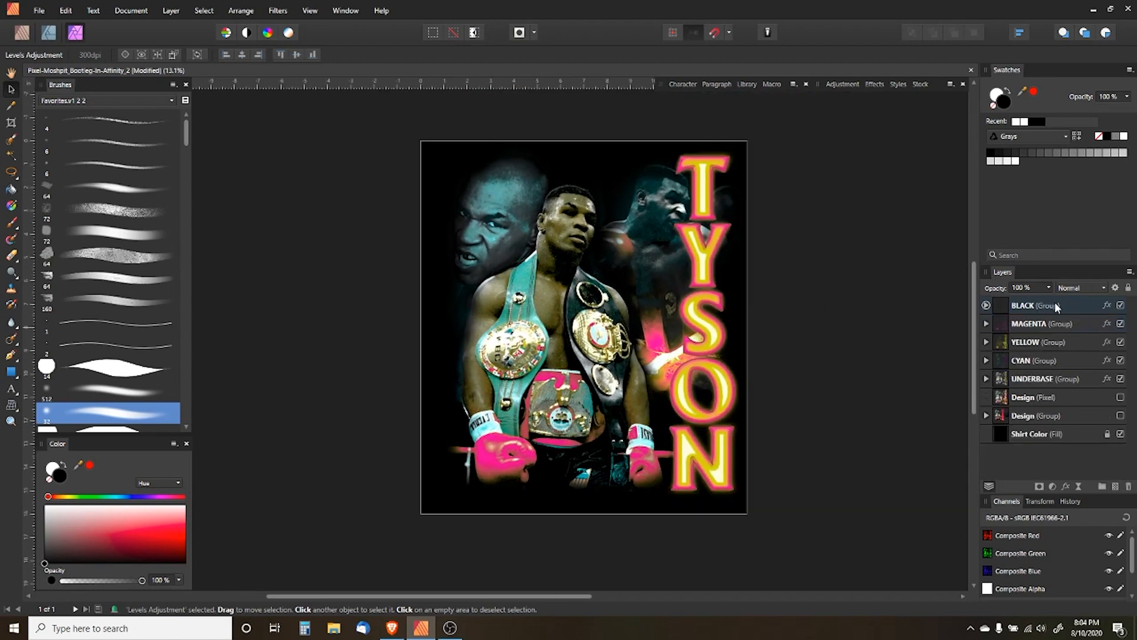
{"action": "left_click", "coordinate": [1054, 303]}
{"action": "left_click", "coordinate": [1037, 379], "text": "shift"}
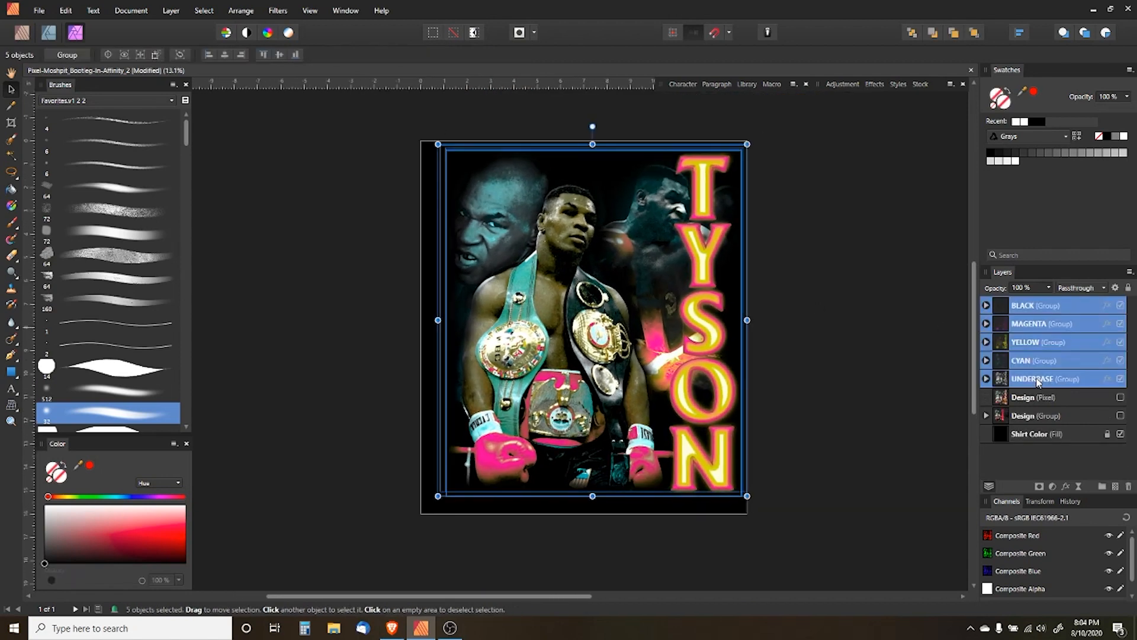
{"action": "key", "text": "ctrl+g"}
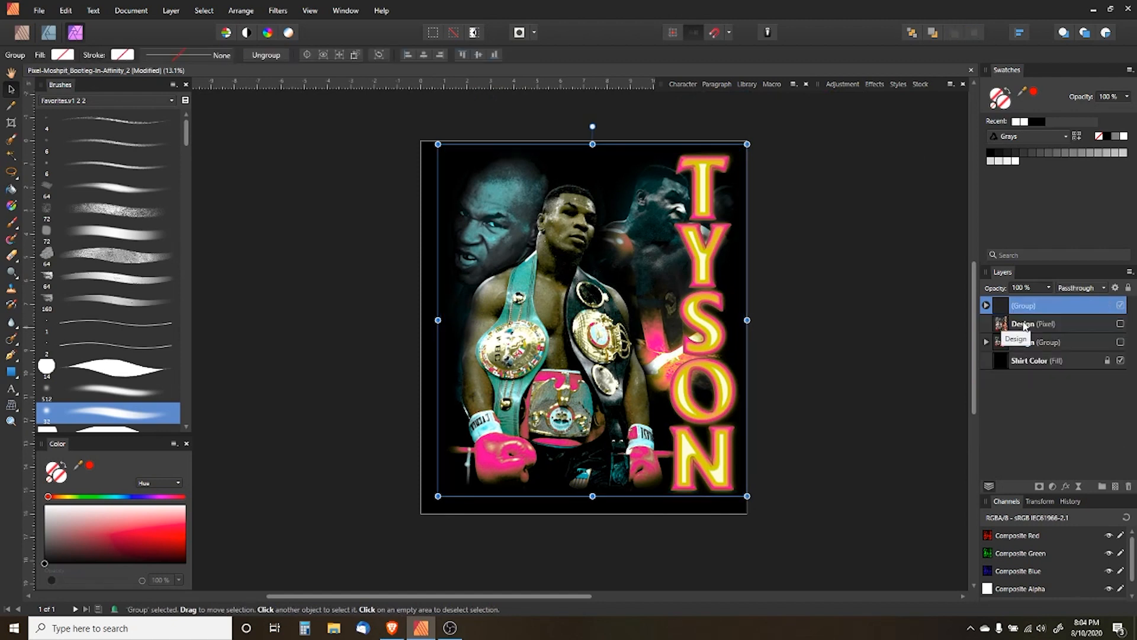
{"action": "double_click", "coordinate": [1025, 306]}
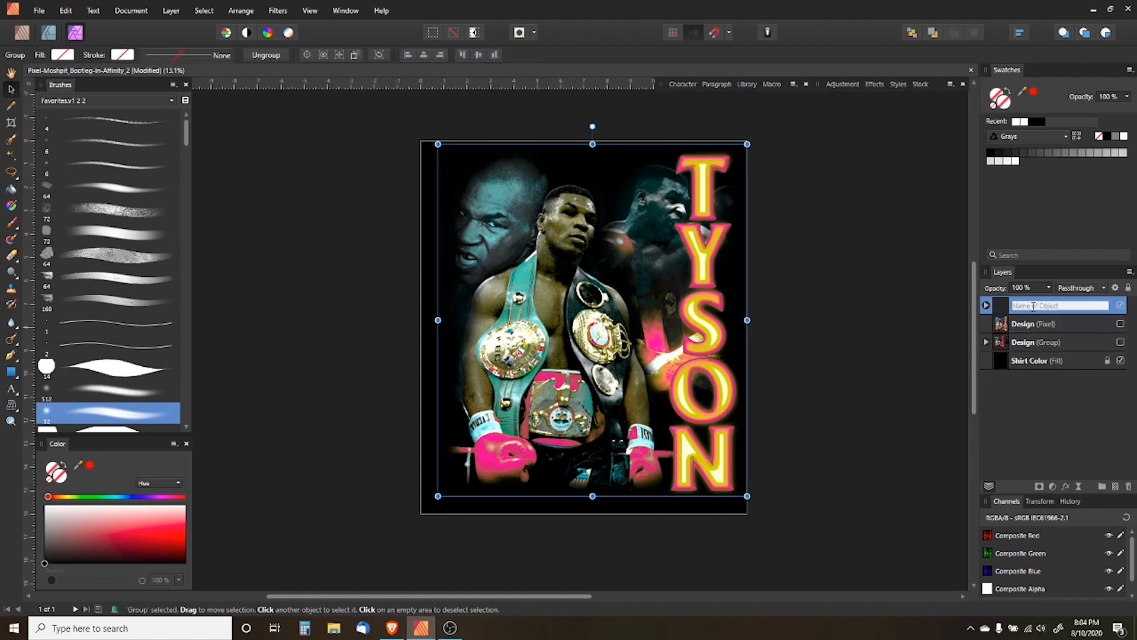
{"action": "type", "text": "Seps"}
{"action": "key", "text": "Return"}
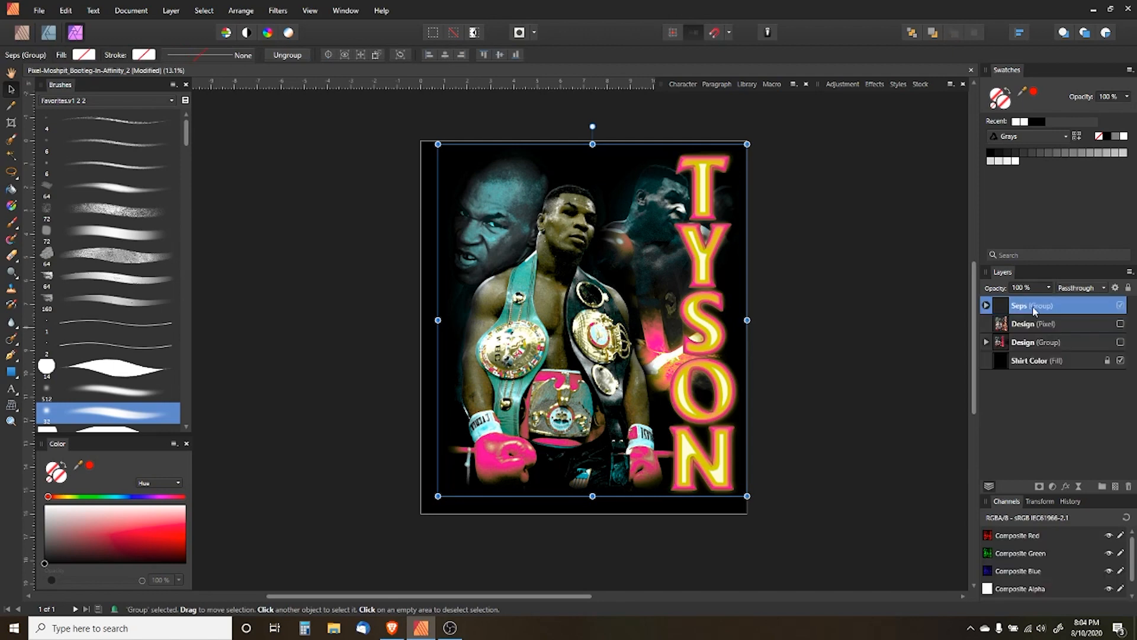
Toggle the Shirt Color fill and the MAGENTA group inside Seps to inspect the separations, restoring both and clearing the selection
{"action": "left_click", "coordinate": [1120, 360]}
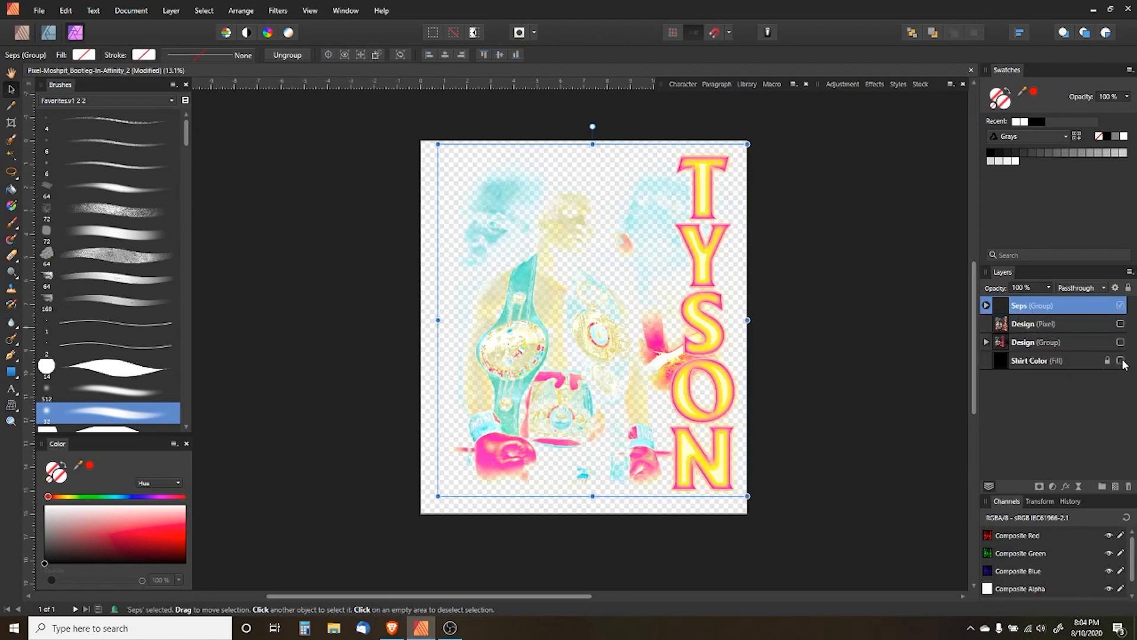
{"action": "left_click", "coordinate": [987, 305]}
{"action": "left_click", "coordinate": [1043, 326]}
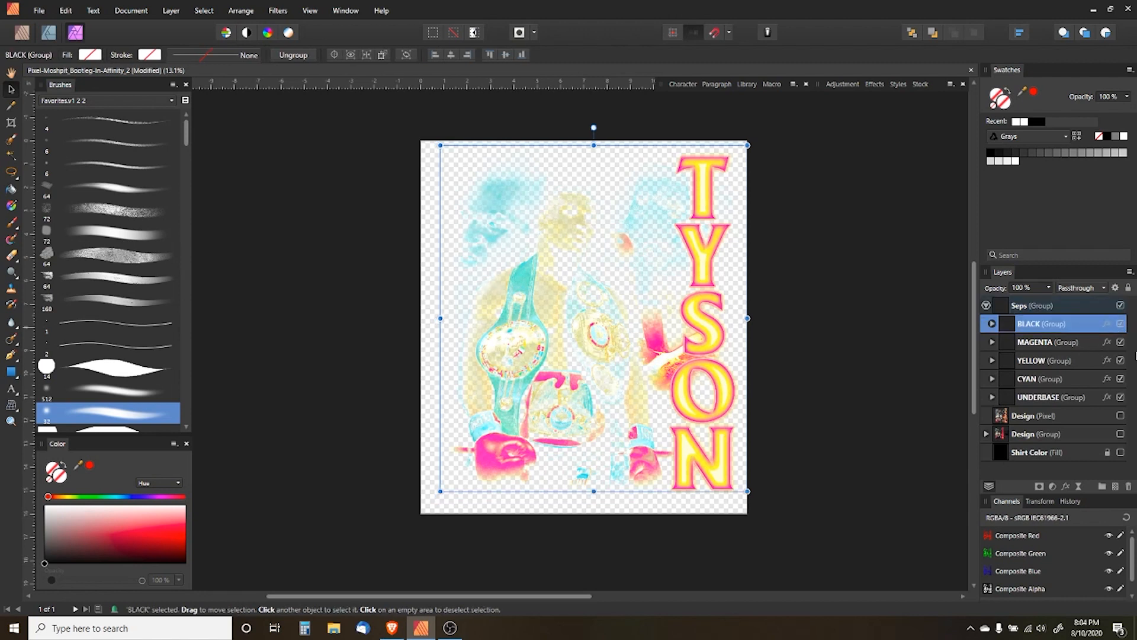
{"action": "left_click", "coordinate": [1120, 343]}
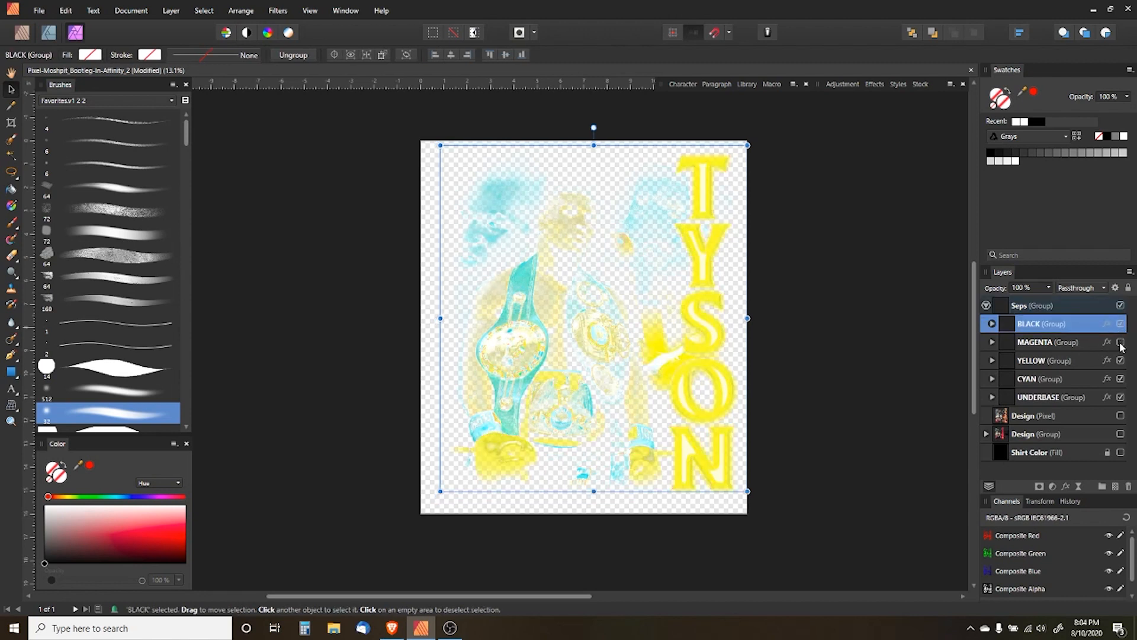
{"action": "left_click", "coordinate": [1120, 343]}
{"action": "left_click", "coordinate": [987, 306]}
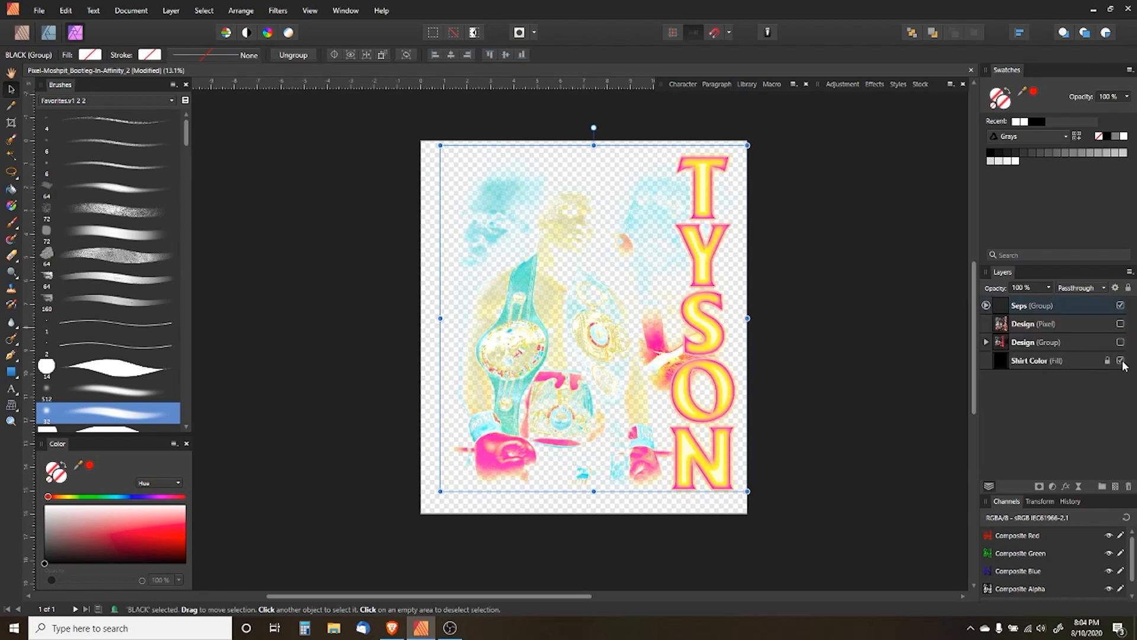
{"action": "left_click", "coordinate": [1120, 360]}
{"action": "left_click", "coordinate": [384, 282]}
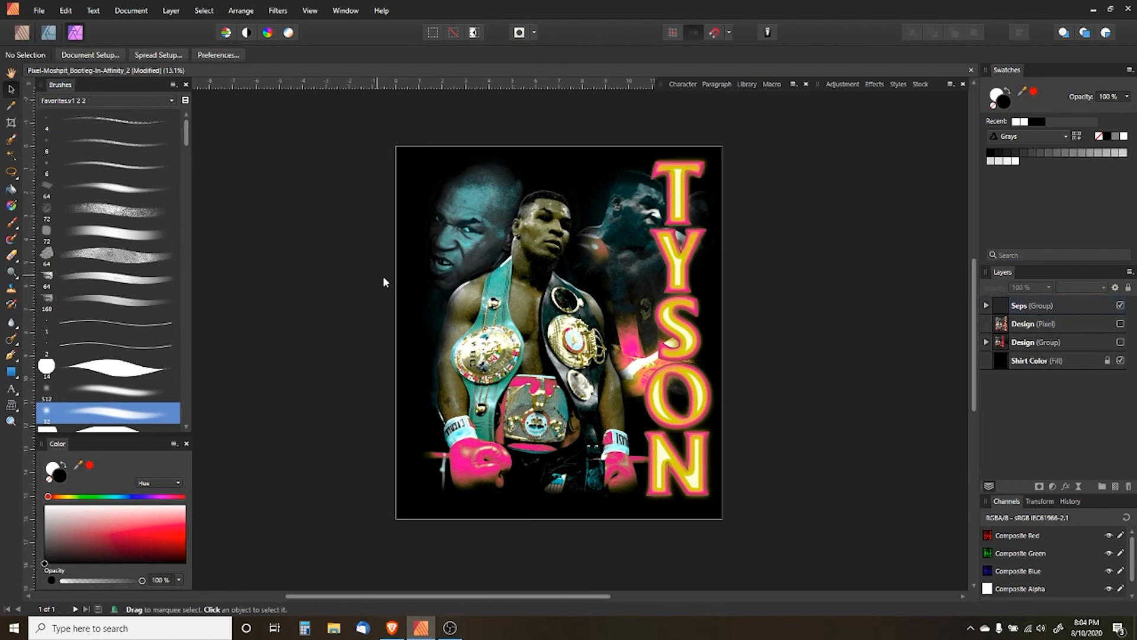
Draw a black rectangle with no stroke covering the whole page above the Seps group
{"action": "left_click", "coordinate": [1039, 308]}
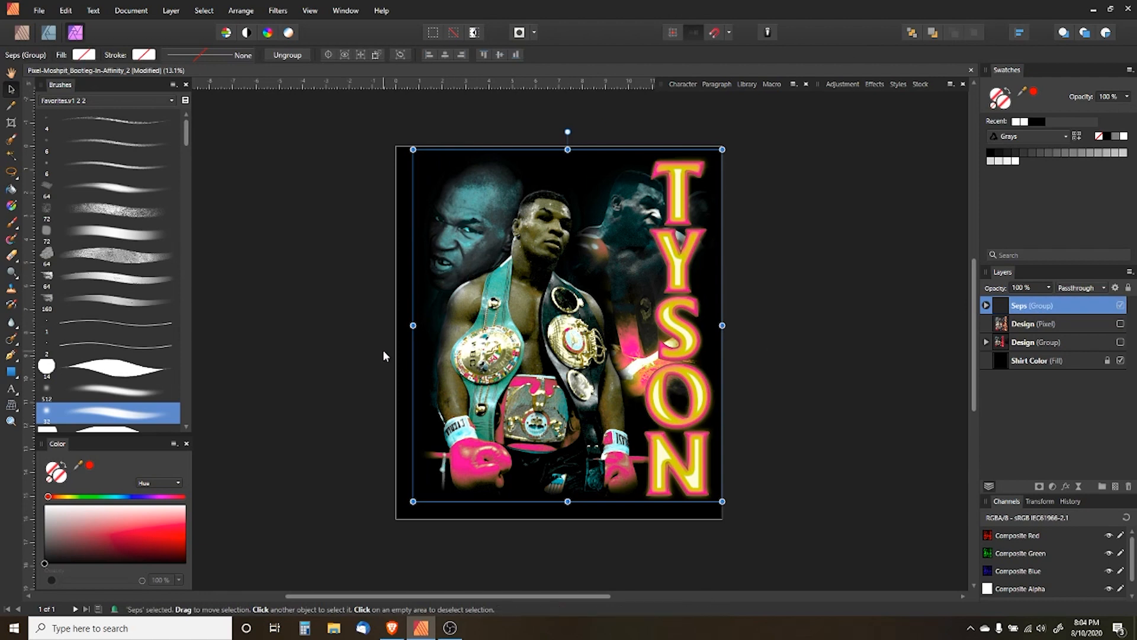
{"action": "left_click", "coordinate": [314, 286]}
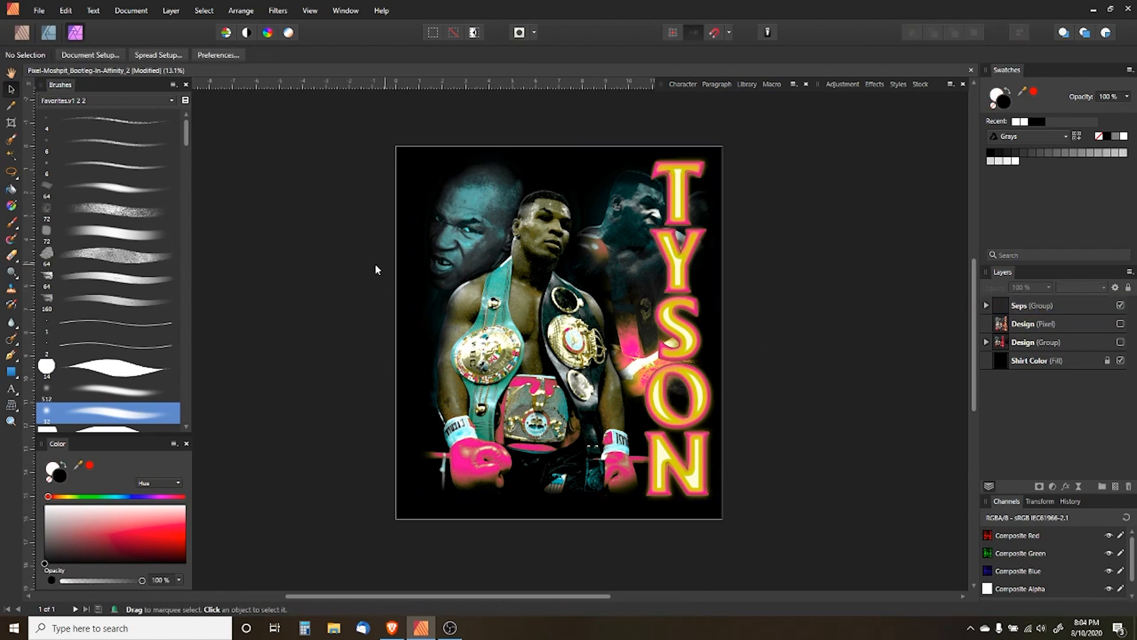
{"action": "left_click", "coordinate": [11, 372]}
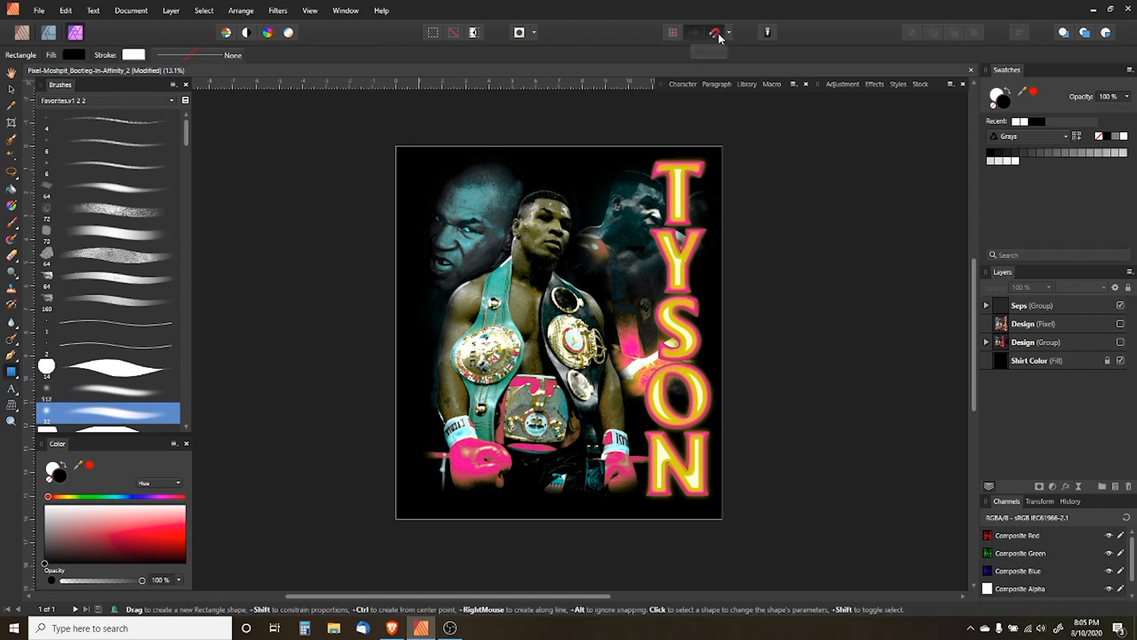
{"action": "left_click_drag", "start_coordinate": [397, 149], "coordinate": [722, 519]}
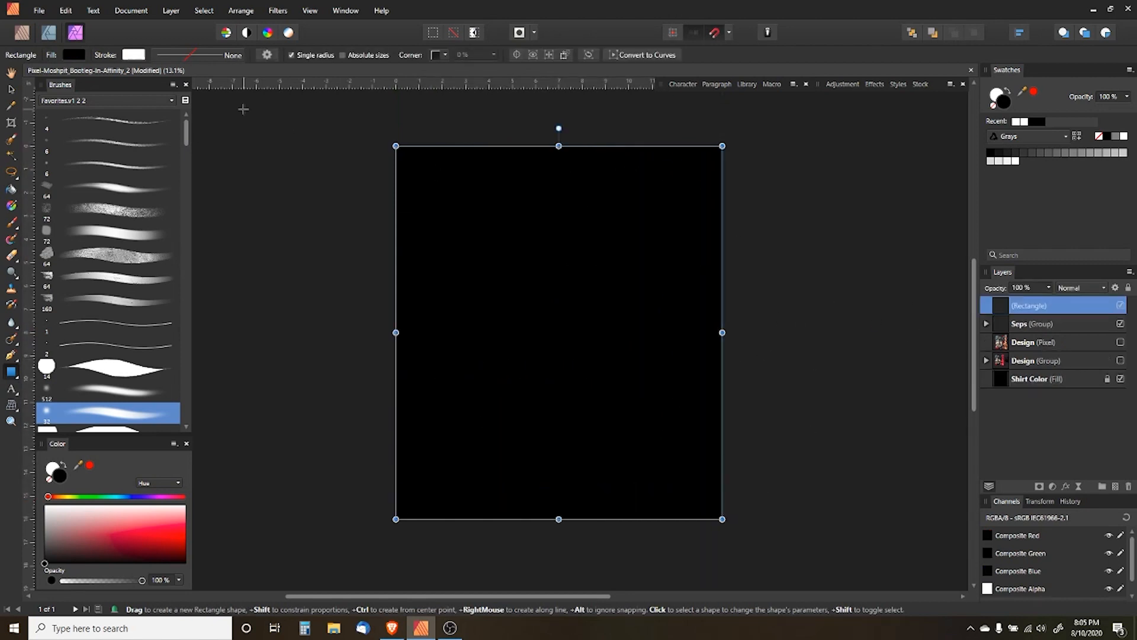
Give the rectangle a bitmap fill from Plastisol_Cracks_SEAMLESS_9.png in the Patterns folder and scale the pattern up slightly past the page edge
{"action": "left_click", "coordinate": [14, 207]}
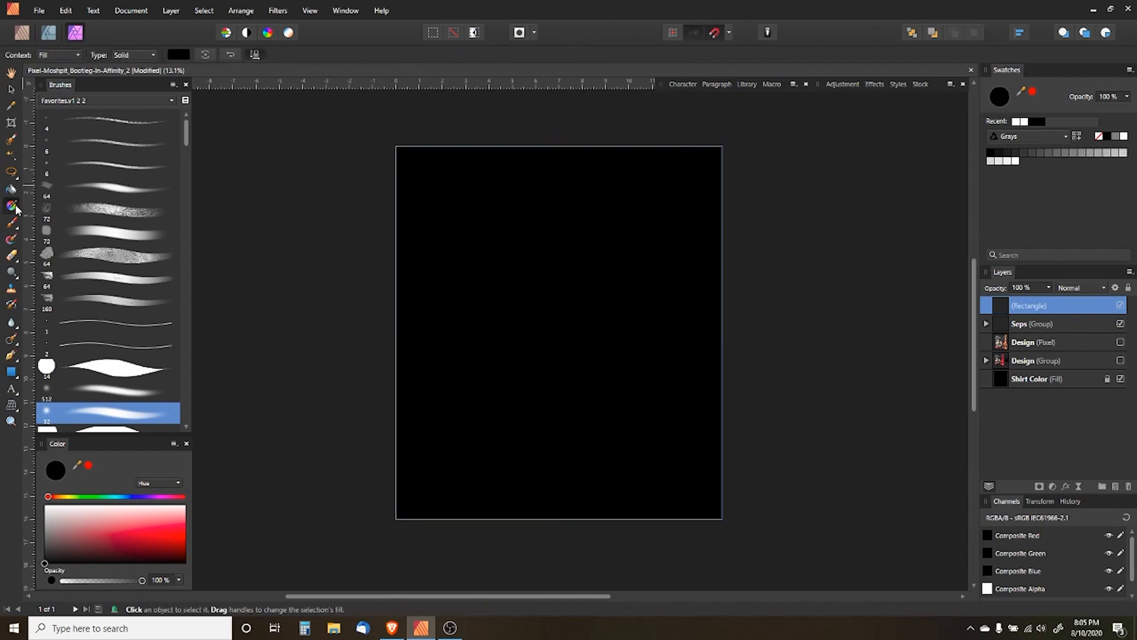
{"action": "left_click", "coordinate": [130, 53]}
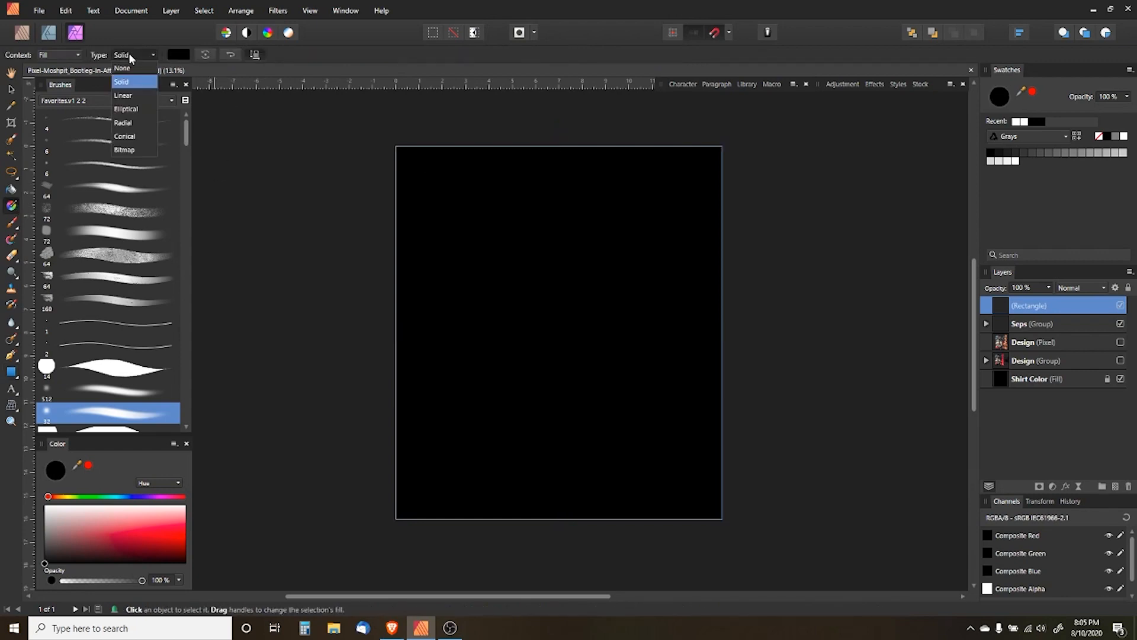
{"action": "left_click", "coordinate": [131, 151]}
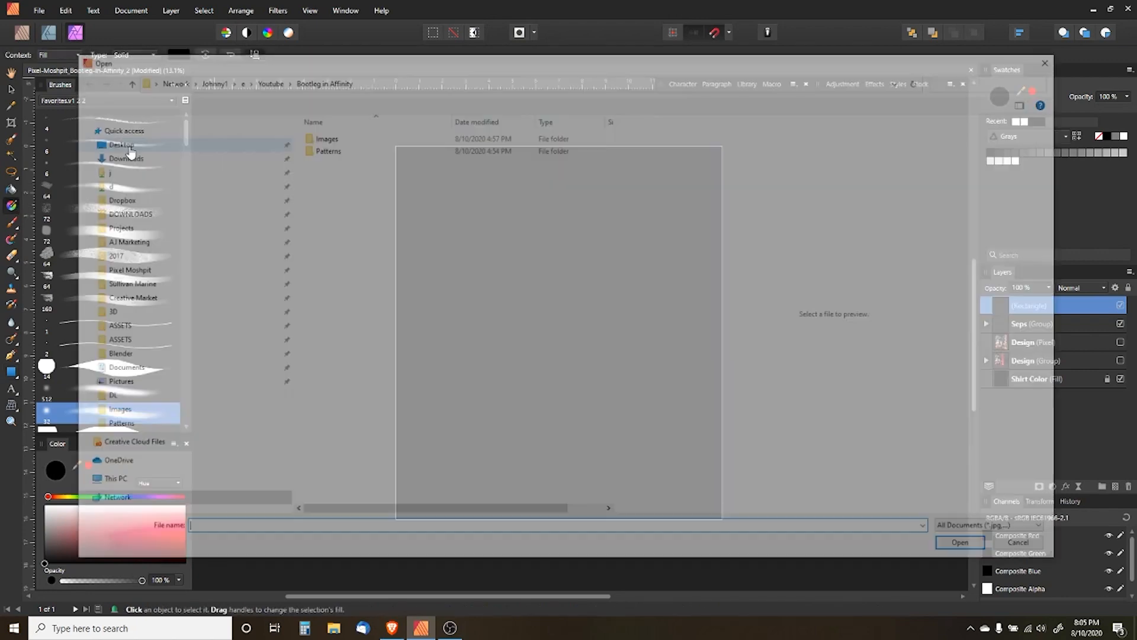
{"action": "left_click", "coordinate": [304, 149]}
{"action": "double_click", "coordinate": [304, 150]}
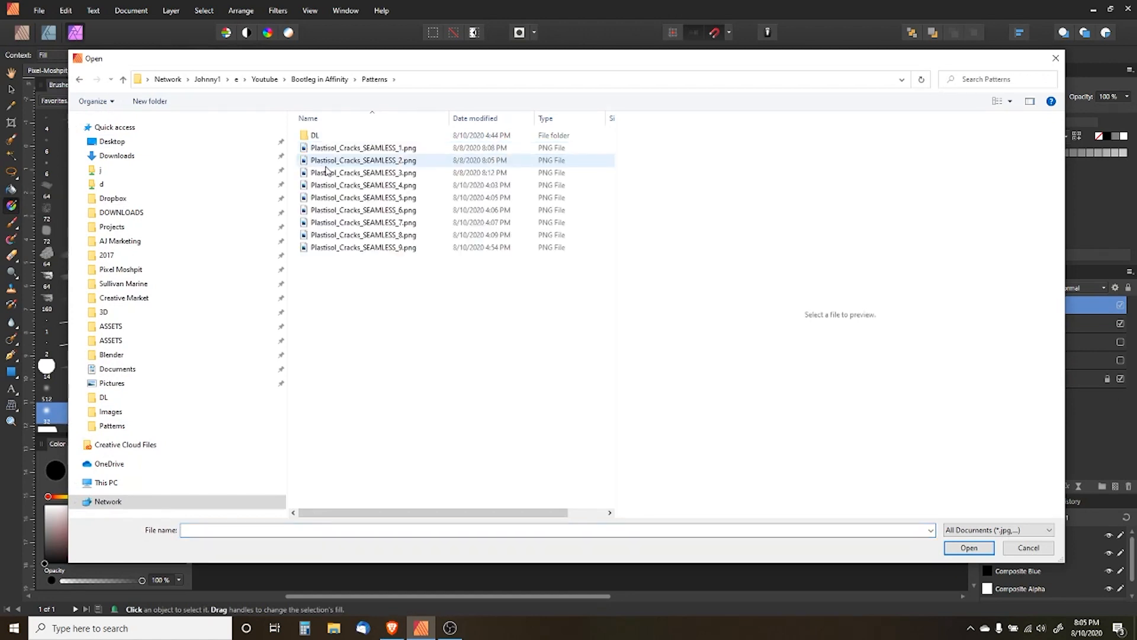
{"action": "left_click", "coordinate": [359, 160]}
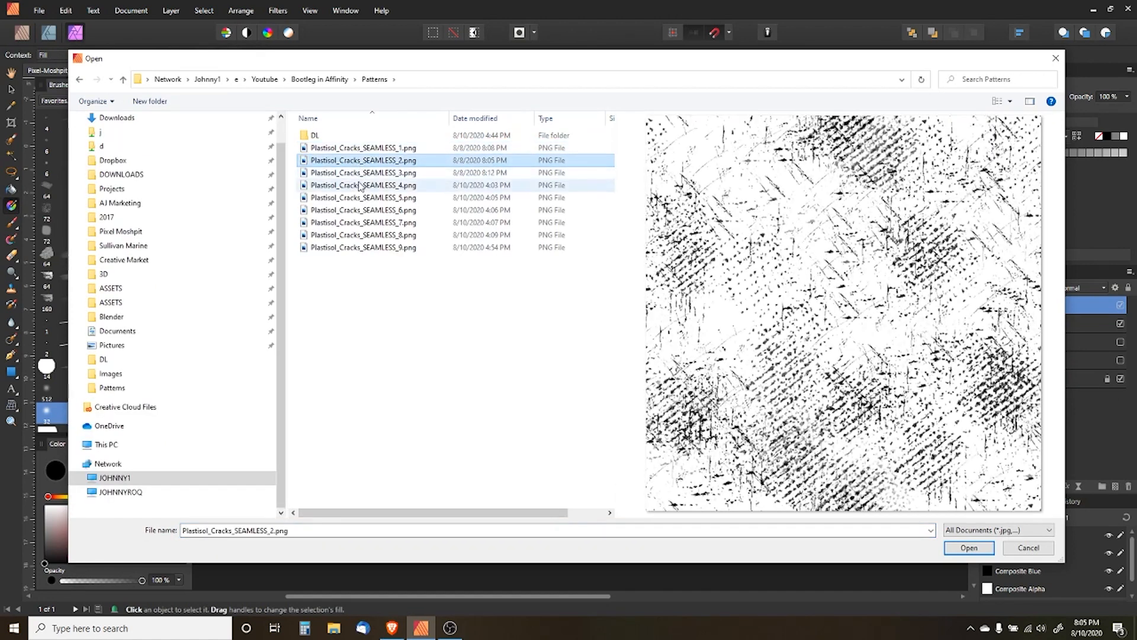
{"action": "left_click", "coordinate": [363, 247]}
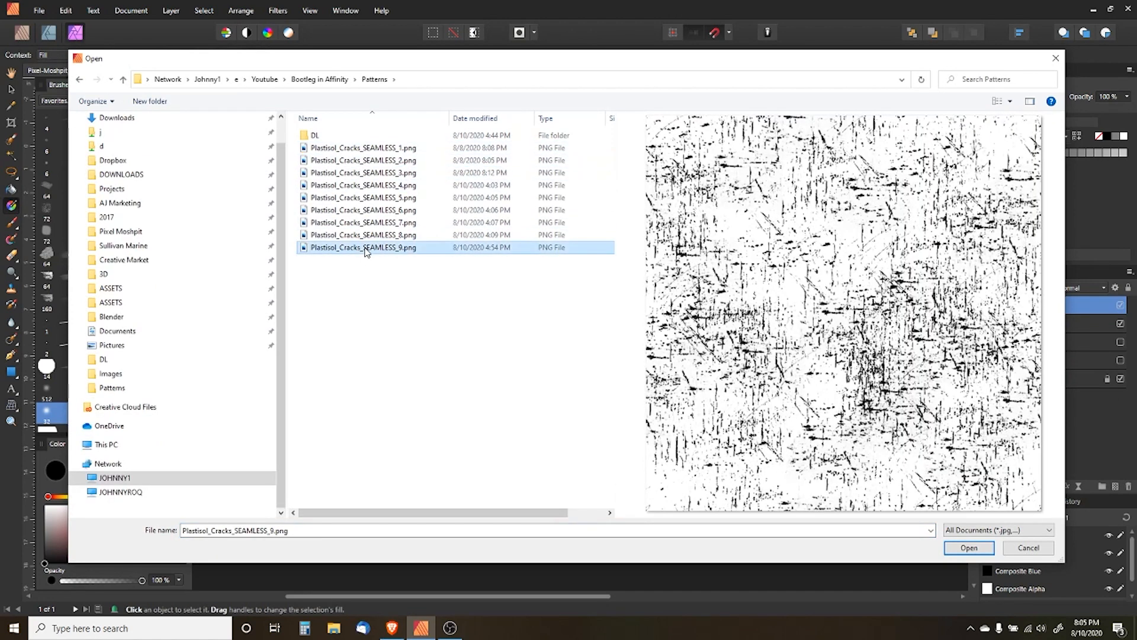
{"action": "left_click", "coordinate": [971, 548]}
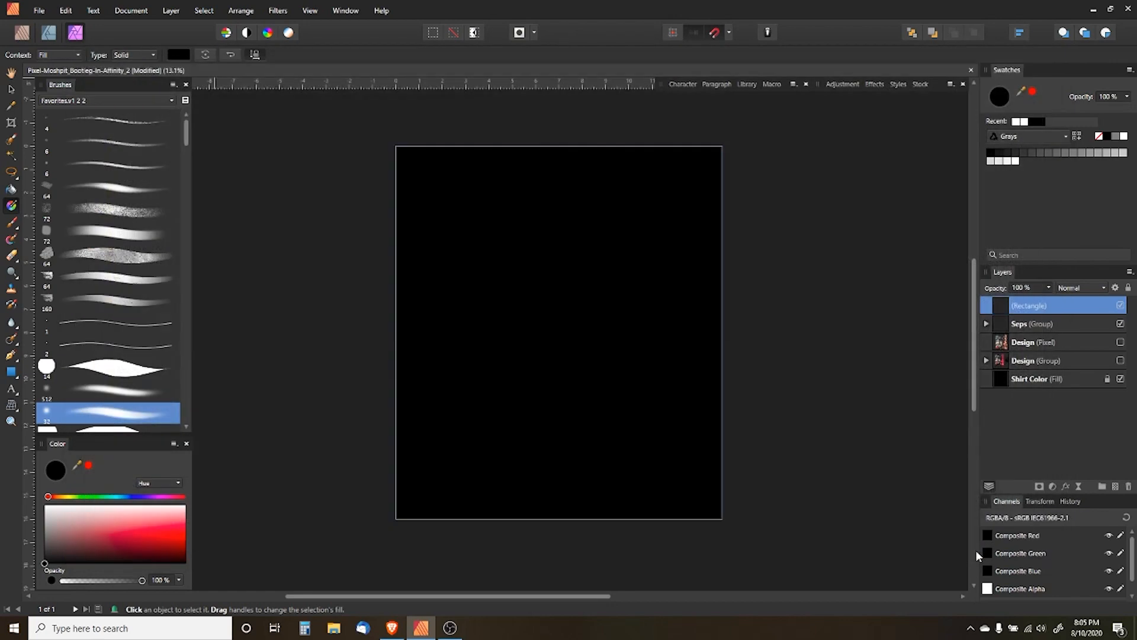
{"action": "scroll", "coordinate": [605, 358], "scroll_direction": "up", "scroll_amount": 1}
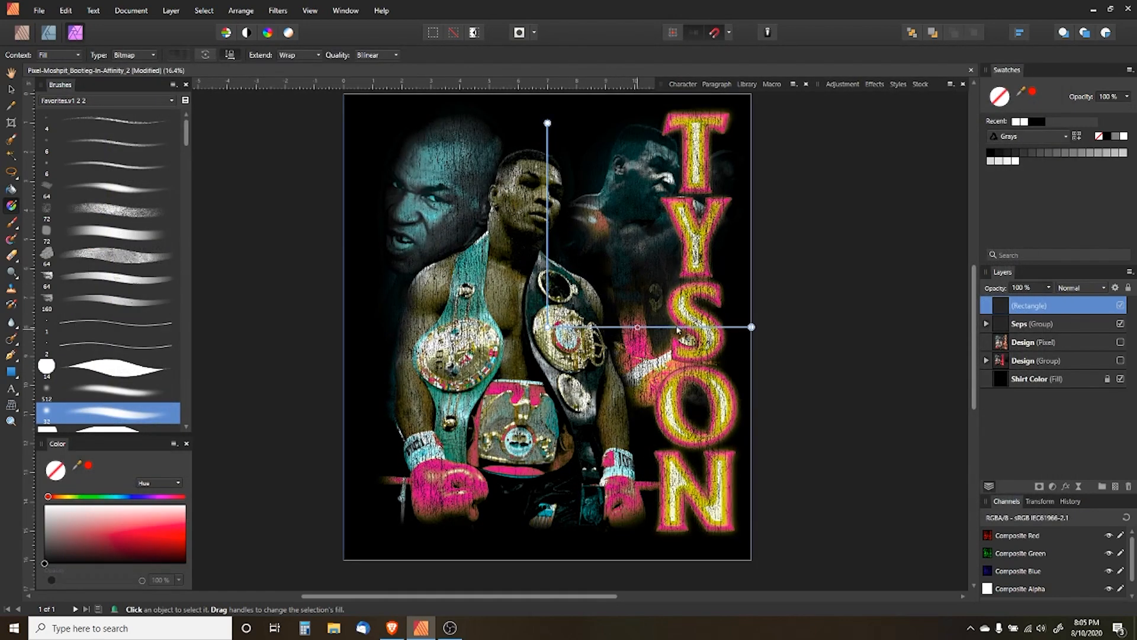
{"action": "left_click_drag", "start_coordinate": [751, 326], "coordinate": [782, 326]}
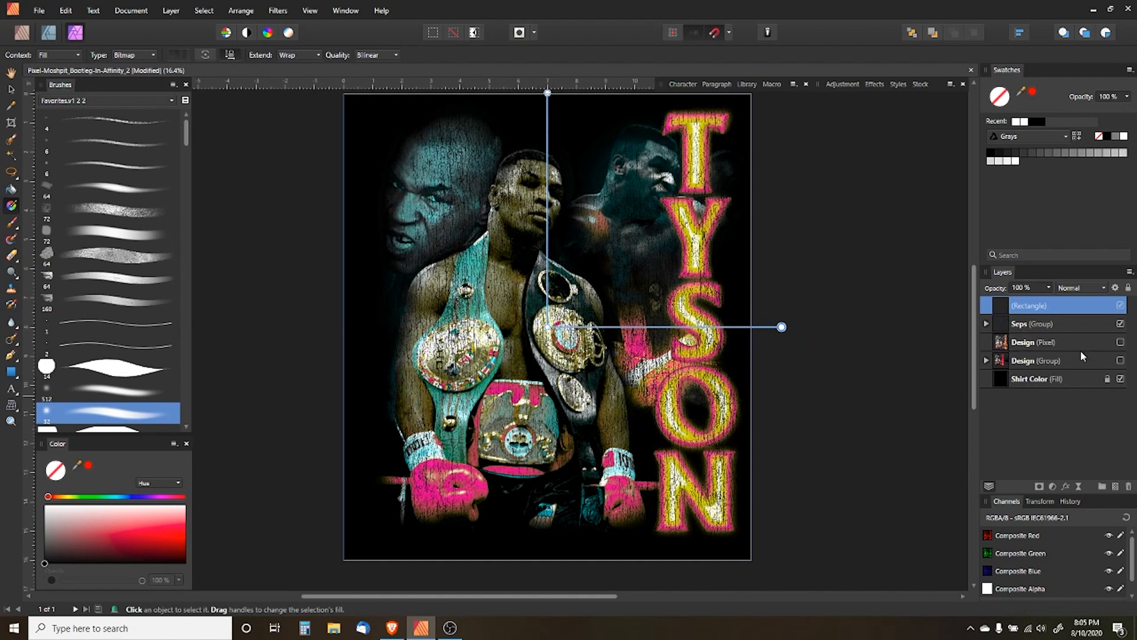
Hide the Shirt Color fill and the Seps group to view the crack texture alone, restoring both
{"action": "left_click", "coordinate": [1121, 379]}
{"action": "left_click", "coordinate": [1120, 324]}
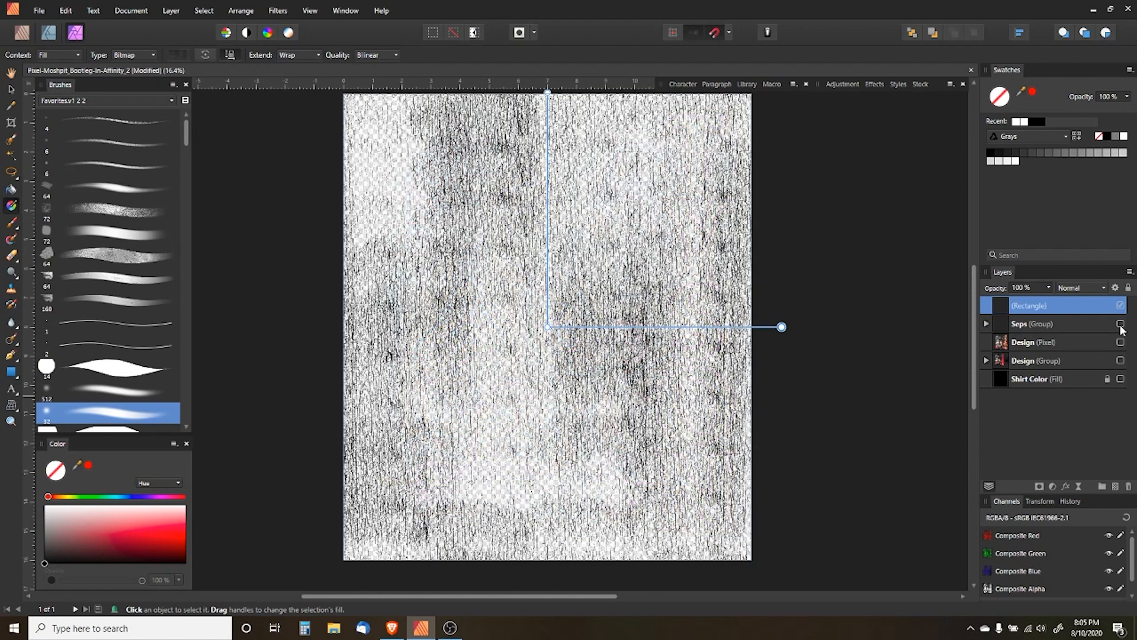
{"action": "left_click", "coordinate": [1121, 325]}
{"action": "left_click", "coordinate": [1120, 379]}
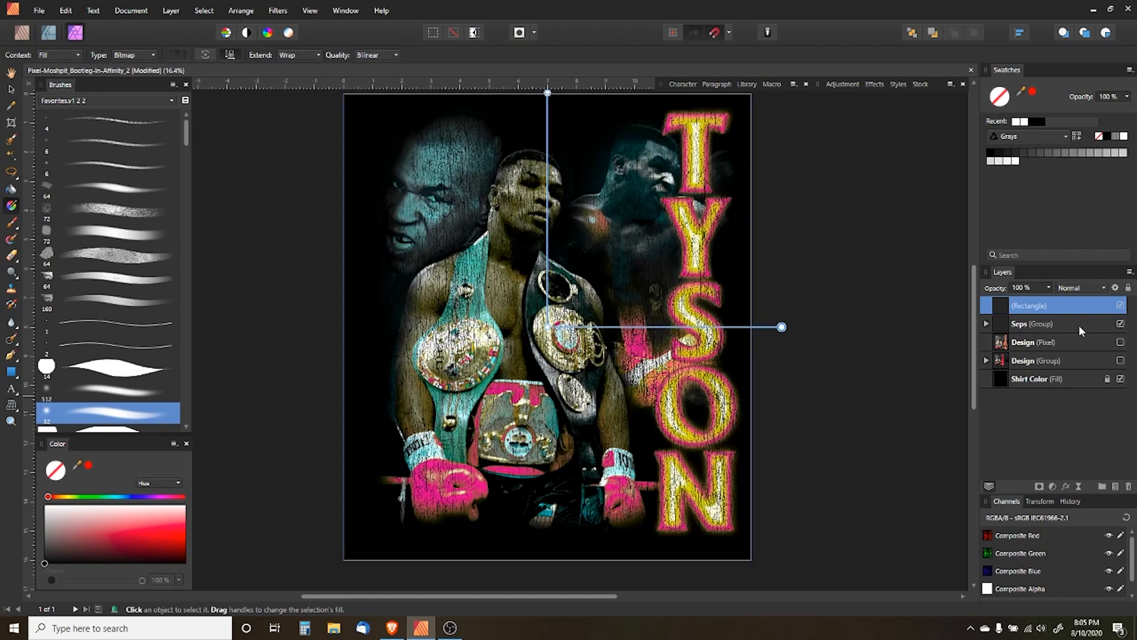
Set the crack rectangle's blend mode to Erase, hide the Shirt Color fill and inspect the cracks around the letter S up close
{"action": "left_click", "coordinate": [1082, 286]}
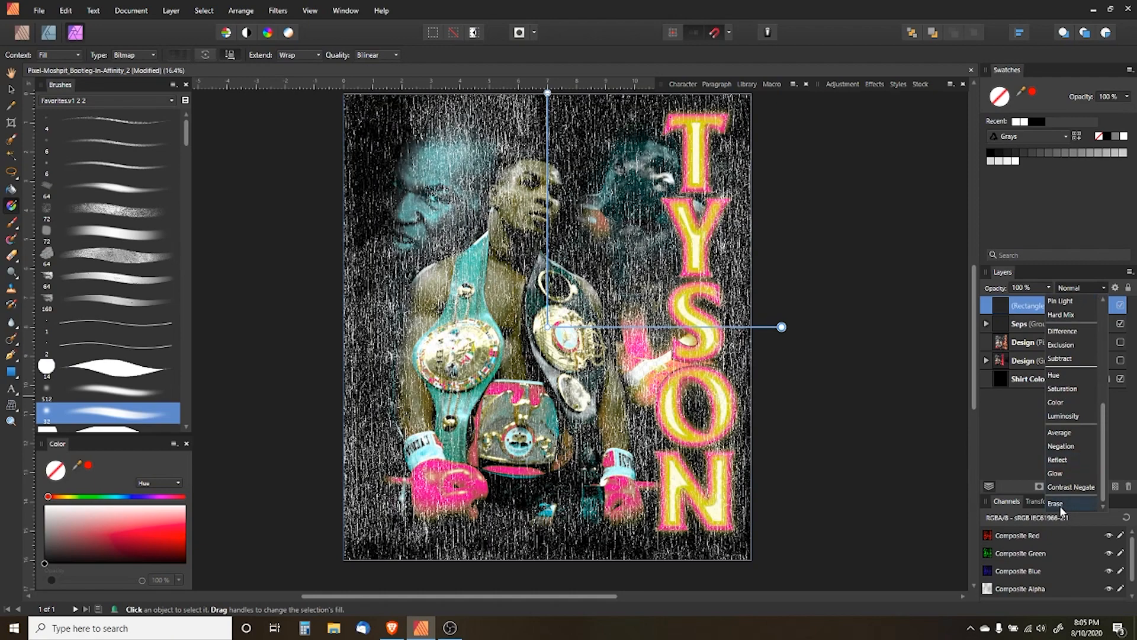
{"action": "left_click", "coordinate": [1062, 504]}
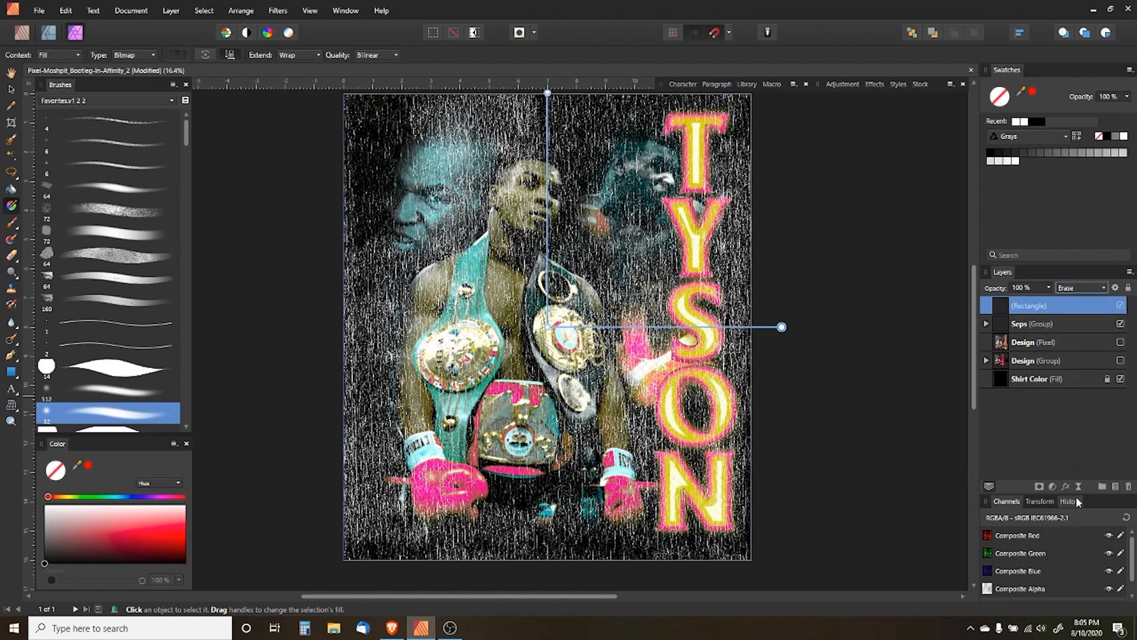
{"action": "left_click", "coordinate": [1120, 379]}
{"action": "scroll", "coordinate": [686, 330], "scroll_direction": "up", "scroll_amount": 6}
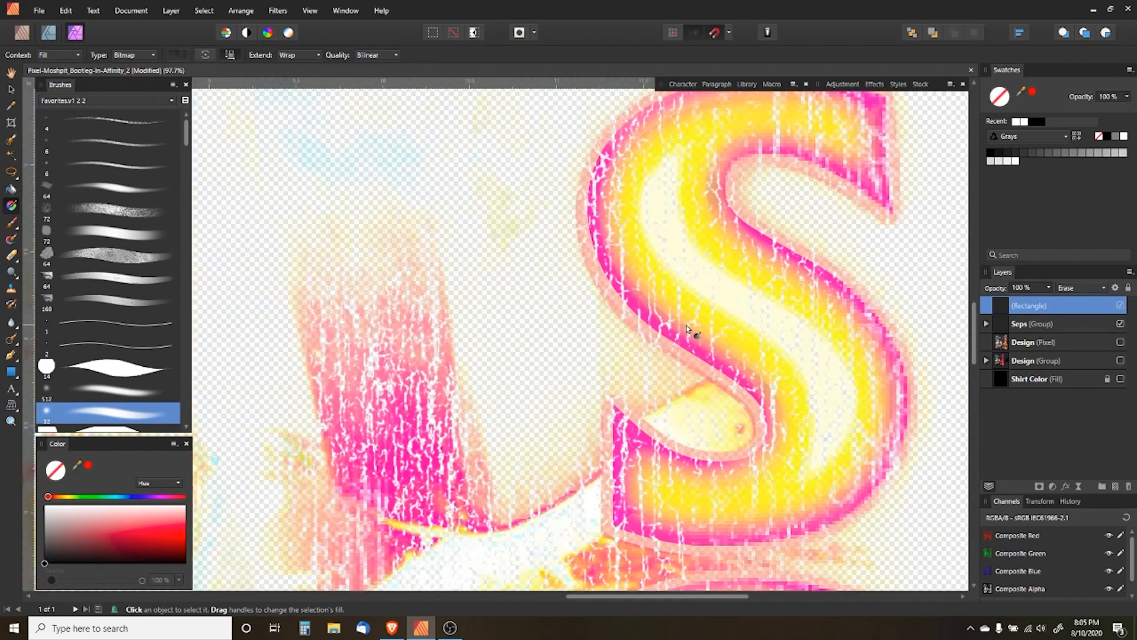
{"action": "scroll", "coordinate": [616, 243], "scroll_direction": "up", "scroll_amount": 3}
{"action": "scroll", "coordinate": [613, 240], "scroll_direction": "down", "scroll_amount": 9}
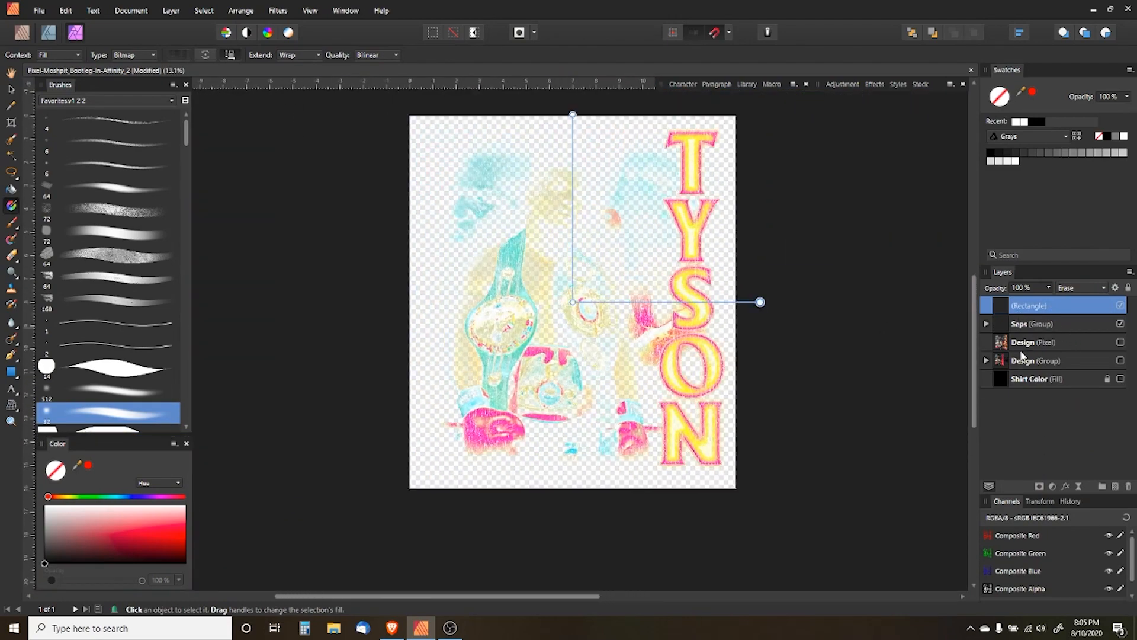
Group the crack rectangle with the Seps group and turn the Shirt Color fill back on
{"action": "left_click", "coordinate": [1054, 325], "text": "shift"}
{"action": "key", "text": "ctrl+g"}
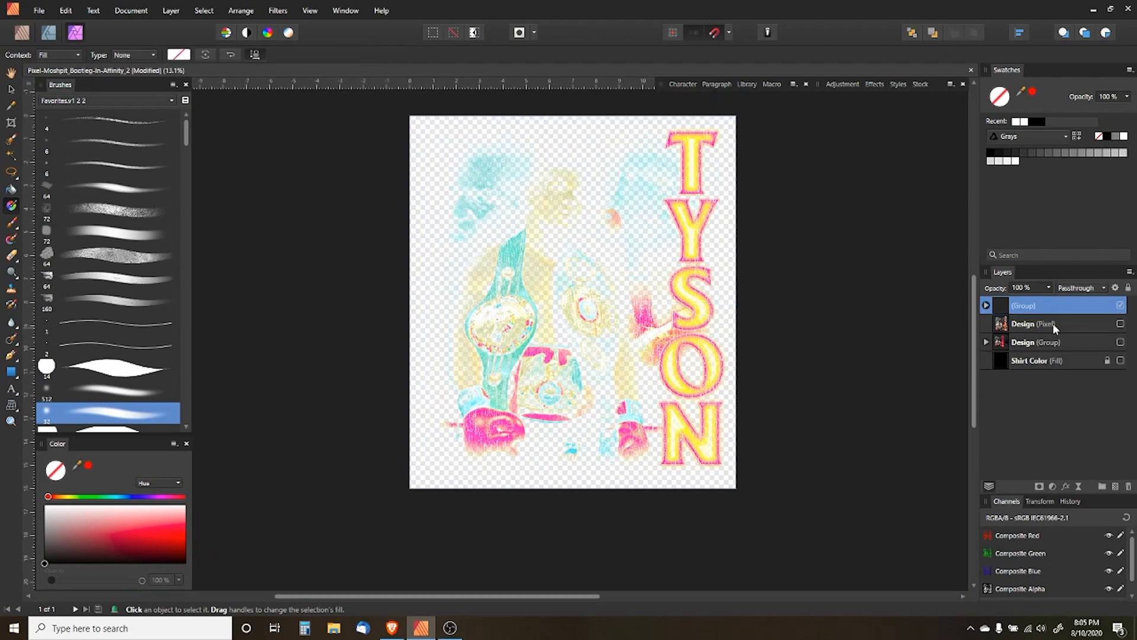
{"action": "left_click", "coordinate": [1120, 360]}
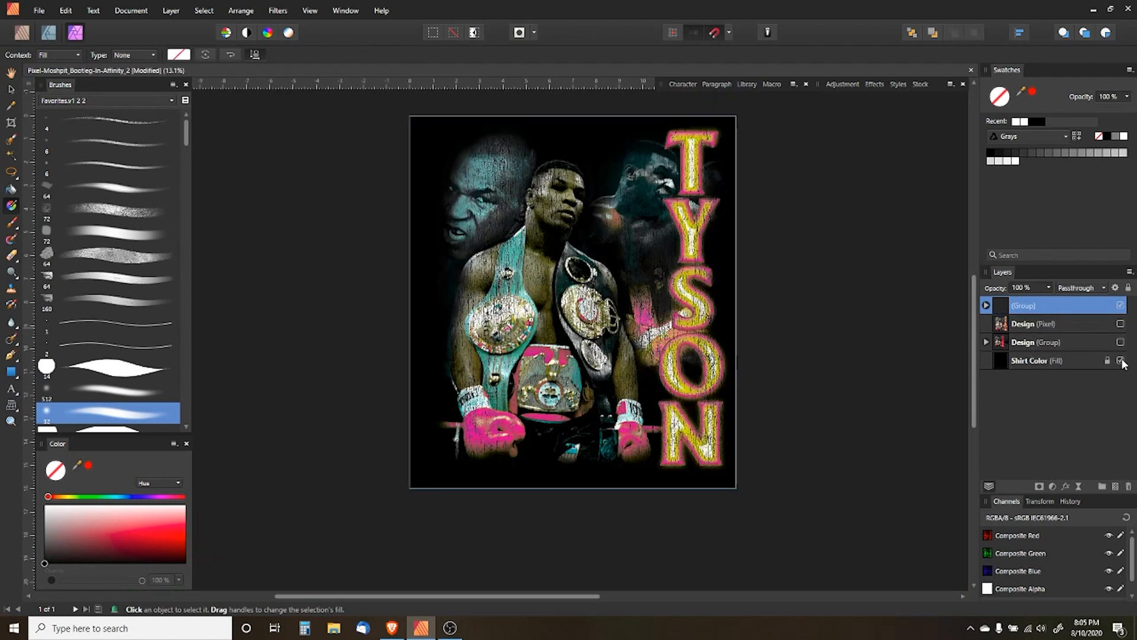
{"action": "left_click", "coordinate": [1120, 360]}
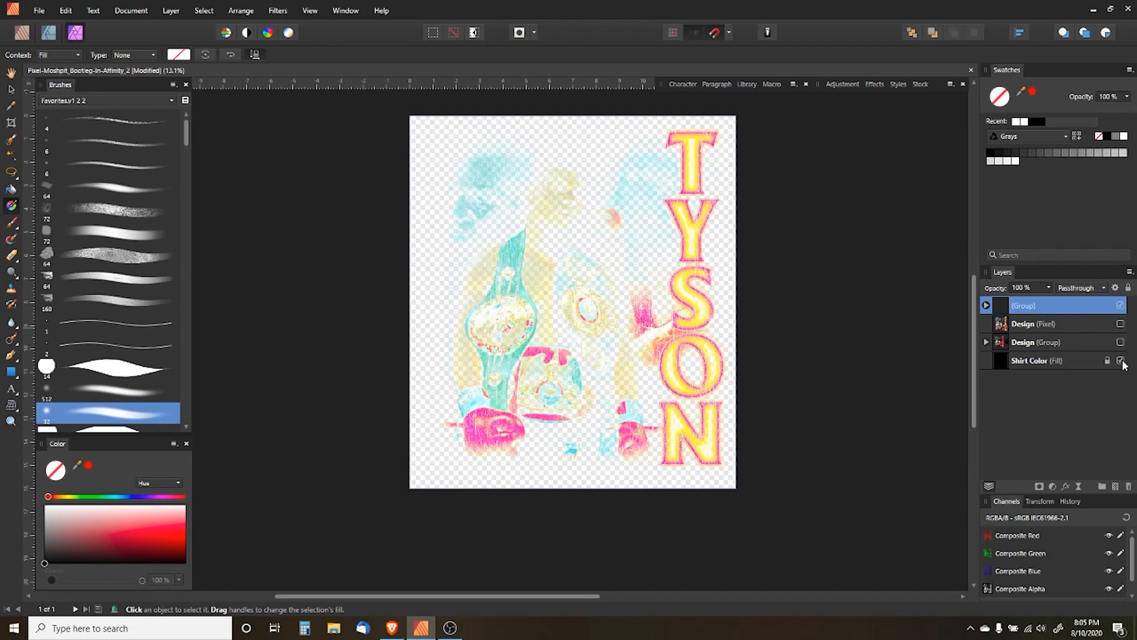
{"action": "left_click", "coordinate": [1120, 360]}
Expand the new group, select the crack rectangle inside it and examine the distressed artwork over the black shirt color
{"action": "left_click", "coordinate": [986, 306]}
{"action": "left_click", "coordinate": [1036, 324]}
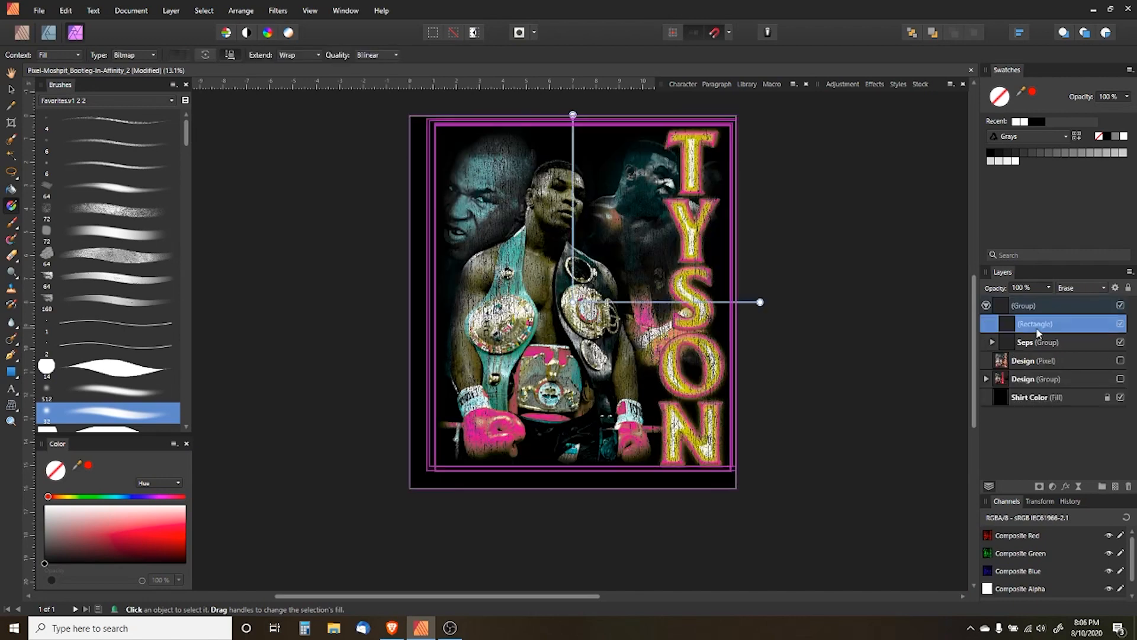
{"action": "scroll", "coordinate": [595, 289], "scroll_direction": "up", "scroll_amount": 2}
{"action": "scroll", "coordinate": [595, 289], "scroll_direction": "down", "scroll_amount": 1}
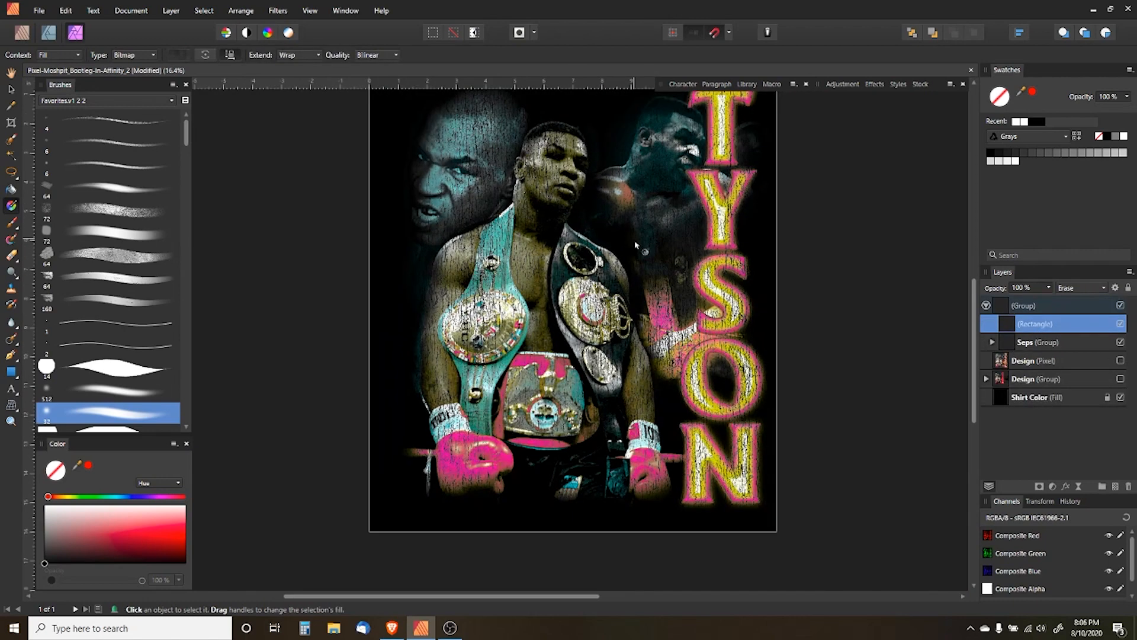
{"action": "left_click_drag", "start_coordinate": [596, 289], "coordinate": [594, 304]}
{"action": "left_click", "coordinate": [10, 89]}
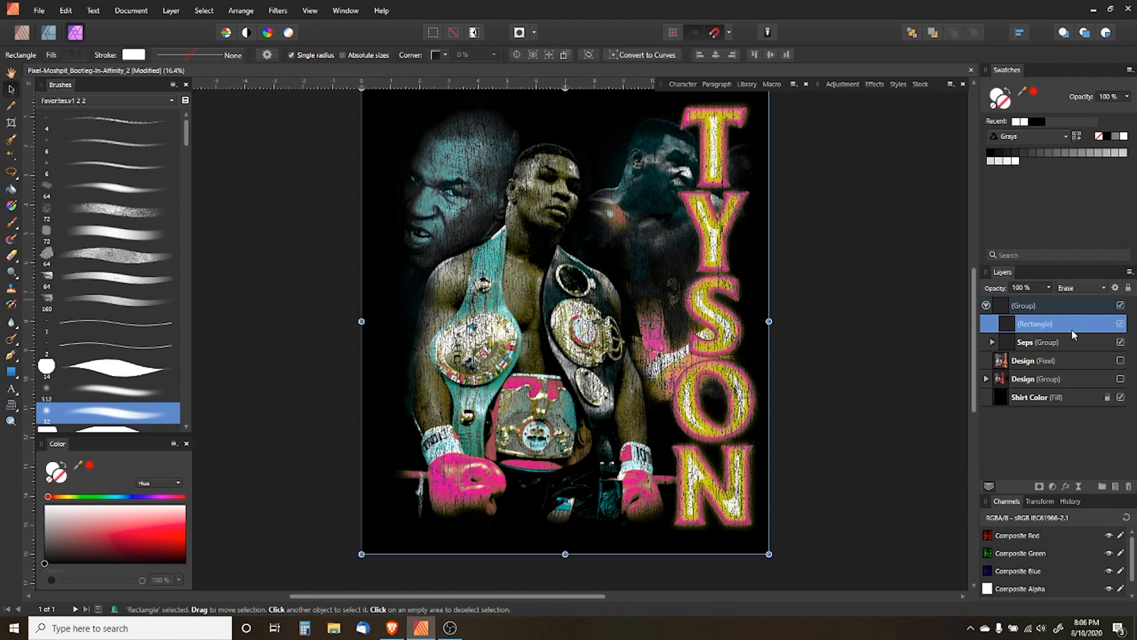
Load the Pixel Moshpit - Press Effects vol.1 brushes and add a mask to the Seps group
{"action": "left_click", "coordinate": [97, 100]}
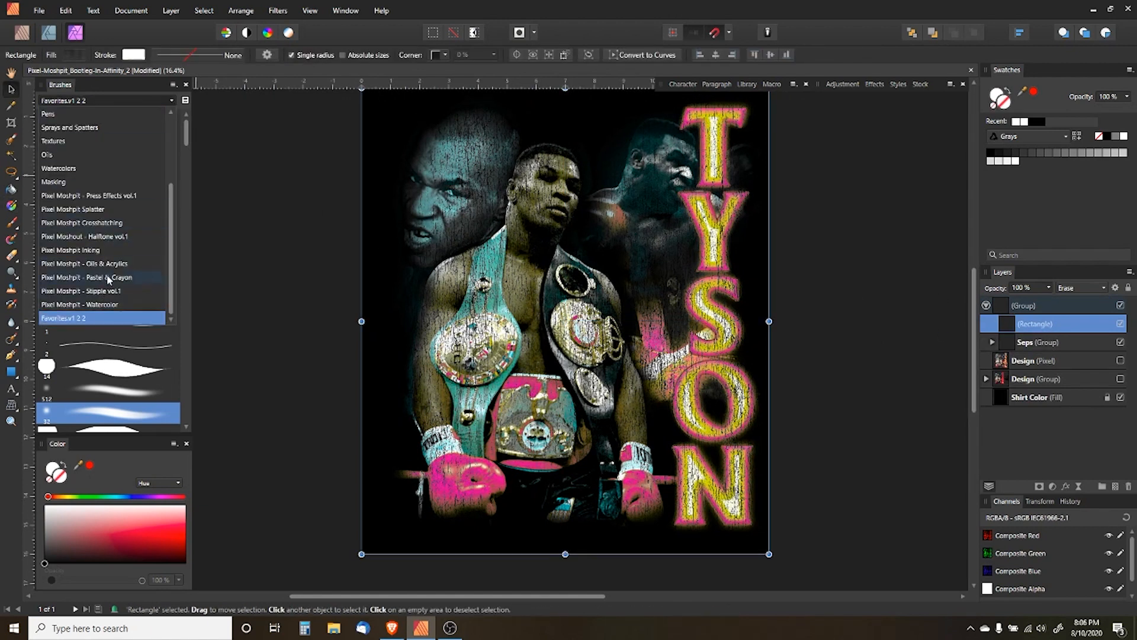
{"action": "left_click", "coordinate": [105, 197]}
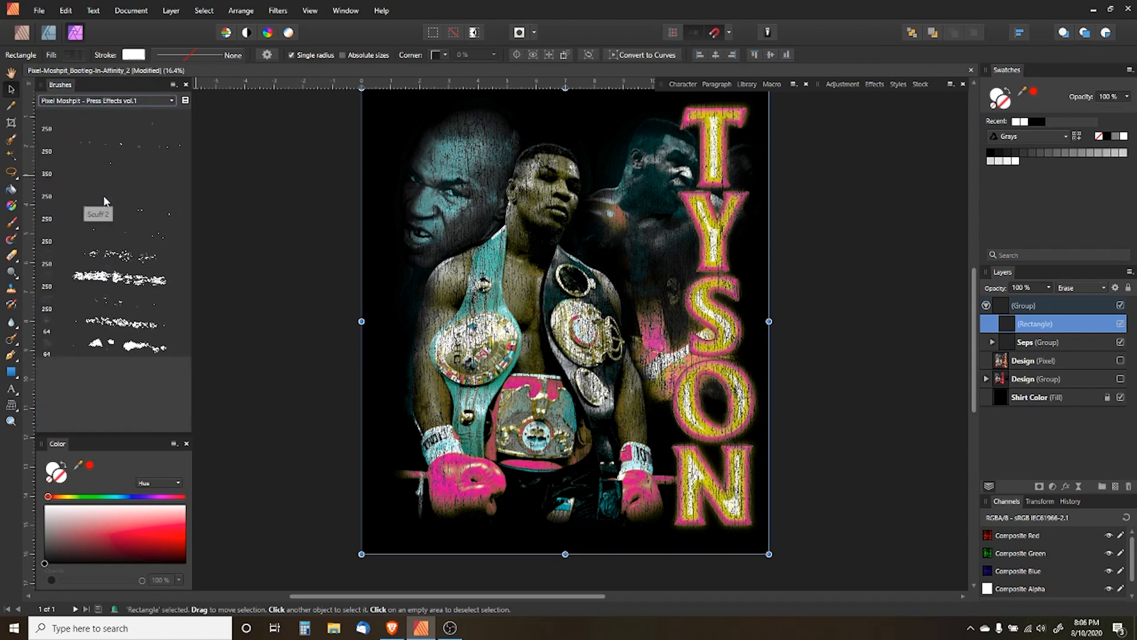
{"action": "left_click", "coordinate": [1028, 343]}
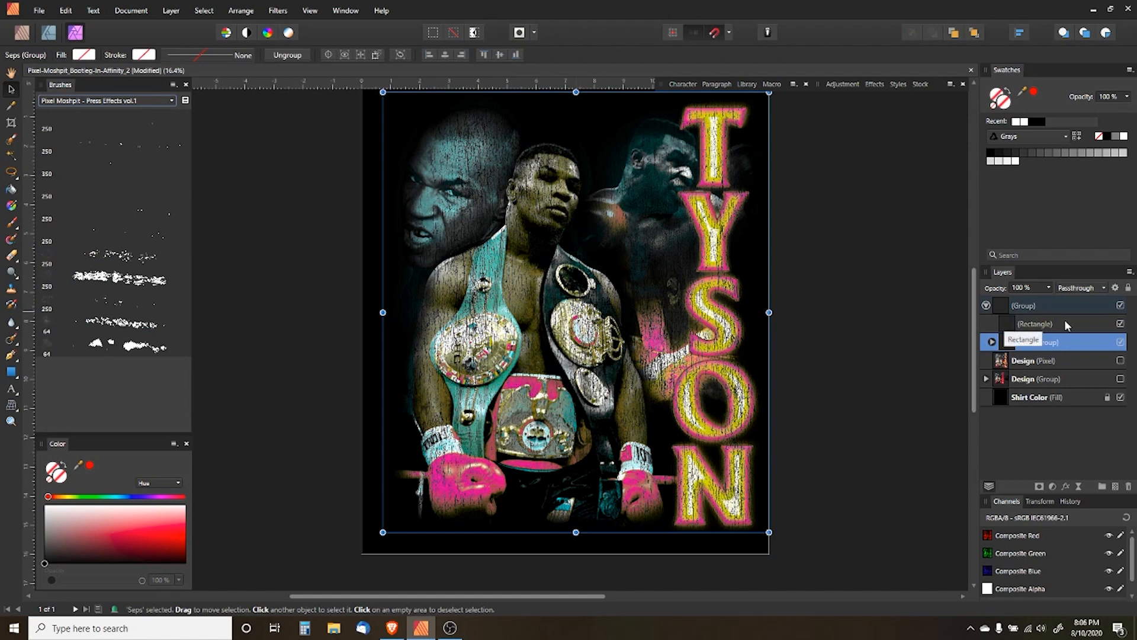
{"action": "left_click", "coordinate": [1041, 485]}
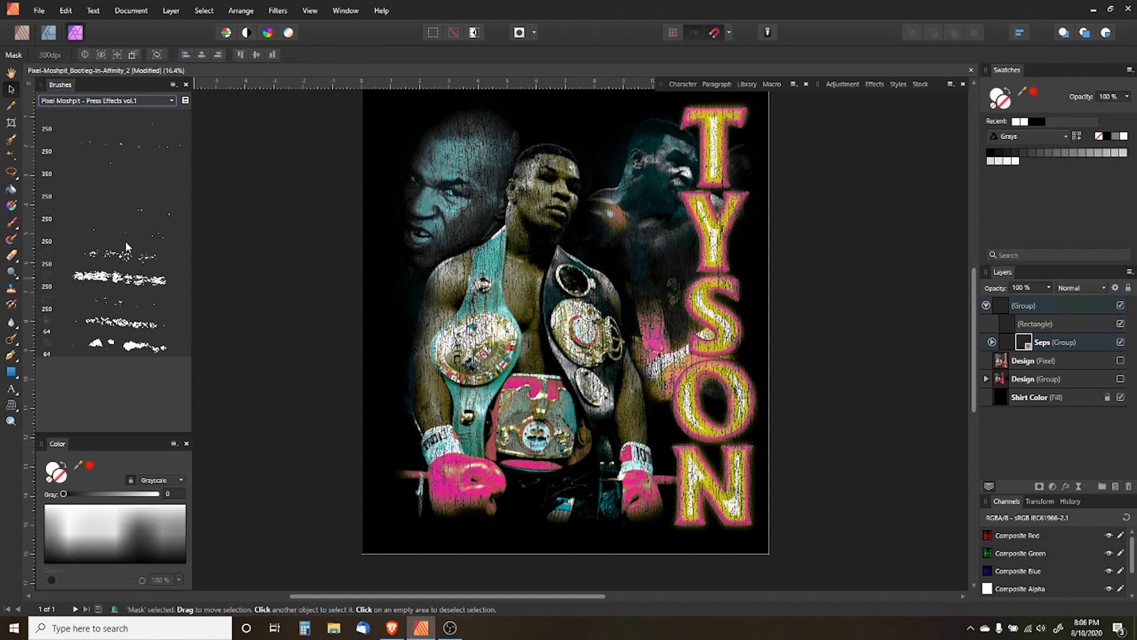
Paint black speckle distress on the Seps mask around the central figure's shoulder and arm with a 502.8 px Press Effects brush
{"action": "left_click", "coordinate": [131, 214]}
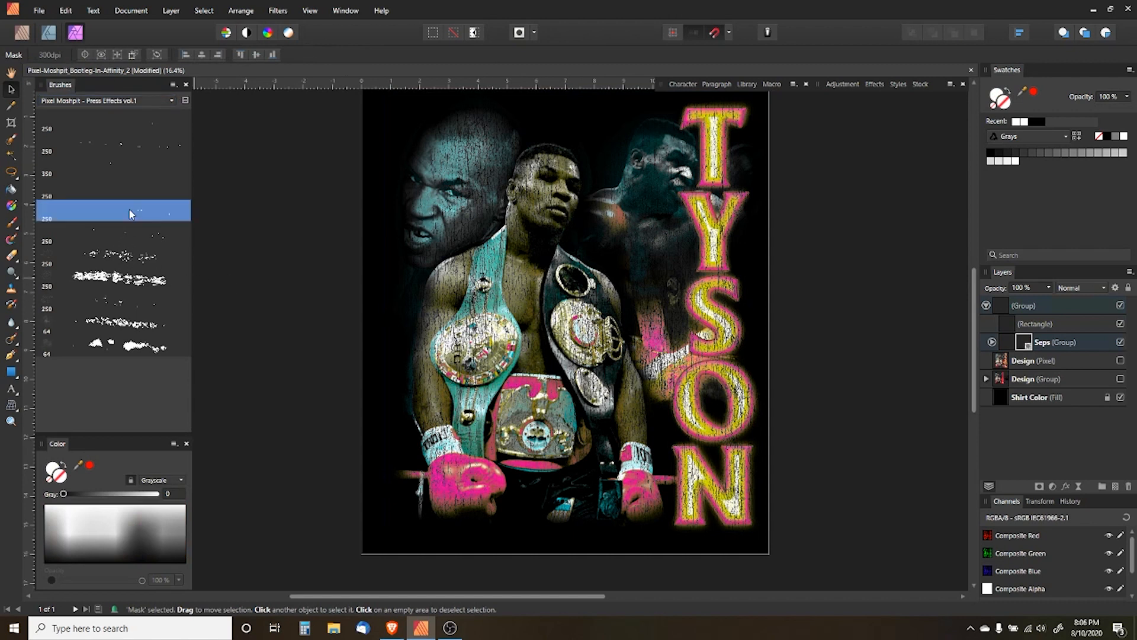
{"action": "left_click", "coordinate": [12, 222]}
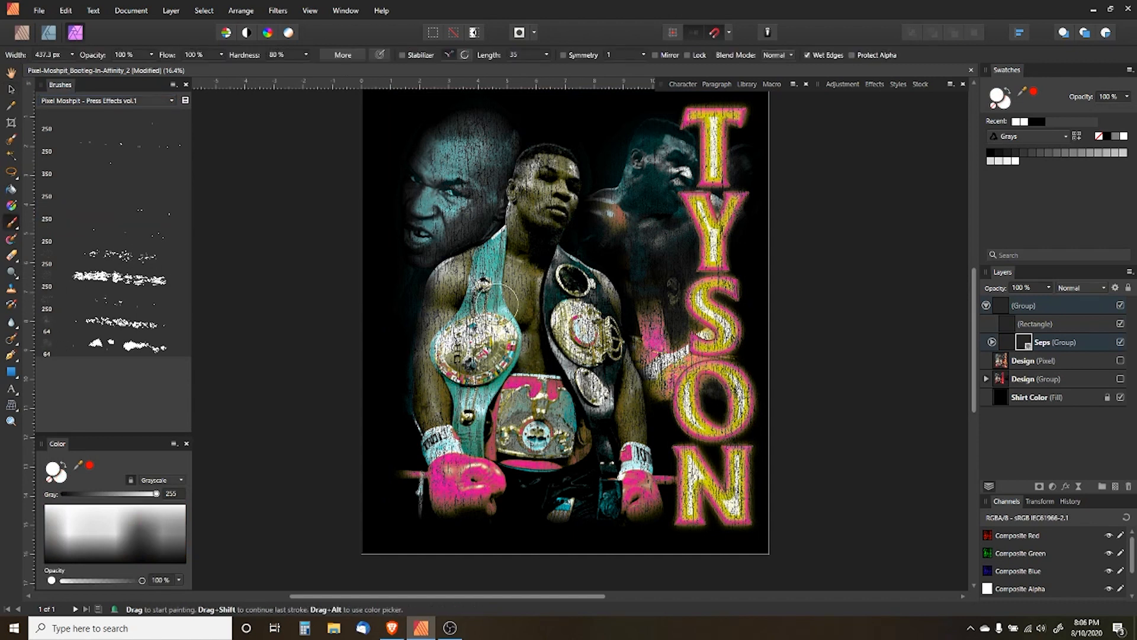
{"action": "key", "text": "bracketright"}
{"action": "scroll", "coordinate": [479, 202], "scroll_direction": "up", "scroll_amount": 1}
{"action": "left_click_drag", "start_coordinate": [484, 204], "coordinate": [450, 216]}
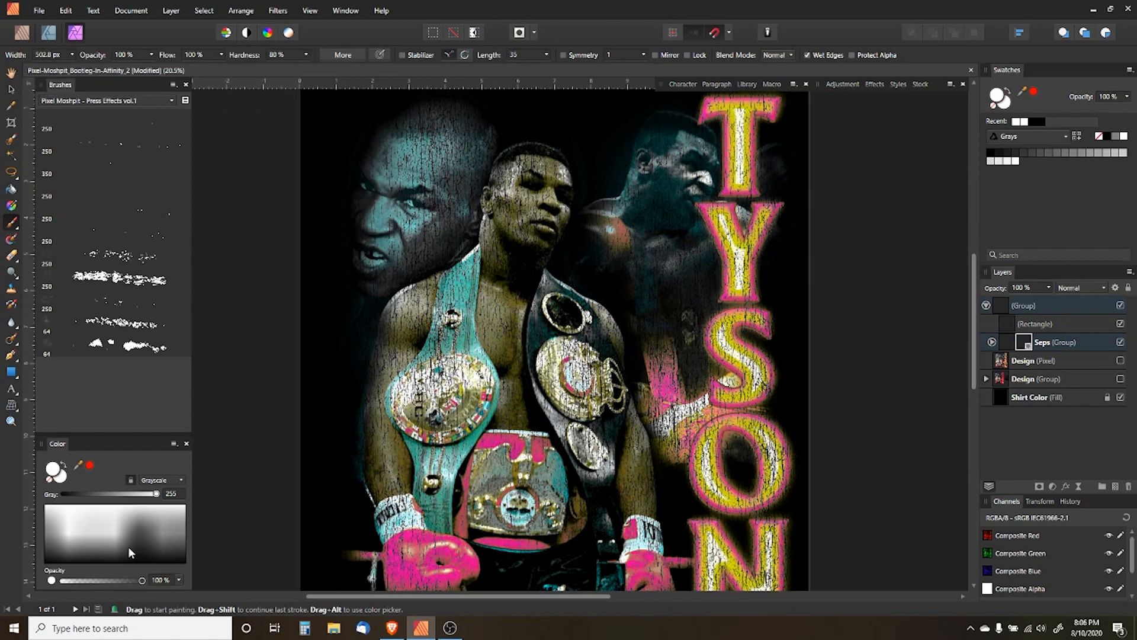
{"action": "left_click_drag", "start_coordinate": [128, 546], "coordinate": [12, 583]}
{"action": "left_click_drag", "start_coordinate": [394, 343], "coordinate": [375, 361]}
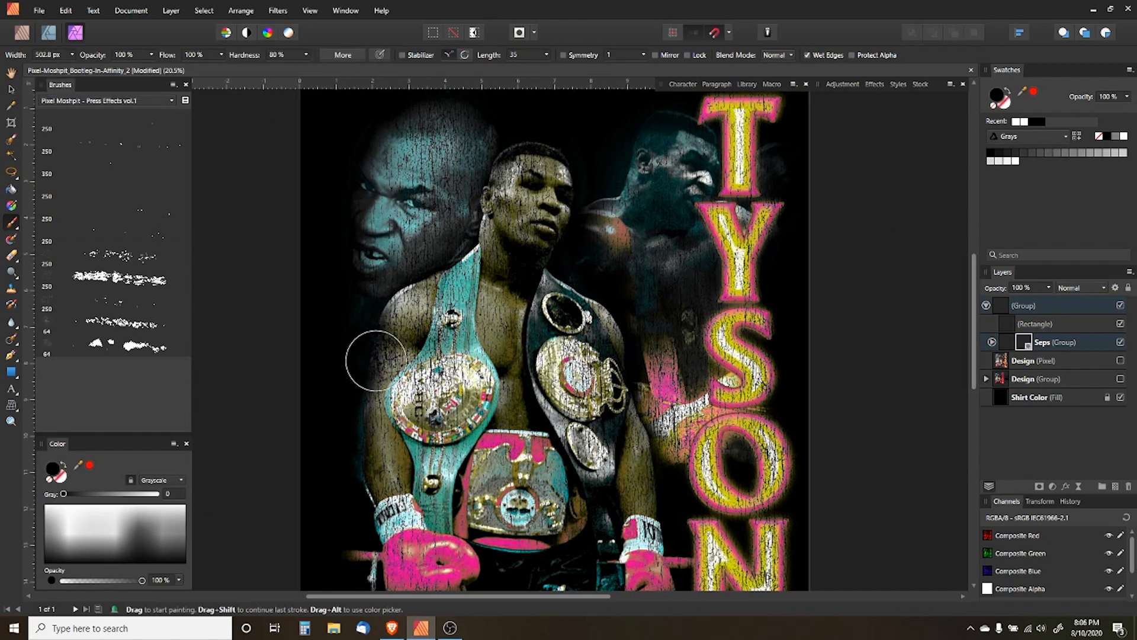
Continue the black speckle distress on the Seps mask over the TYSON lettering, including the N and the Y
{"action": "scroll", "coordinate": [355, 472], "scroll_direction": "down", "scroll_amount": 3}
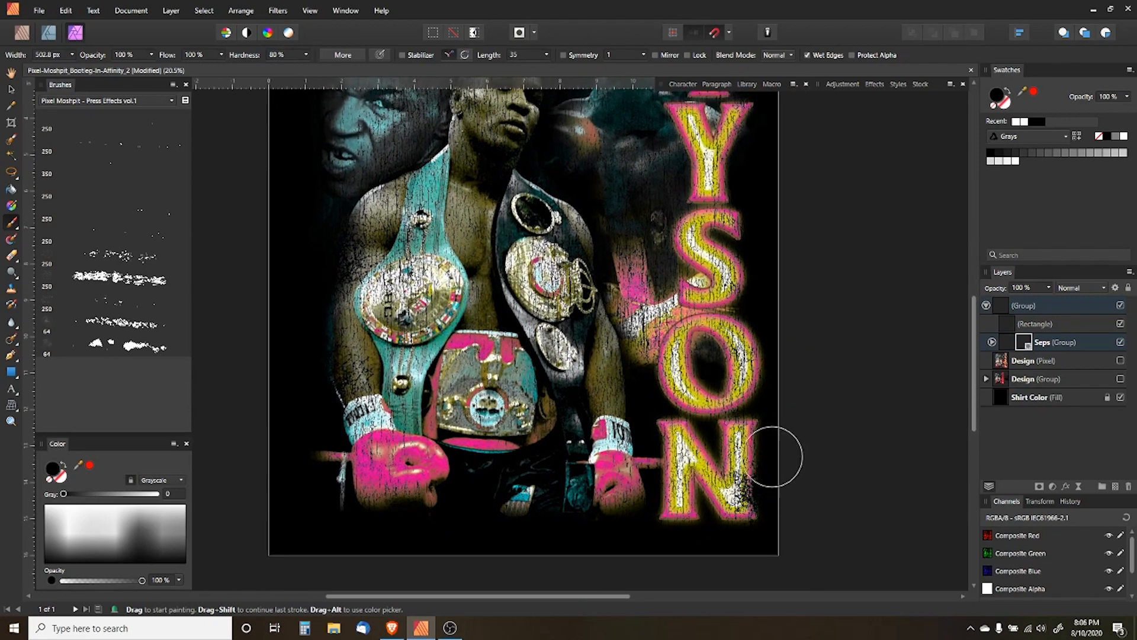
{"action": "scroll", "coordinate": [827, 338], "scroll_direction": "up", "scroll_amount": 3}
{"action": "mouse_move", "coordinate": [705, 308]}
{"action": "left_mouse_down"}
{"action": "mouse_move", "coordinate": [707, 321]}
{"action": "mouse_move", "coordinate": [724, 266]}
{"action": "left_mouse_up"}
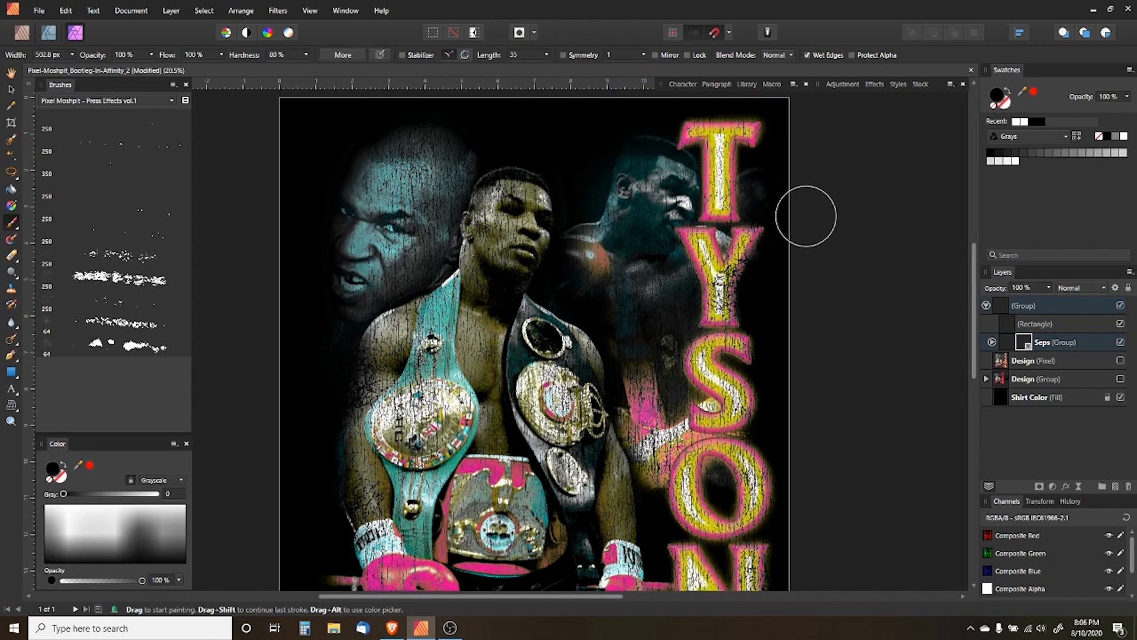
Add black speckle distress on the Seps mask near the background boxer beside the TYSON lettering
{"action": "left_click_drag", "start_coordinate": [616, 178], "coordinate": [591, 198]}
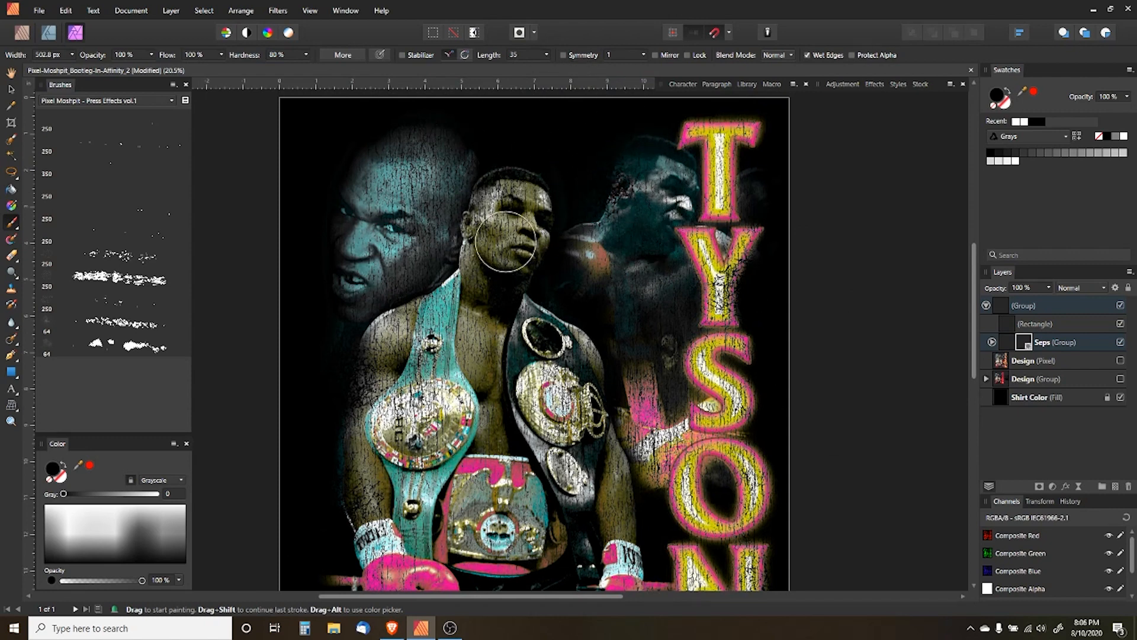
{"action": "left_click", "coordinate": [1027, 325]}
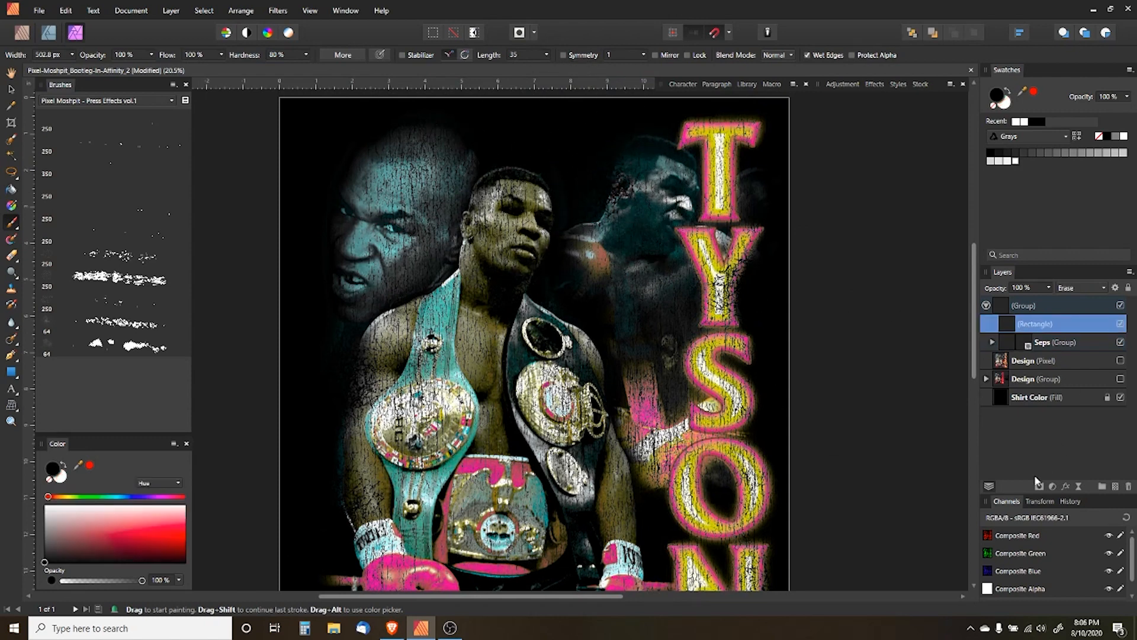
{"action": "left_click", "coordinate": [1039, 486]}
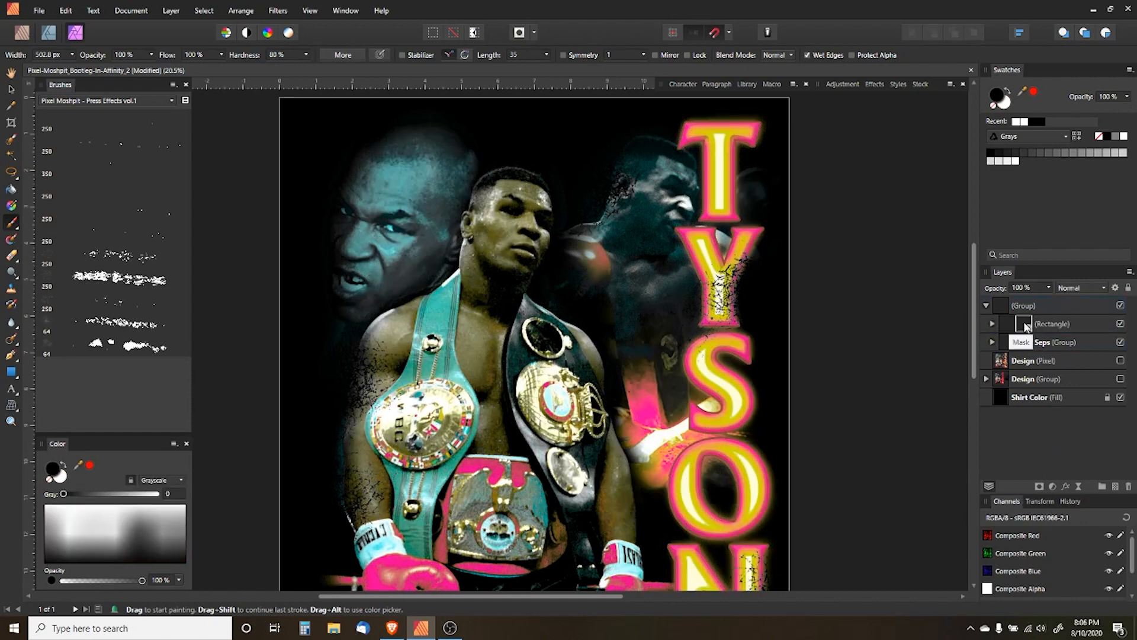
{"action": "key", "text": "ctrl+z"}
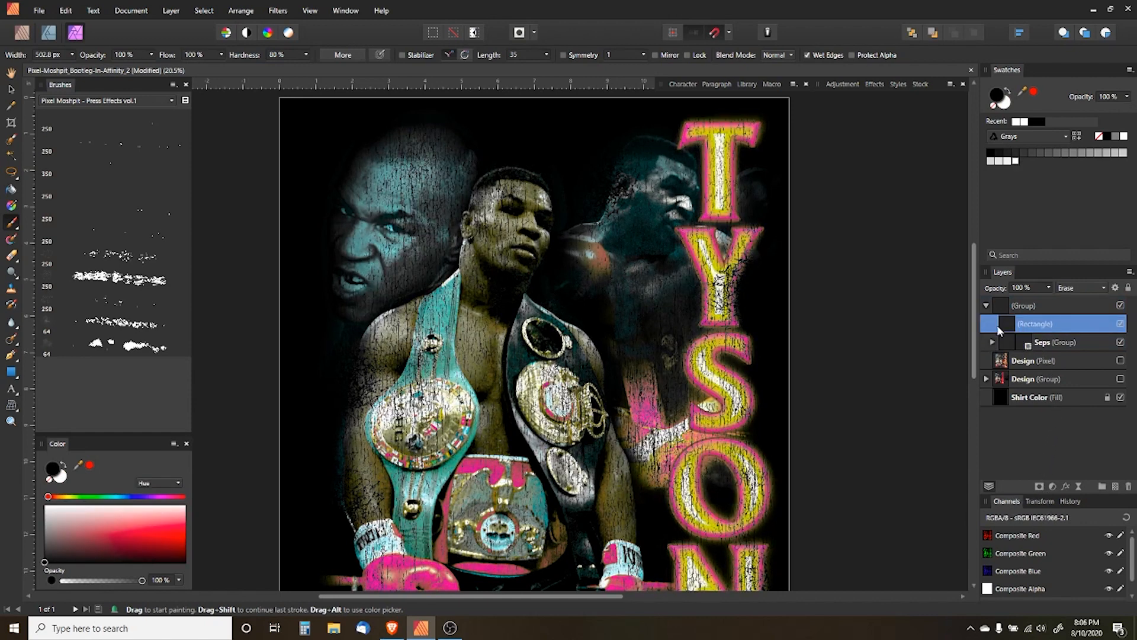
Rasterize and trim the crack rectangle, and add a mask to the rasterized crack layer
{"action": "left_click_drag", "start_coordinate": [840, 325], "coordinate": [818, 322]}
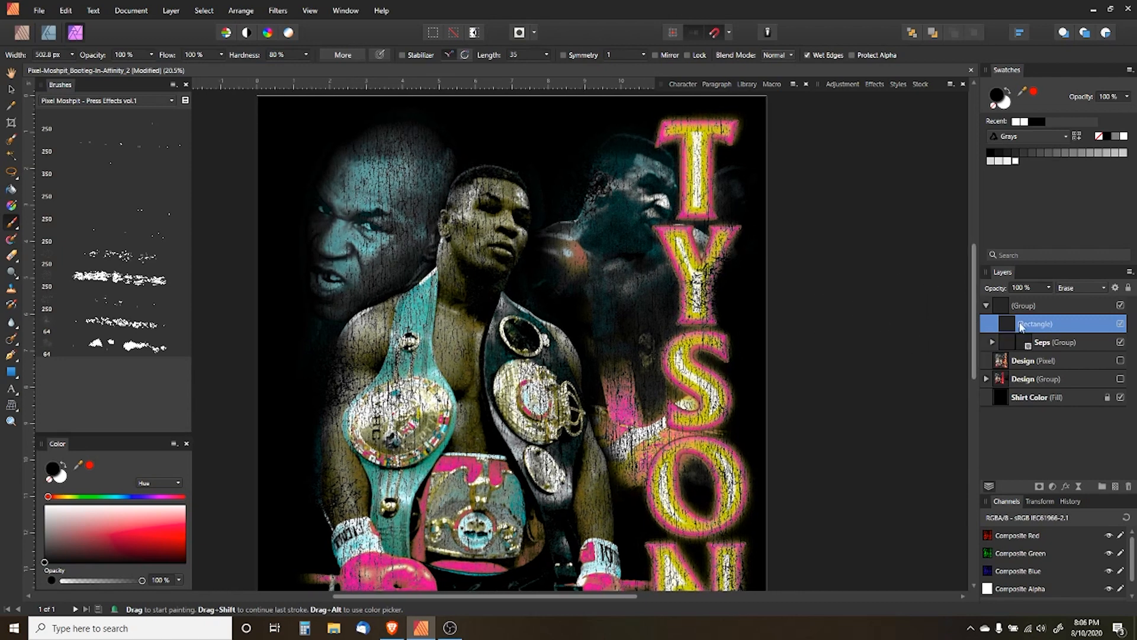
{"action": "left_click", "coordinate": [171, 11]}
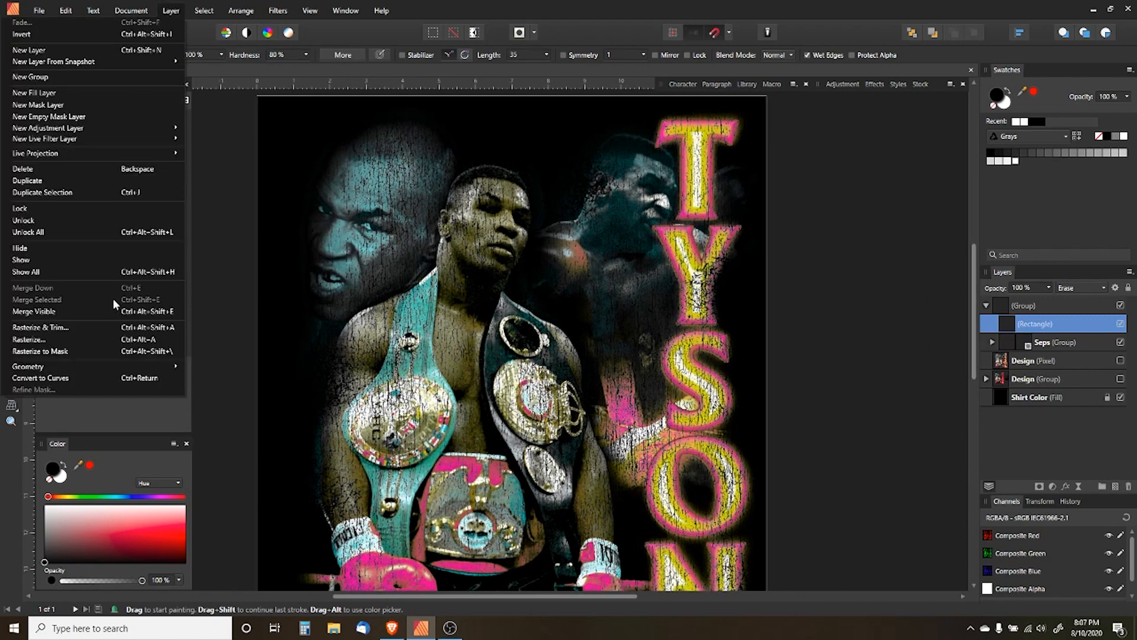
{"action": "left_click", "coordinate": [94, 328]}
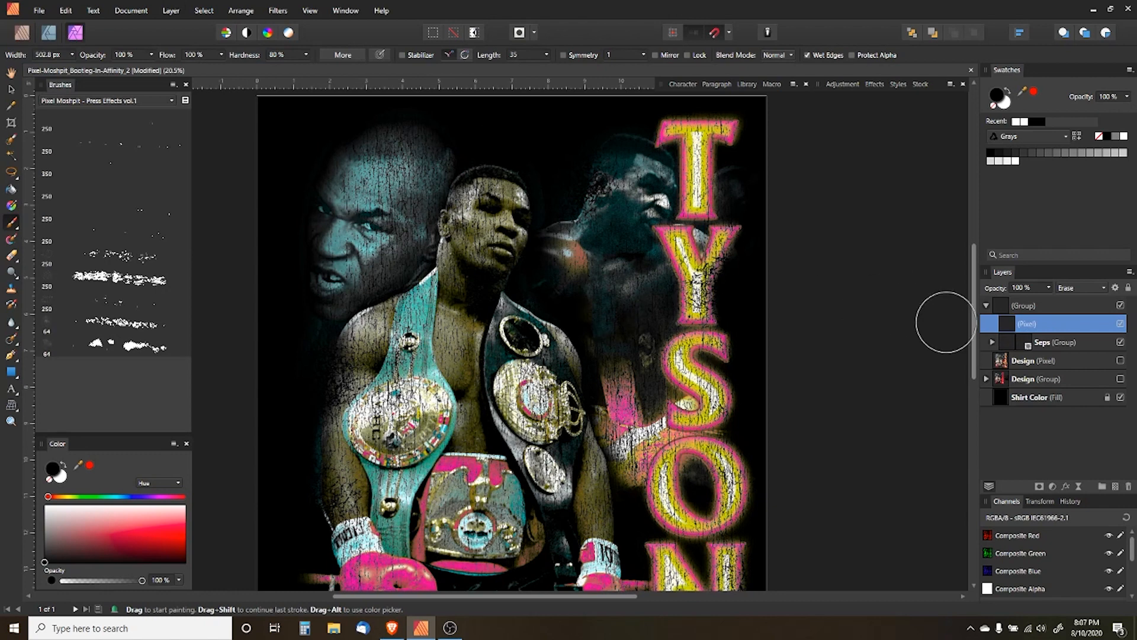
{"action": "left_click", "coordinate": [1039, 486]}
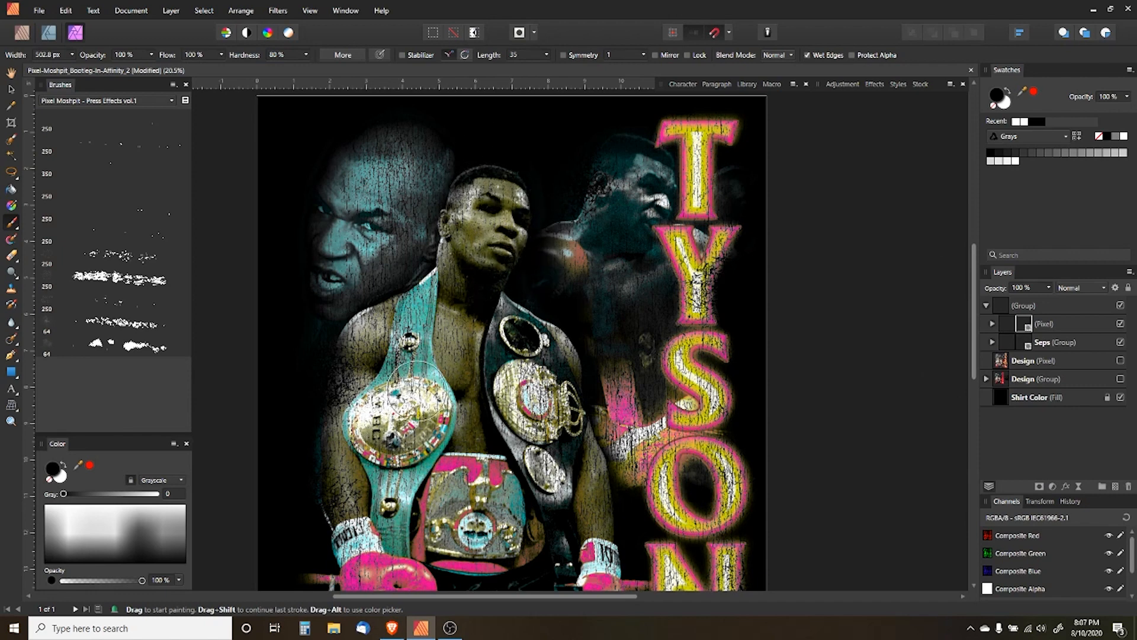
Paint black on the crack layer's mask to thin out the cracks over the central figure and his belts
{"action": "scroll", "coordinate": [462, 462], "scroll_direction": "down", "scroll_amount": 5}
{"action": "scroll", "coordinate": [538, 376], "scroll_direction": "up", "scroll_amount": 5}
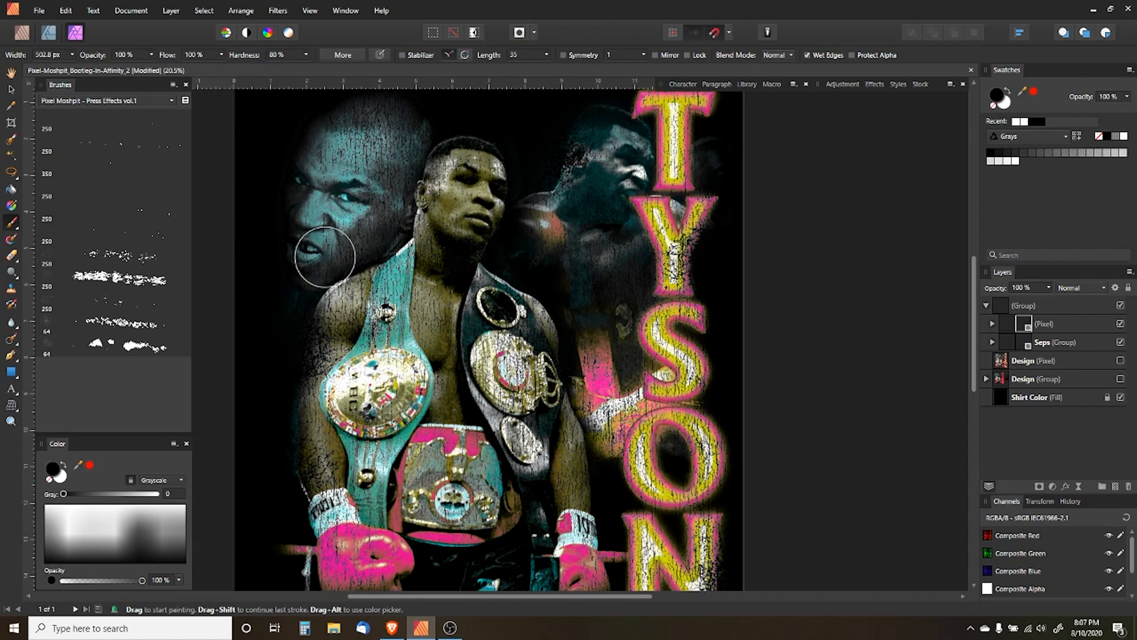
{"action": "scroll", "coordinate": [546, 178], "scroll_direction": "down", "scroll_amount": 2}
{"action": "mouse_move", "coordinate": [525, 301]}
{"action": "left_mouse_down"}
{"action": "mouse_move", "coordinate": [544, 314]}
{"action": "mouse_move", "coordinate": [543, 304]}
{"action": "left_mouse_up"}
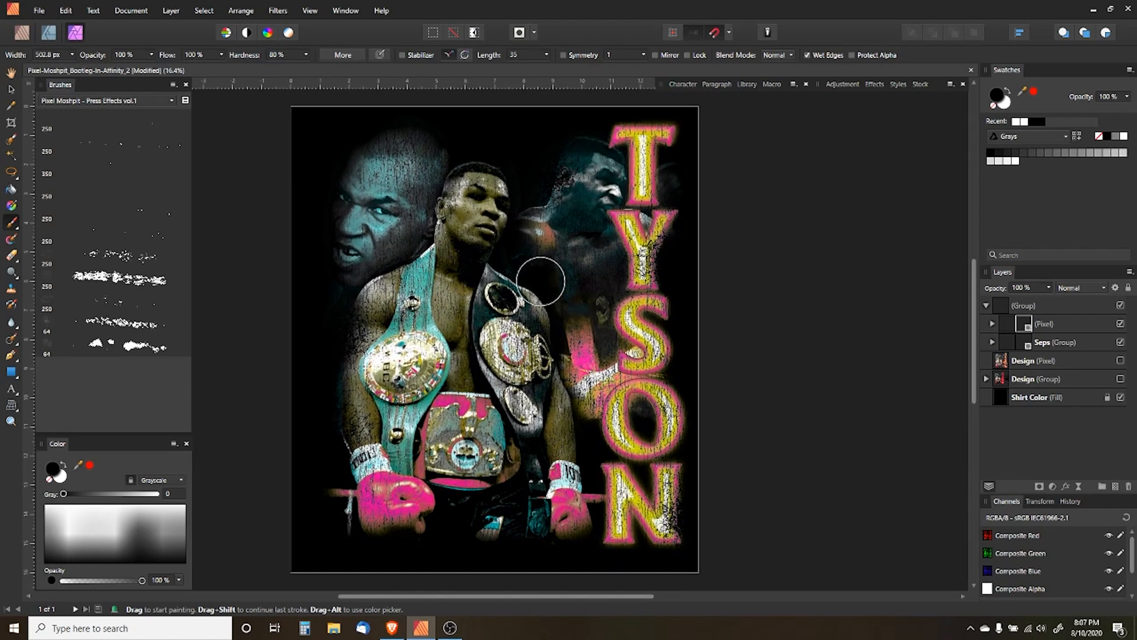
Pick a denser Press Effects brush at 380.2 px and paint black distress on the Seps mask over the central figure's shoulder
{"action": "scroll", "coordinate": [409, 379], "scroll_direction": "up", "scroll_amount": 2}
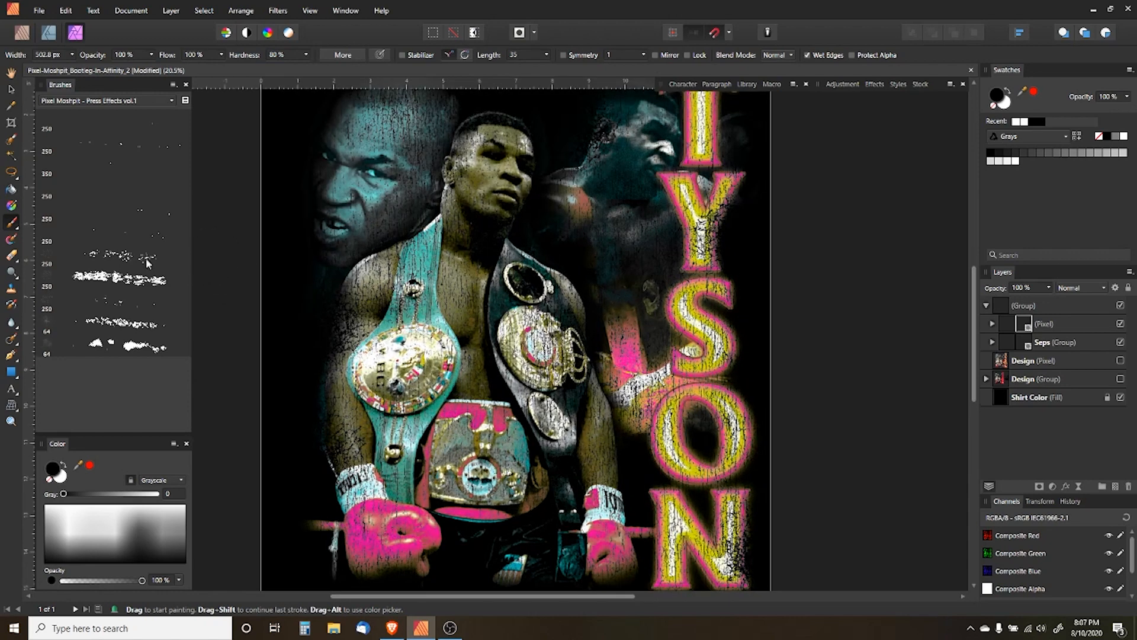
{"action": "left_click", "coordinate": [147, 284]}
{"action": "key", "text": "bracketright"}
{"action": "key", "text": "bracketright"}
{"action": "key", "text": "bracketright"}
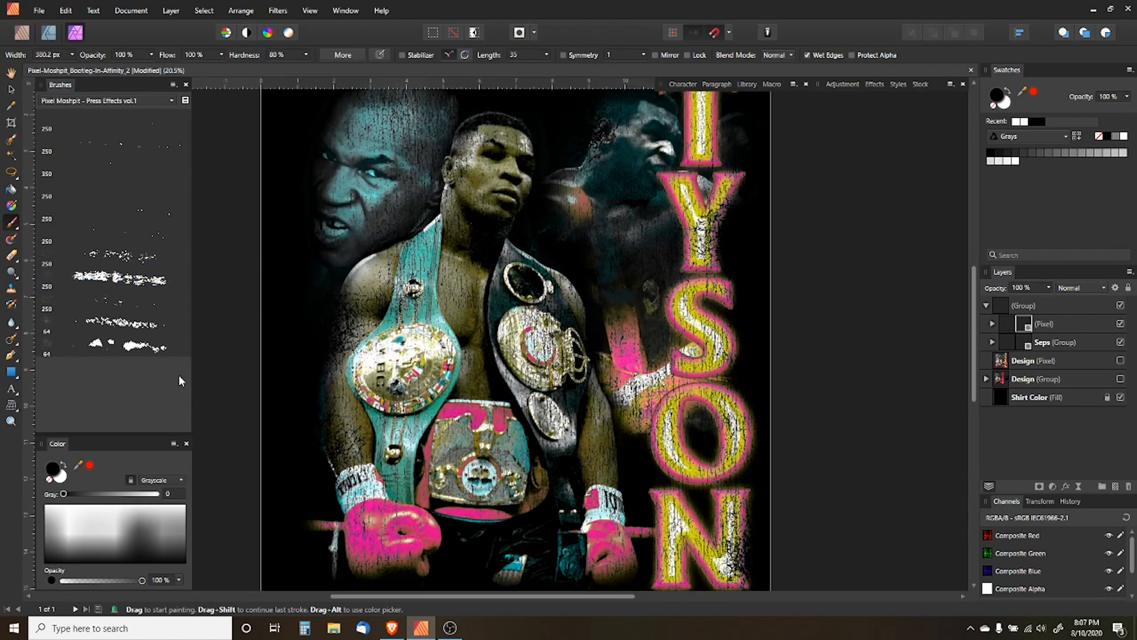
{"action": "key", "text": "x"}
{"action": "key", "text": "x"}
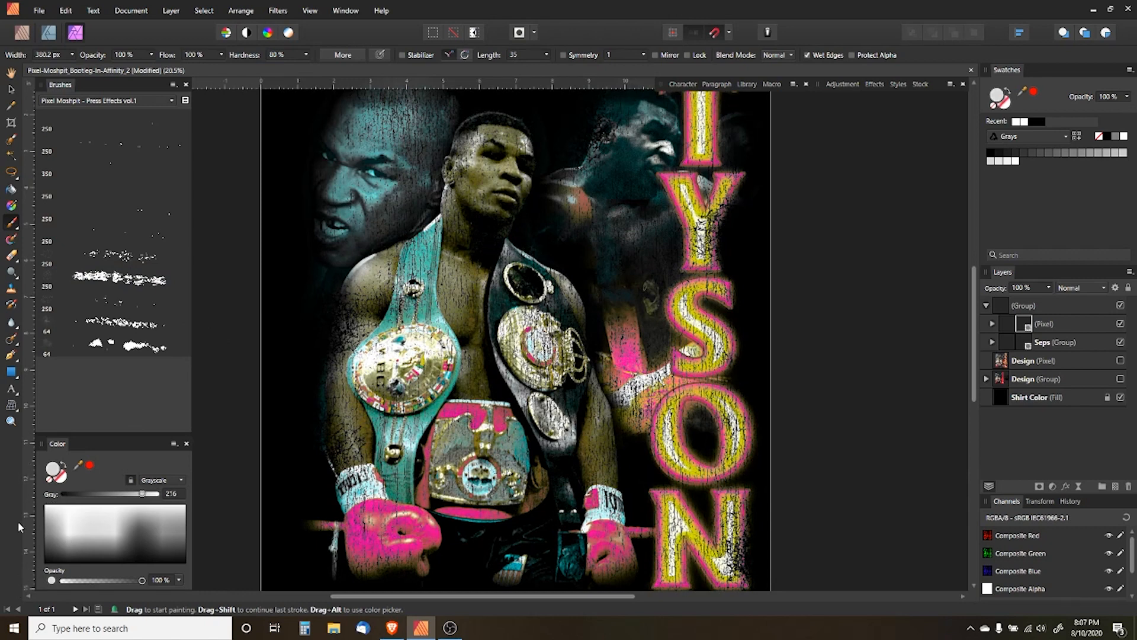
{"action": "left_click", "coordinate": [1027, 346]}
{"action": "left_click_drag", "start_coordinate": [368, 285], "coordinate": [340, 264]}
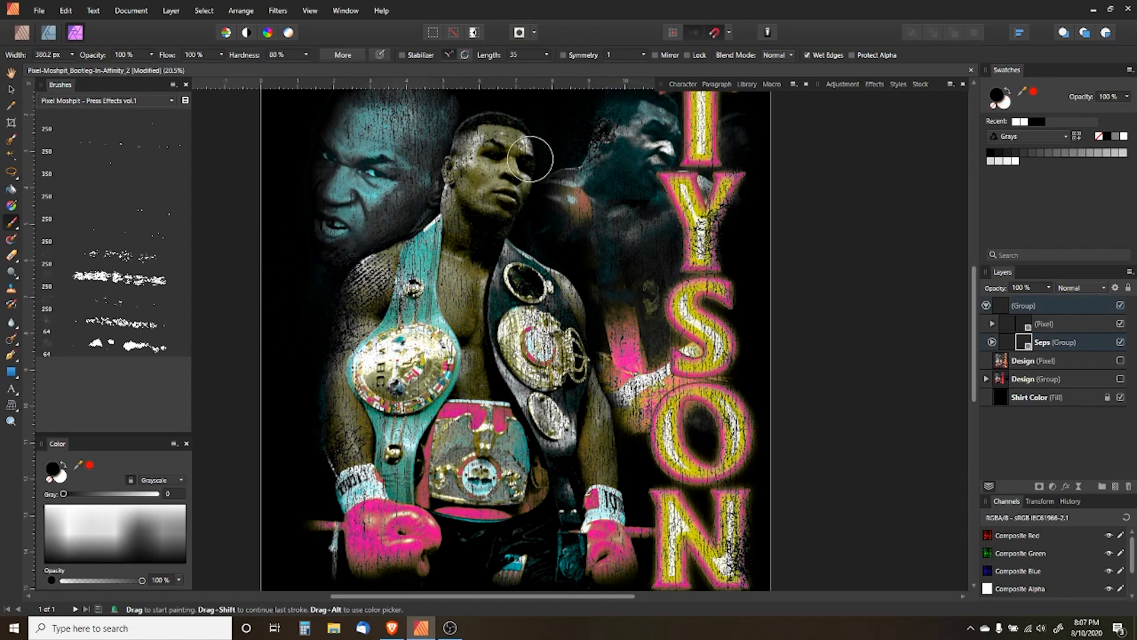
Extend the black distress on the Seps mask over the background boxer, the gloves, the TYSON lettering edges and the large head
{"action": "left_click_drag", "start_coordinate": [640, 184], "coordinate": [631, 259]}
{"action": "mouse_move", "coordinate": [581, 223]}
{"action": "left_mouse_down"}
{"action": "mouse_move", "coordinate": [604, 370]}
{"action": "mouse_move", "coordinate": [586, 474]}
{"action": "mouse_move", "coordinate": [517, 530]}
{"action": "mouse_move", "coordinate": [560, 499]}
{"action": "mouse_move", "coordinate": [519, 543]}
{"action": "left_mouse_up"}
{"action": "scroll", "coordinate": [610, 385], "scroll_direction": "down", "scroll_amount": 3}
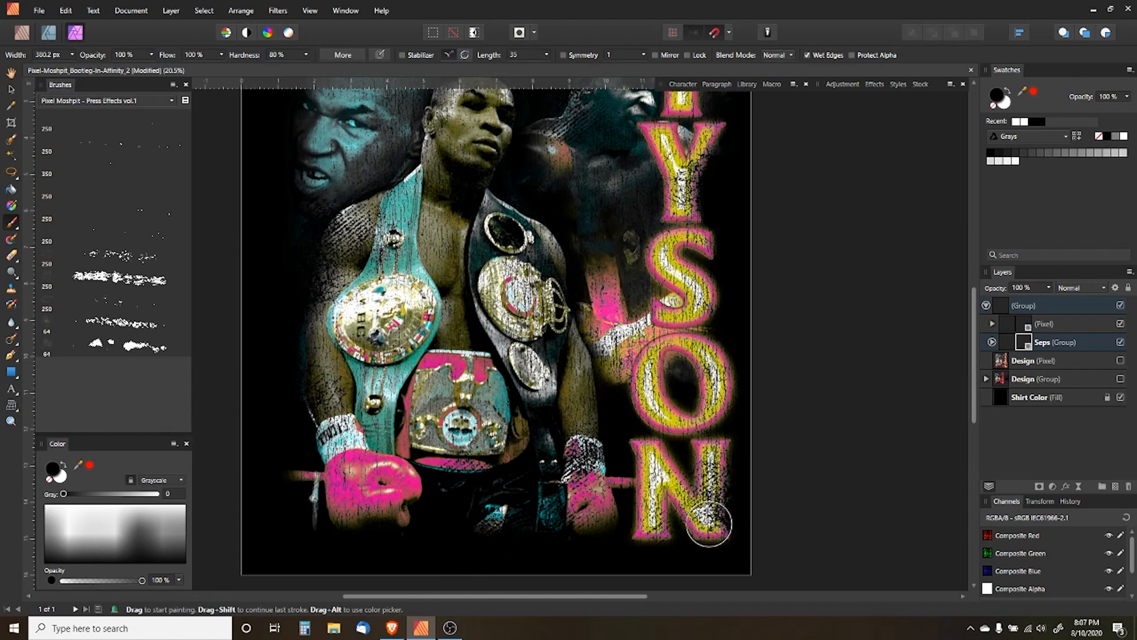
{"action": "left_click_drag", "start_coordinate": [809, 423], "coordinate": [825, 501]}
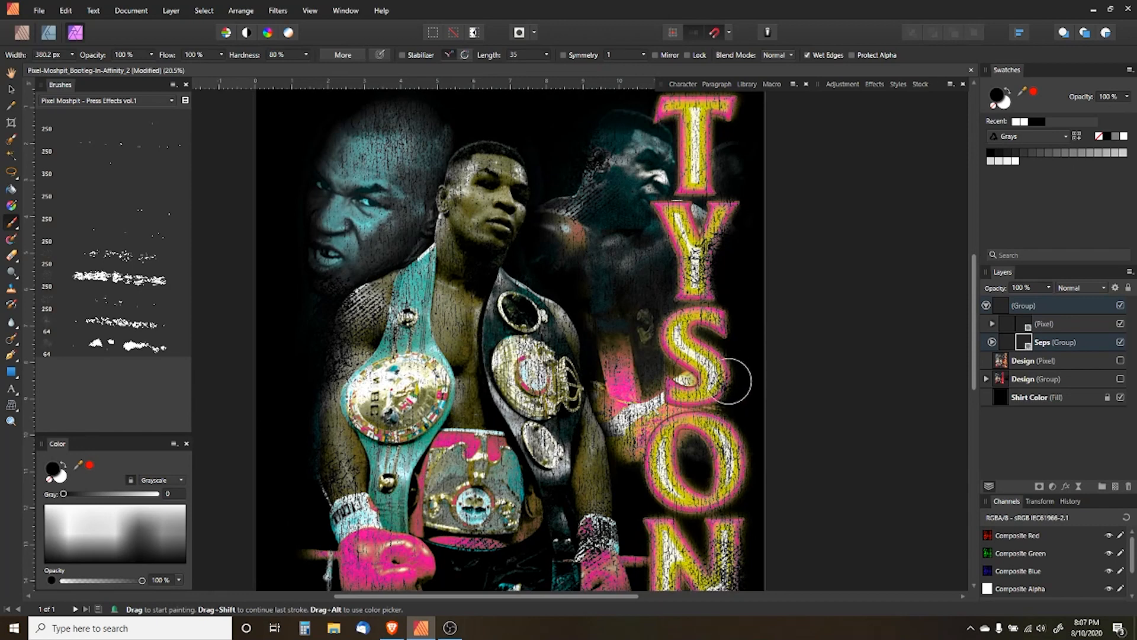
{"action": "left_click_drag", "start_coordinate": [767, 310], "coordinate": [786, 394]}
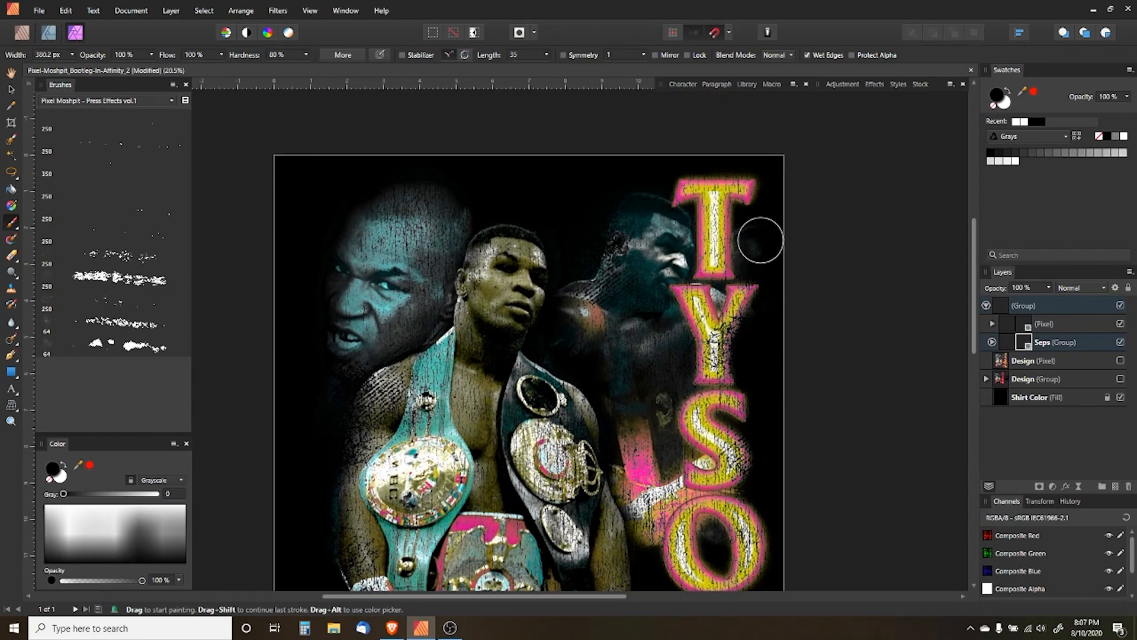
{"action": "mouse_move", "coordinate": [446, 230]}
{"action": "left_mouse_down"}
{"action": "mouse_move", "coordinate": [423, 188]}
{"action": "mouse_move", "coordinate": [459, 185]}
{"action": "left_mouse_up"}
{"action": "scroll", "coordinate": [423, 188], "scroll_direction": "down", "scroll_amount": 1}
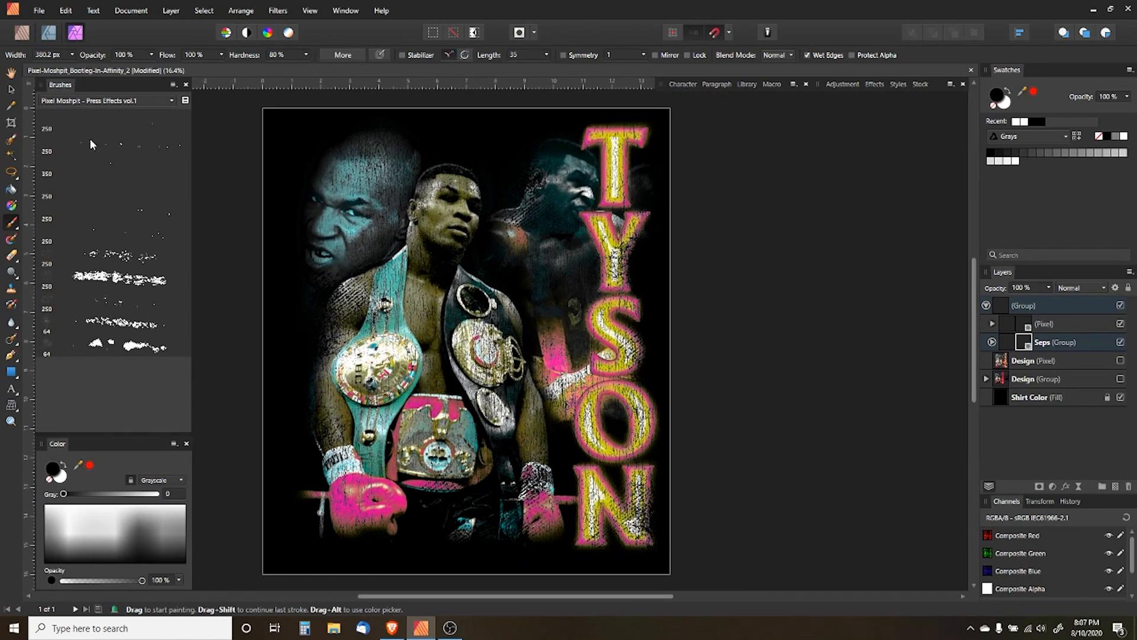
Collapse and select the distressed group, and add an HSL adjustment to it
{"action": "left_click", "coordinate": [11, 89]}
{"action": "left_click", "coordinate": [986, 306]}
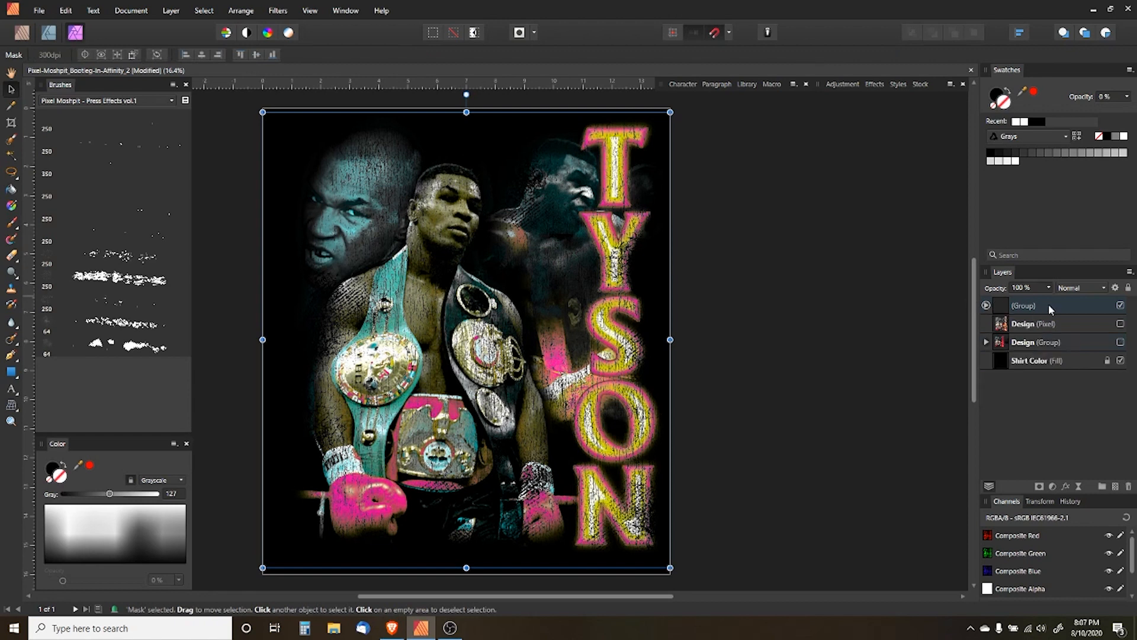
{"action": "left_click", "coordinate": [1049, 306]}
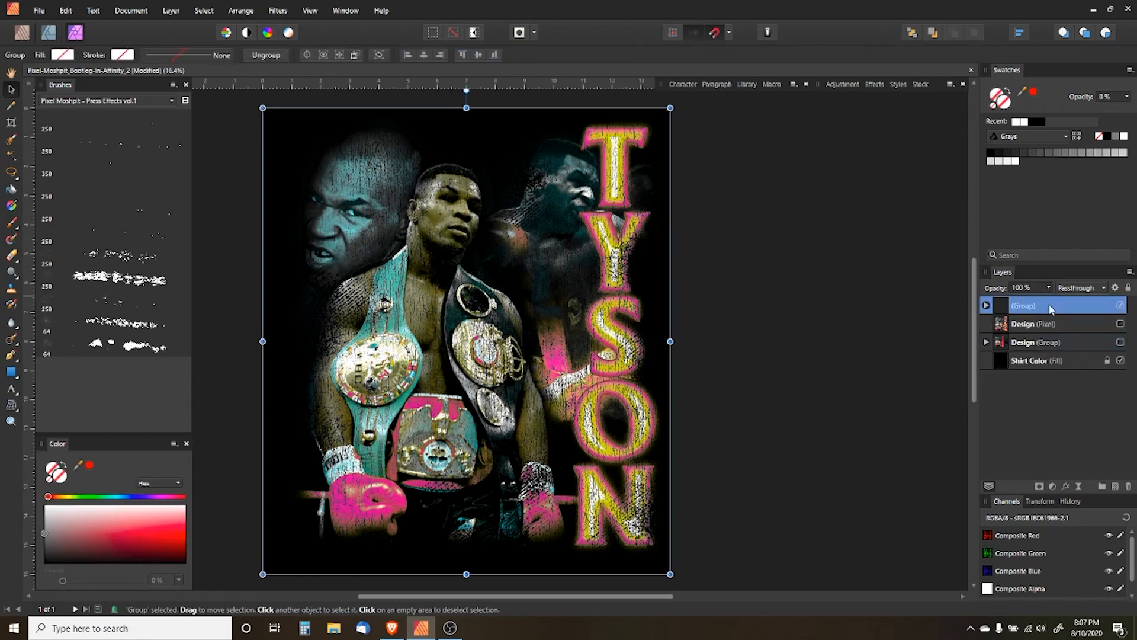
{"action": "left_click", "coordinate": [986, 305]}
{"action": "left_click", "coordinate": [986, 305]}
{"action": "left_click_drag", "start_coordinate": [768, 275], "coordinate": [805, 280]}
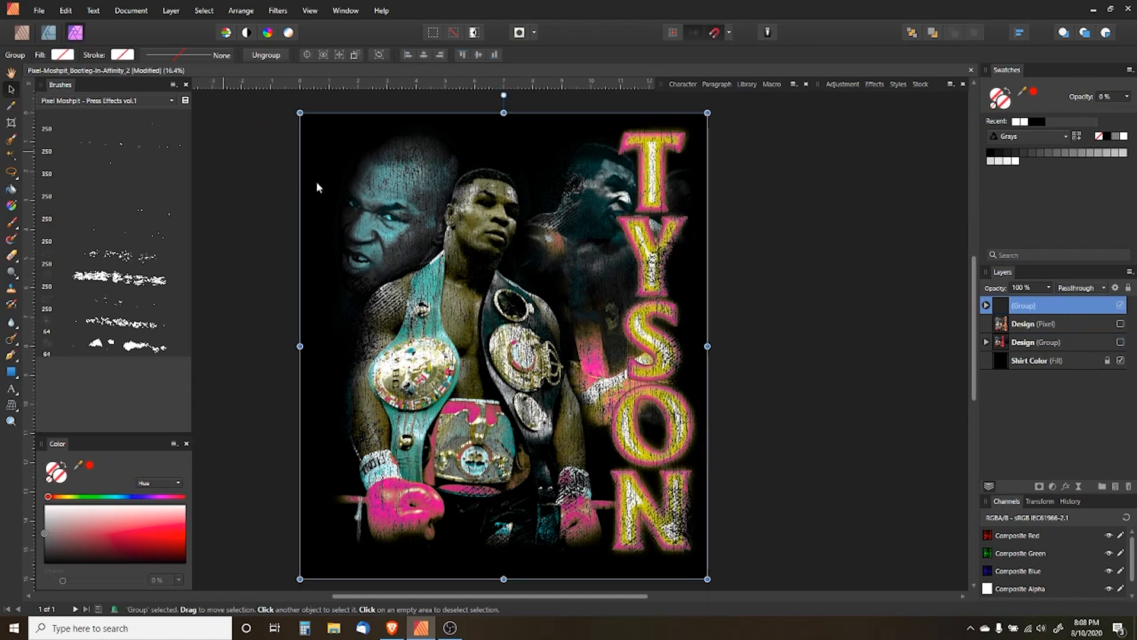
{"action": "left_click", "coordinate": [1053, 486]}
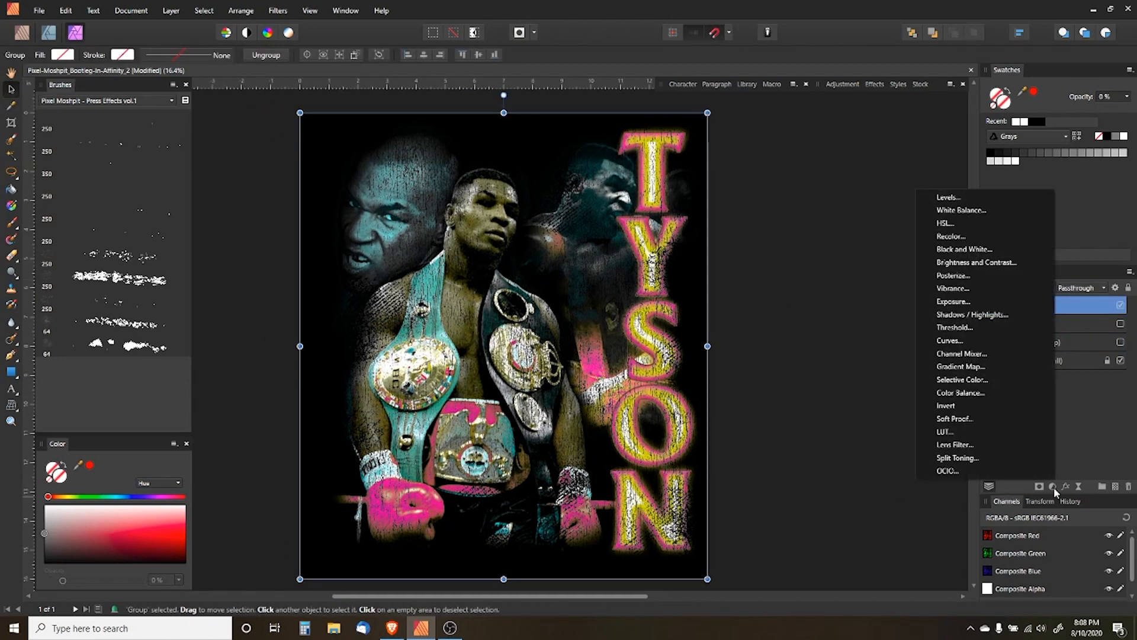
{"action": "left_click", "coordinate": [974, 222]}
{"action": "left_click_drag", "start_coordinate": [796, 177], "coordinate": [863, 237]}
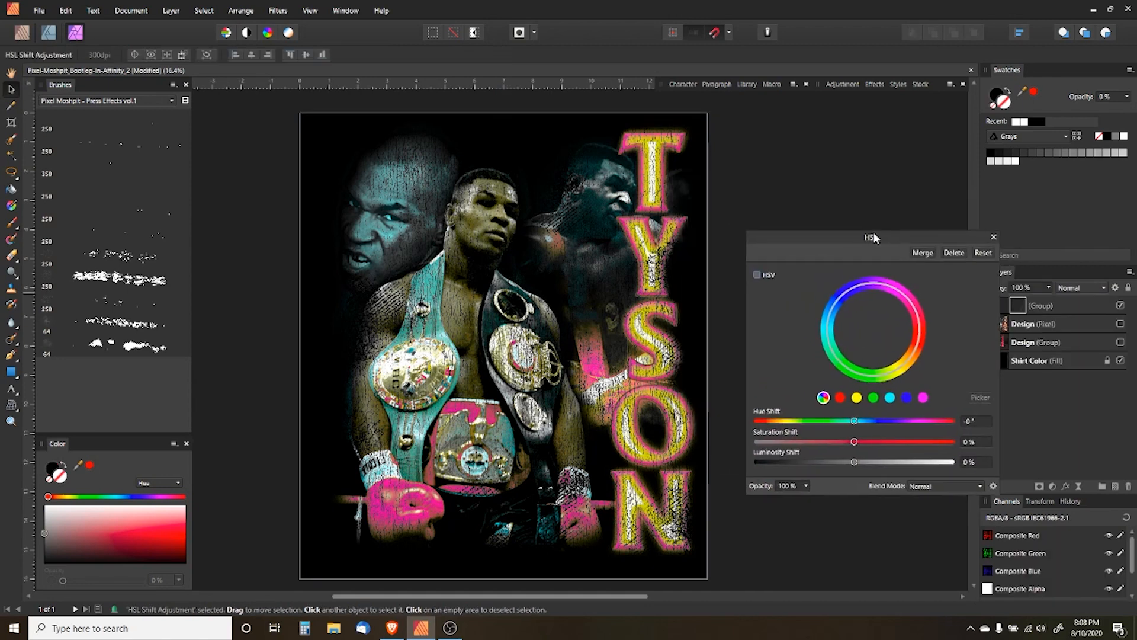
Shift the yellow range's hue to 13.7° and saturation to 35%, and raise the cyan range's saturation to 100%
{"action": "left_click", "coordinate": [847, 398]}
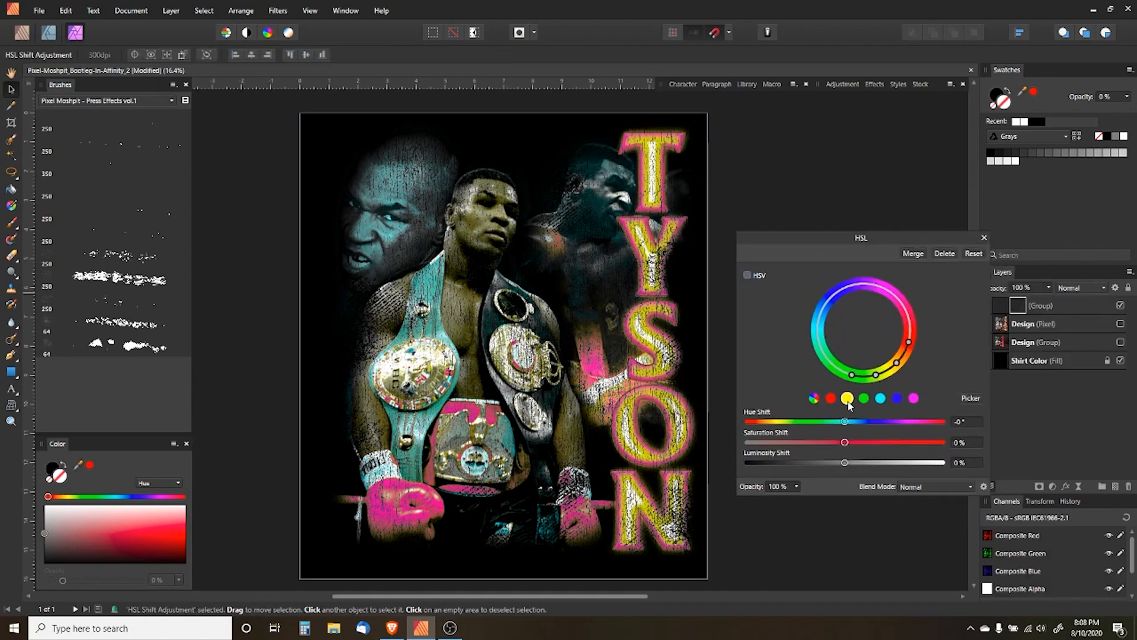
{"action": "mouse_move", "coordinate": [845, 442]}
{"action": "left_mouse_down"}
{"action": "mouse_move", "coordinate": [880, 442]}
{"action": "mouse_move", "coordinate": [827, 424]}
{"action": "mouse_move", "coordinate": [851, 424]}
{"action": "left_mouse_up"}
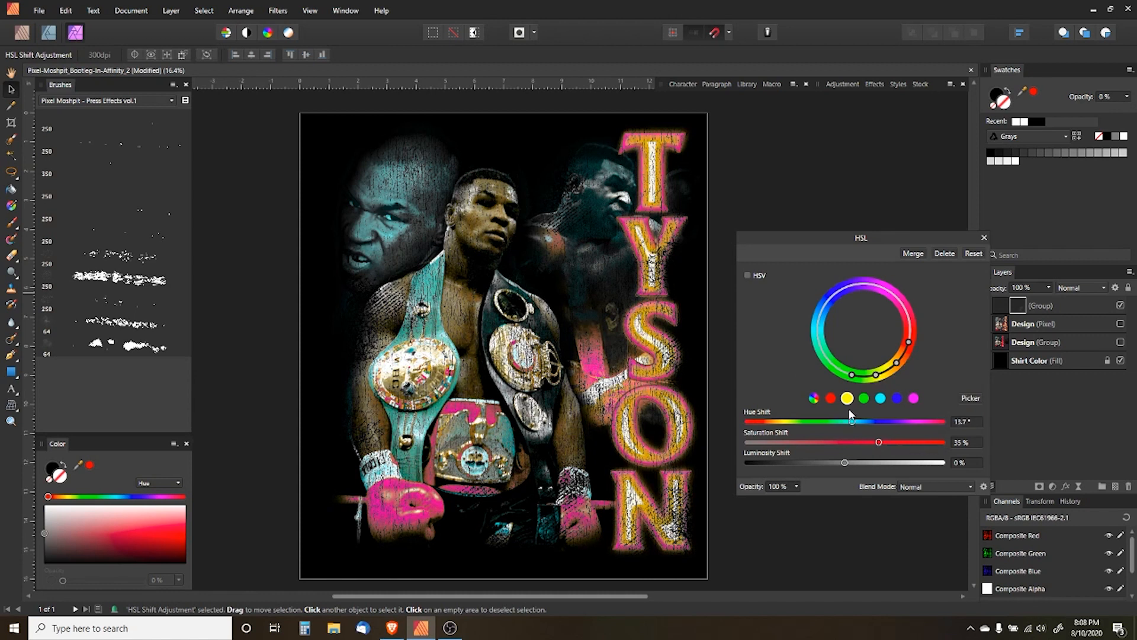
{"action": "left_click", "coordinate": [881, 398]}
{"action": "left_click_drag", "start_coordinate": [845, 442], "coordinate": [890, 443]}
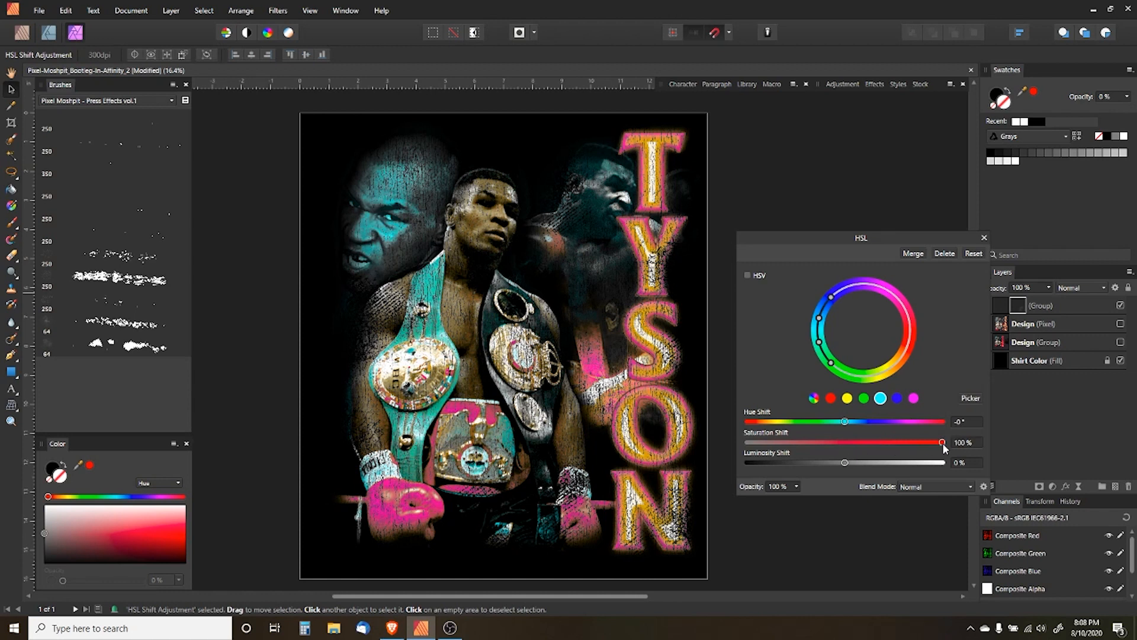
Adjust the green range's saturation and hue, fine-tune the cyan range's hue, and deselect the finished adjustment
{"action": "left_click", "coordinate": [862, 398]}
{"action": "left_click_drag", "start_coordinate": [846, 442], "coordinate": [913, 443]}
{"action": "left_click_drag", "start_coordinate": [845, 421], "coordinate": [916, 443]}
{"action": "left_click", "coordinate": [897, 398]}
{"action": "left_click", "coordinate": [880, 398]}
{"action": "mouse_move", "coordinate": [850, 425]}
{"action": "left_mouse_down"}
{"action": "mouse_move", "coordinate": [877, 424]}
{"action": "mouse_move", "coordinate": [845, 425]}
{"action": "left_mouse_up"}
{"action": "left_click", "coordinate": [983, 239]}
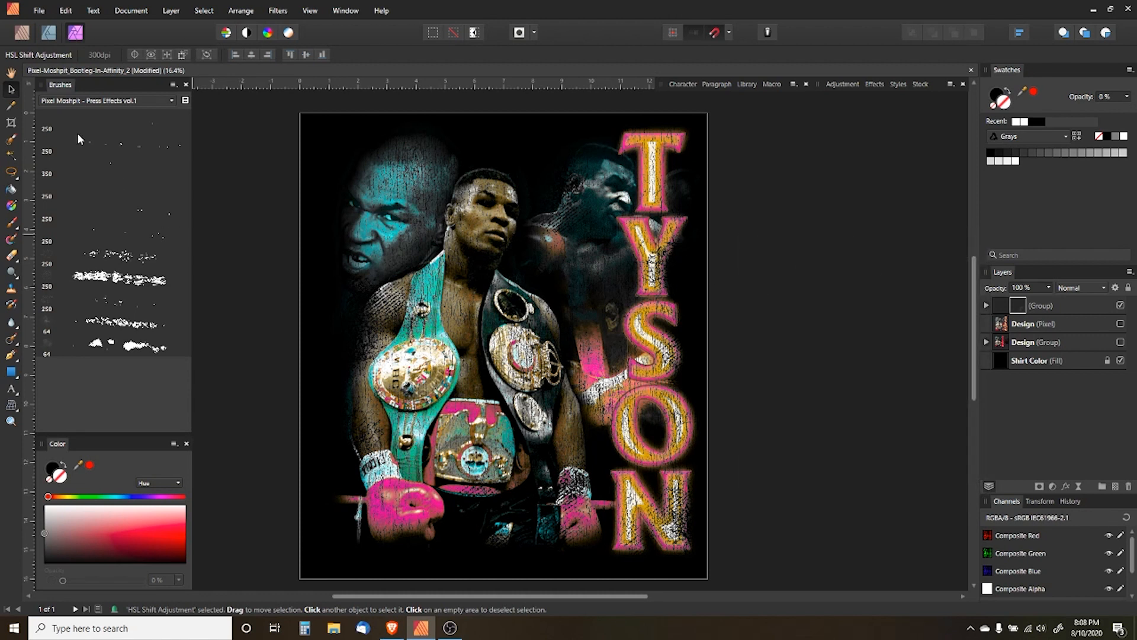
{"action": "left_click", "coordinate": [204, 254]}
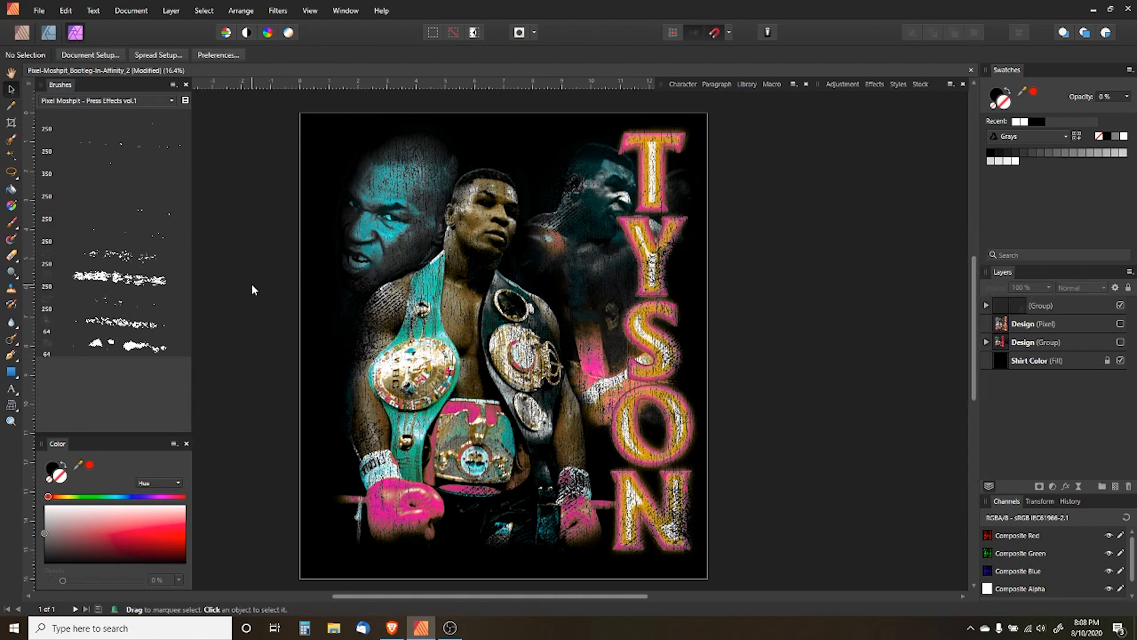